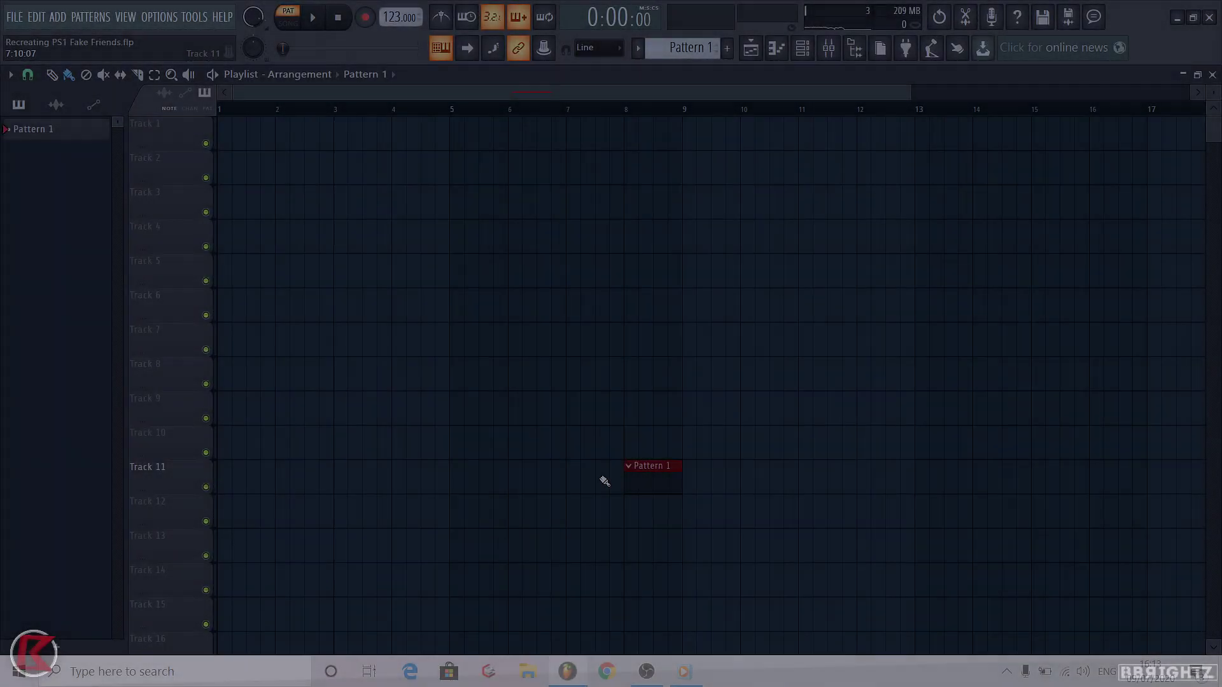
Step: Remove the Pattern 1 clip from Track 11 of the playlist and show the channel rack
right_click(627, 468)
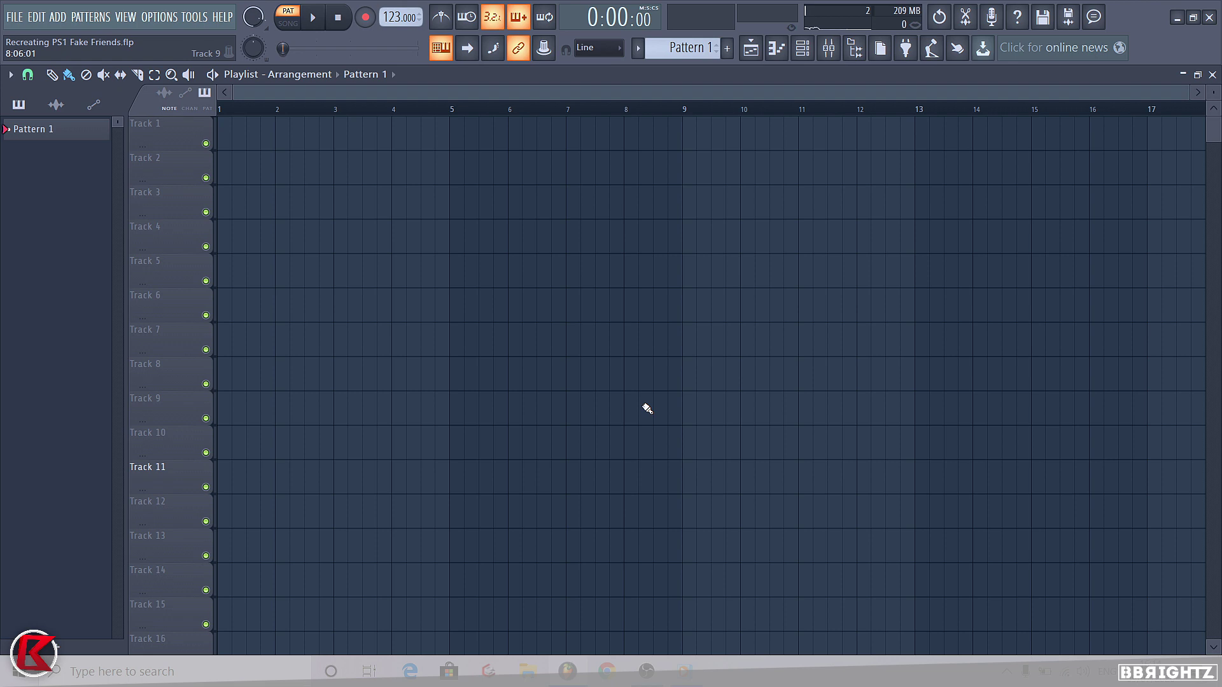
click(803, 48)
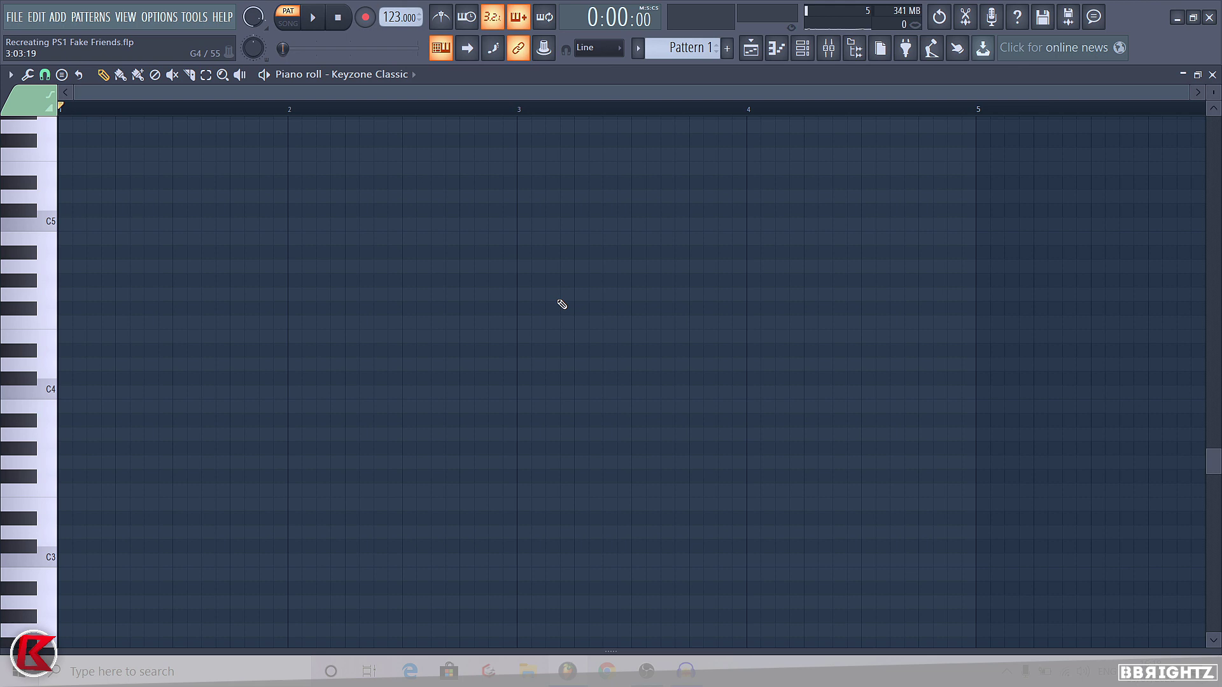
Step: View the Keyzone Classic channel's instrument settings and its selected piano program, closing the instrument and channel rack when done
click(802, 48)
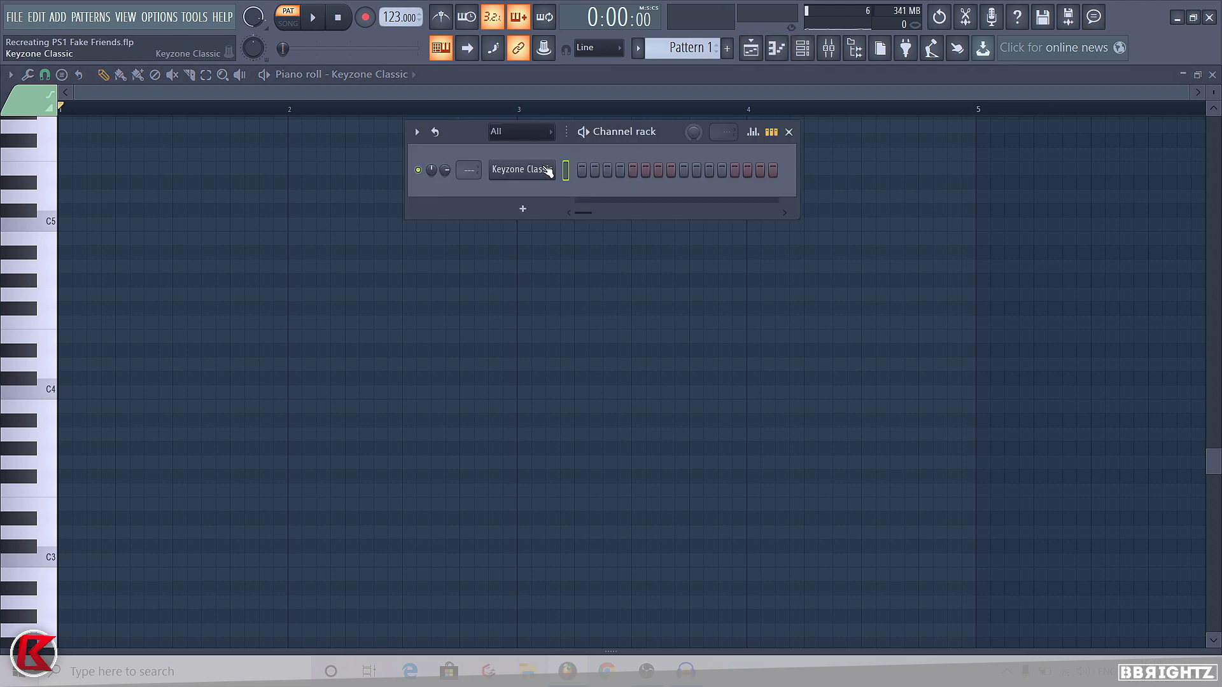
click(548, 171)
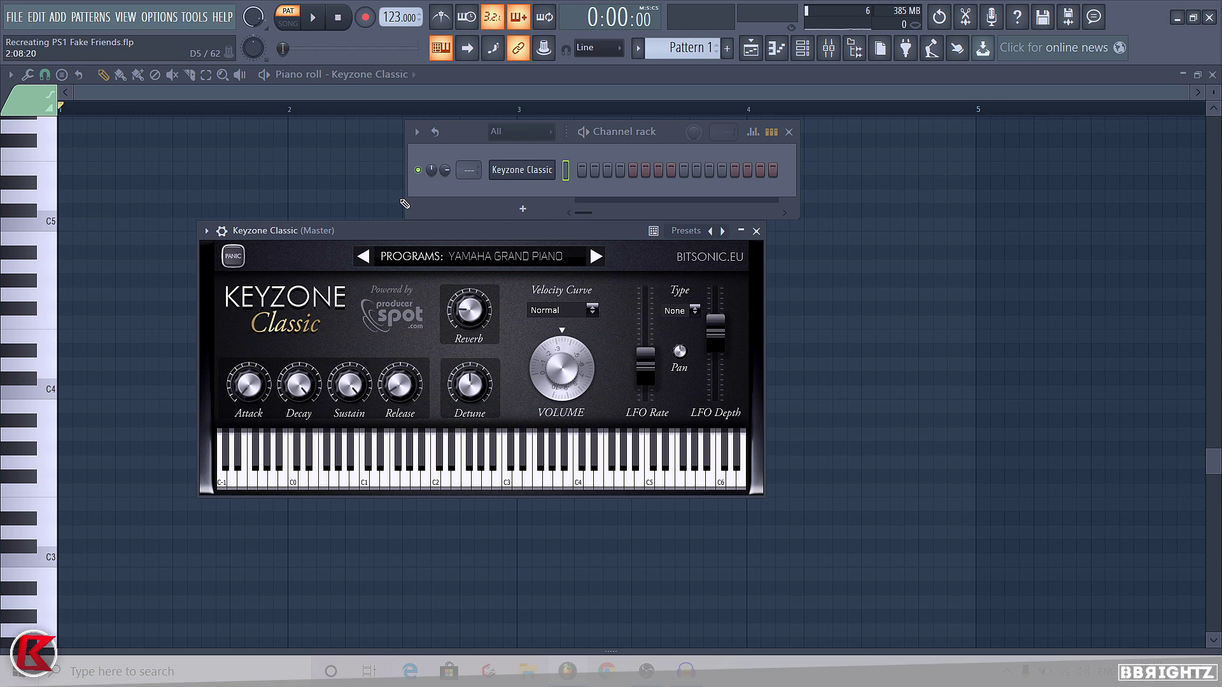
click(756, 231)
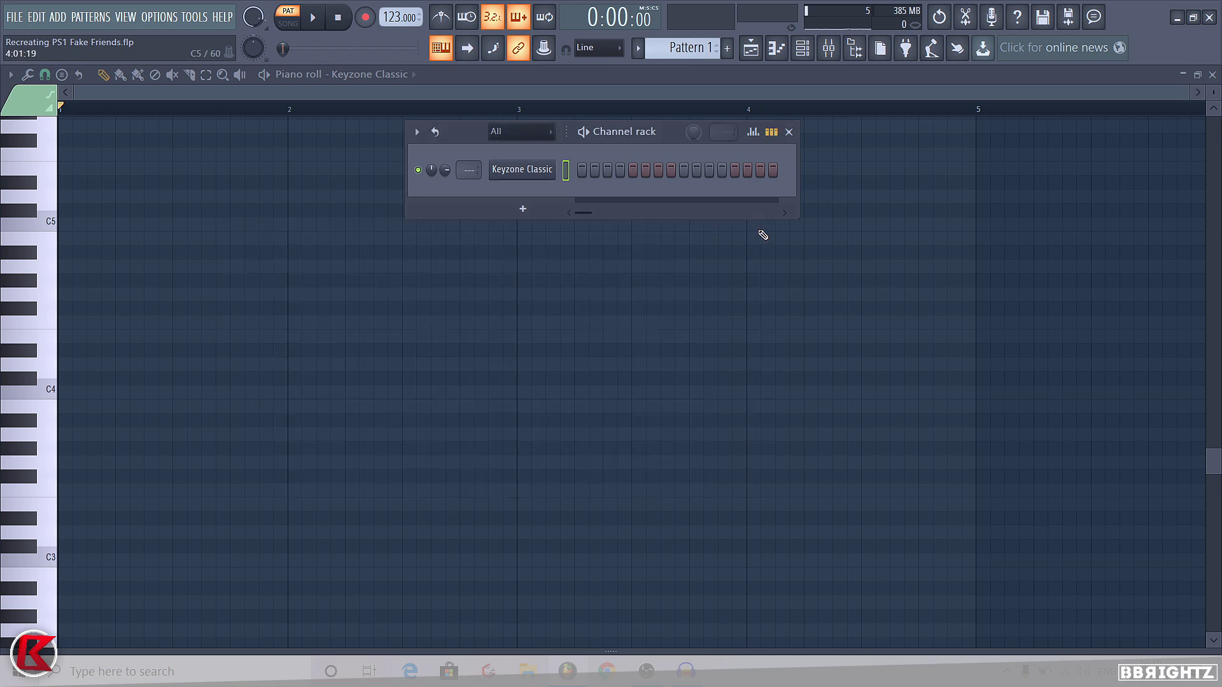
click(685, 93)
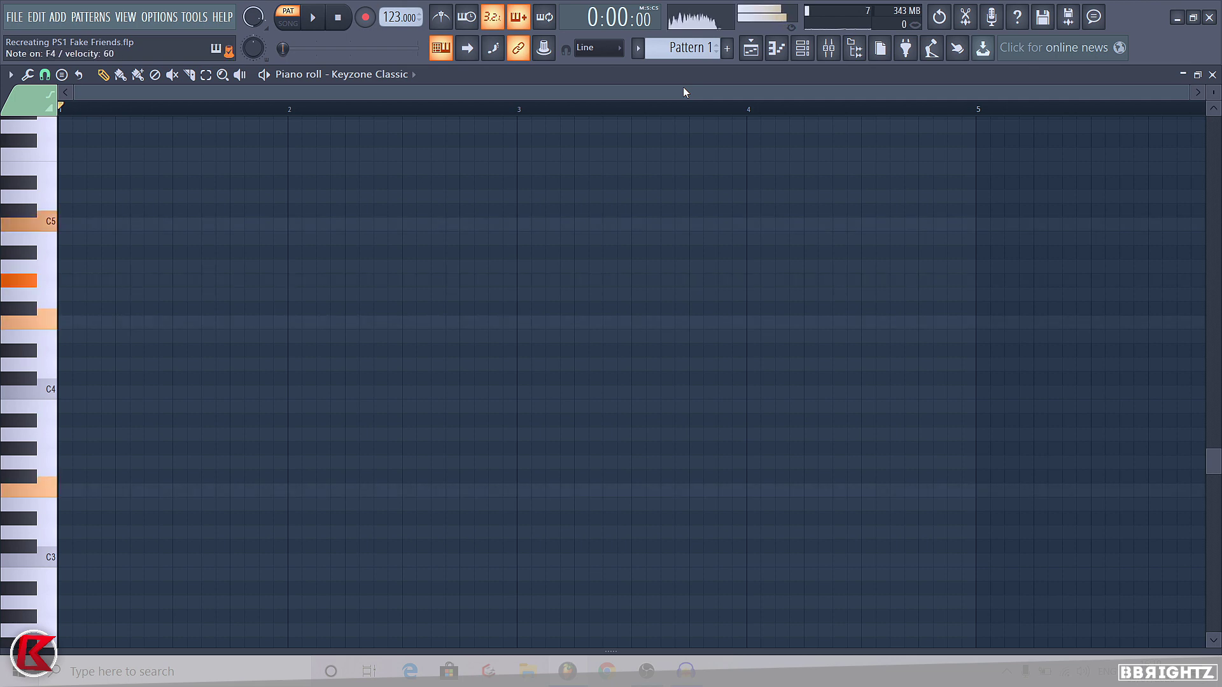
Step: Draw a one-bar chord of F3, F4, G#4 and C5 in bar 1 and play it back
click(86, 491)
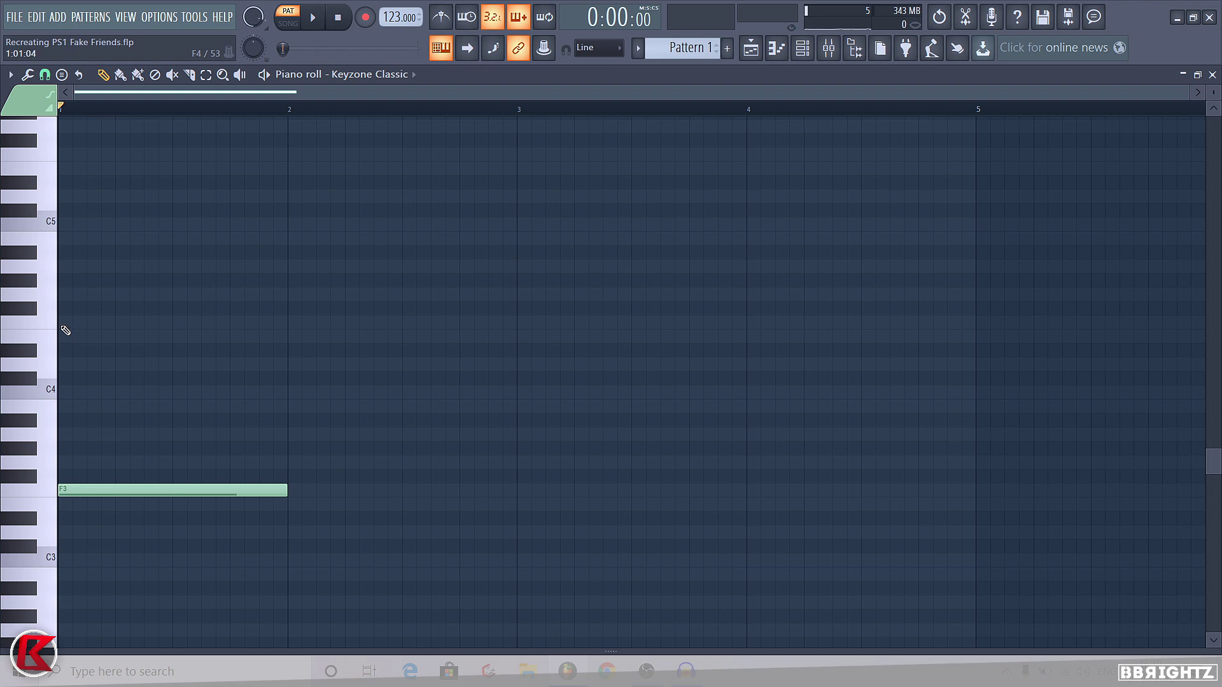
click(86, 323)
click(80, 281)
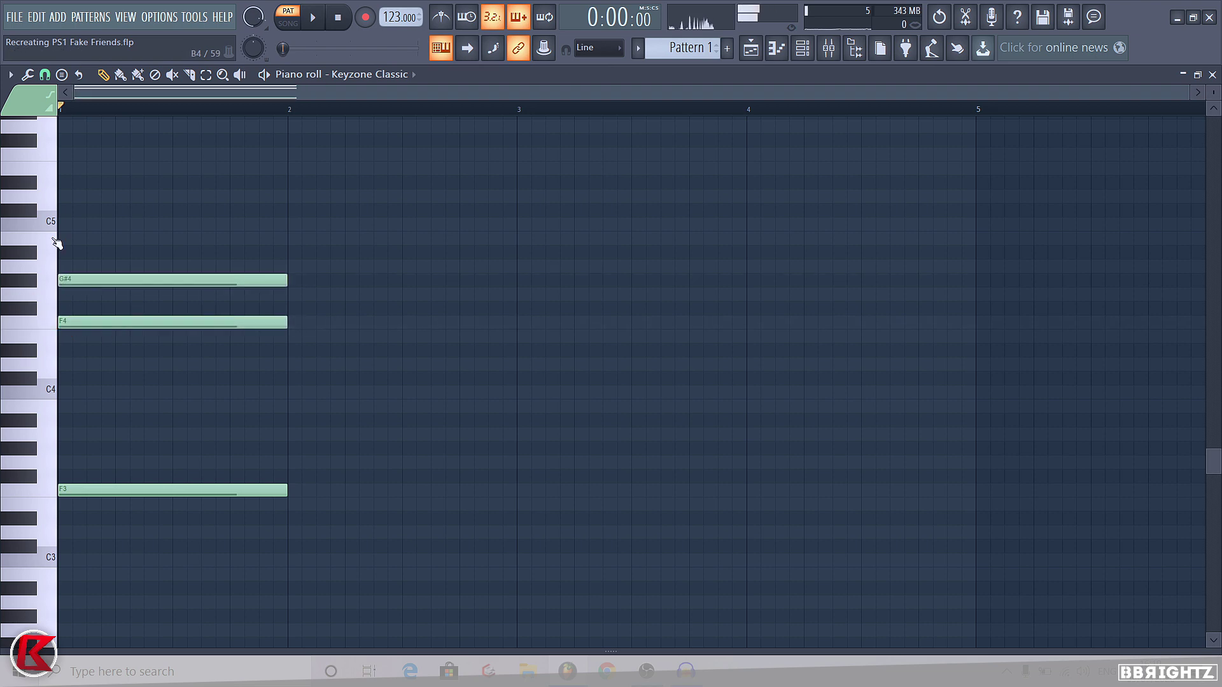
click(59, 224)
key(space)
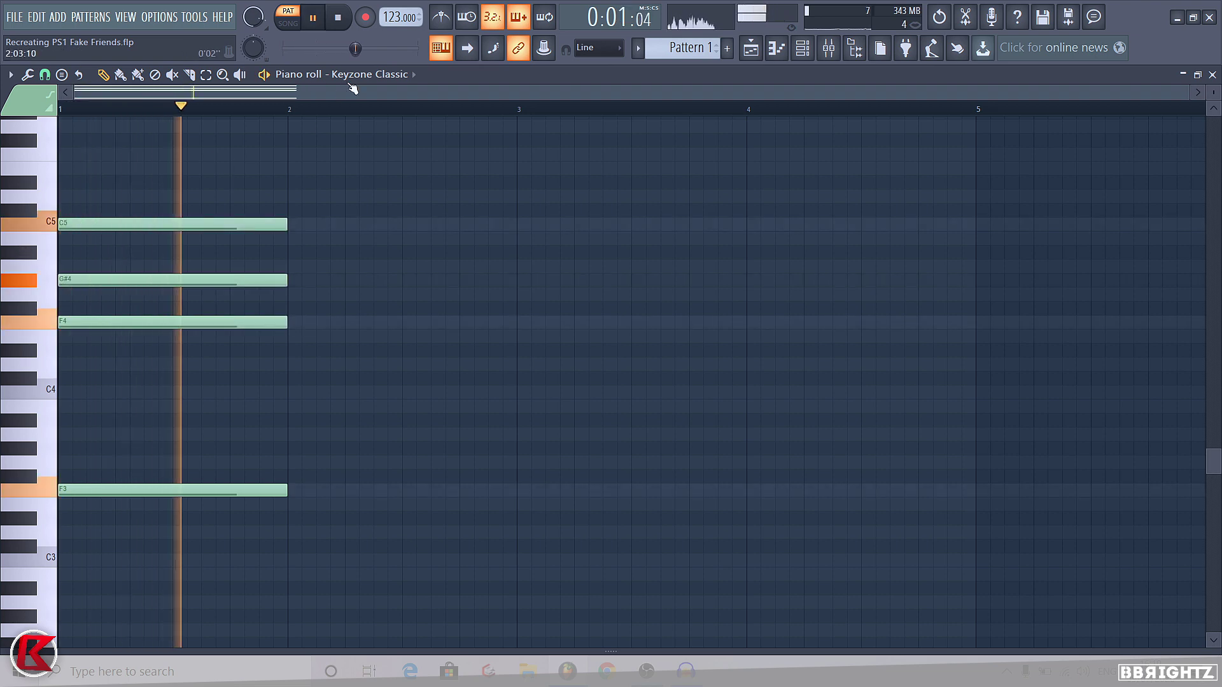
key(space)
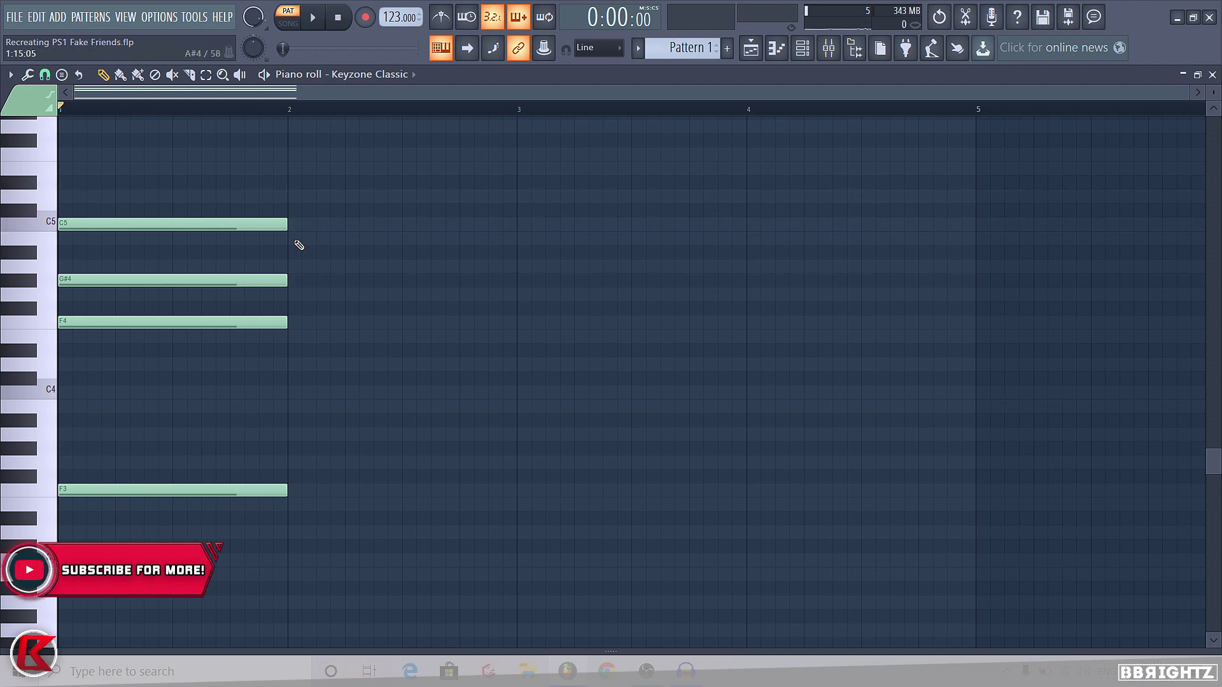
Step: Draw one-bar notes G#3, G#4, C5 and D#5 stacked as a chord in bar 2
click(292, 448)
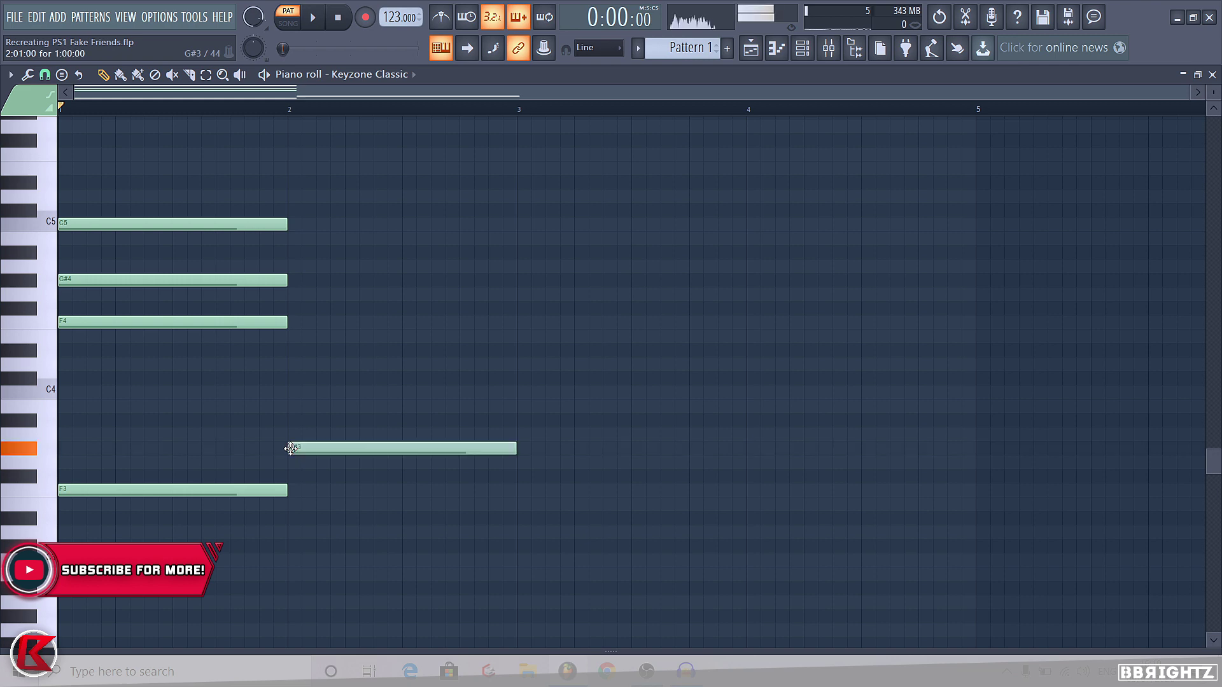
click(295, 280)
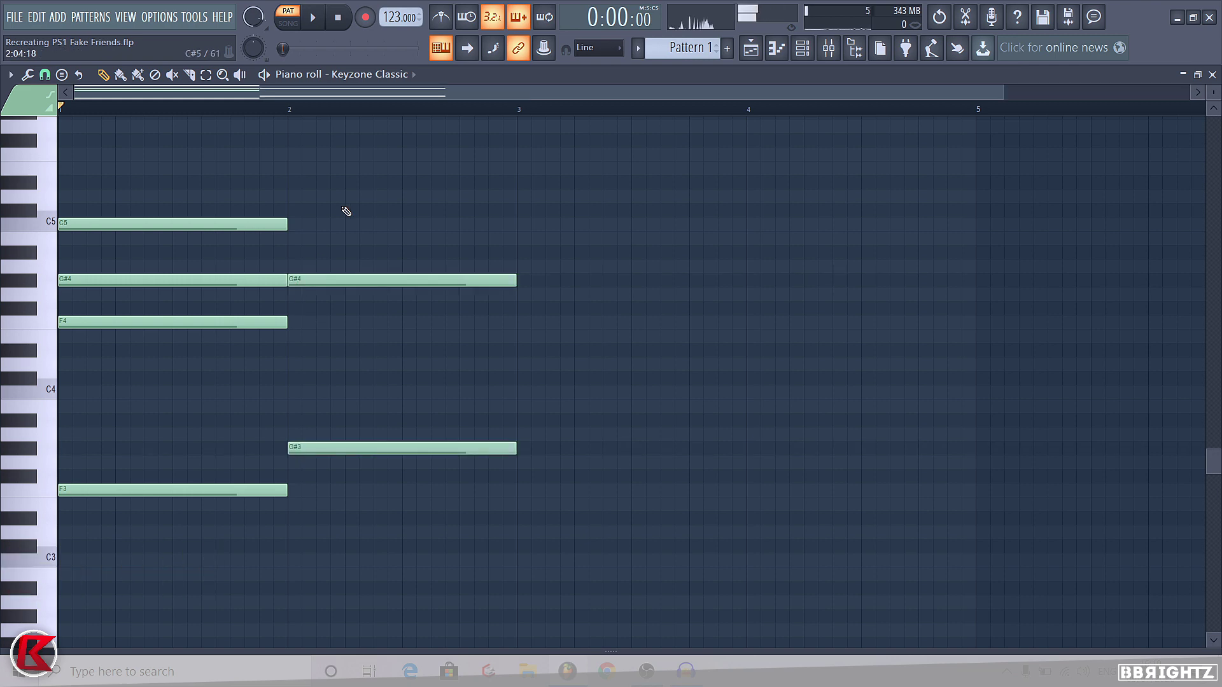
click(294, 224)
click(294, 182)
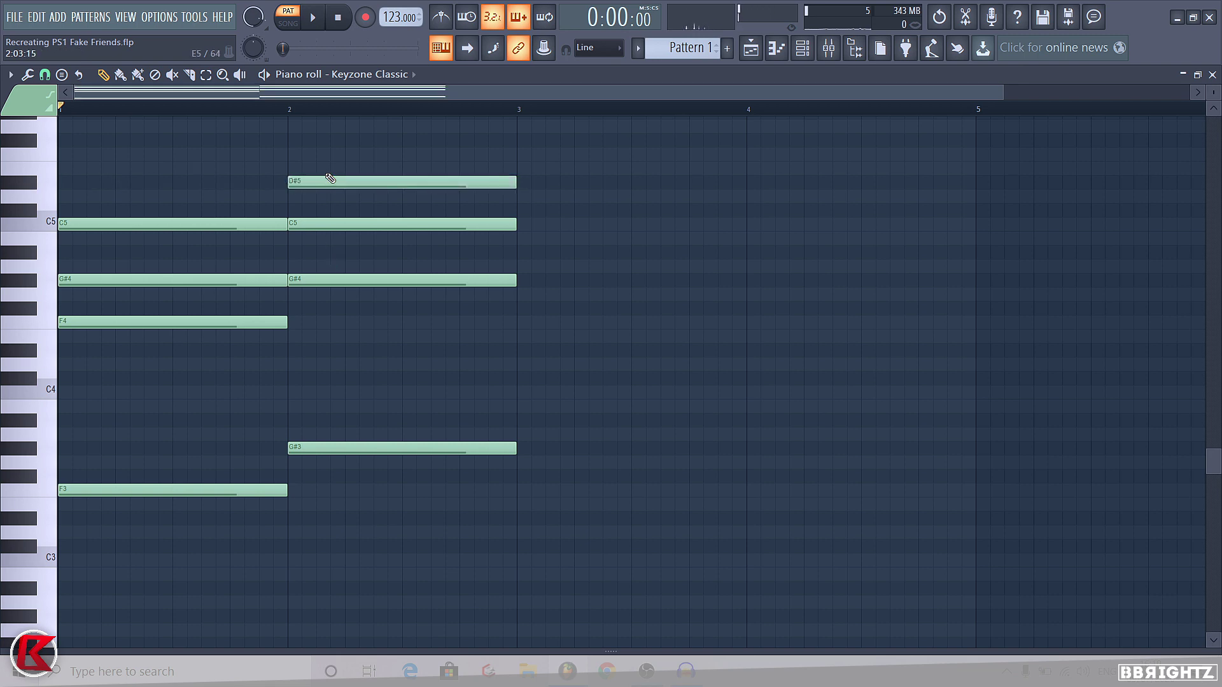
Step: Lower the bar 2 chord's D#5 an octave to D#4 and its C5 to A#4, and play back the chords
click(423, 183)
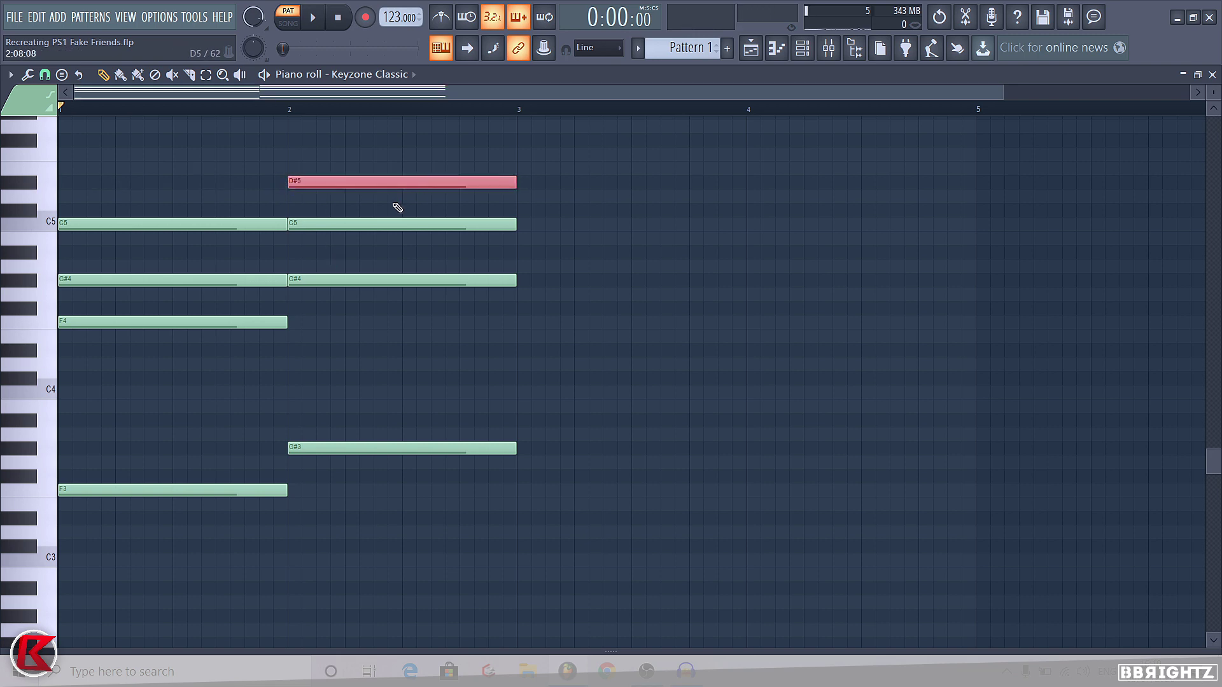
key(ctrl+Down)
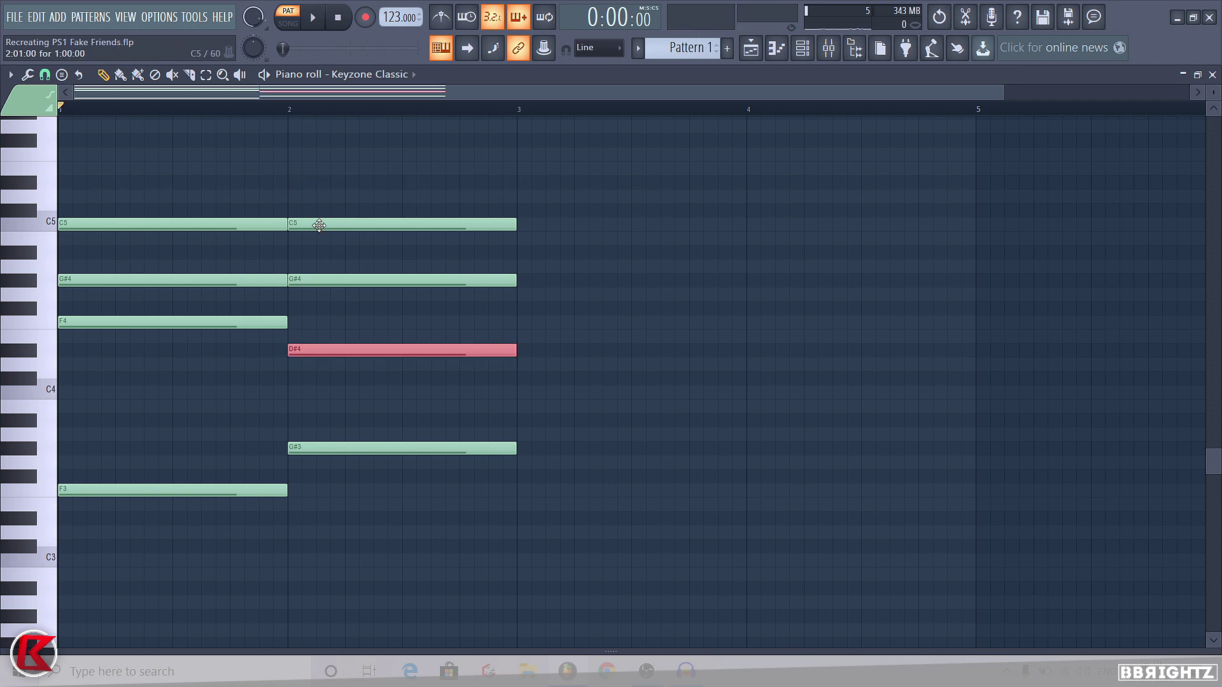
drag(315, 228, 314, 256)
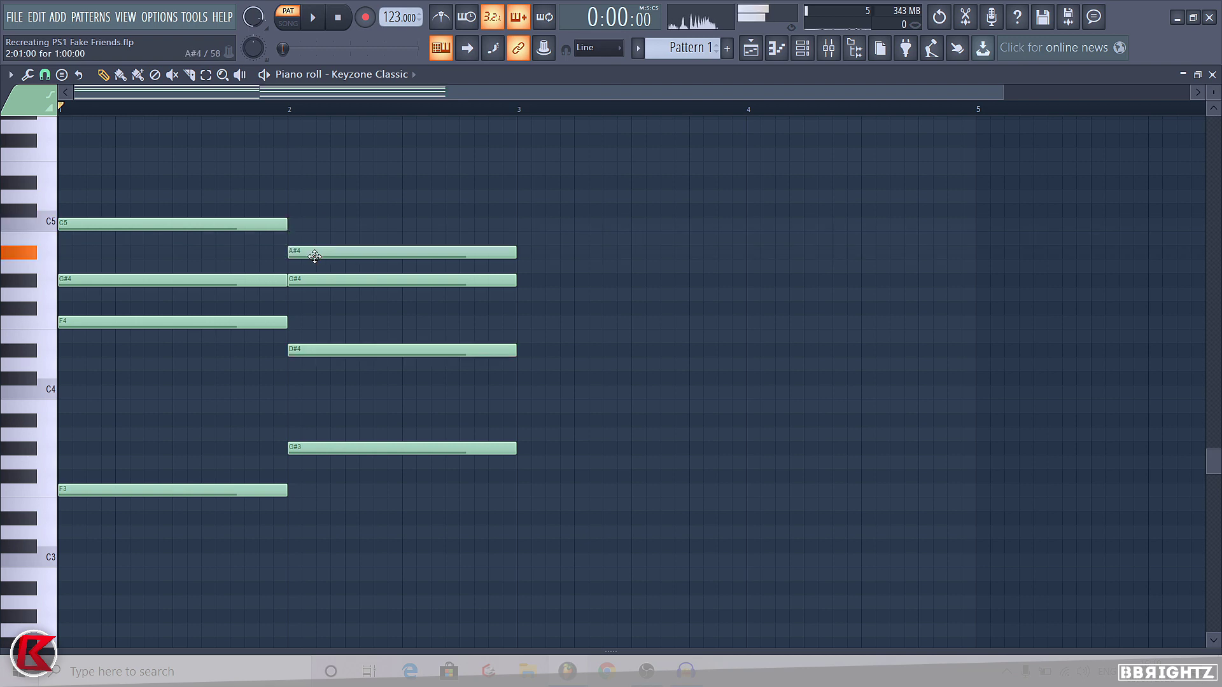
key(space)
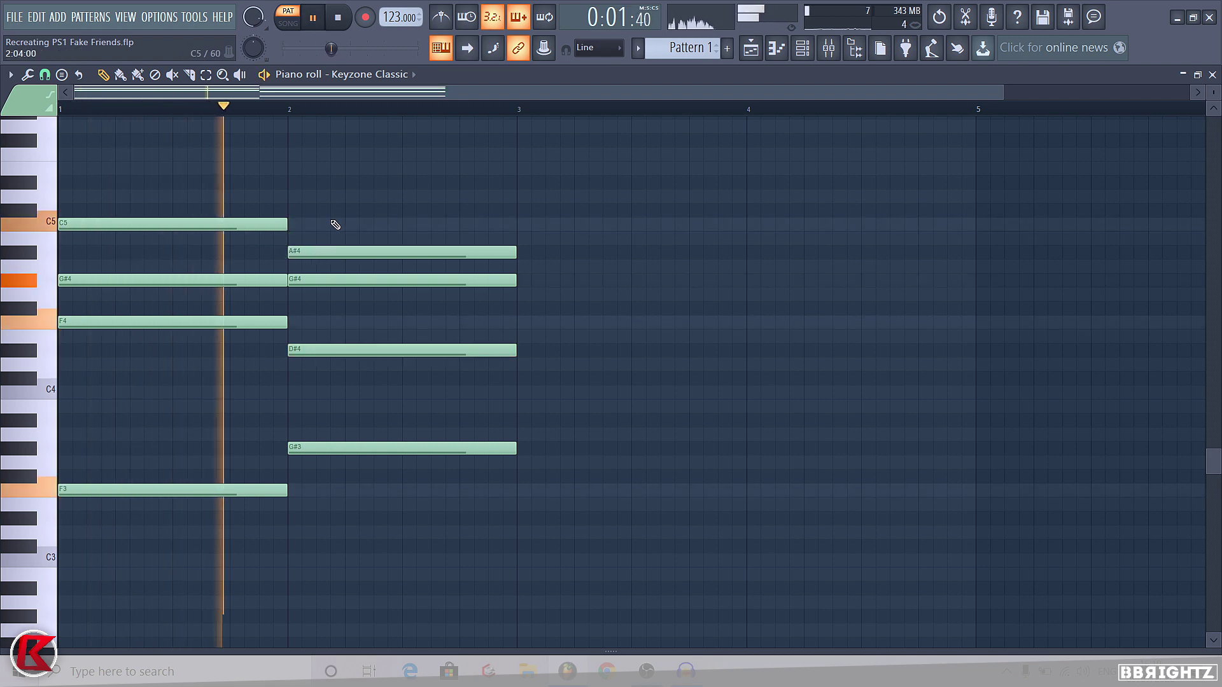
key(space)
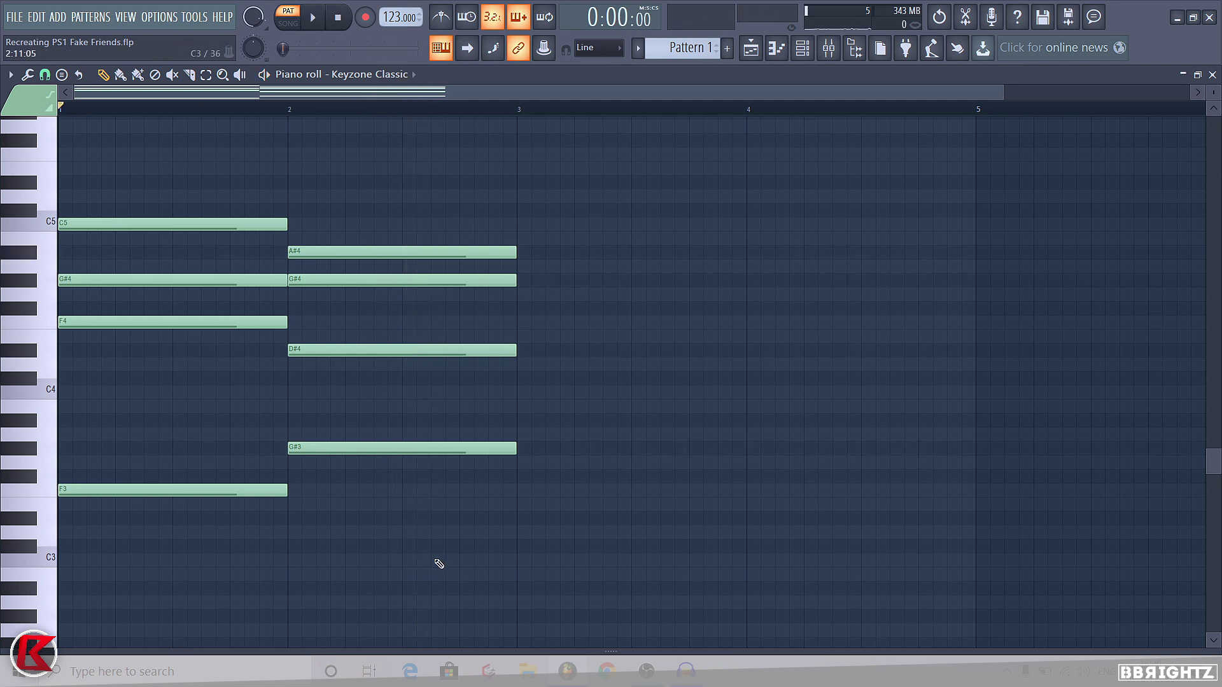
Step: Slice the end of the bar 2 chord into two short repeats of three steps each and check the timing against the metronome
drag(430, 513, 431, 244)
drag(487, 571, 482, 252)
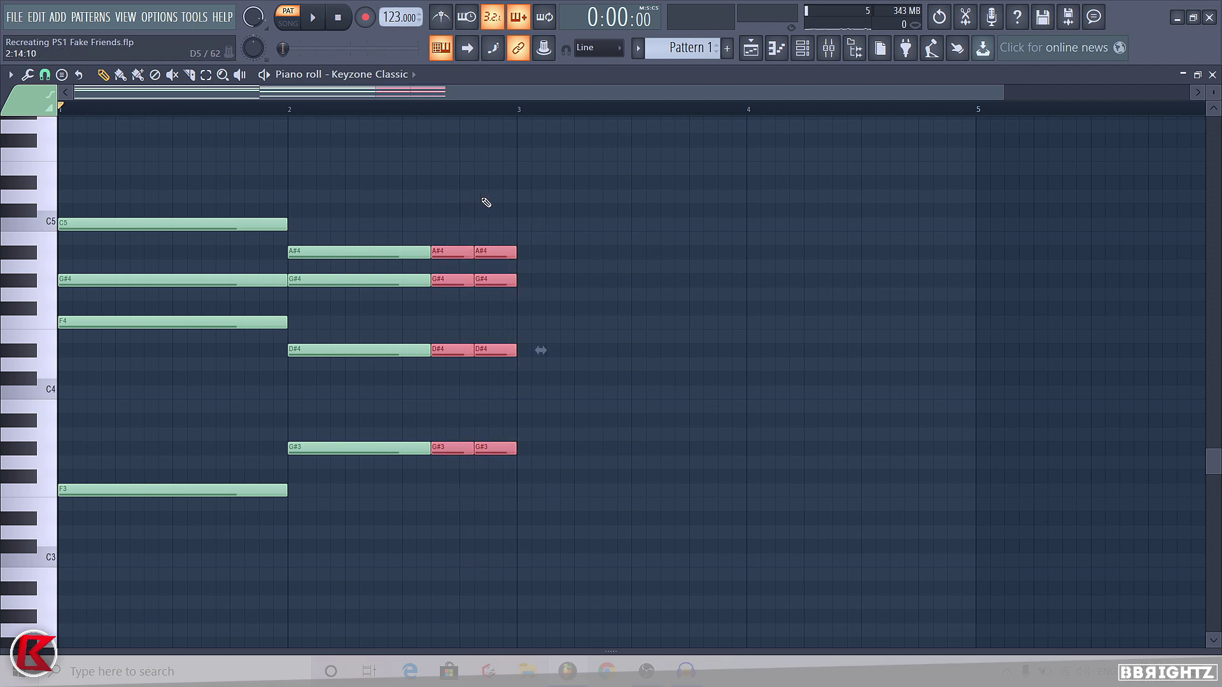
key(space)
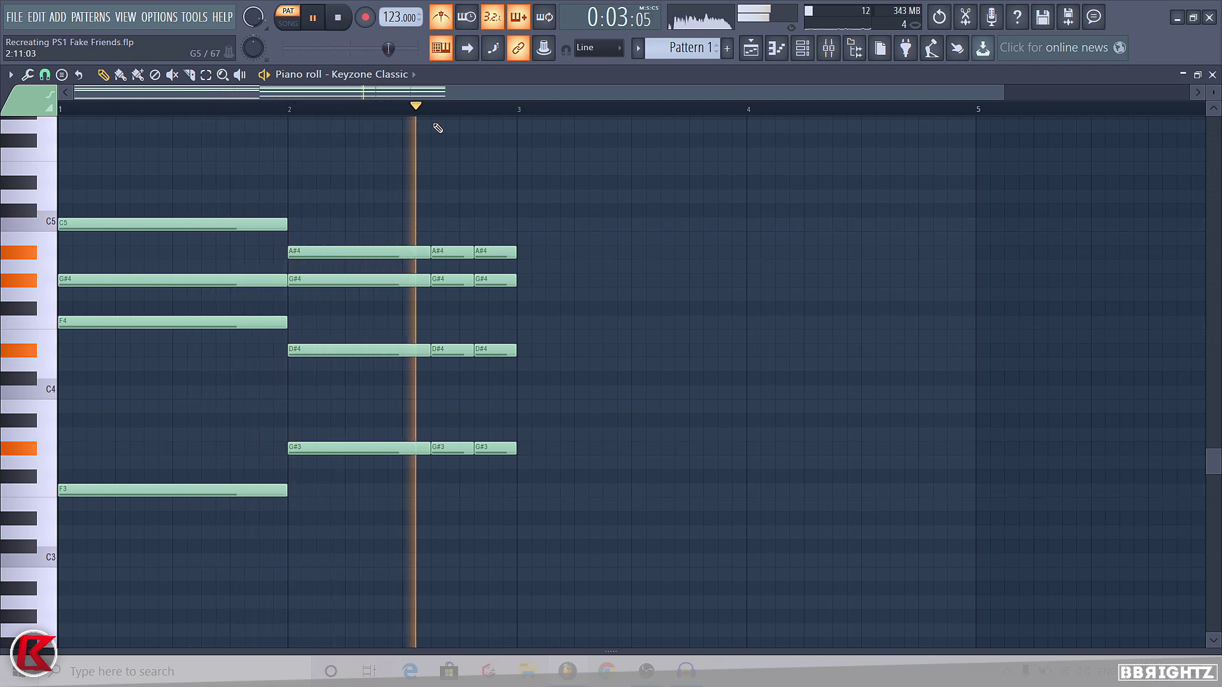
key(space)
click(448, 19)
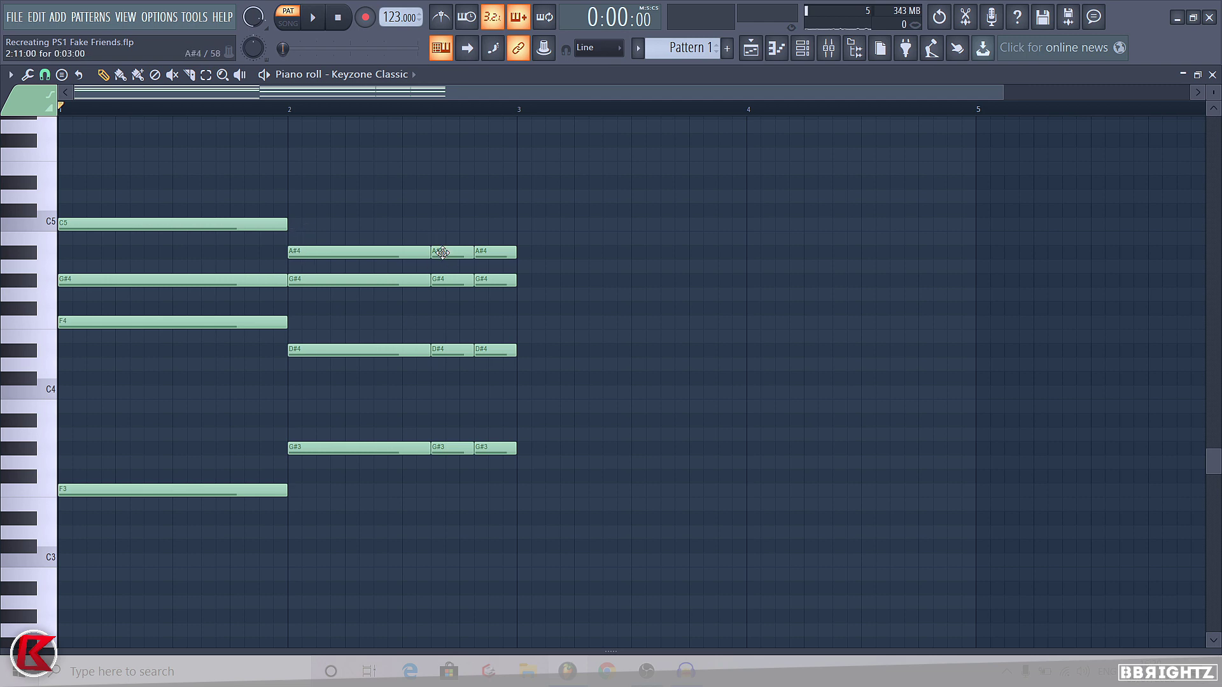
Step: Add a short C5 note on top of each of the two chord repeats ending bar 2 and play back the result
click(438, 224)
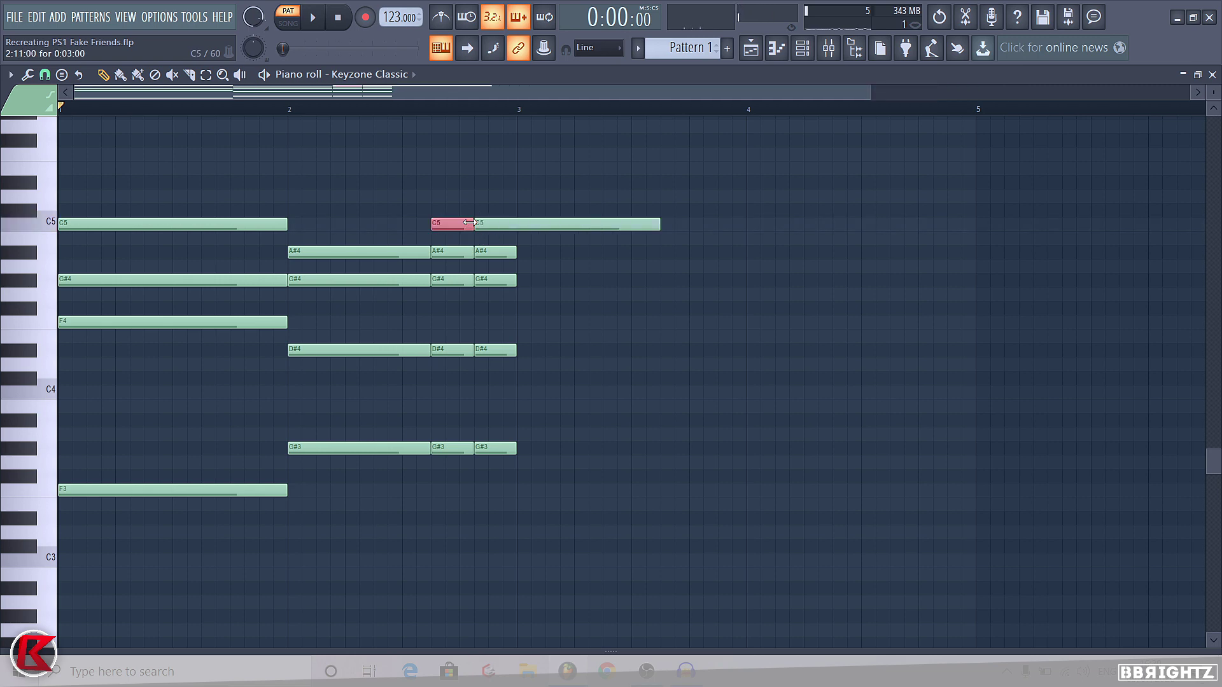
click(485, 224)
key(space)
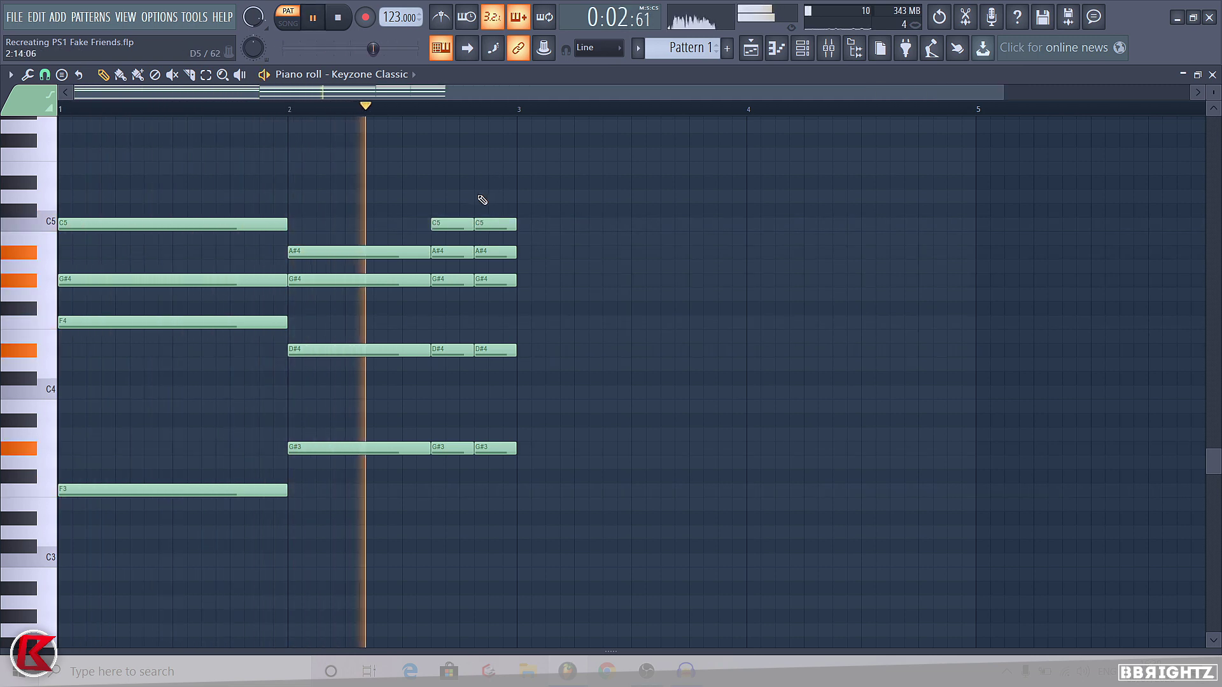
key(space)
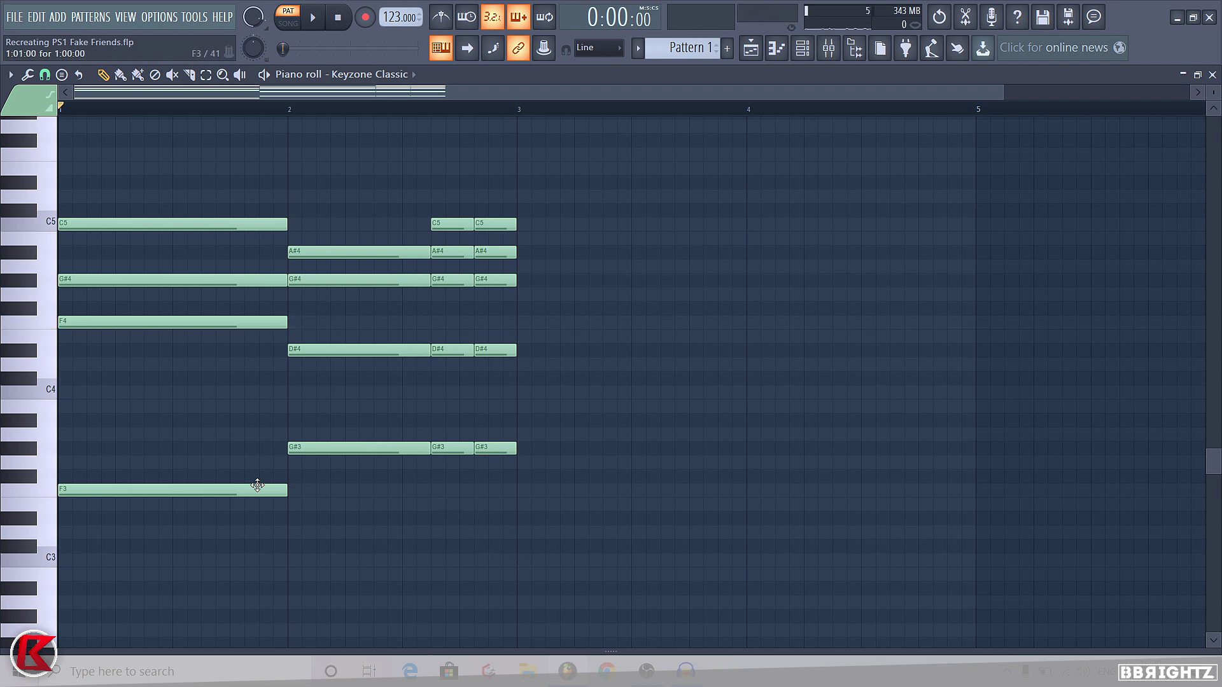
Step: Build a one-bar chord of C#3, C#4, F4 and G#4 in bar 3 and play back the progression
ctrl+click(227, 493)
mouse_move(97, 283)
mouse_down()
mouse_move(480, 295)
mouse_move(570, 336)
mouse_move(554, 327)
mouse_up()
click(558, 336)
key(space)
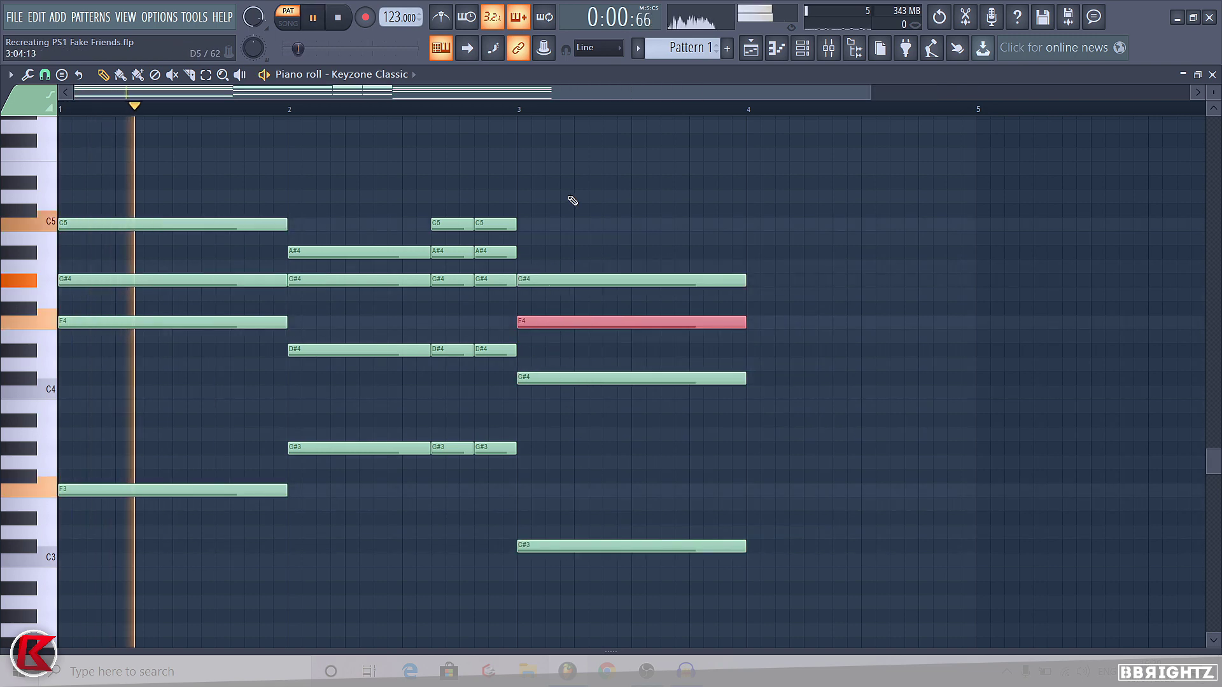
click(596, 220)
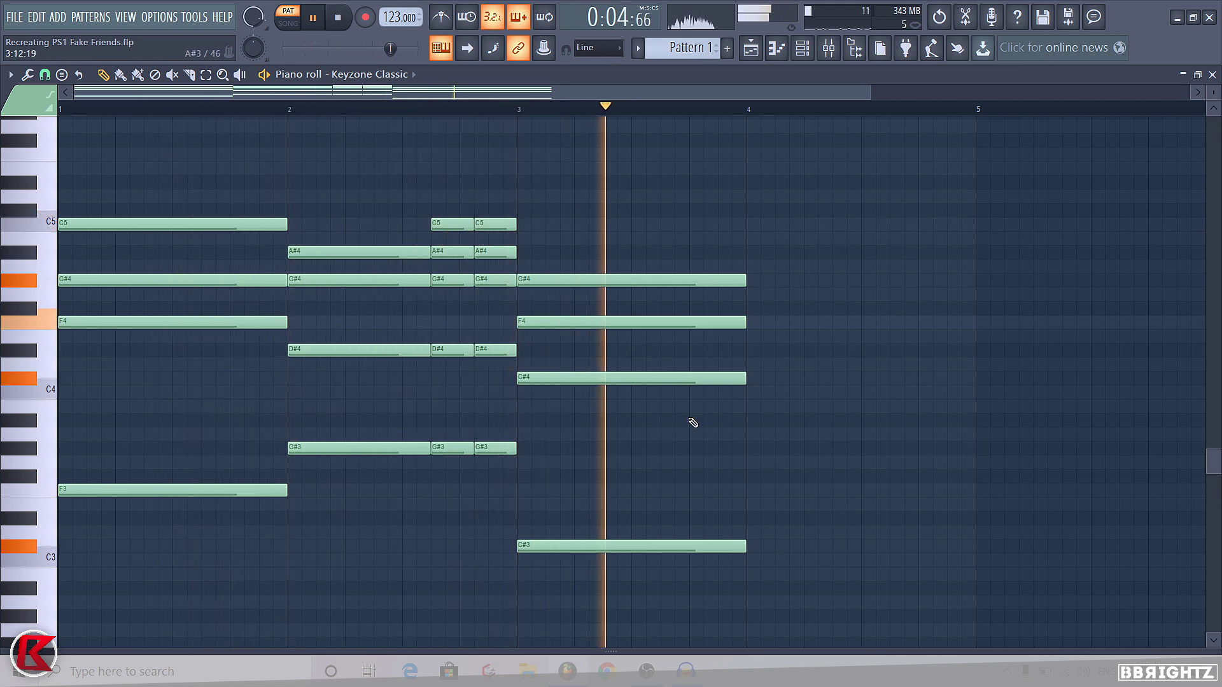
key(space)
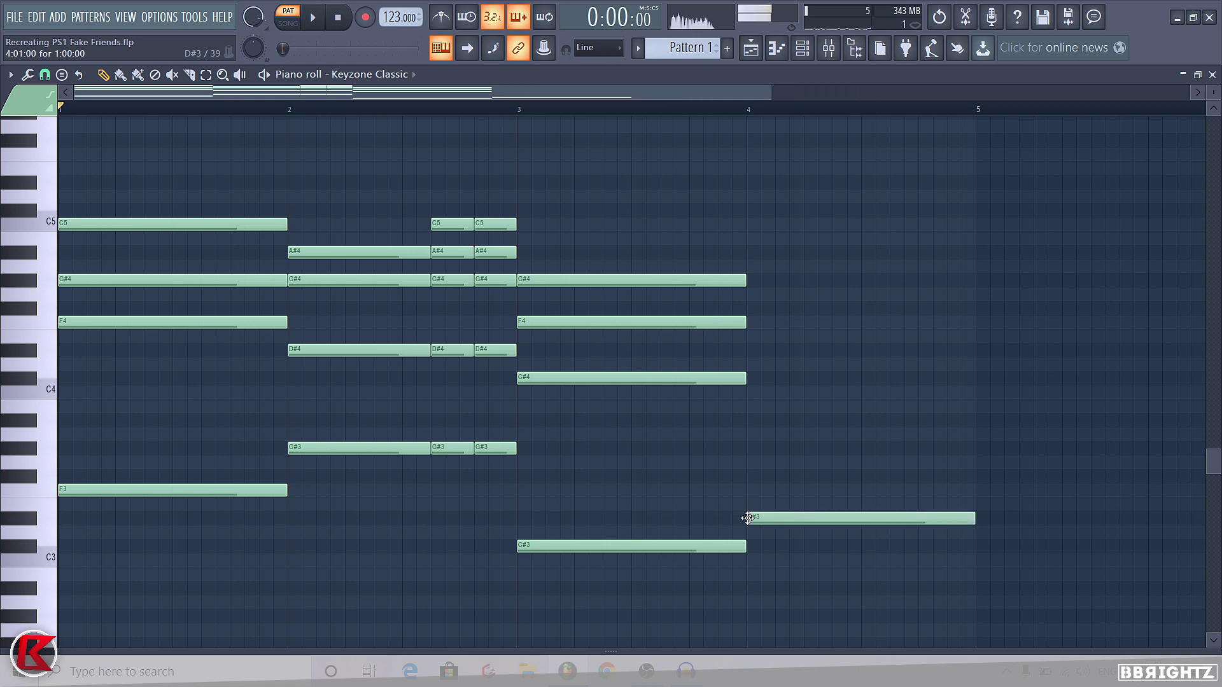
Step: Draw a one-bar chord of D#3, D#4, G4 and A#4 in bar 4 and slice its end into two short repeats
click(756, 518)
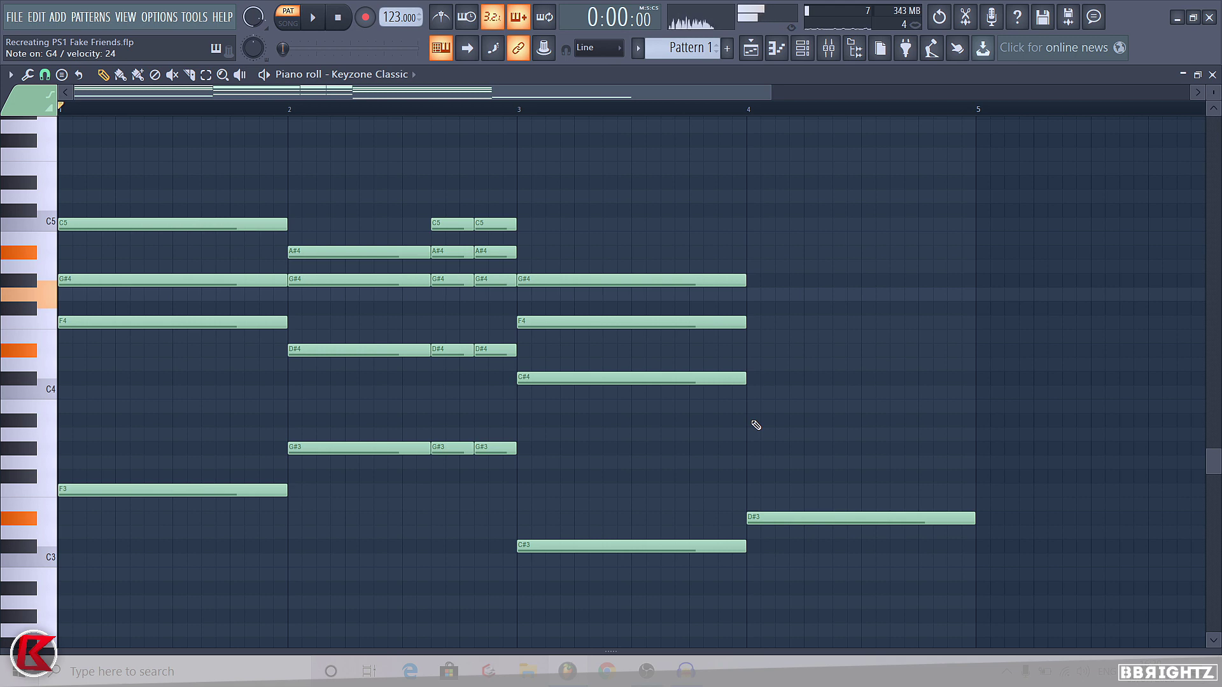
key(space)
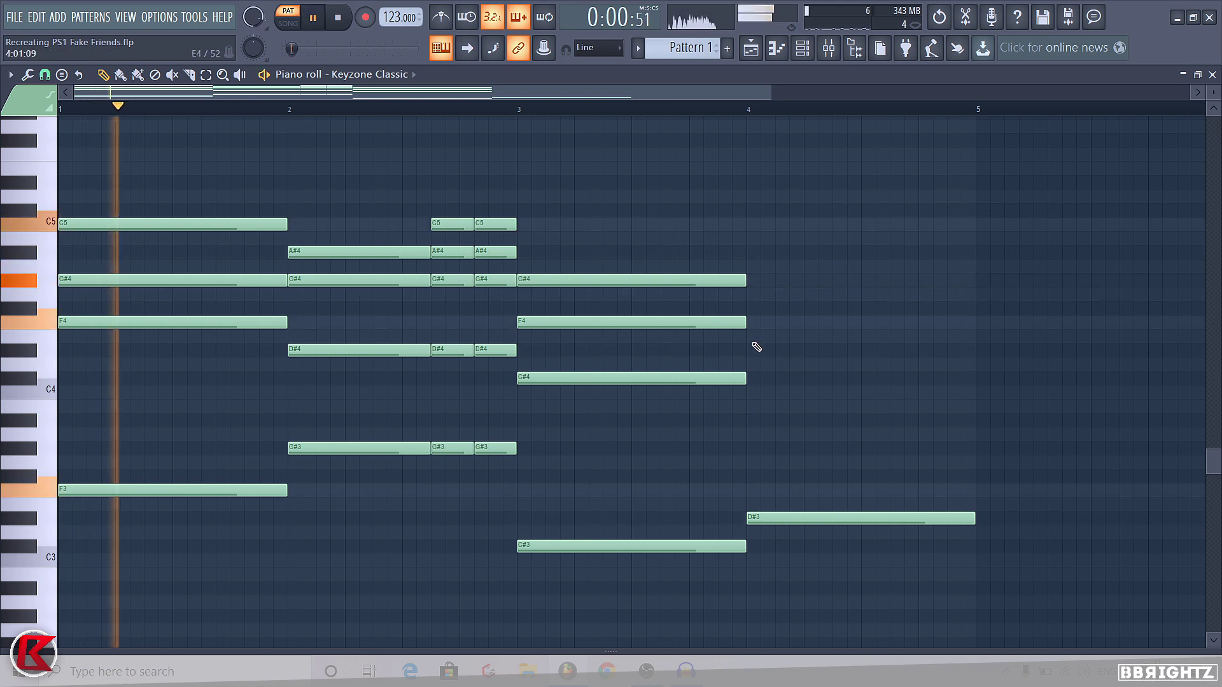
click(756, 349)
click(752, 294)
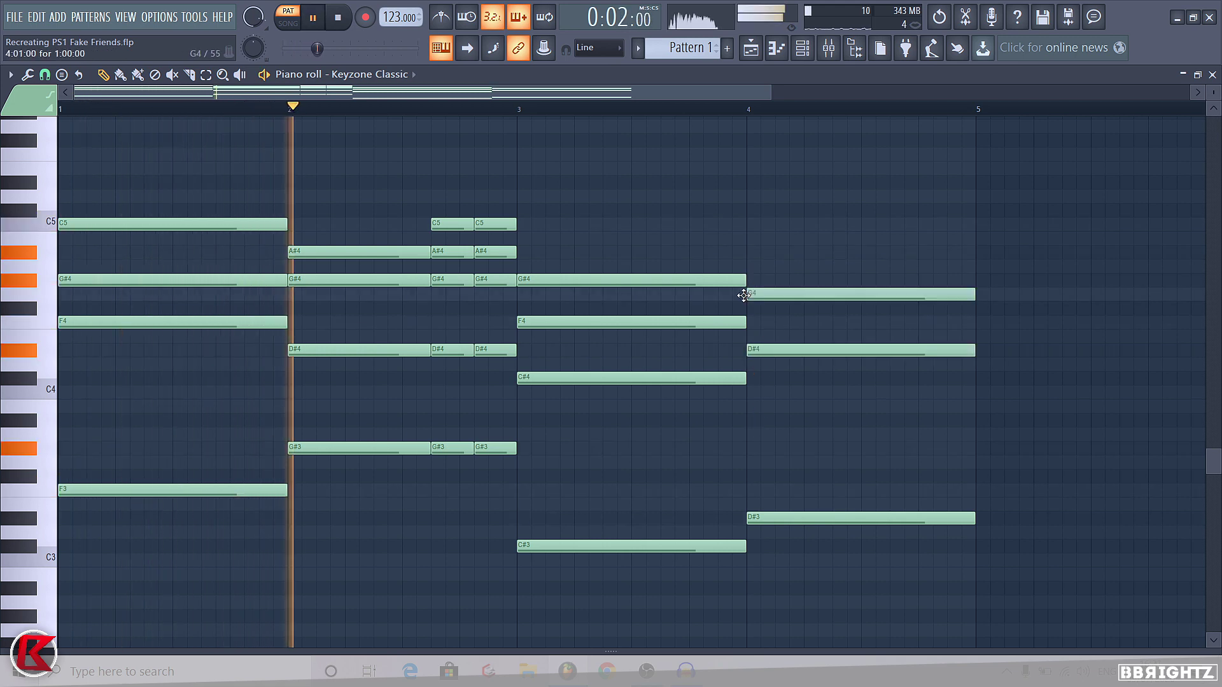
click(751, 252)
key(c)
drag(935, 566, 946, 207)
Step: Duplicate the four-bar chord progression into bars 5 to 8, clear the selection and stop playback
key(ctrl+b)
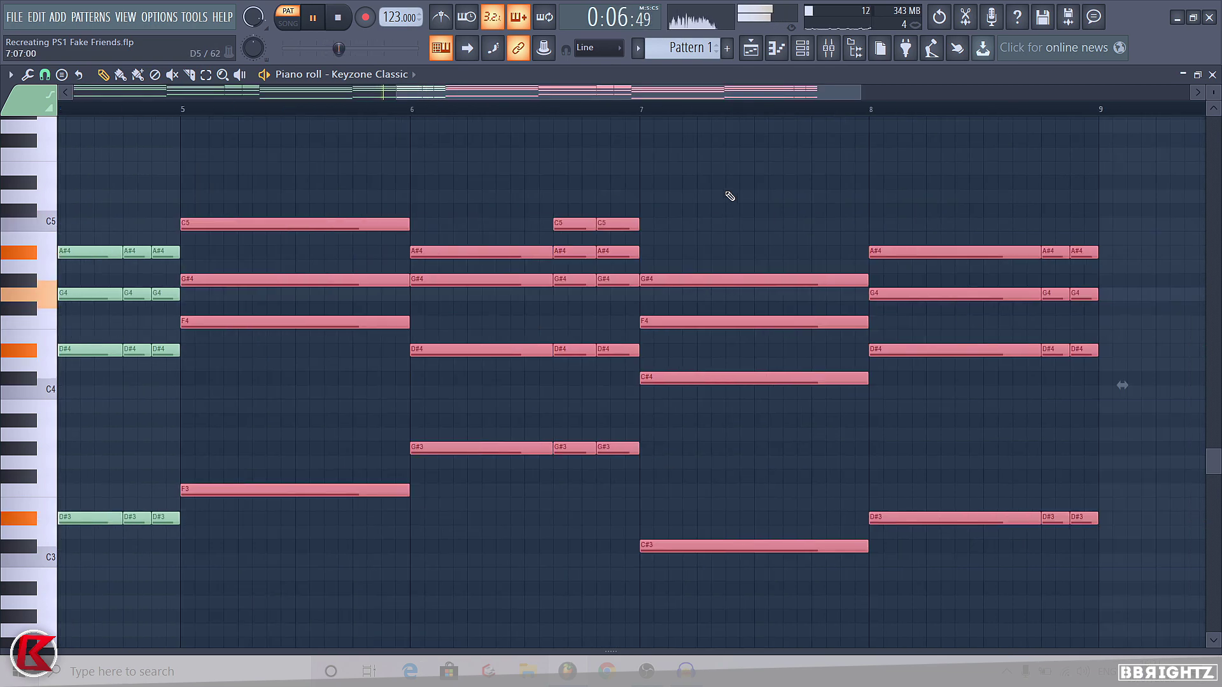
click(726, 198)
scroll(723, 220, down, 5)
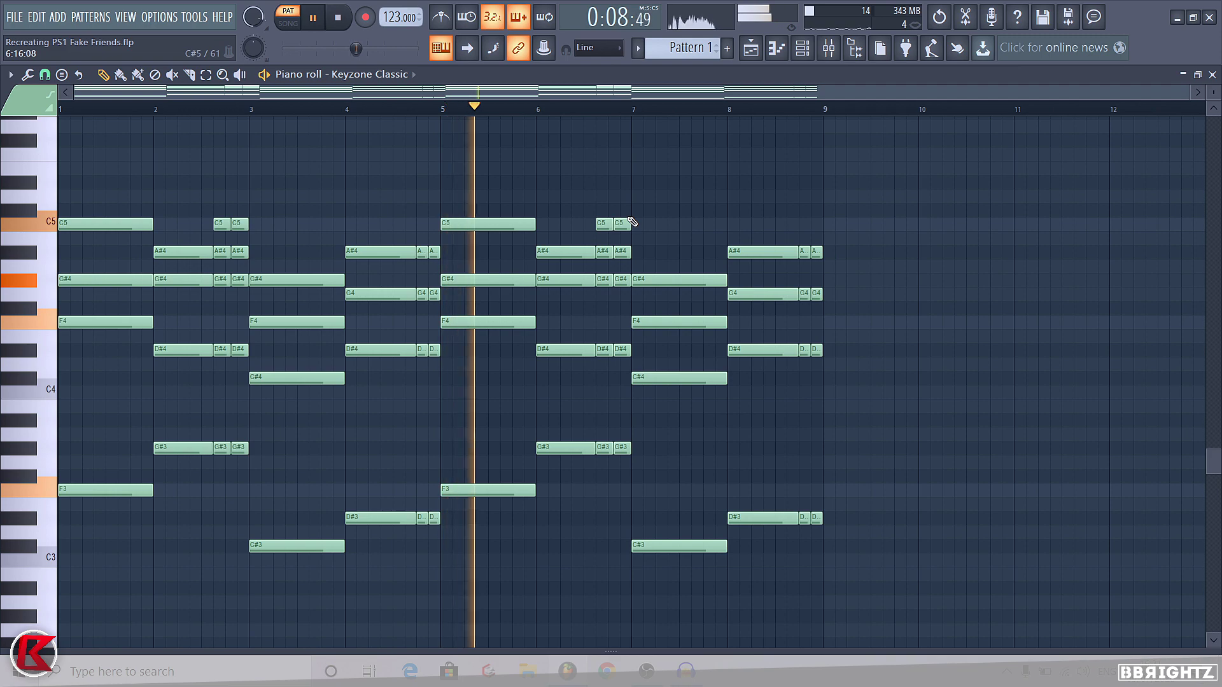
key(space)
Step: Examine the short chord repeats ending bar 4 by selecting them, and play the pattern from the start
drag(443, 553, 417, 231)
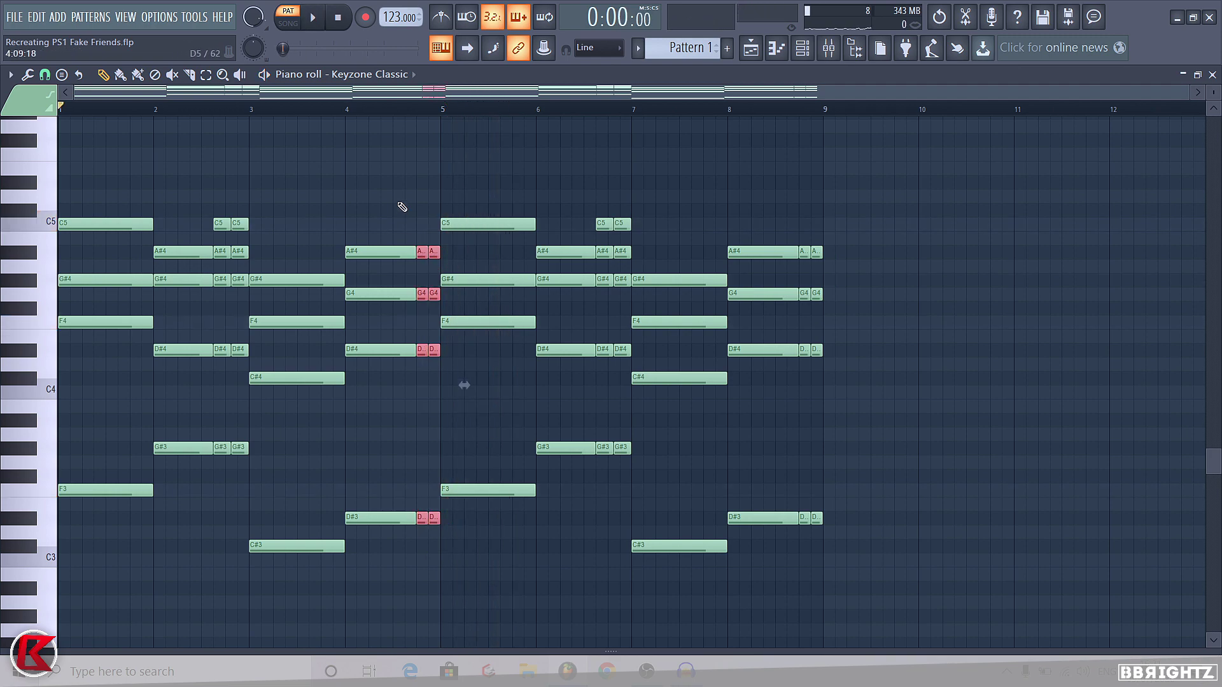
scroll(407, 230, up, 4)
key(space)
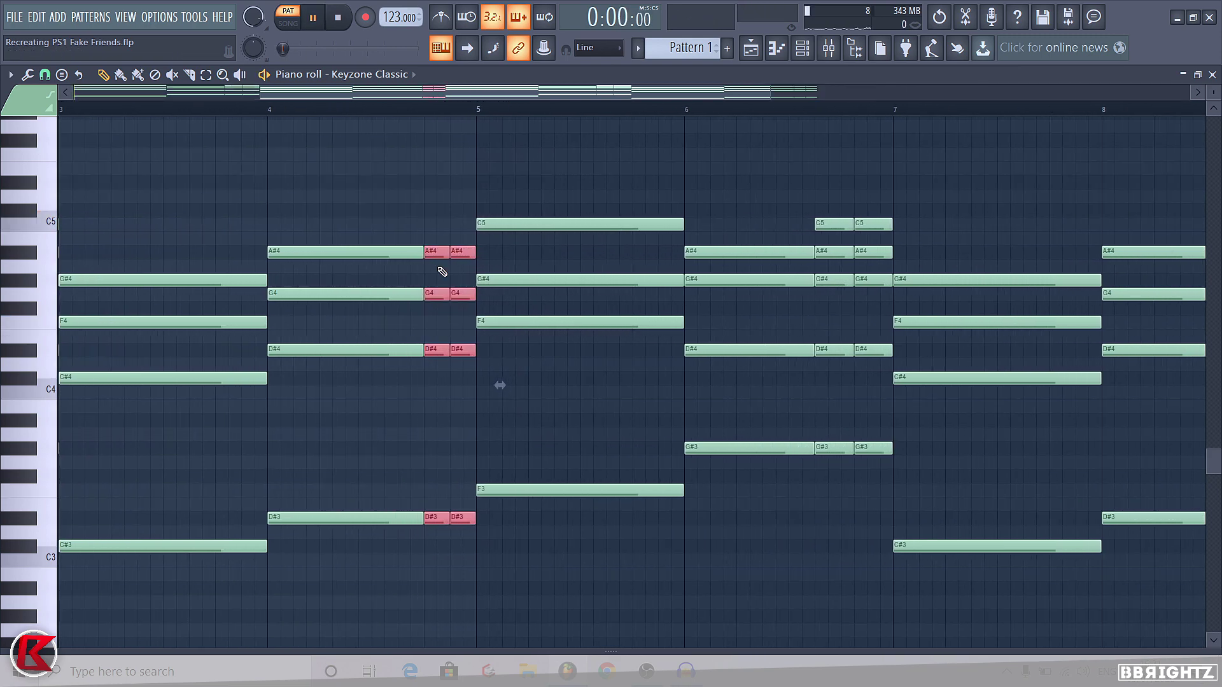
click(401, 202)
scroll(403, 204, down, 1)
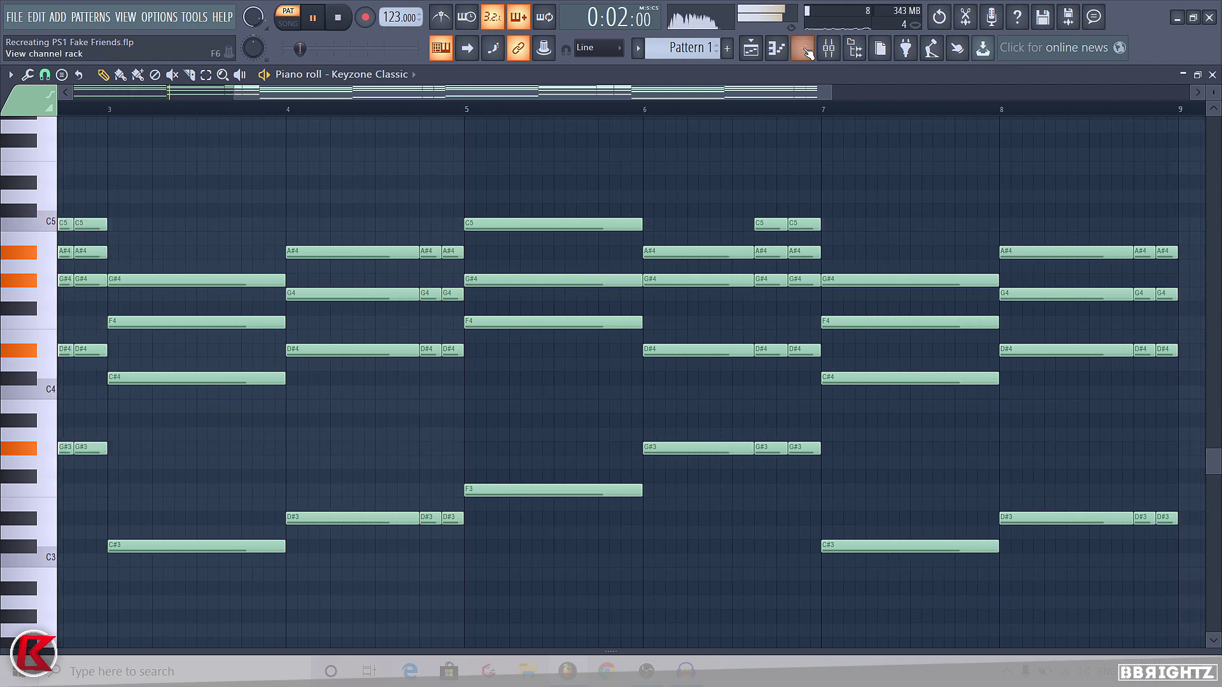
Step: Check the Keyzone Classic piano program, view the full eight-bar progression during playback and stop the pattern
click(805, 50)
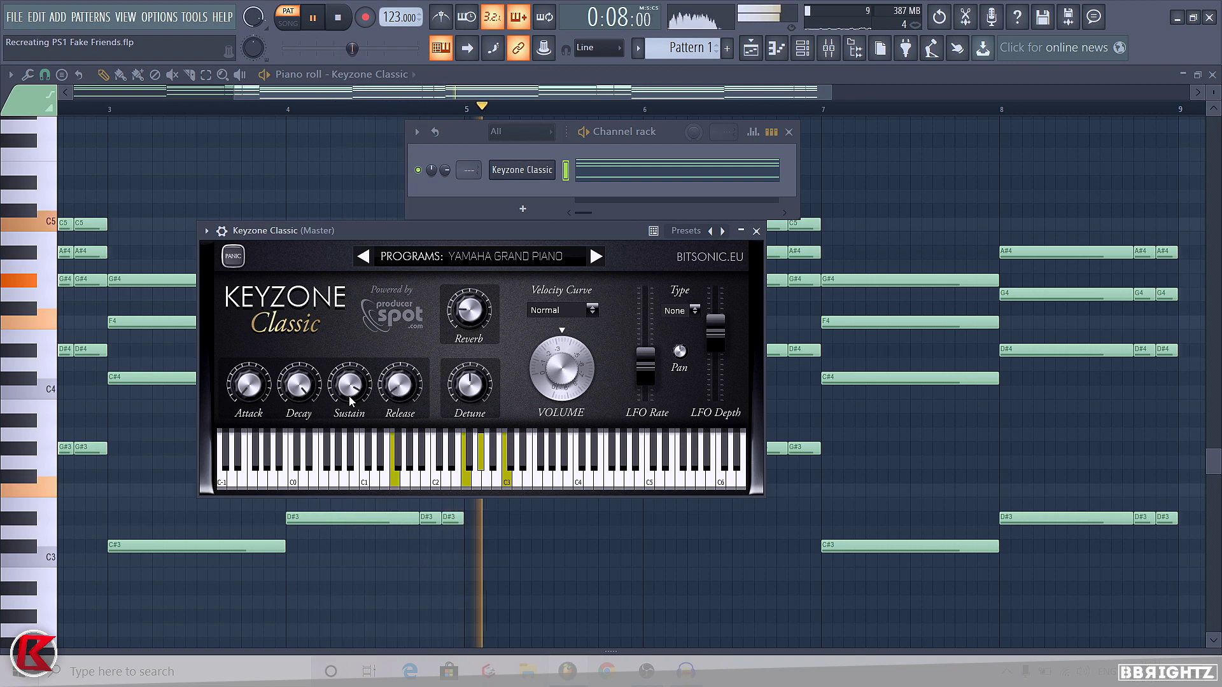
click(756, 231)
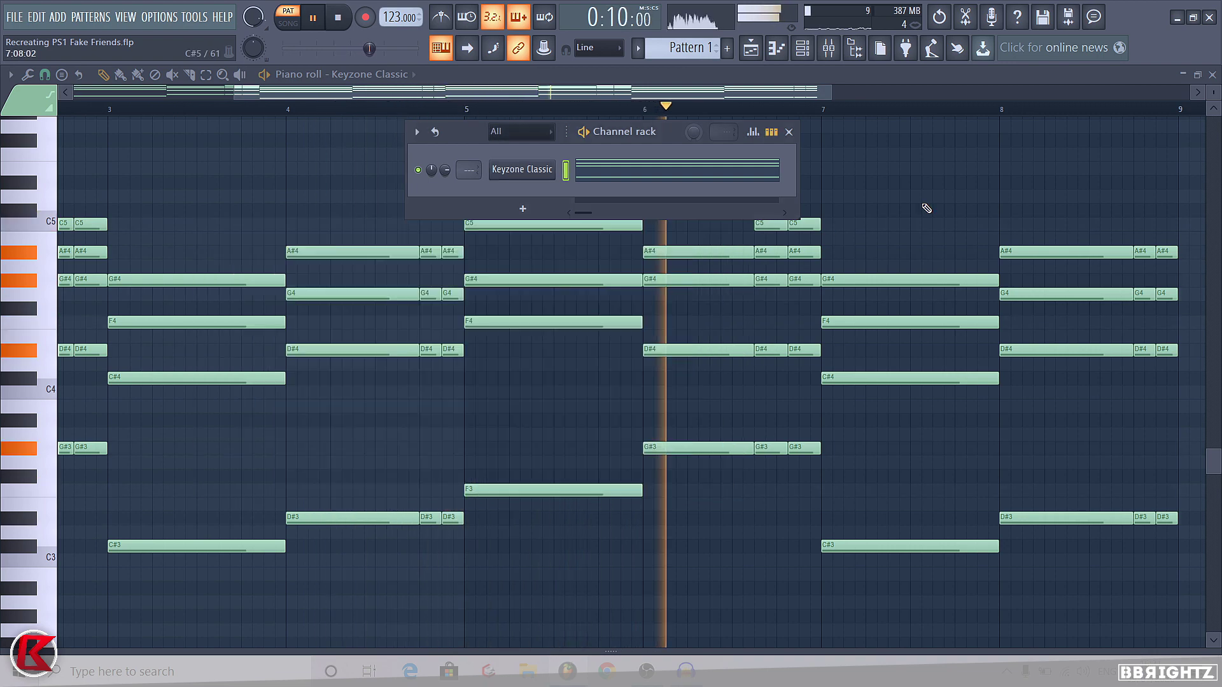
scroll(732, 277, down, 3)
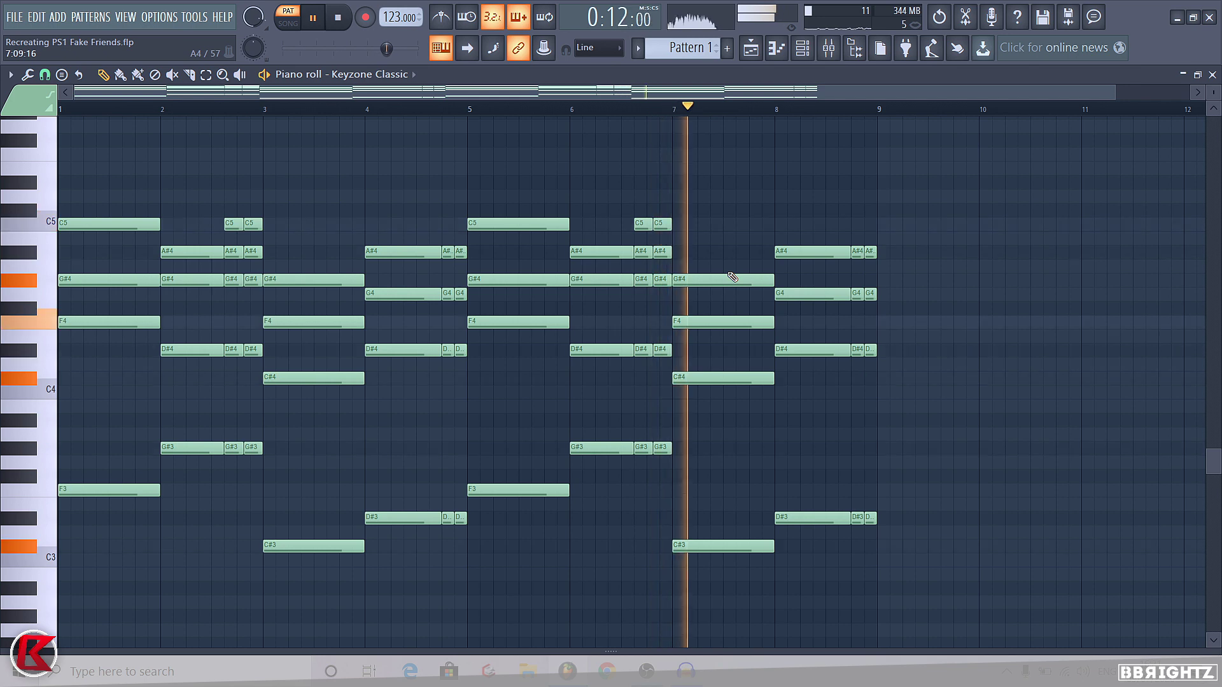
scroll(732, 276, down, 1)
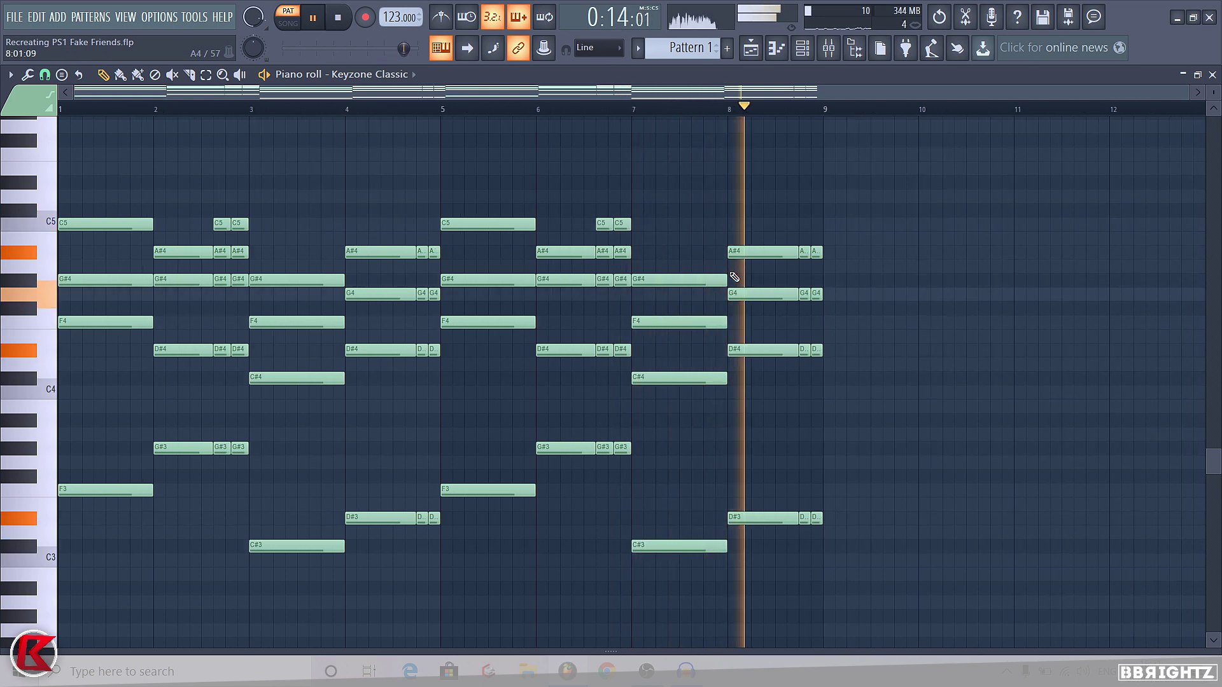
key(space)
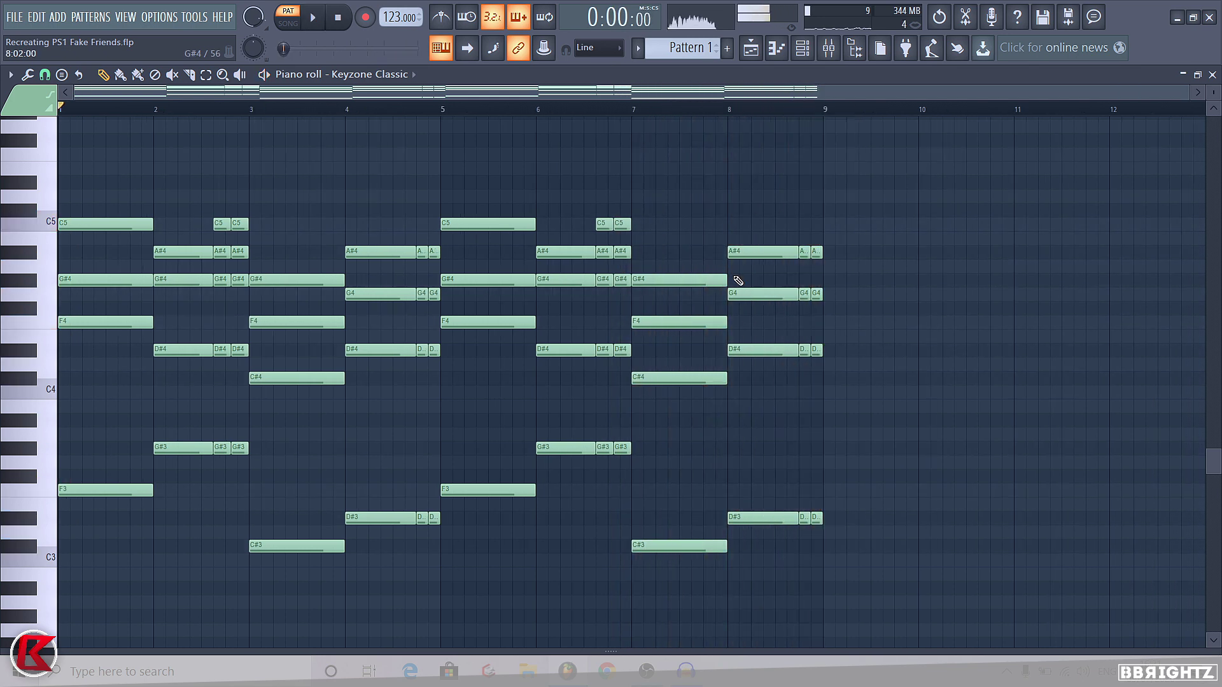
Step: Add an M1 instrument channel and load the M1HousePiano program into its first combi slot
click(801, 47)
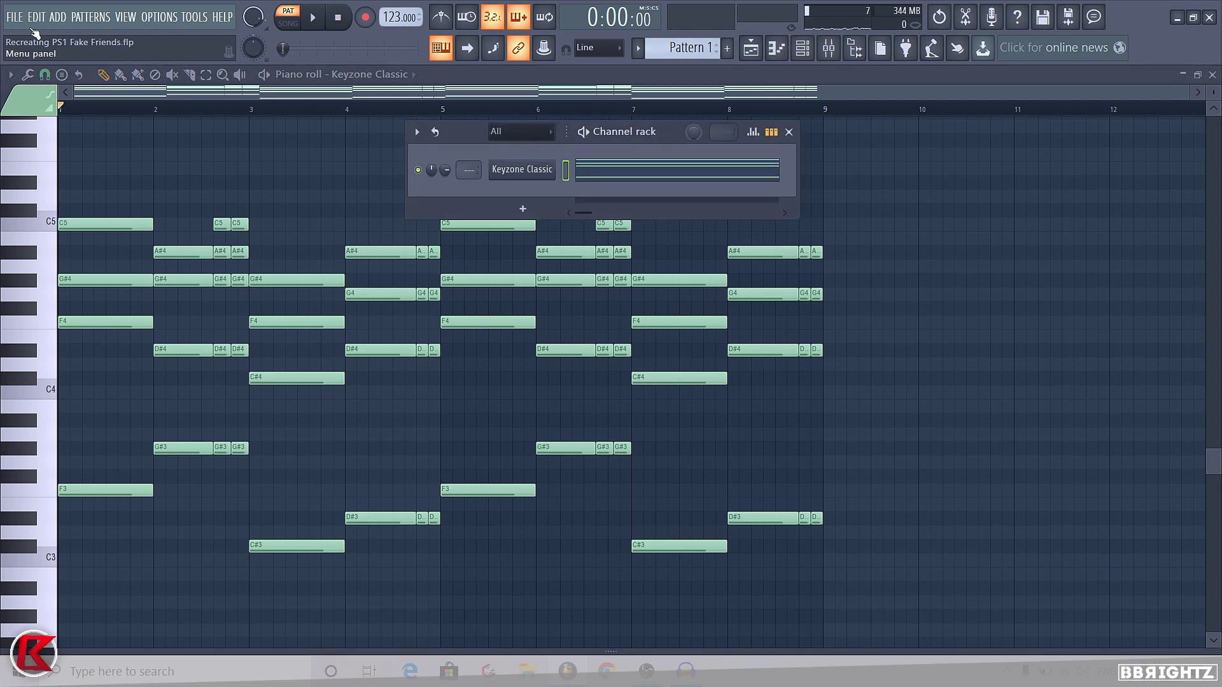
click(57, 16)
click(255, 443)
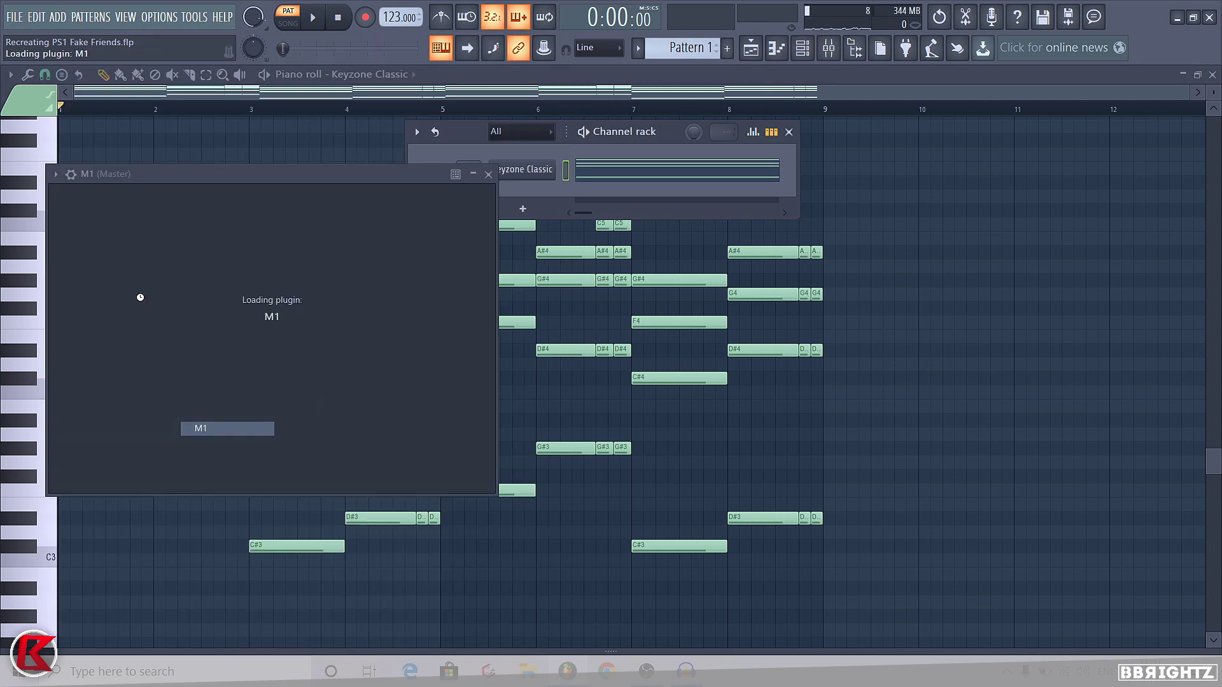
click(131, 248)
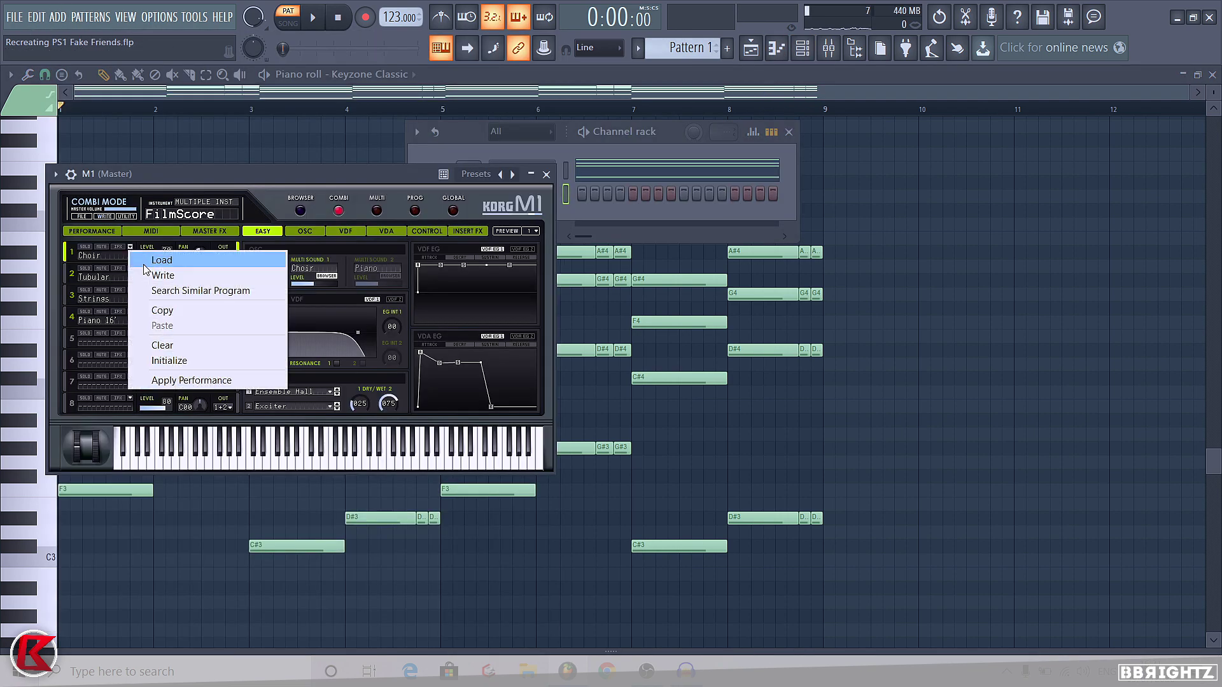
click(145, 262)
double_click(185, 343)
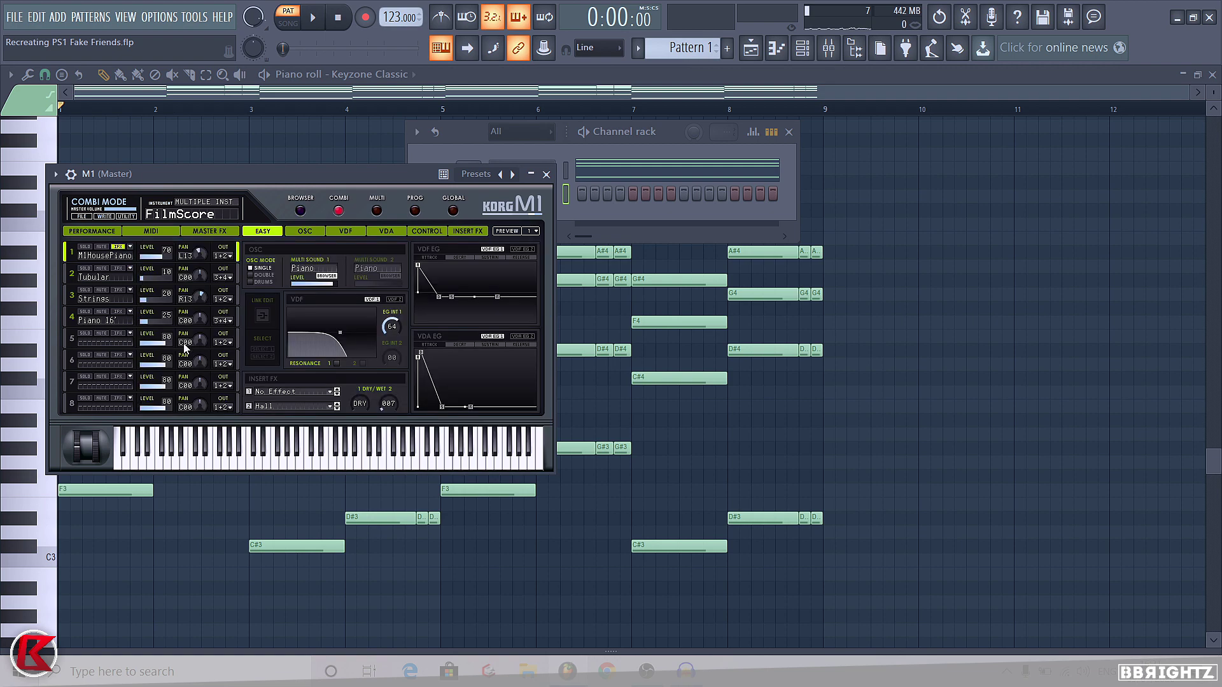
Step: Set the M1's second insert effect and first master effect to No Effect, and close the plugin
click(255, 411)
click(299, 91)
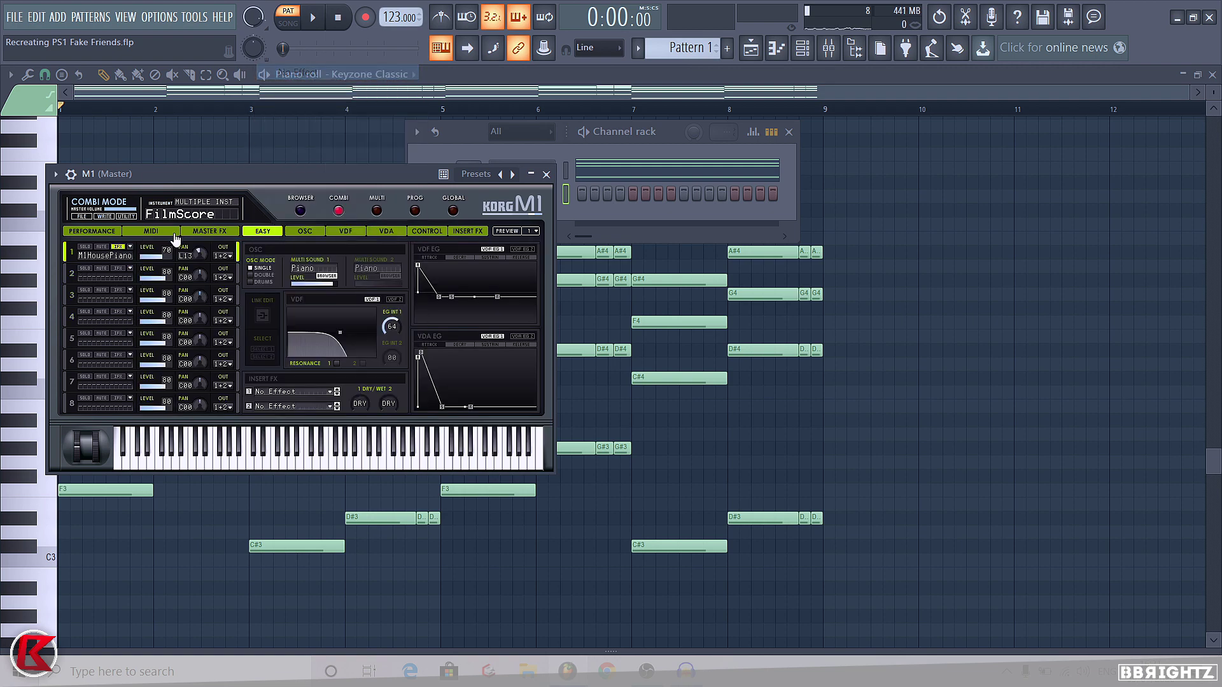
click(209, 232)
click(286, 337)
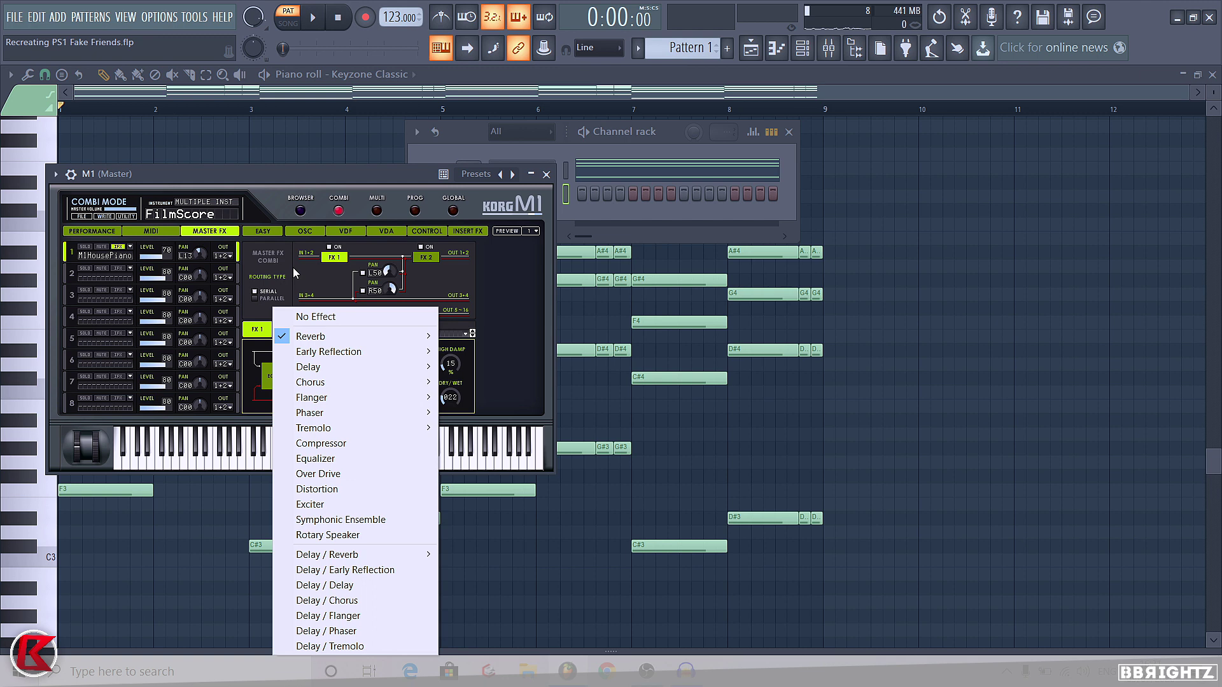
click(299, 316)
click(546, 174)
Step: Copy the Keyzone Classic chords to the M1 channel and audition them there with Keyzone Classic temporarily muted
click(566, 169)
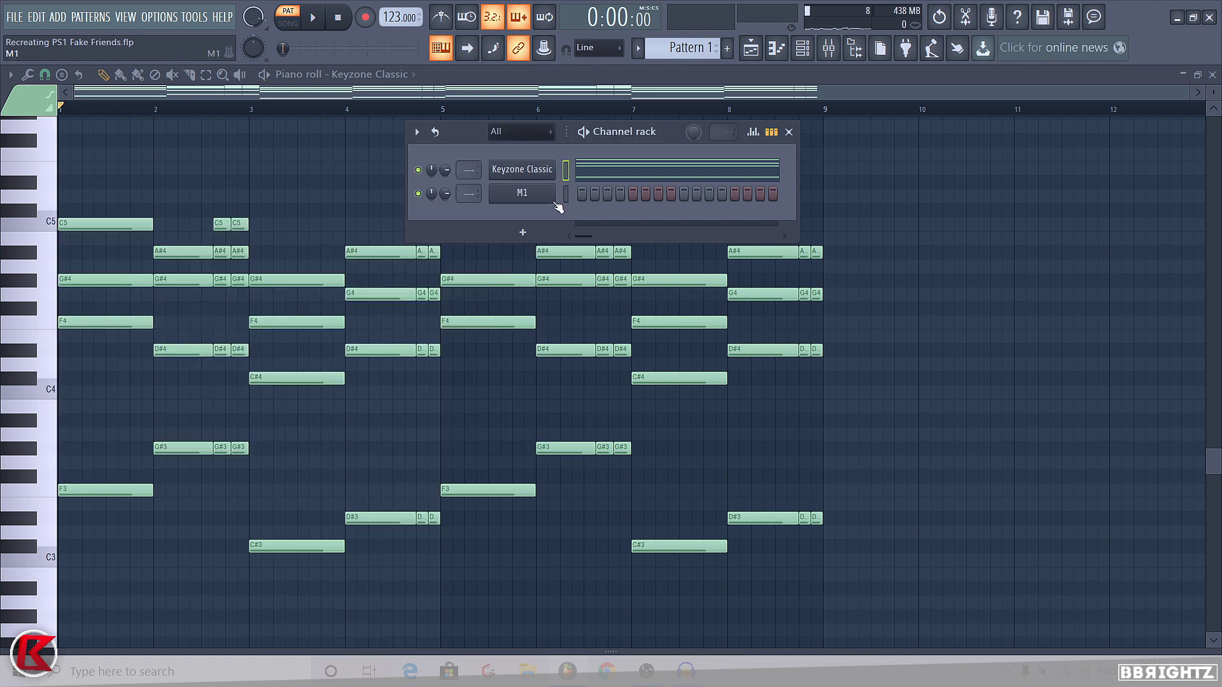
click(565, 193)
key(space)
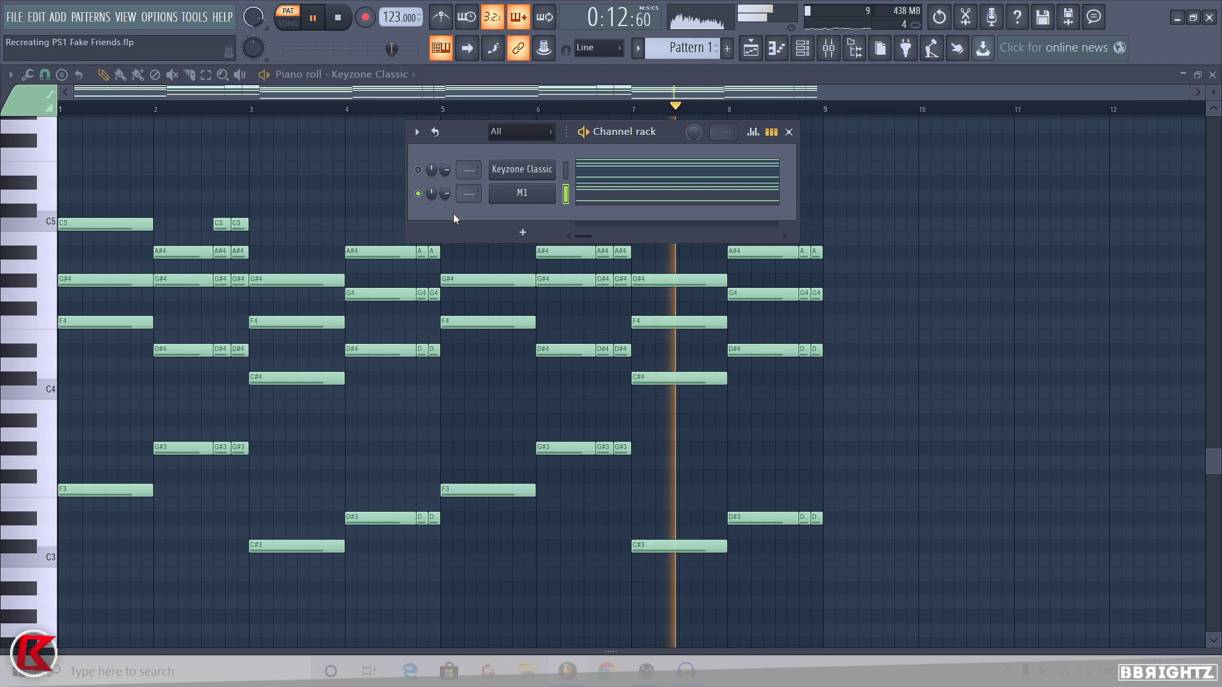
key(space)
click(419, 170)
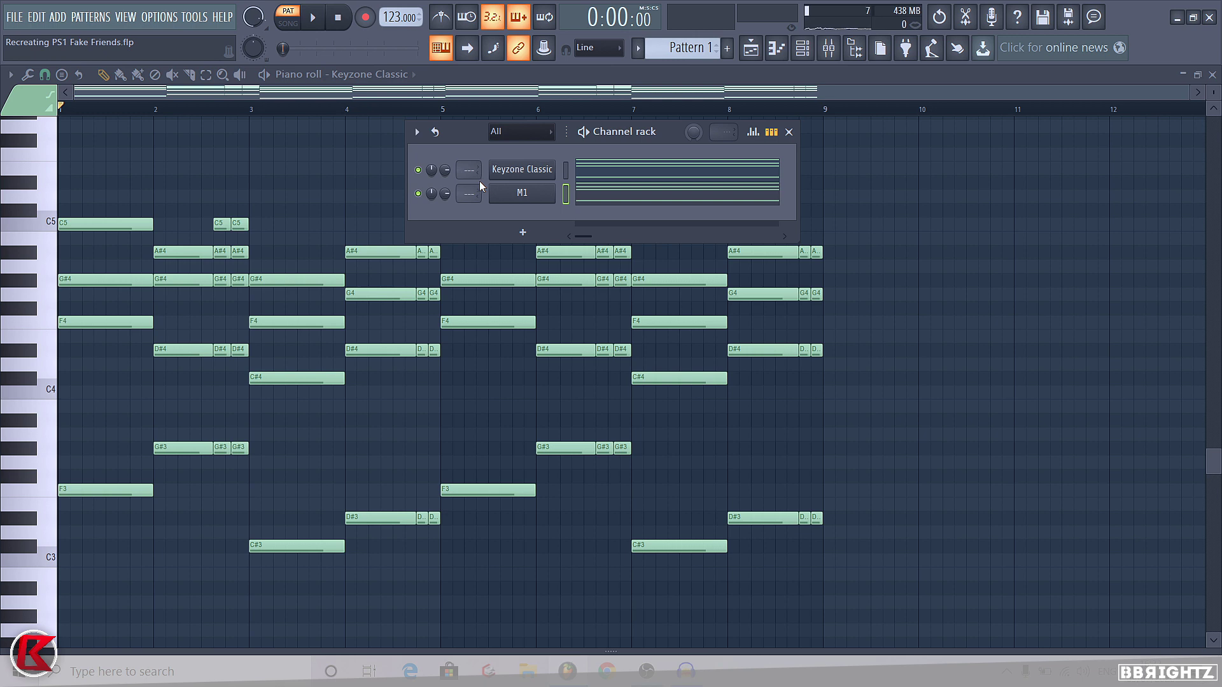
Step: Show the Playlist with the Channel rack over it and rename the M1 channel to M1 Piano
click(751, 49)
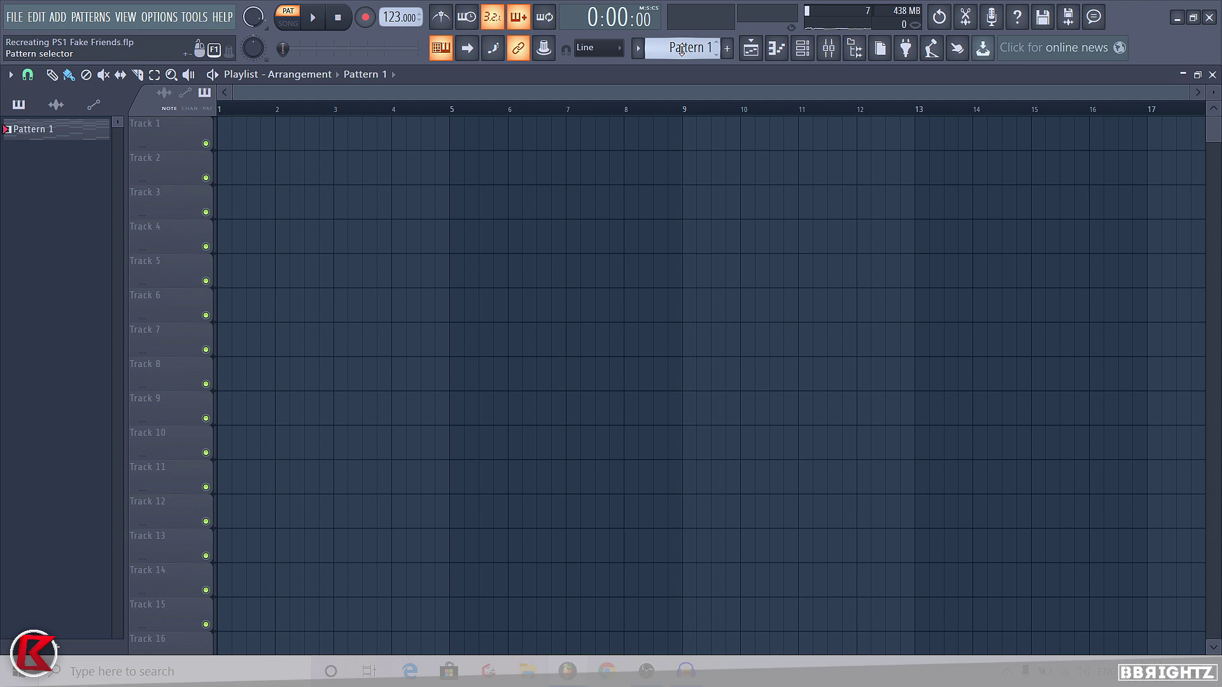
click(802, 48)
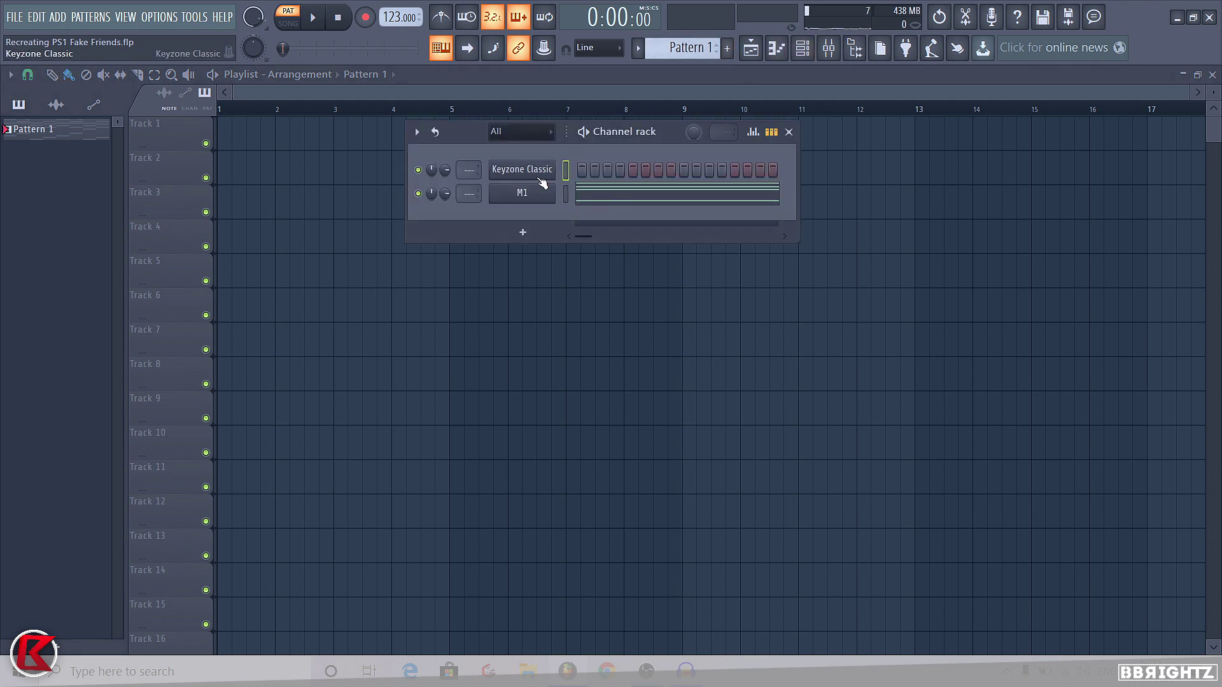
right_click(553, 193)
click(596, 224)
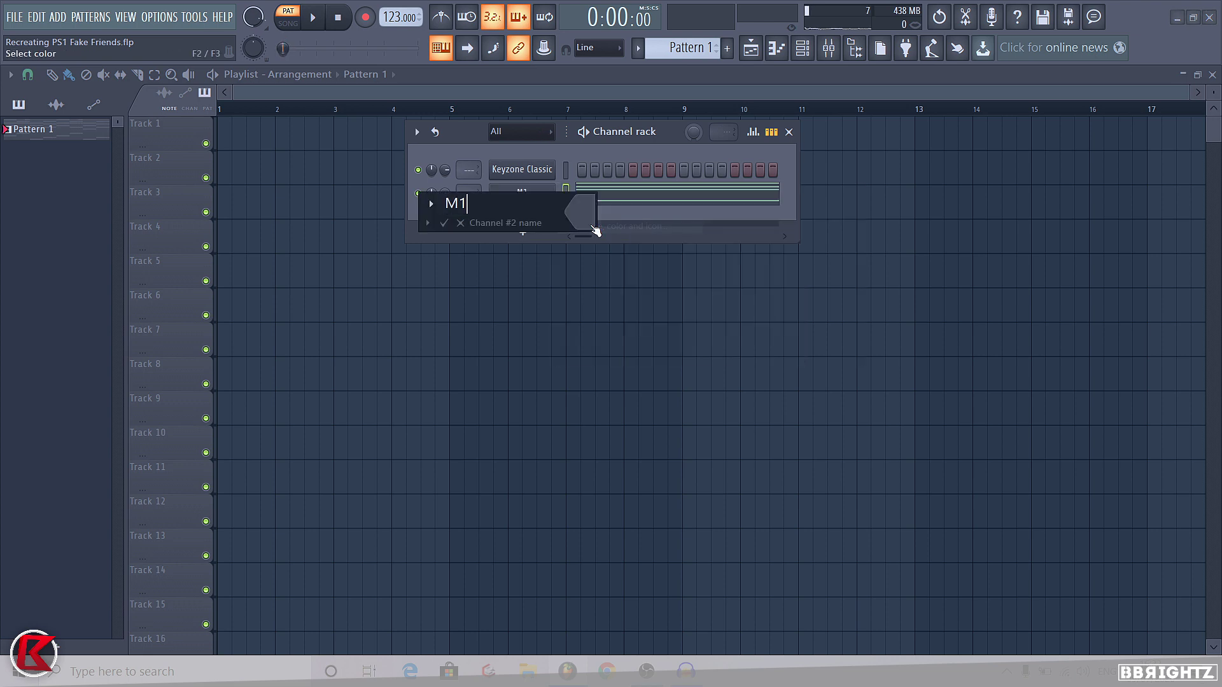
text(Piano)
key(Return)
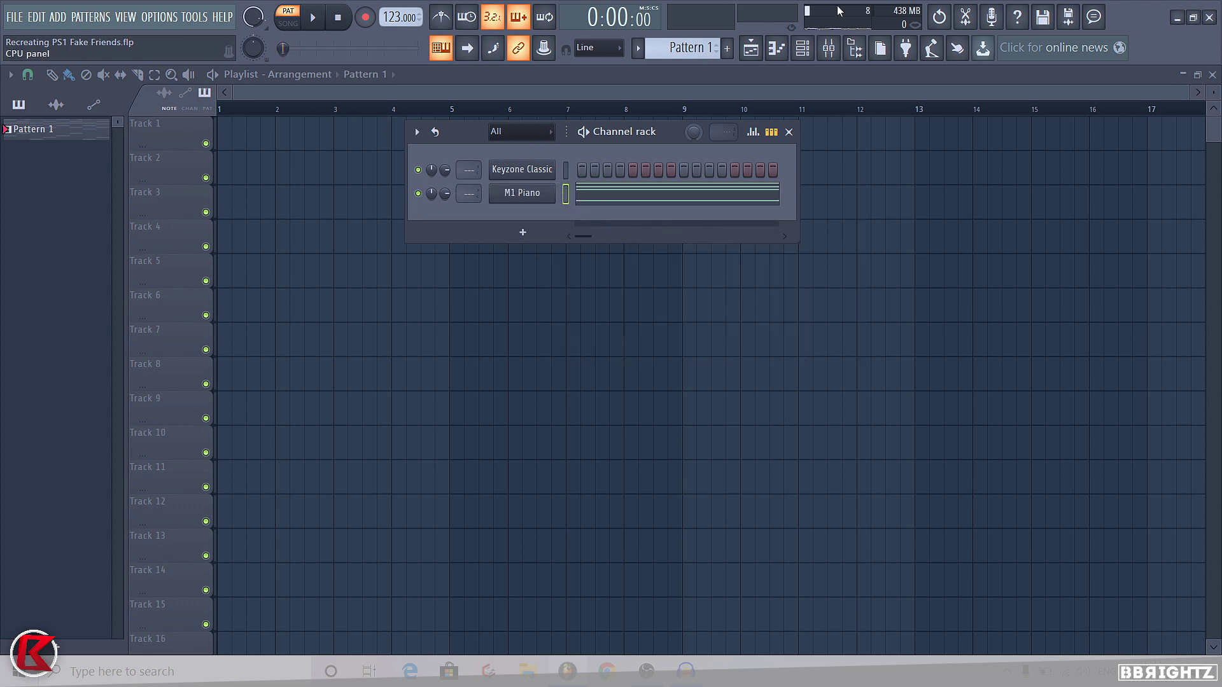
Step: Route the M1 Piano channel to mixer Insert 1 and pan that track slightly right while the pattern plays
click(828, 48)
click(256, 231)
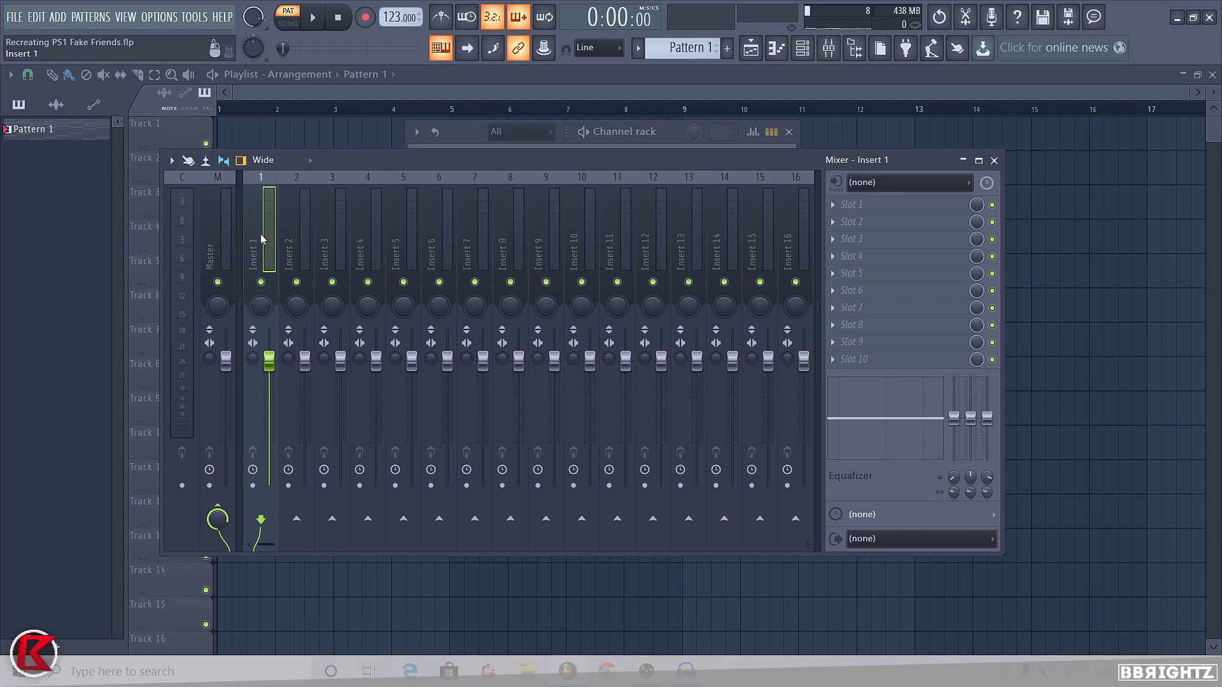
key(ctrl+l)
key(space)
drag(266, 314, 266, 304)
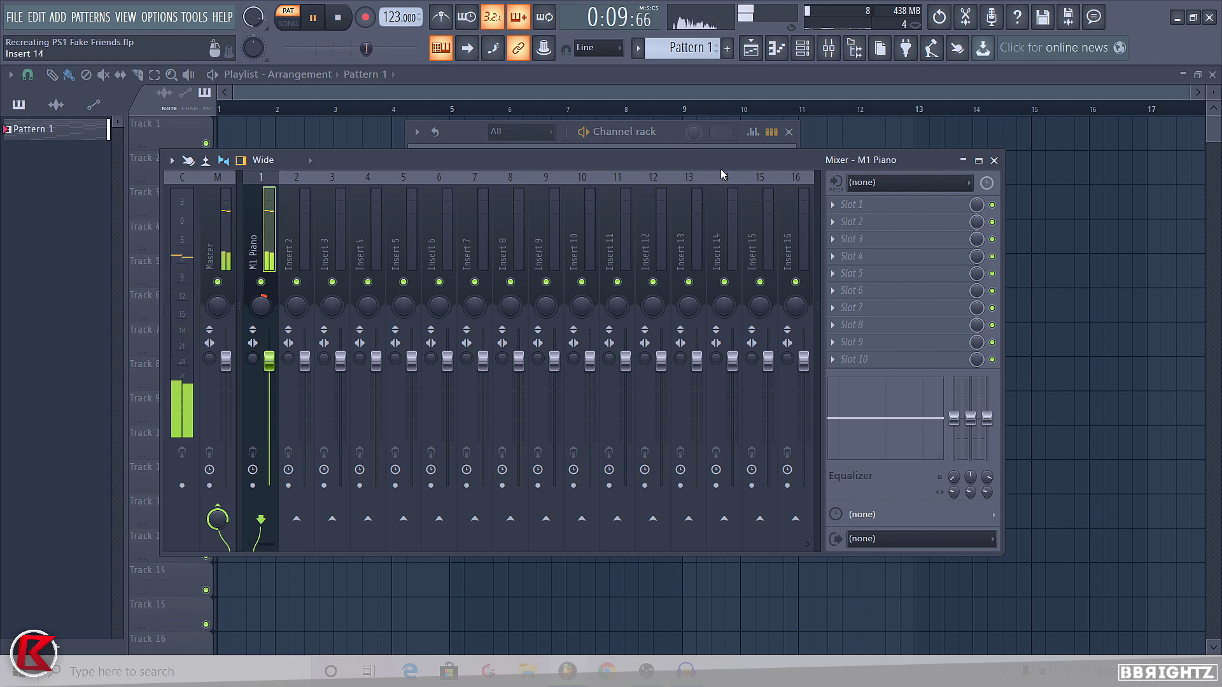
Step: Load Fruity Parametric EQ 2 in the M1 Piano track's first slot and cut band 2 by about 3.2 dB at 188 Hz
click(853, 204)
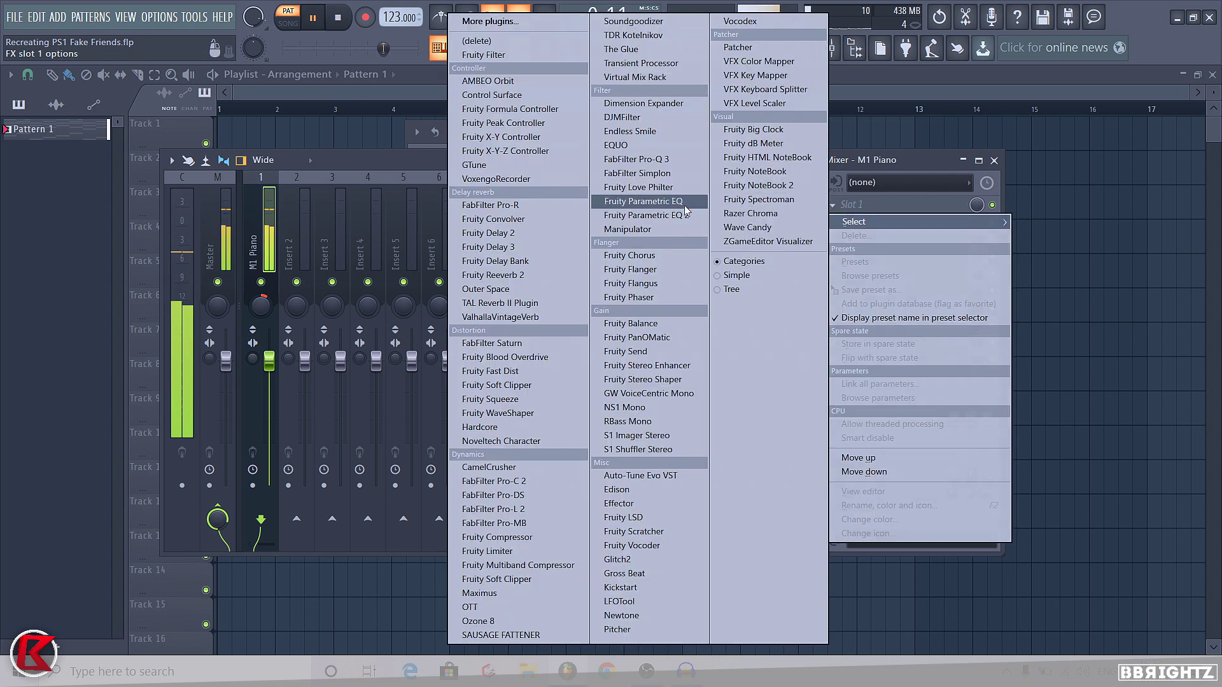
click(686, 214)
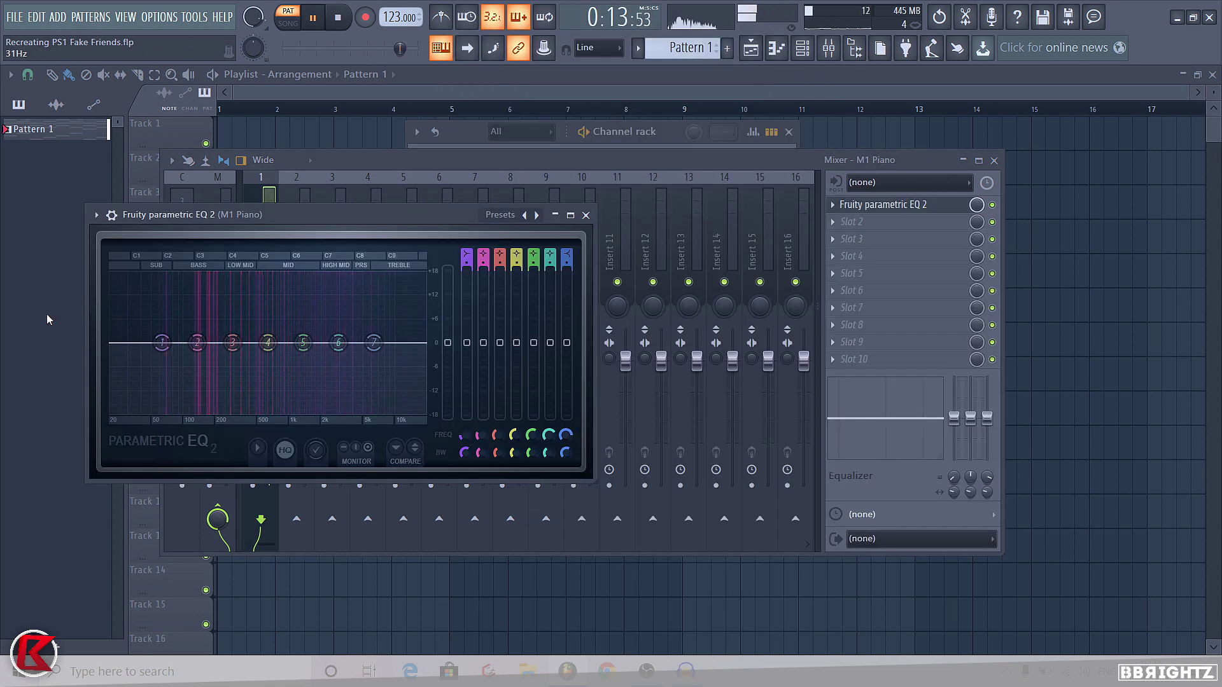
mouse_move(198, 342)
mouse_down()
mouse_move(171, 349)
mouse_move(191, 357)
mouse_move(167, 349)
mouse_move(212, 355)
mouse_up()
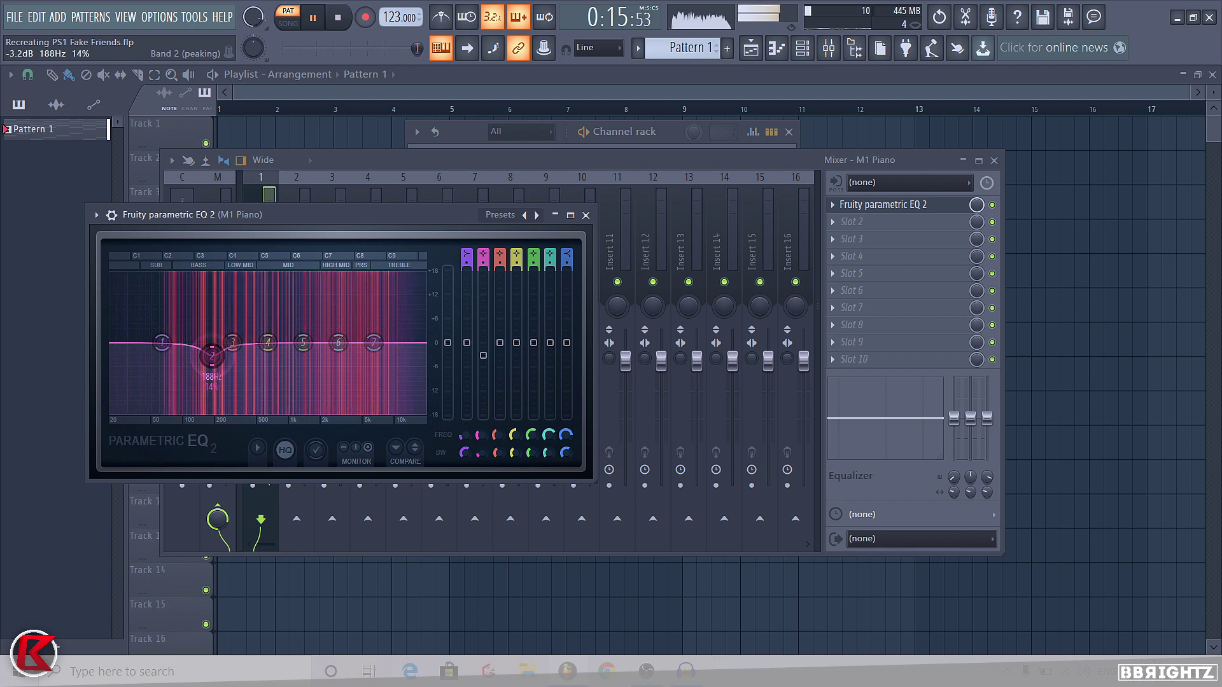
key(space)
Step: Set EQ band 1 to a high pass at about 87 Hz, and move band 2 slightly lower in frequency with a shallower cut
scroll(467, 258, down, 2)
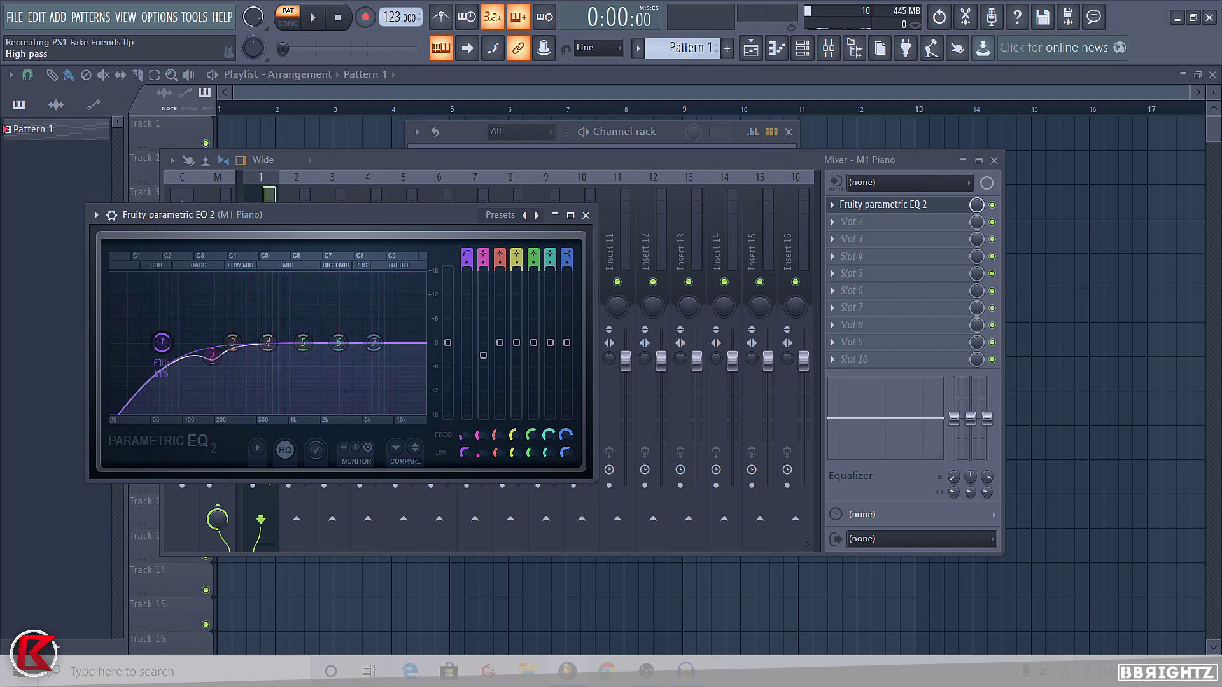
drag(161, 342, 175, 342)
key(space)
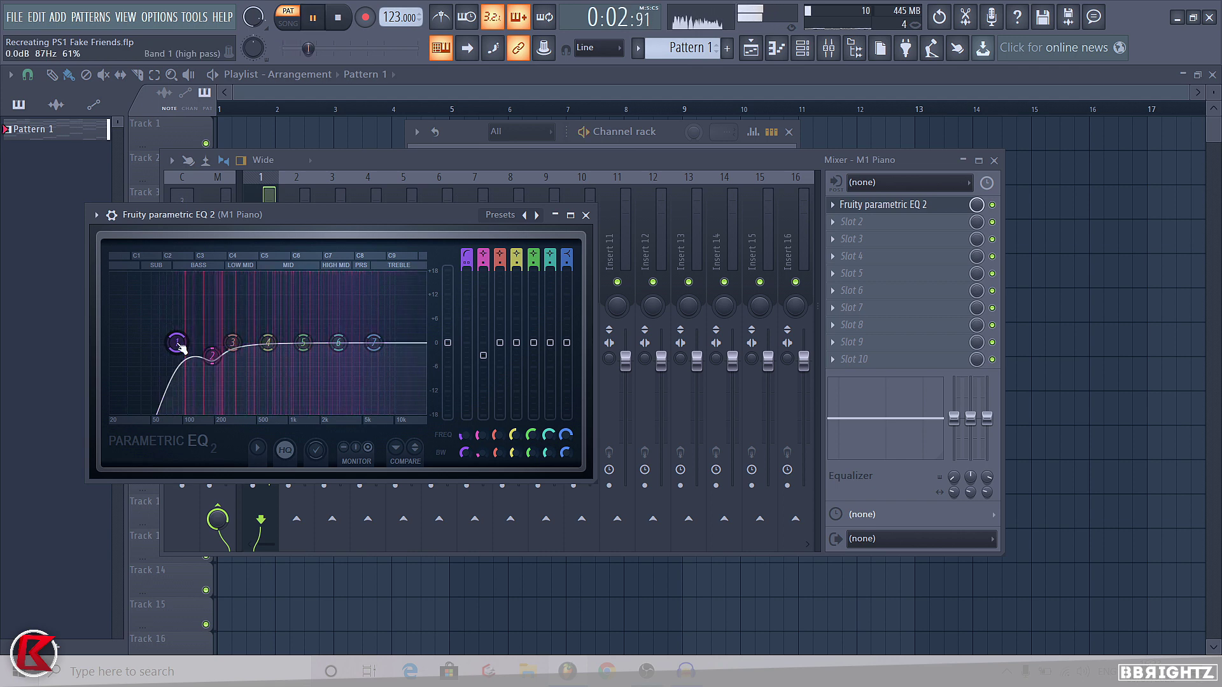
drag(212, 354, 204, 350)
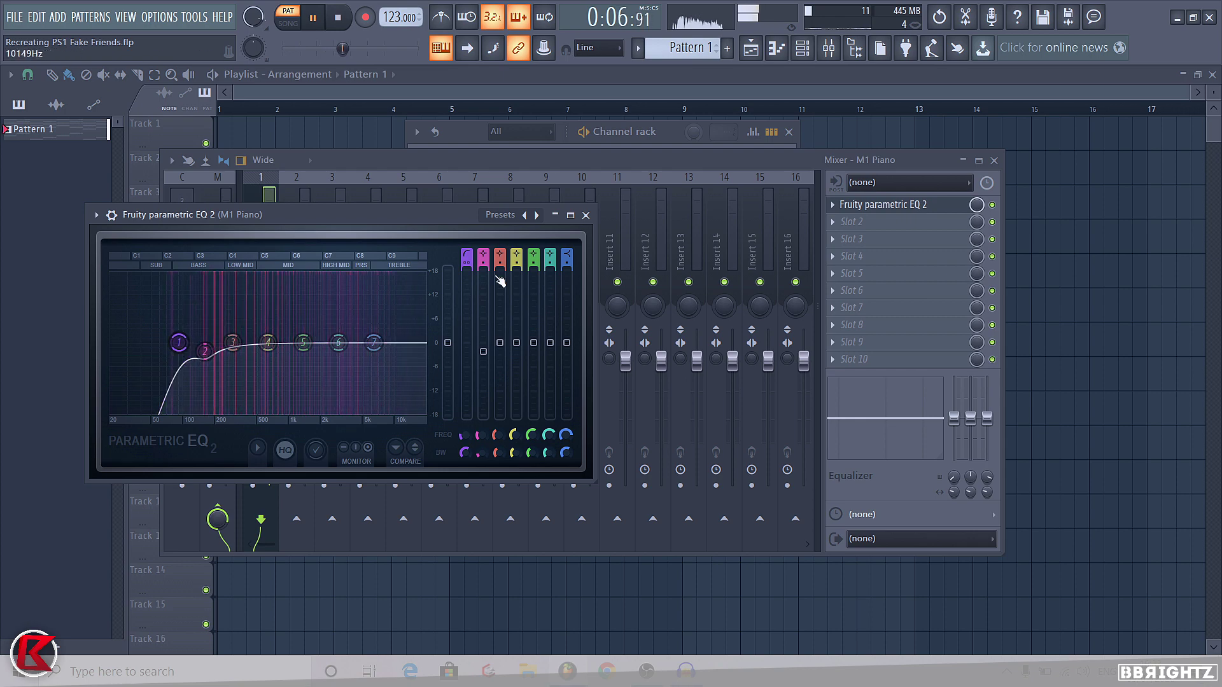
Step: Close the equalizer, lower the M1 Piano track's volume to -3.0 dB and stop playback
click(585, 214)
drag(268, 361, 268, 376)
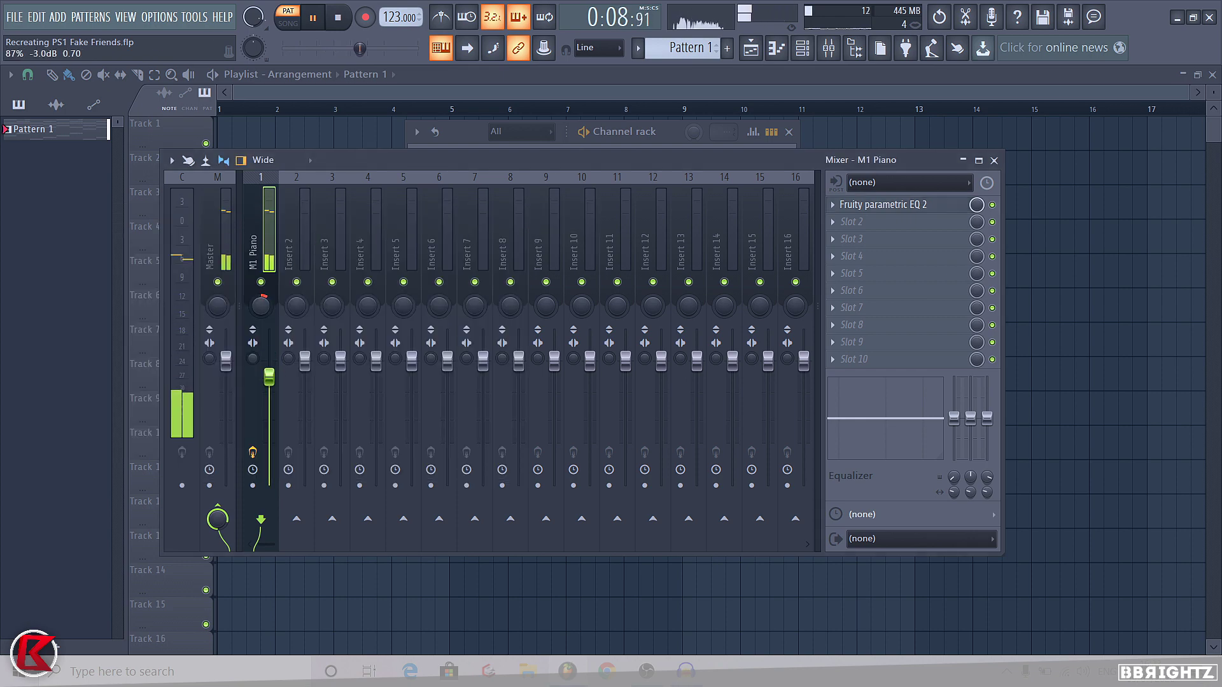
key(space)
Step: Load ValhallaVintageVerb in the M1 Piano track's third slot and set its LowCut to 400 Hz
click(878, 239)
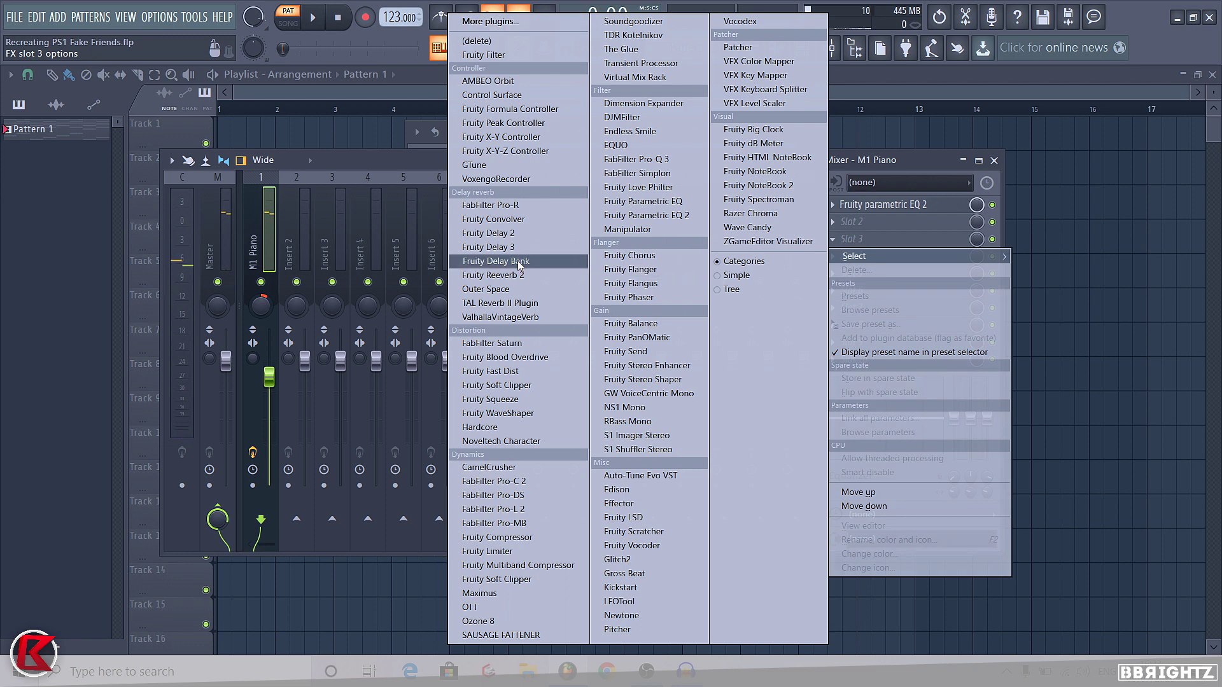
click(496, 317)
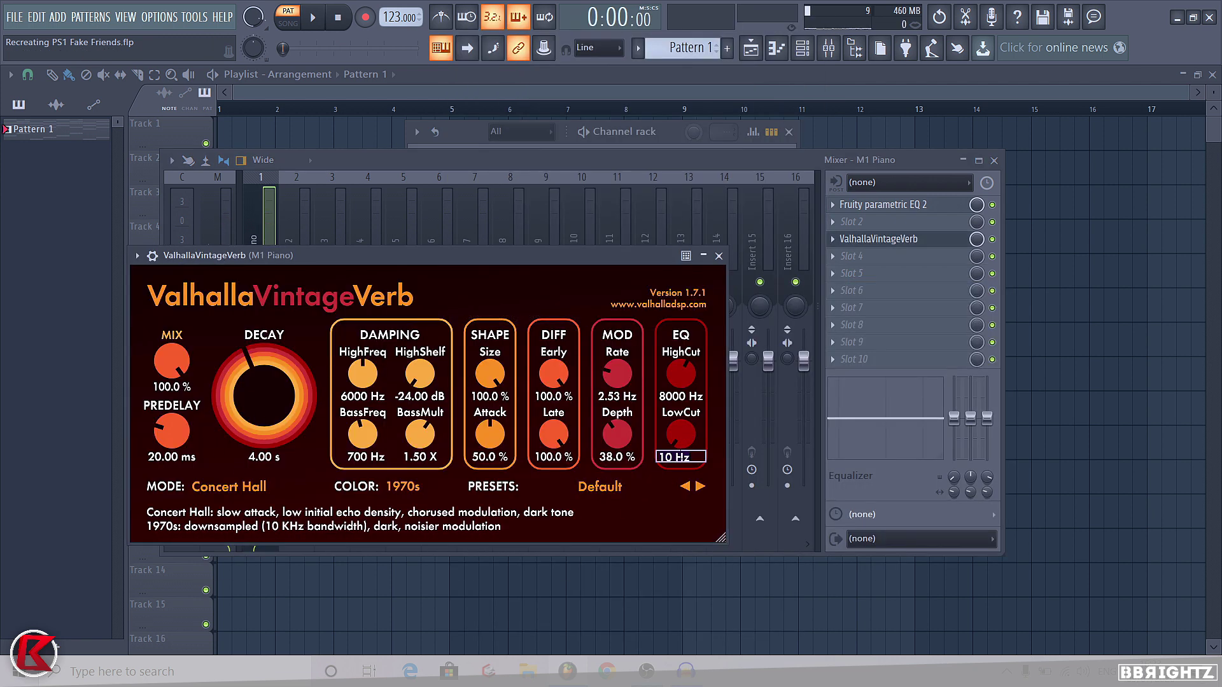
text(00)
key(Return)
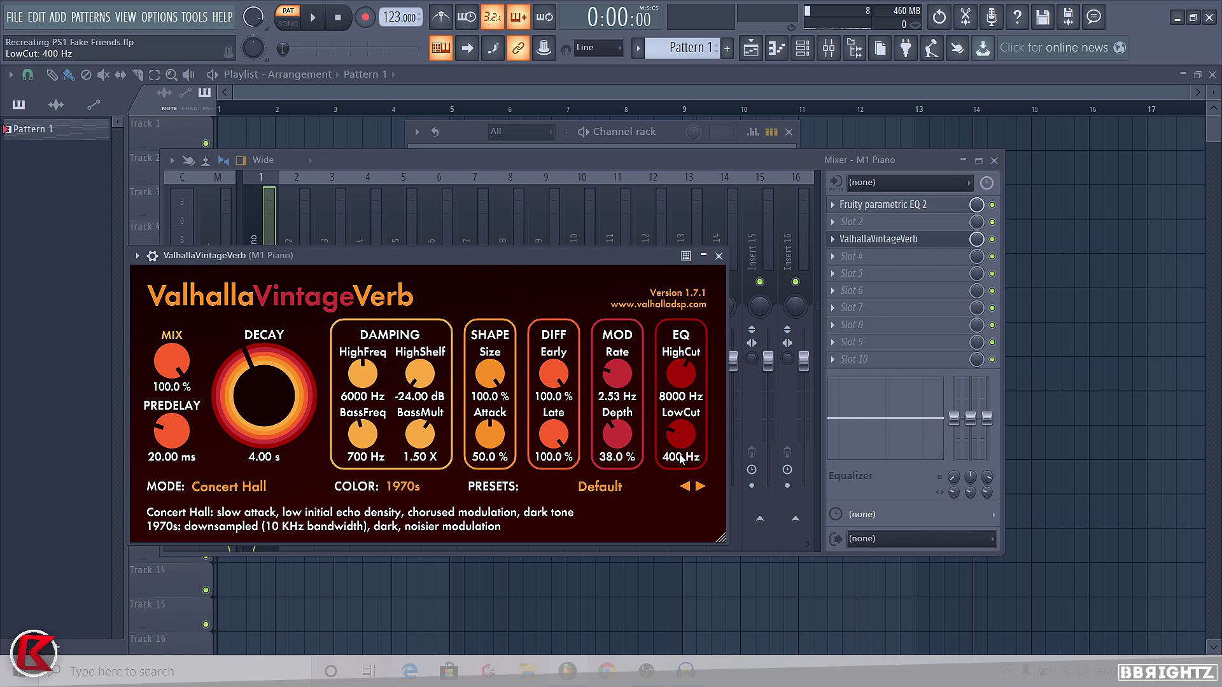
Step: Set the reverb's decay to 1.5 s and its mix to 15%
click(263, 463)
text(1.5)
key(Return)
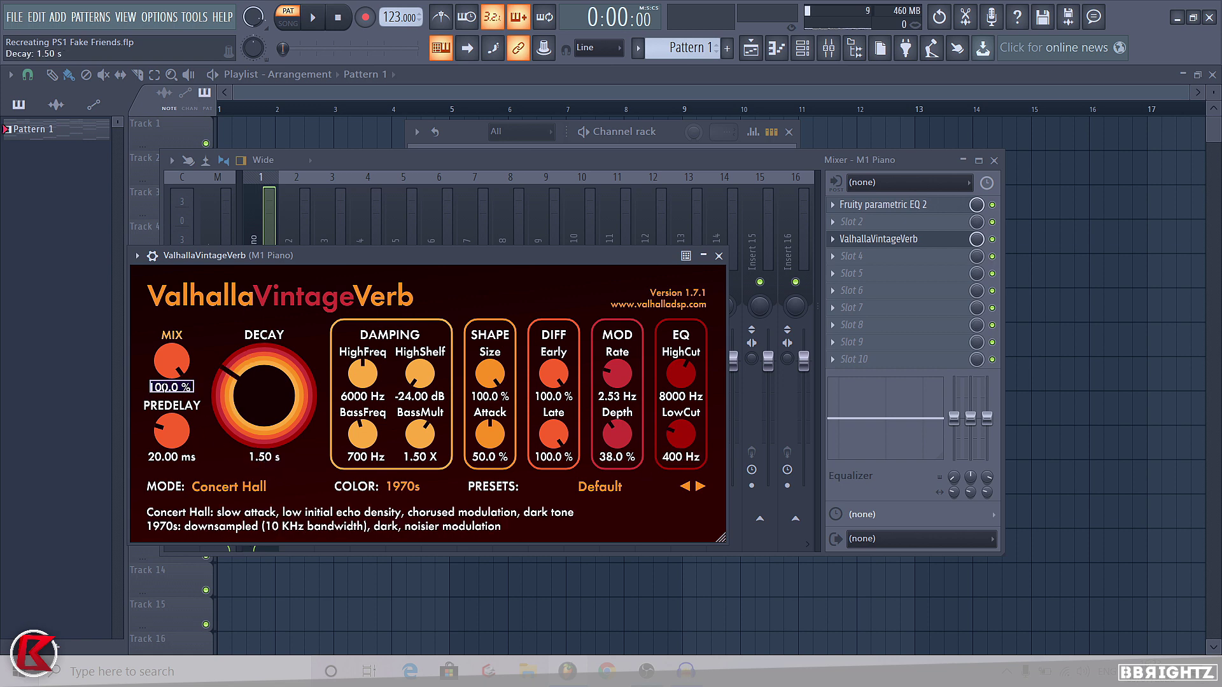
text(15)
key(Return)
Step: Play the pattern, set the reverb's mix to 20% and close the reverb plugin
key(space)
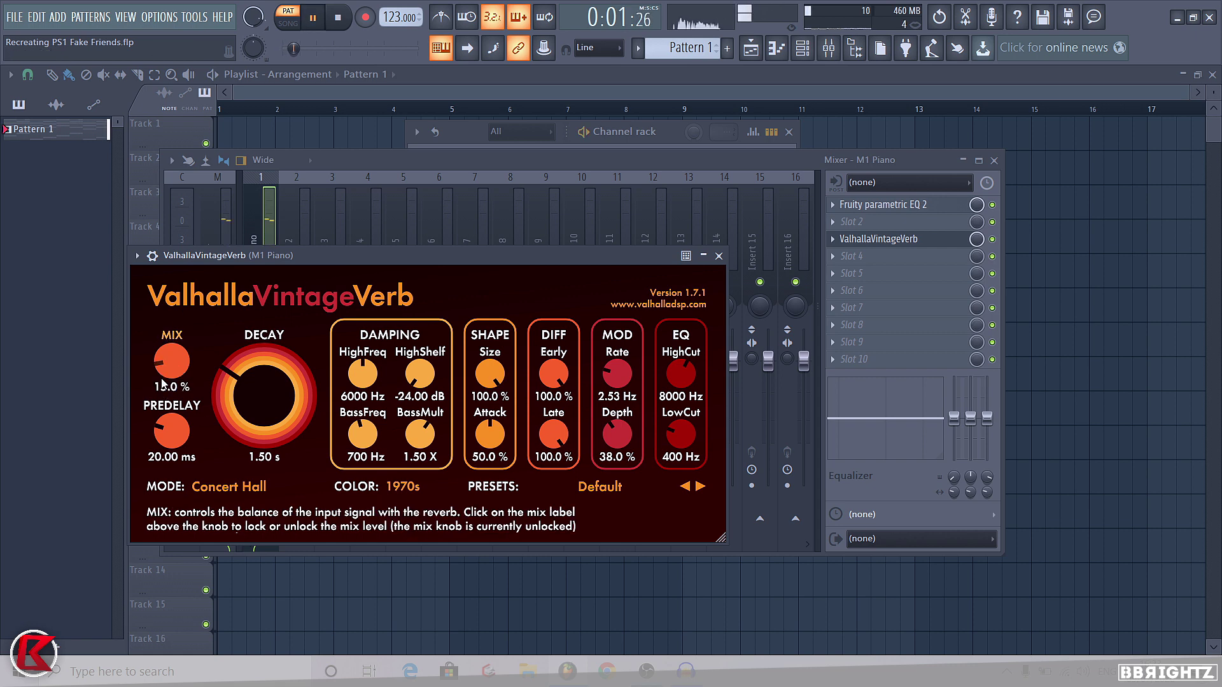
click(162, 385)
text(20)
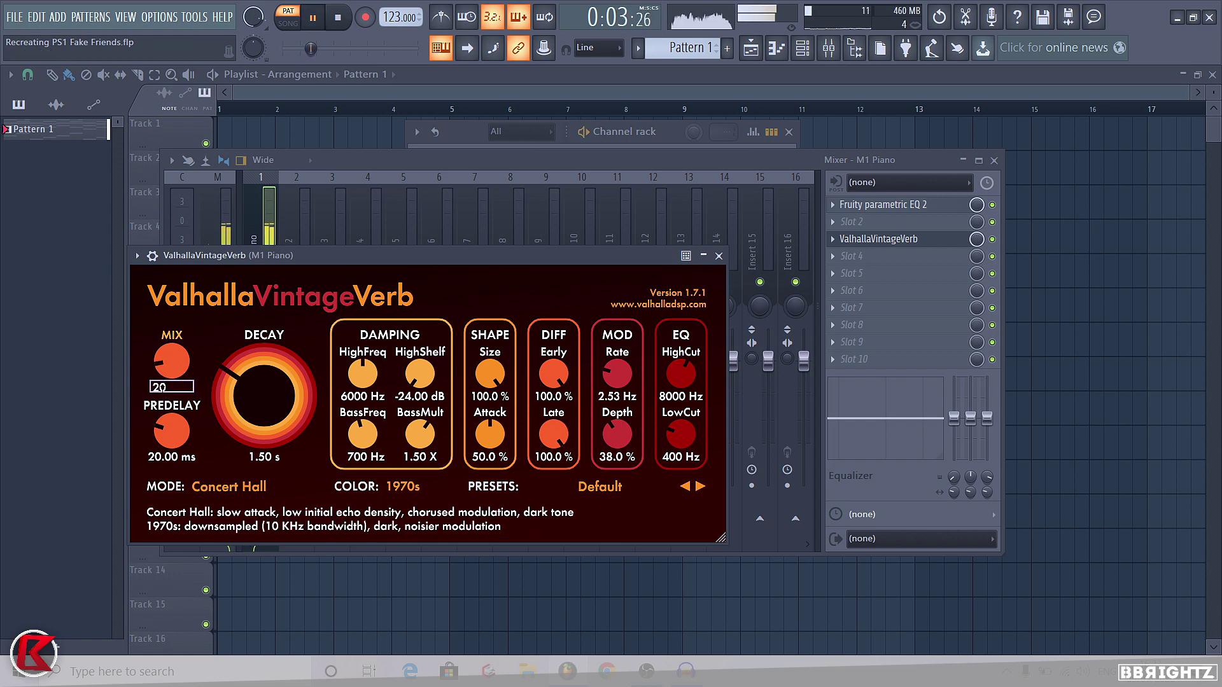
key(Return)
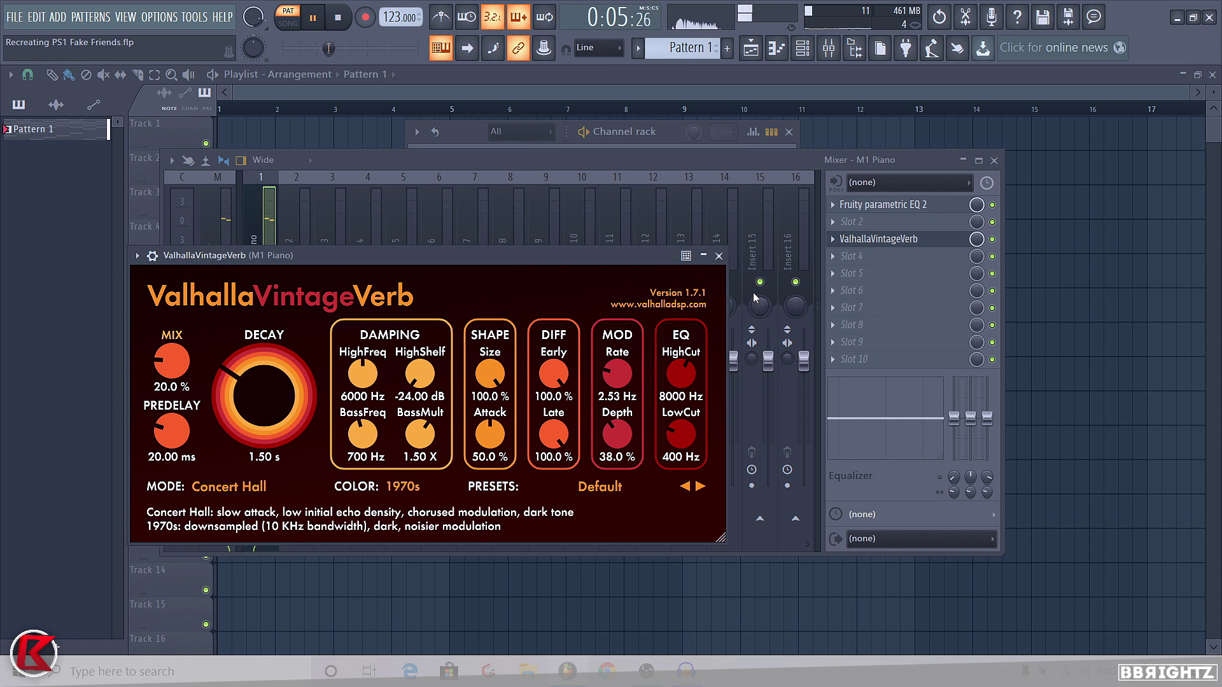
click(720, 257)
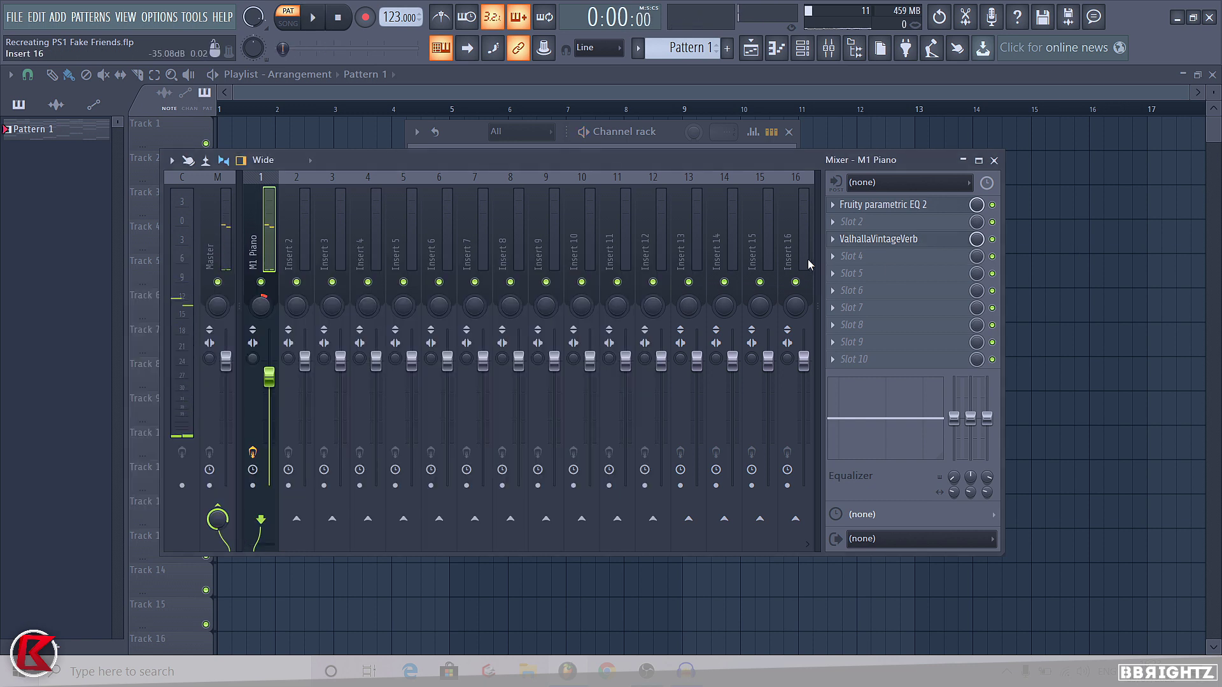
Step: Clear the open windows, bring up the channel rack and rename Pattern 1 as Sus Chords
key(space)
key(F12)
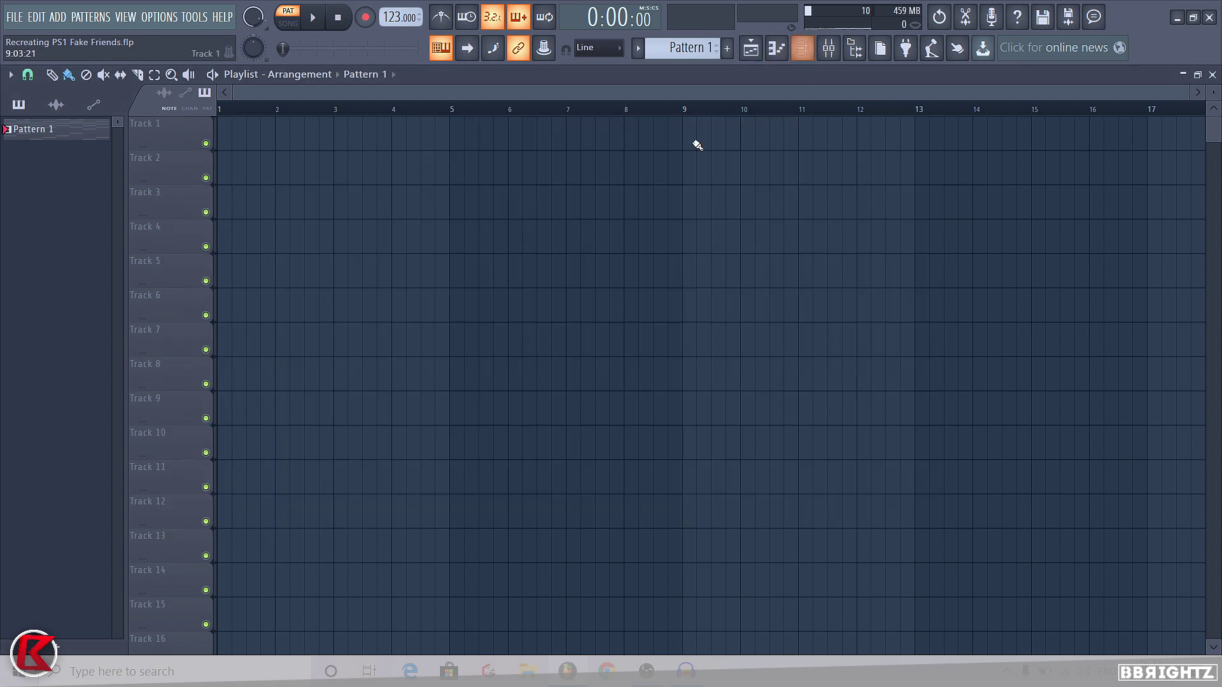
click(803, 48)
click(687, 47)
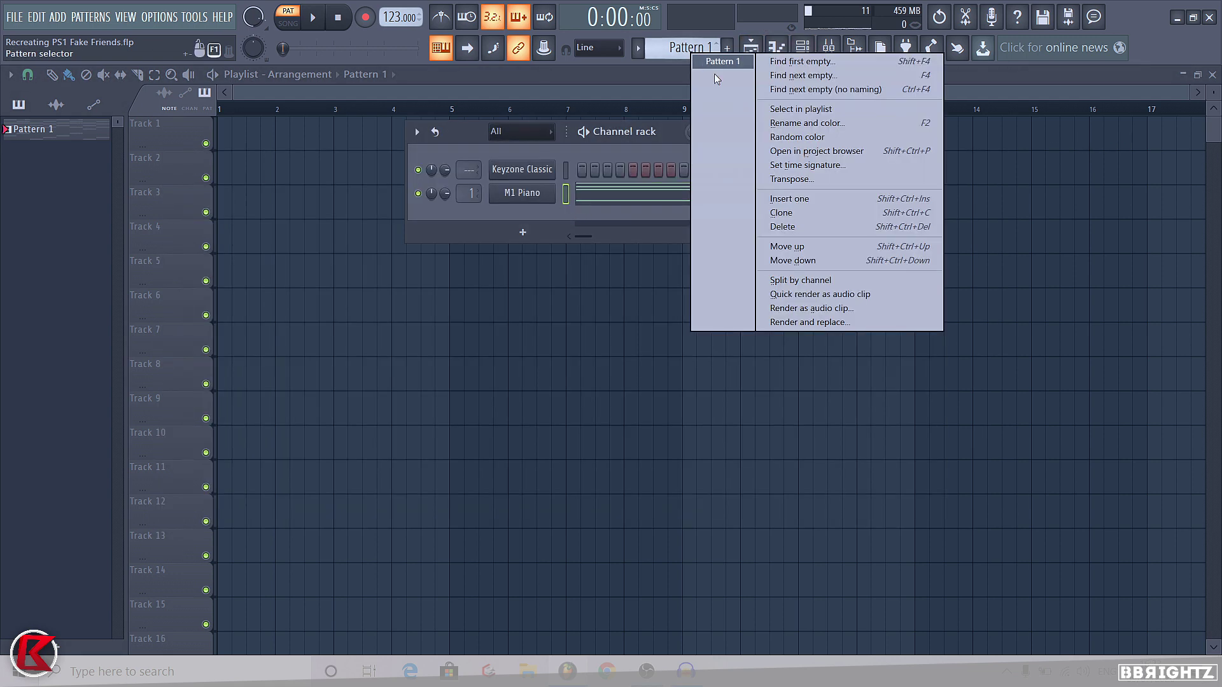
click(837, 124)
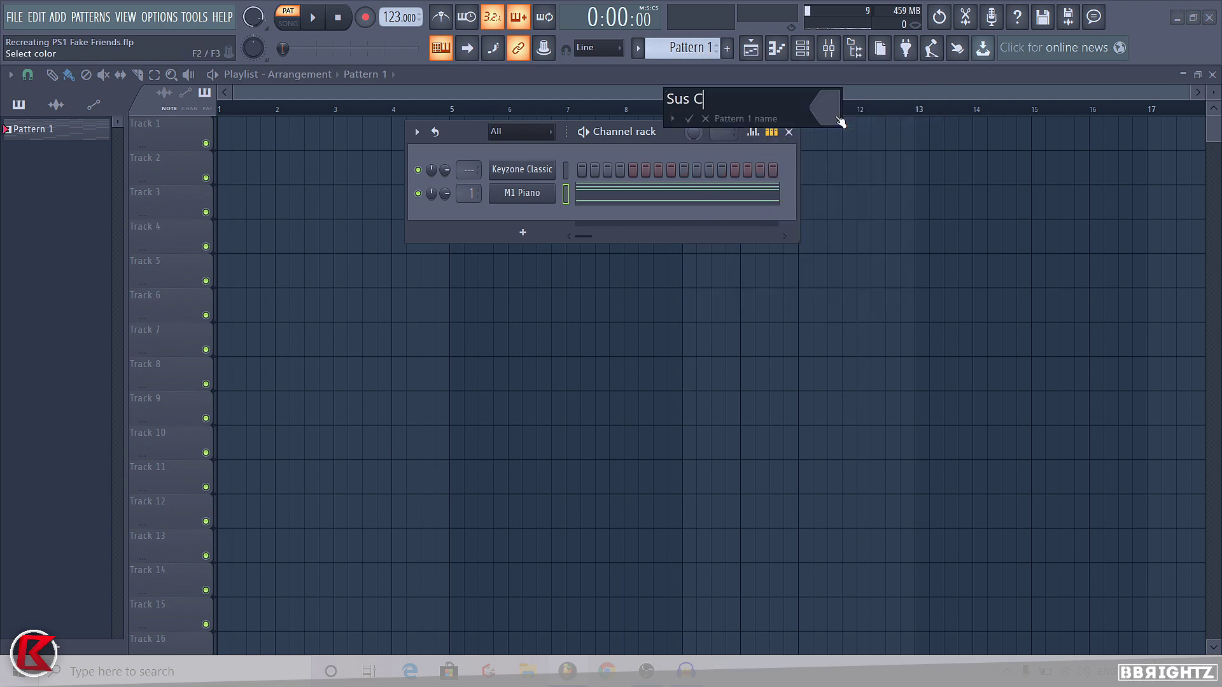
text(Sus Chords)
key(Return)
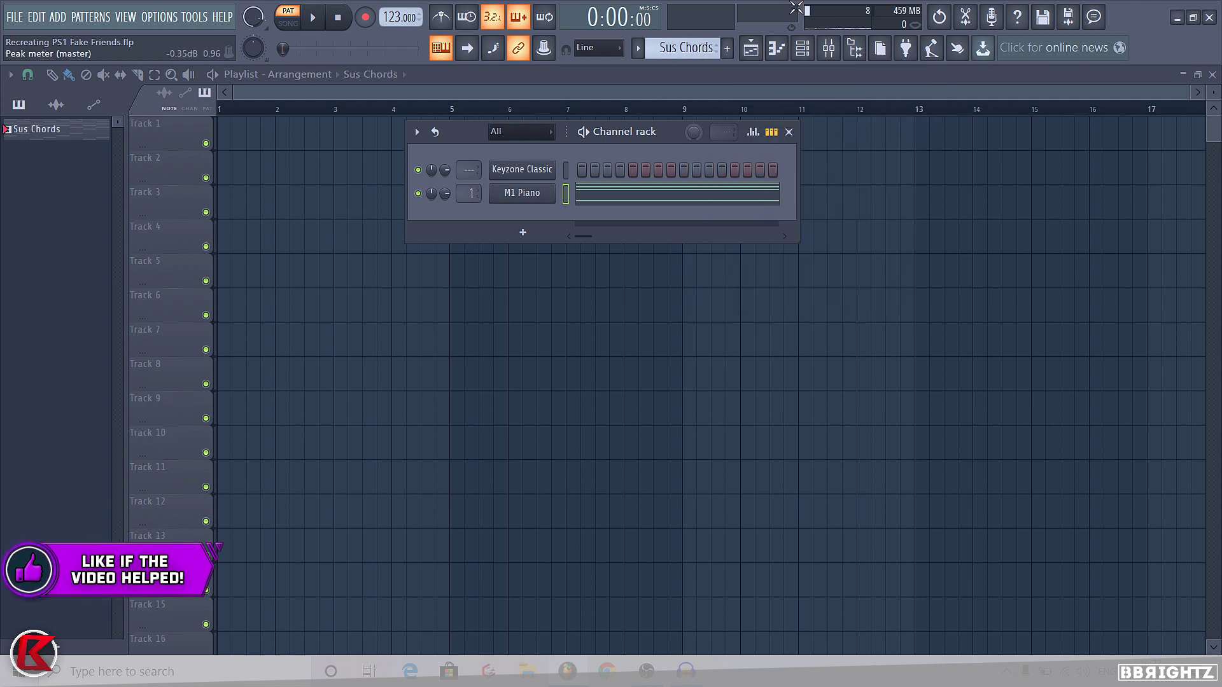
Step: Create a new pattern holding a pasted copy of the M1 Piano chords and open it in the piano roll
key(F4)
key(ctrl+v)
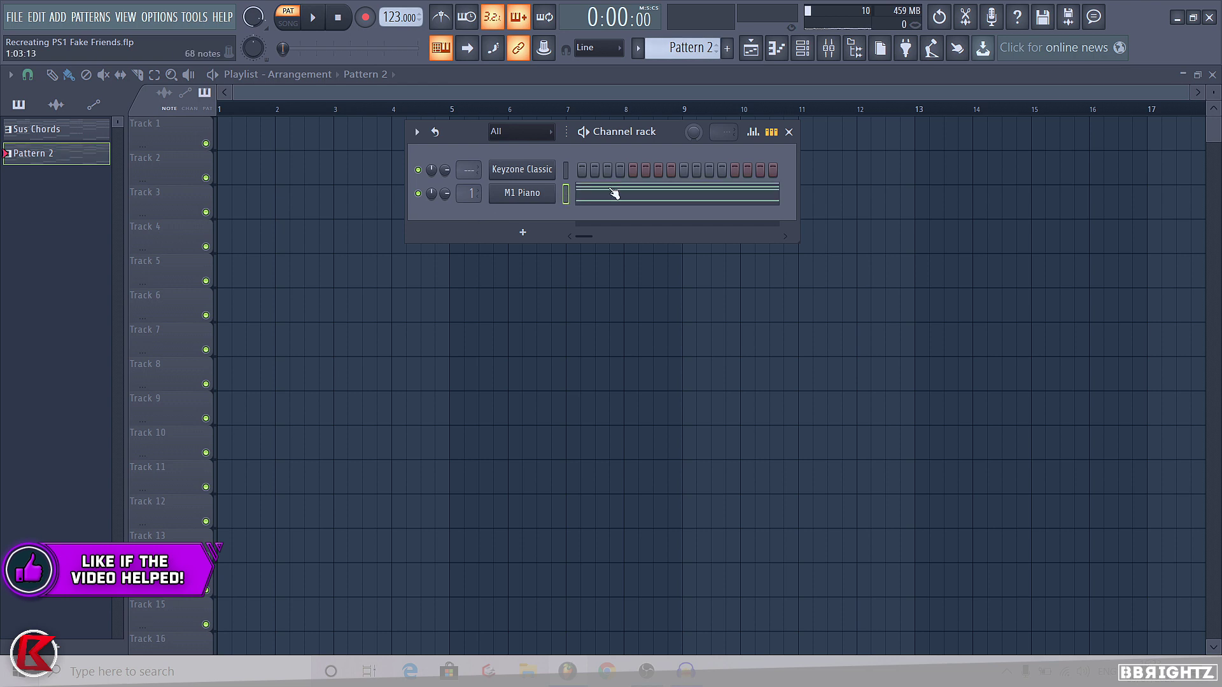
click(613, 191)
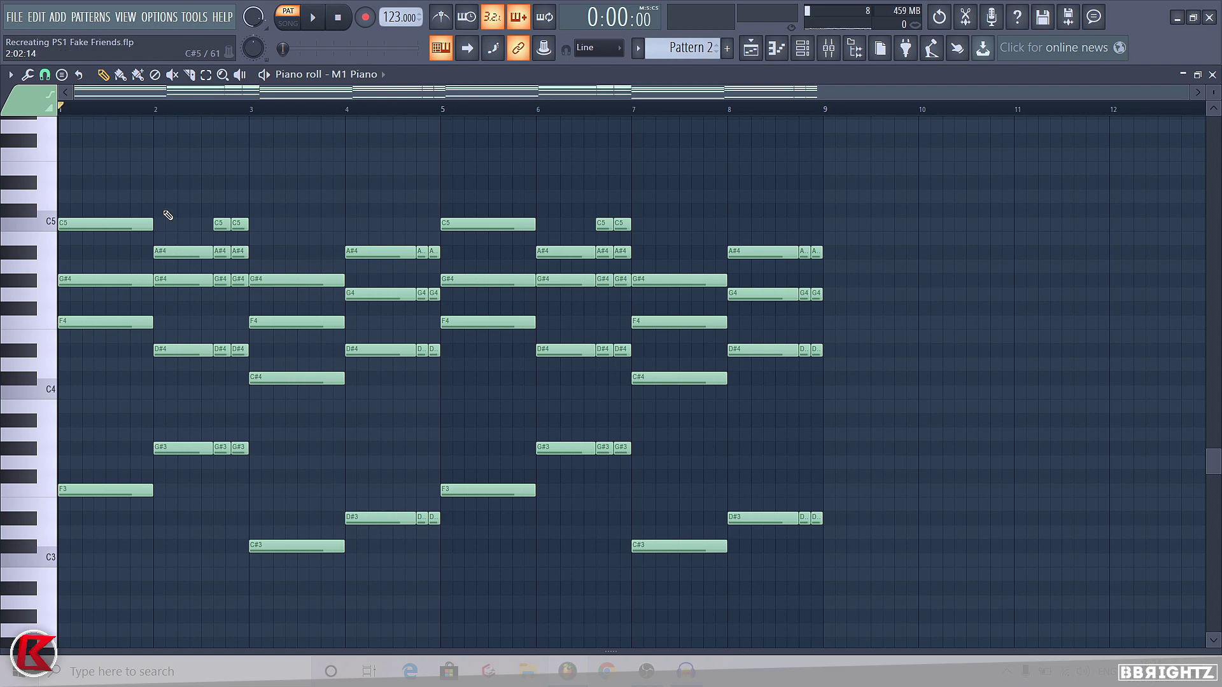
Step: Audition the held chords in bars 1 to 4 one after another in the piano roll
drag(628, 370, 949, 632)
key(ctrl+a)
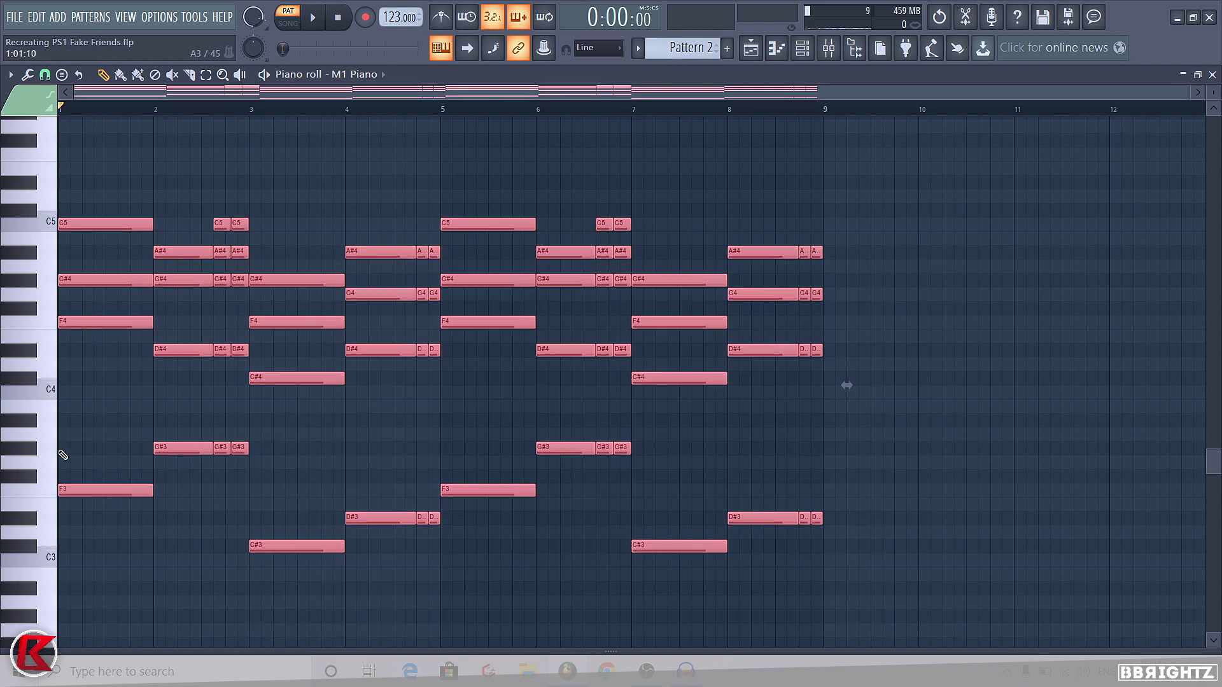
ctrl+scroll(846, 382, up, 2)
drag(210, 541, 60, 200)
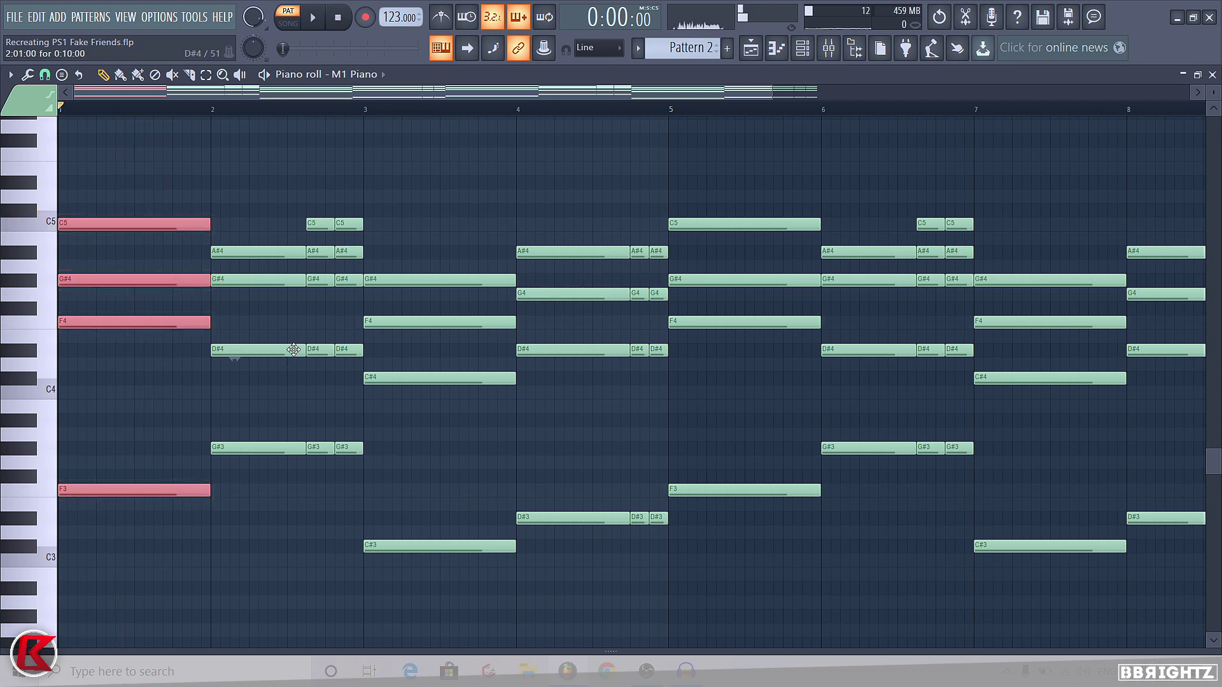
click(274, 350)
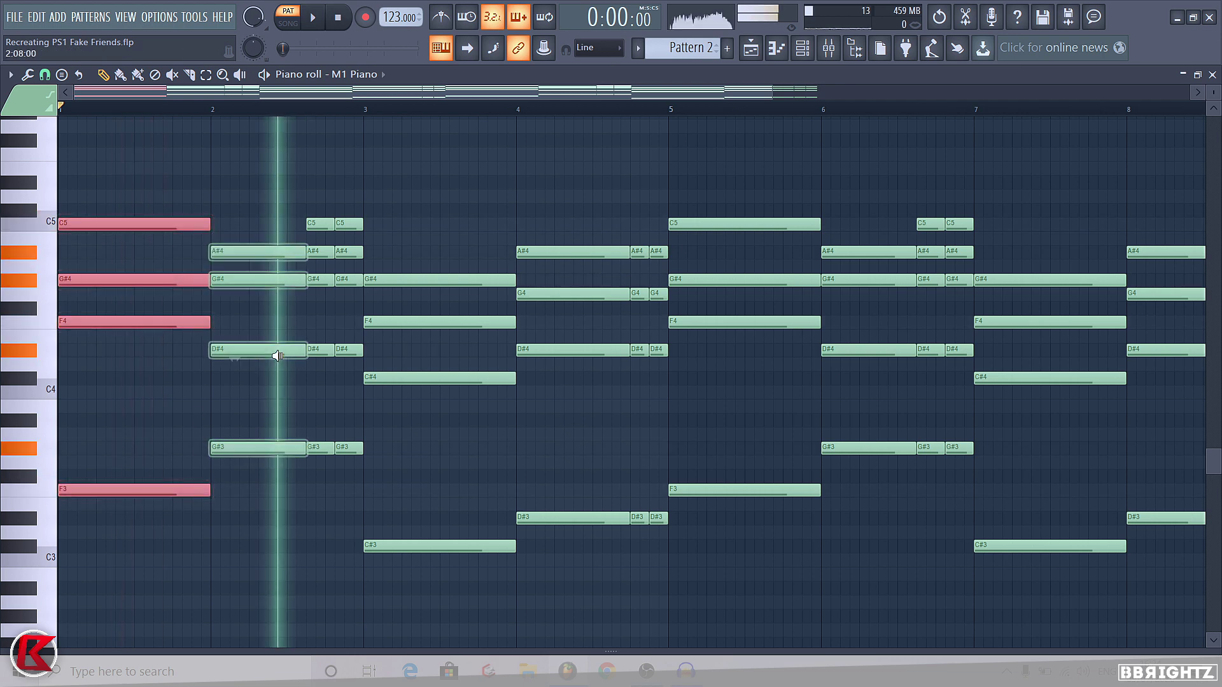
click(479, 323)
drag(479, 323, 586, 319)
click(586, 317)
click(579, 334)
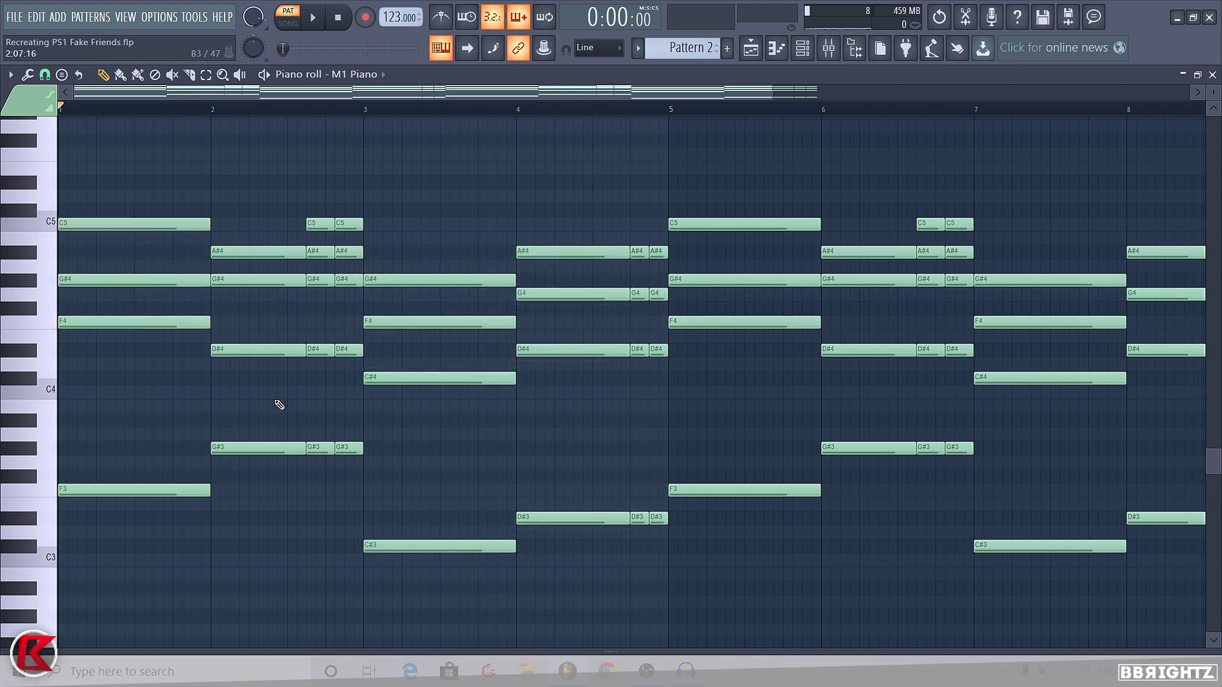
Step: Shorten the bar 1 chord to a two-step stab and duplicate the stab at step 4
click(155, 403)
drag(149, 546, 77, 226)
key(ctrl+b)
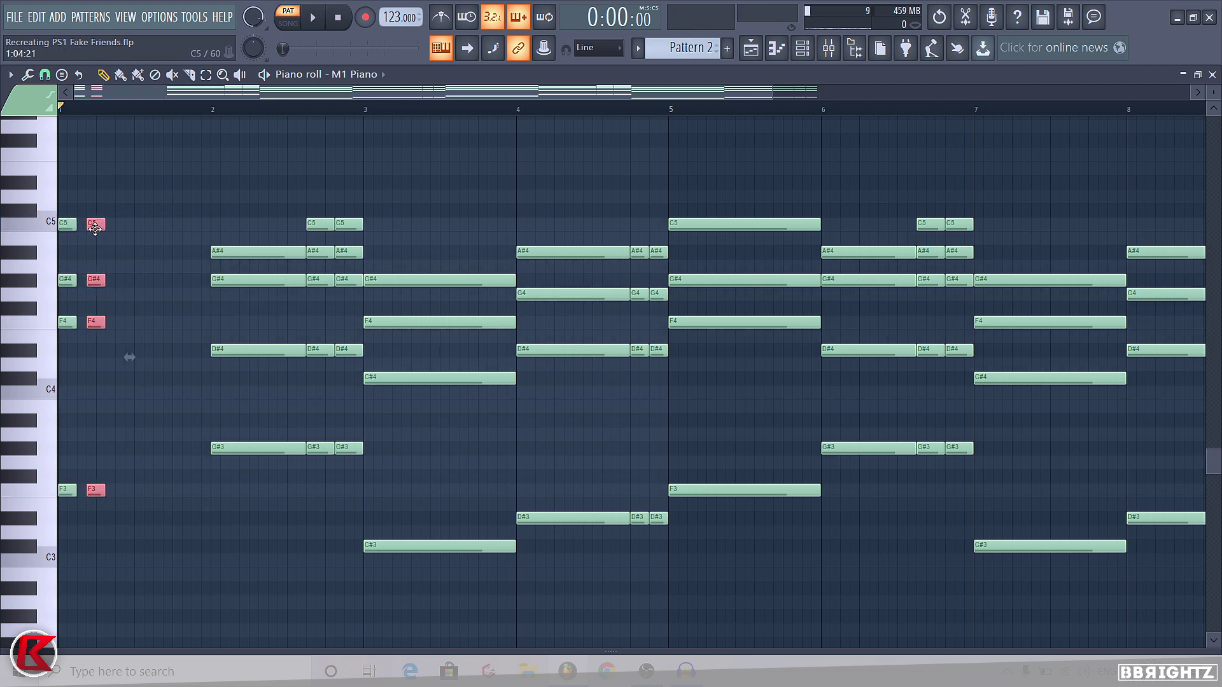
Step: Show the channel rack's swing control and close the channel rack
click(221, 169)
click(802, 51)
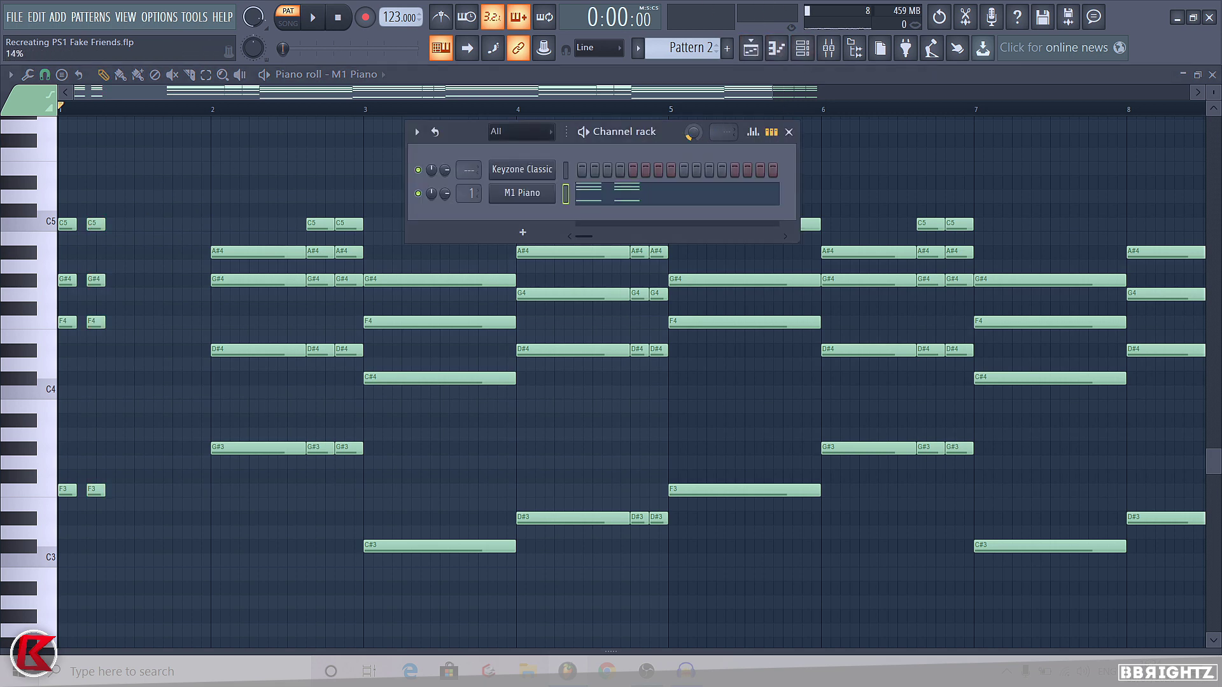
click(787, 76)
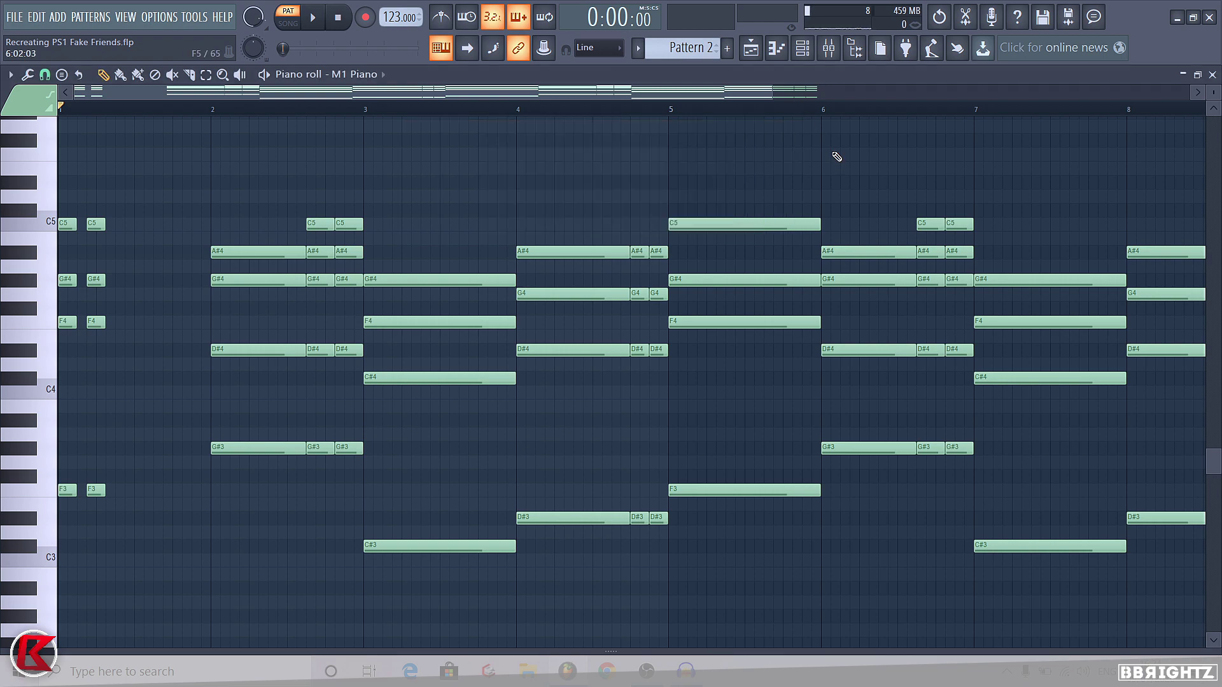
Step: Move the second stab in bar 1 to step 5 and copy it to step 8
scroll(81, 477, up, 3)
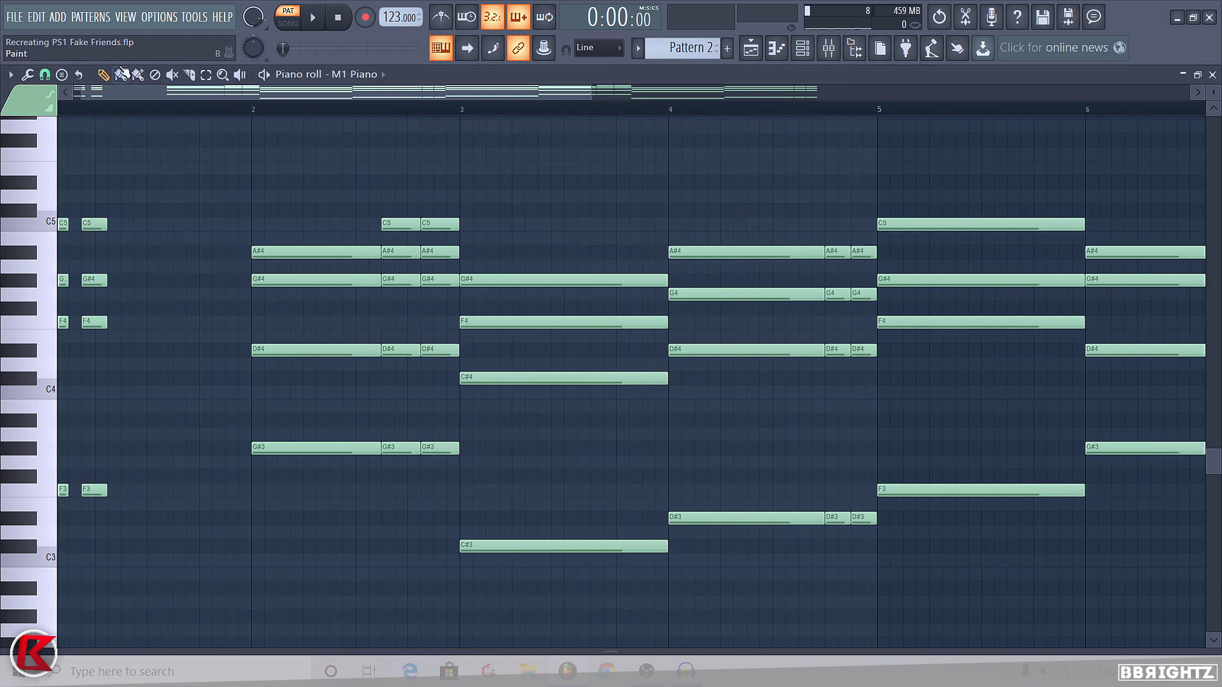
scroll(83, 243, up, 3)
drag(199, 205, 218, 579)
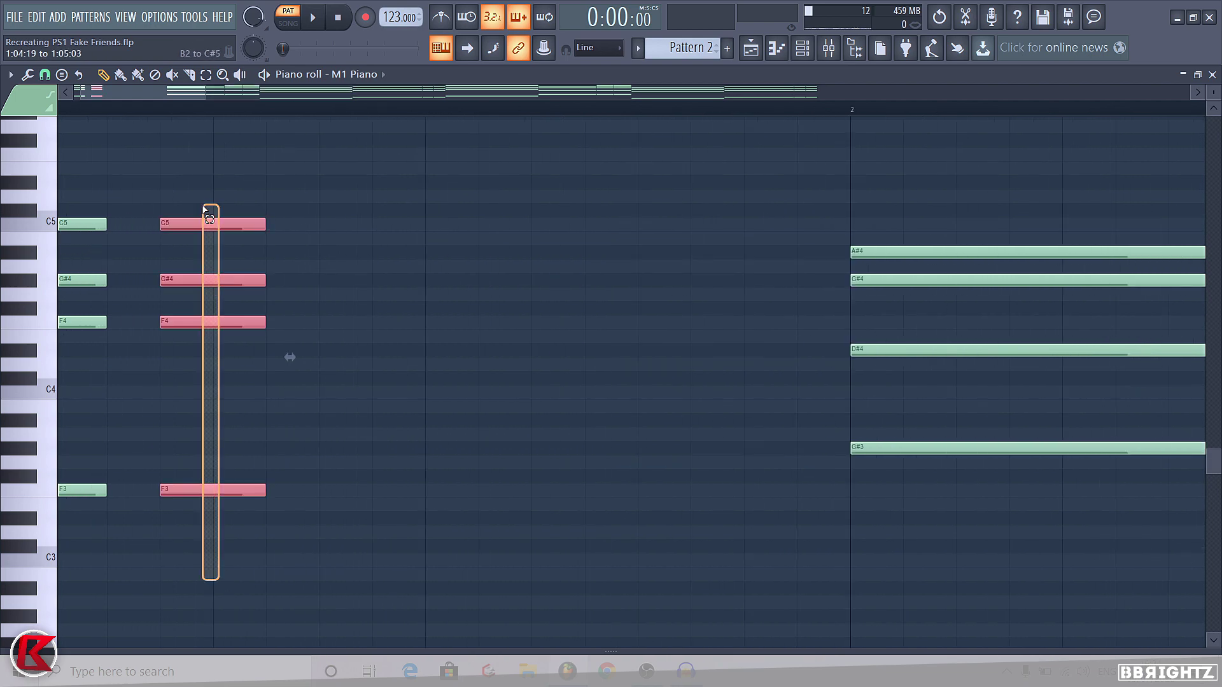
key(space)
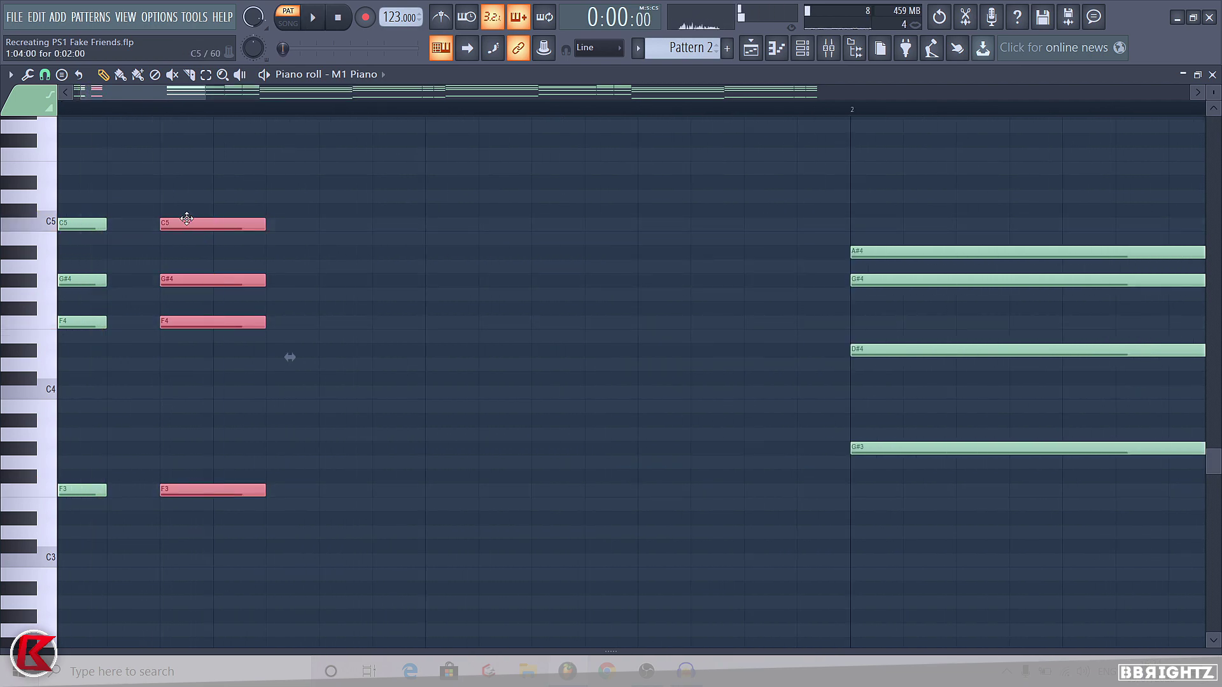
drag(191, 222, 403, 222)
key(space)
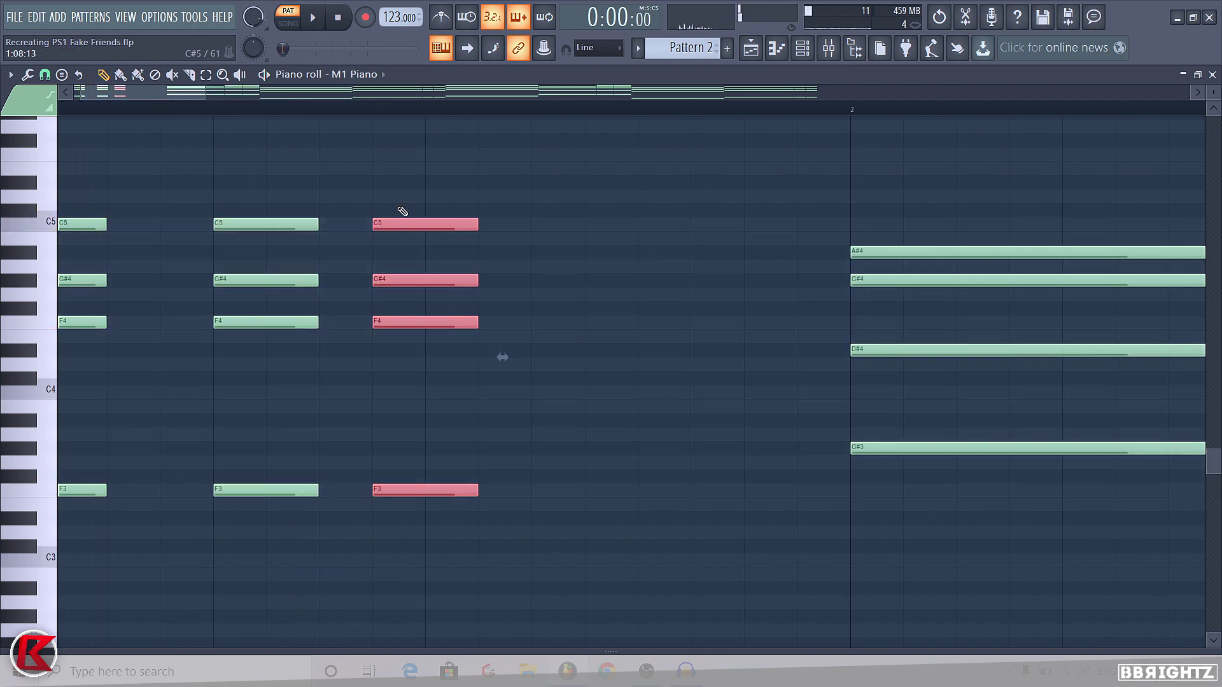
Step: Try nudging the third stab chord slightly to the right, off the grid
key(shift+Right)
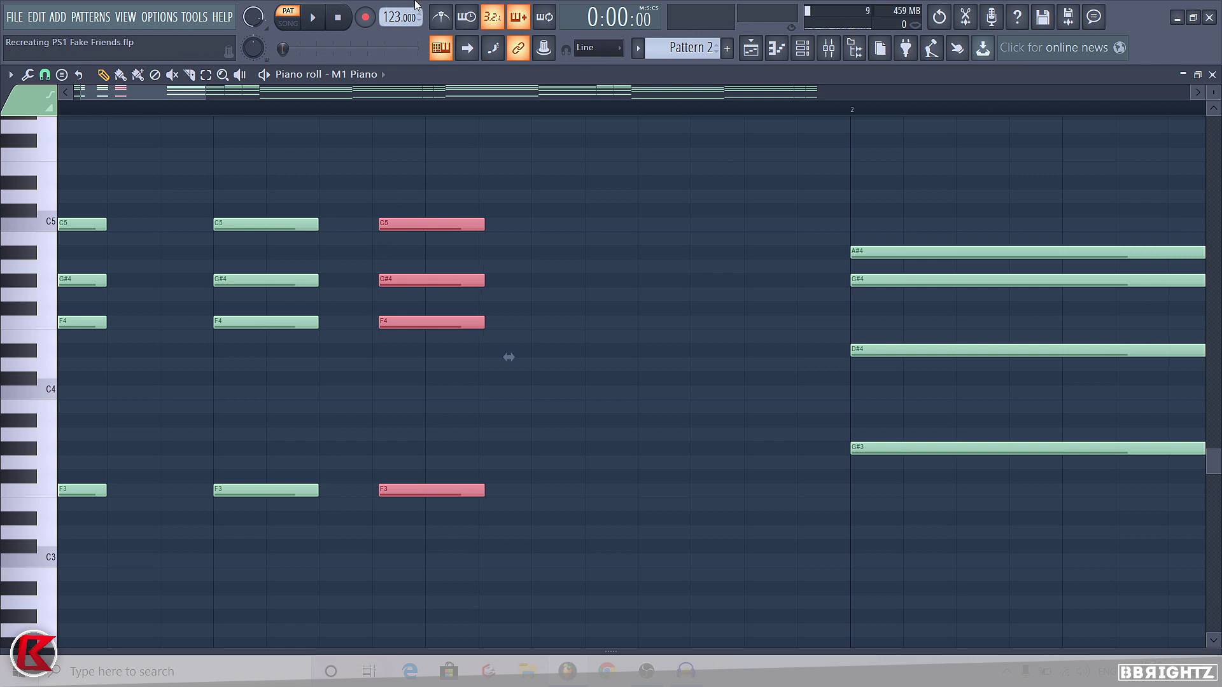
key(space)
ctrl+scroll(371, 266, up, 4)
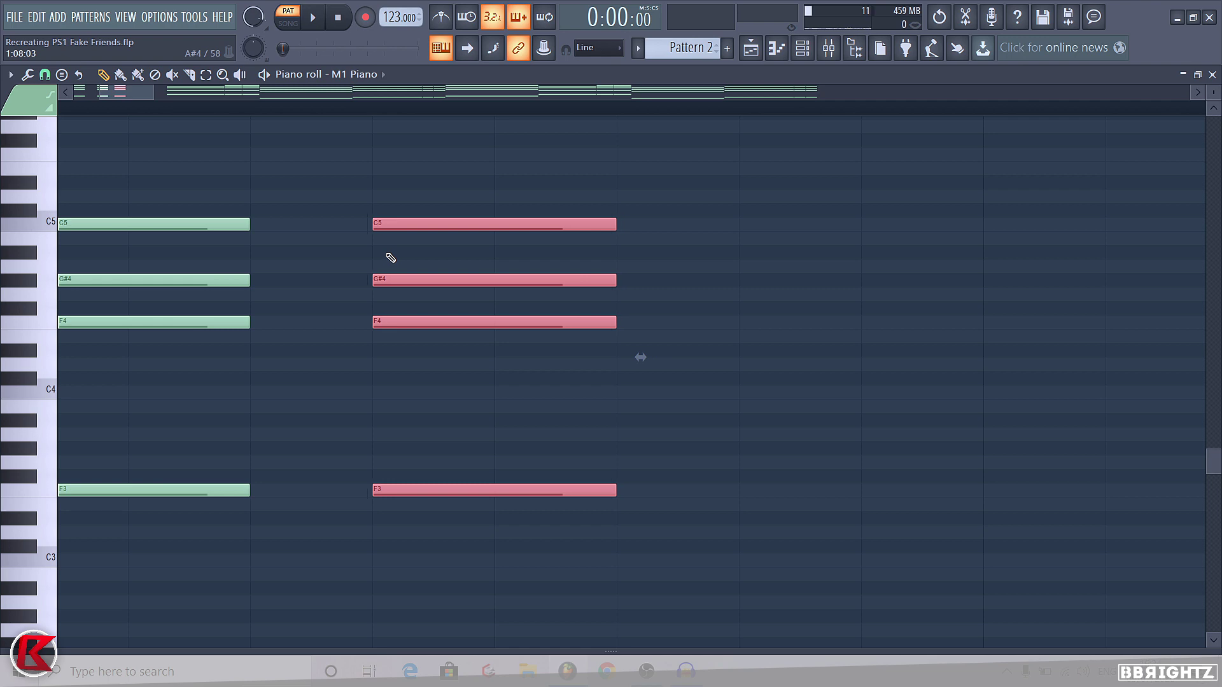
Step: Copy the stab chord to steps 11 and 14 of bar 1 and play the rhythm
scroll(384, 248, down, 8)
key(space)
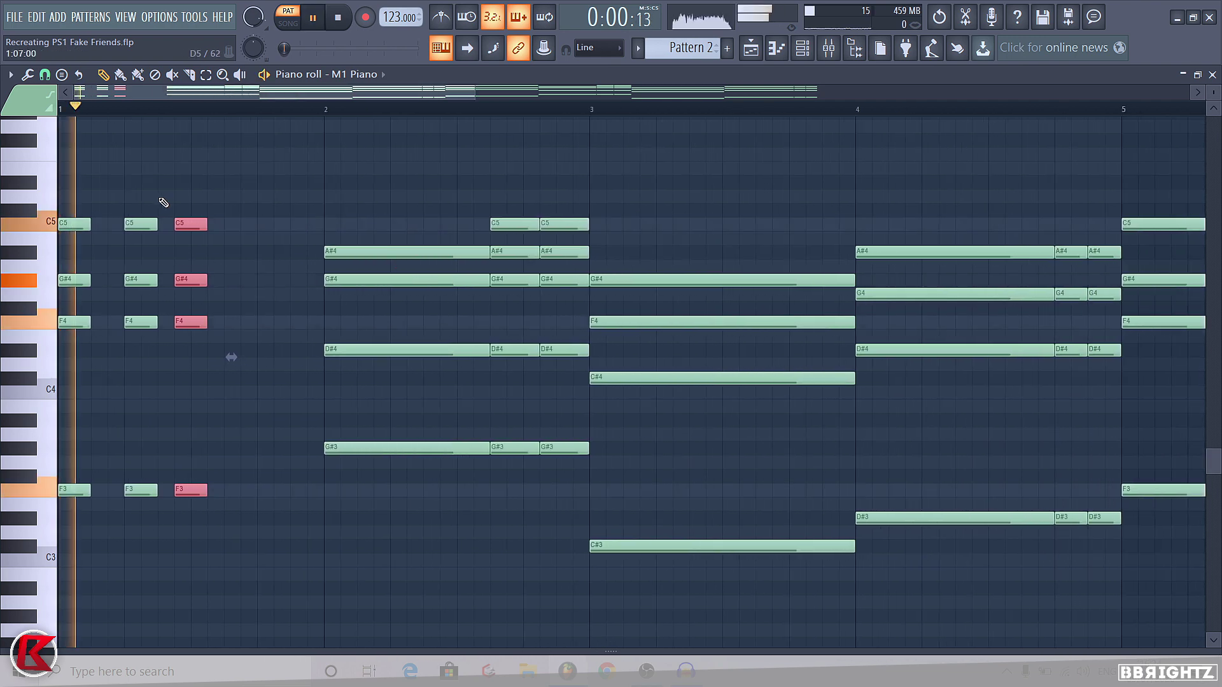
drag(191, 224, 240, 227)
key(space)
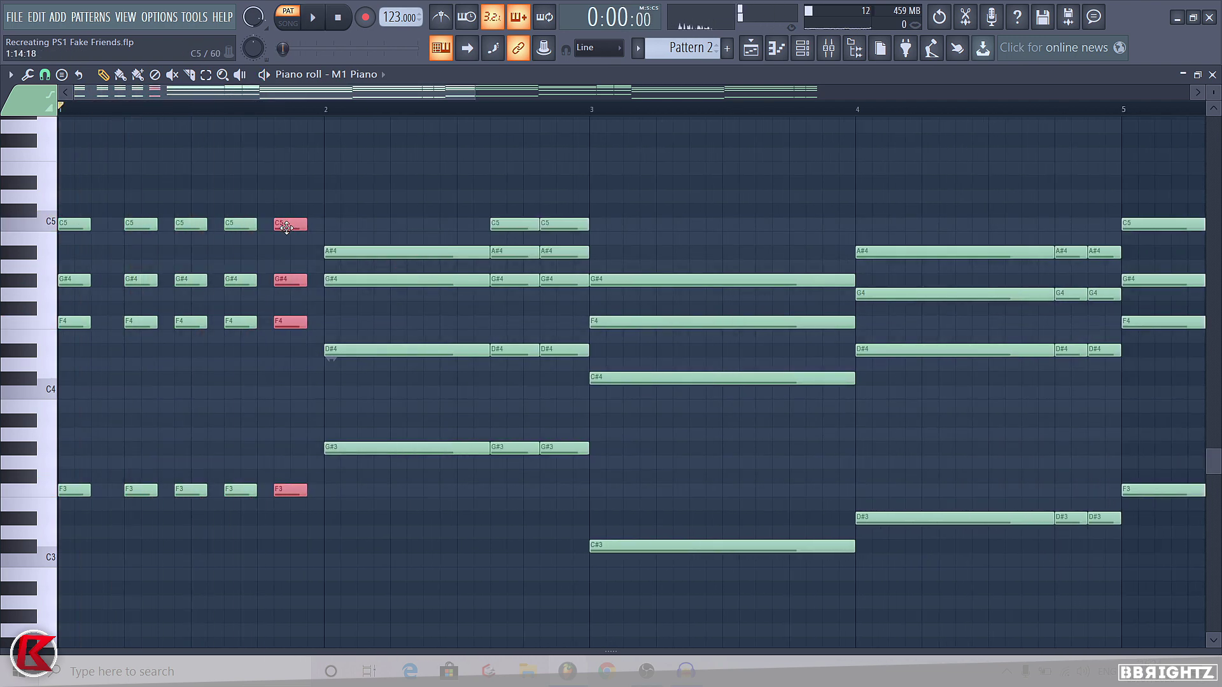
key(space)
key(space)
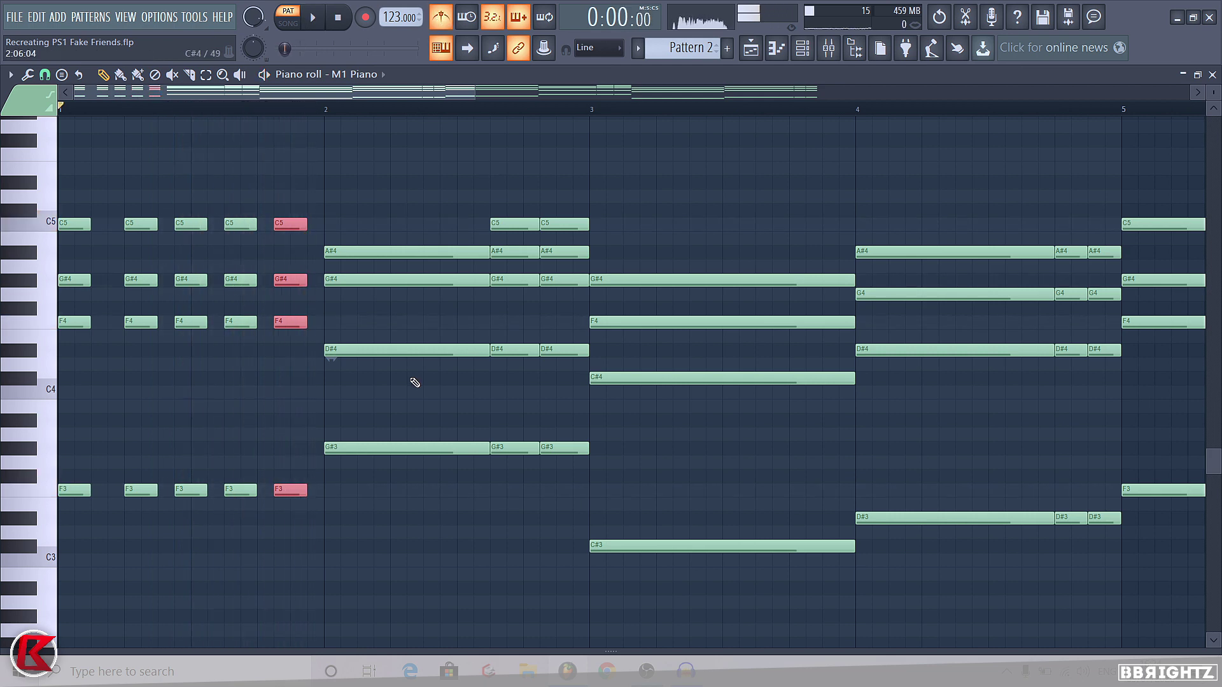
Step: Examine and audition the long chord and the first short repeat chord in bar 2
drag(423, 499, 404, 209)
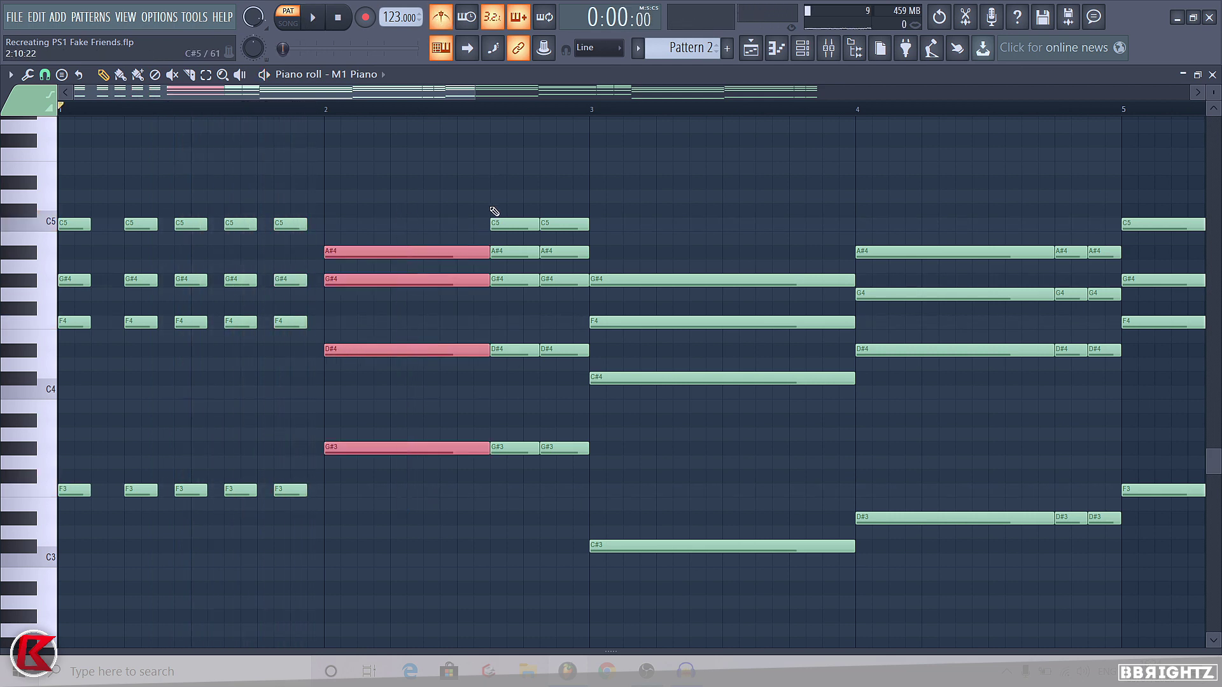
drag(505, 176, 507, 453)
click(414, 405)
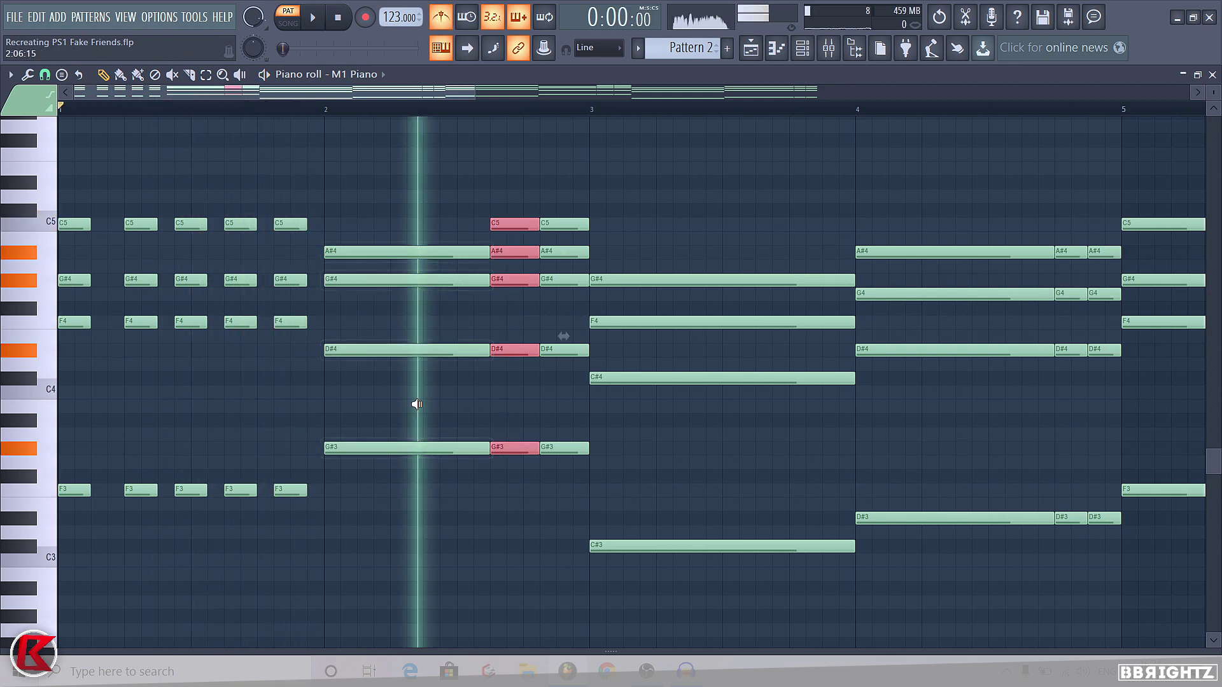
click(509, 297)
Step: Add a bar-long C5 note on top of the chords in bars 3 and 7
click(716, 298)
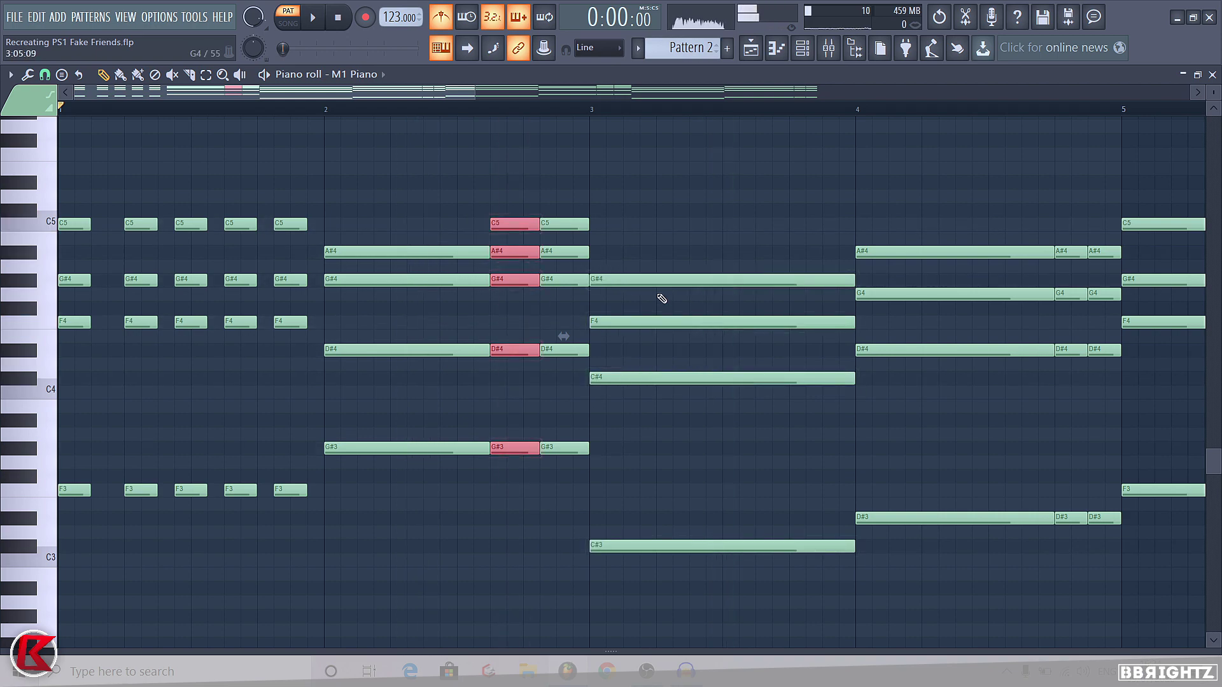
scroll(519, 220, down, 4)
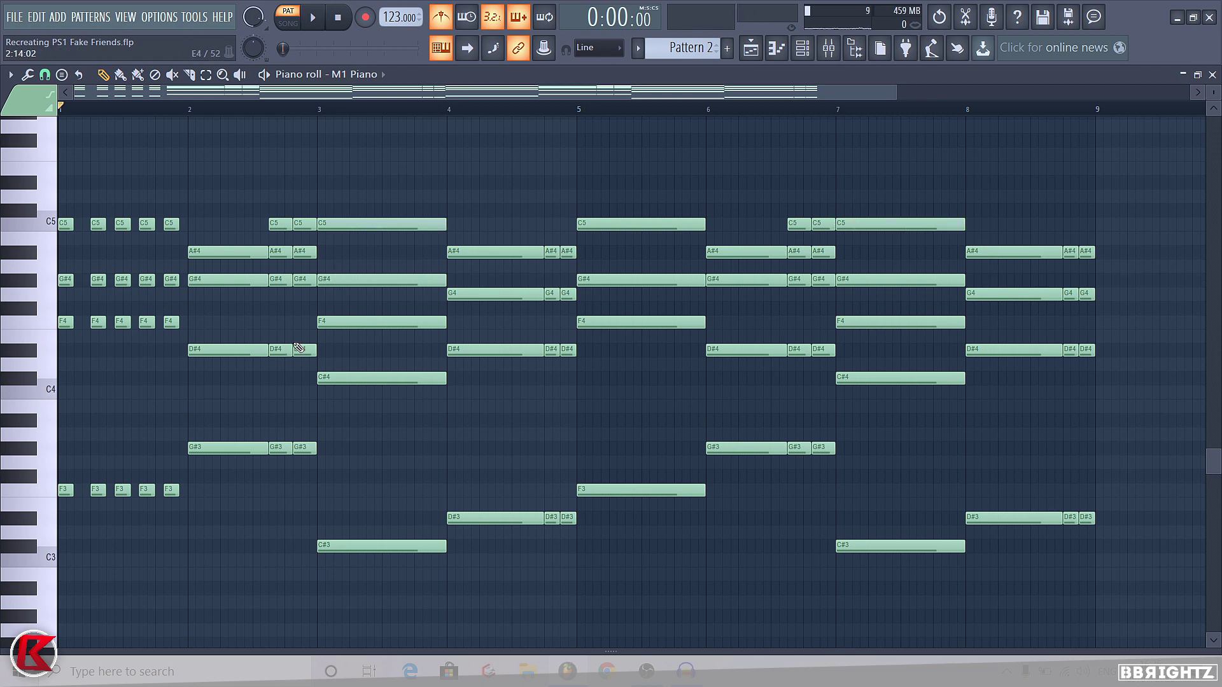
drag(292, 336, 519, 280)
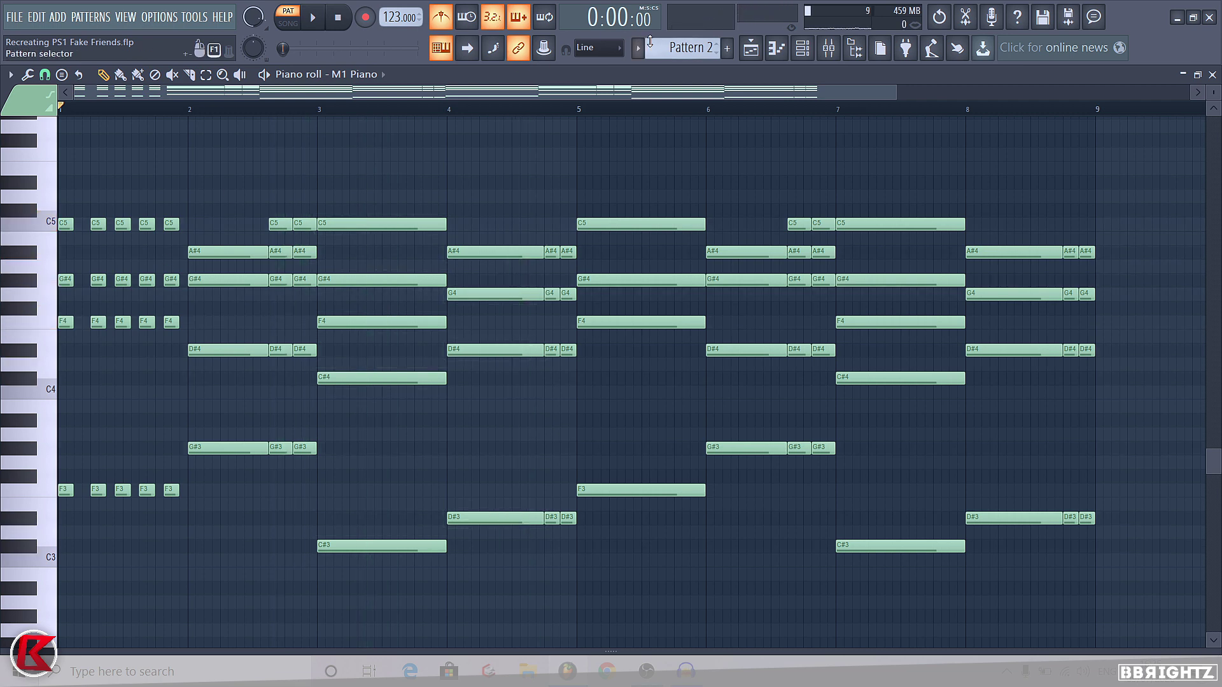
Step: Switch to the Sus Chords pattern, add bar-long C5 notes to the chords in bars 3 and 7, and play it
scroll(665, 44, down, 1)
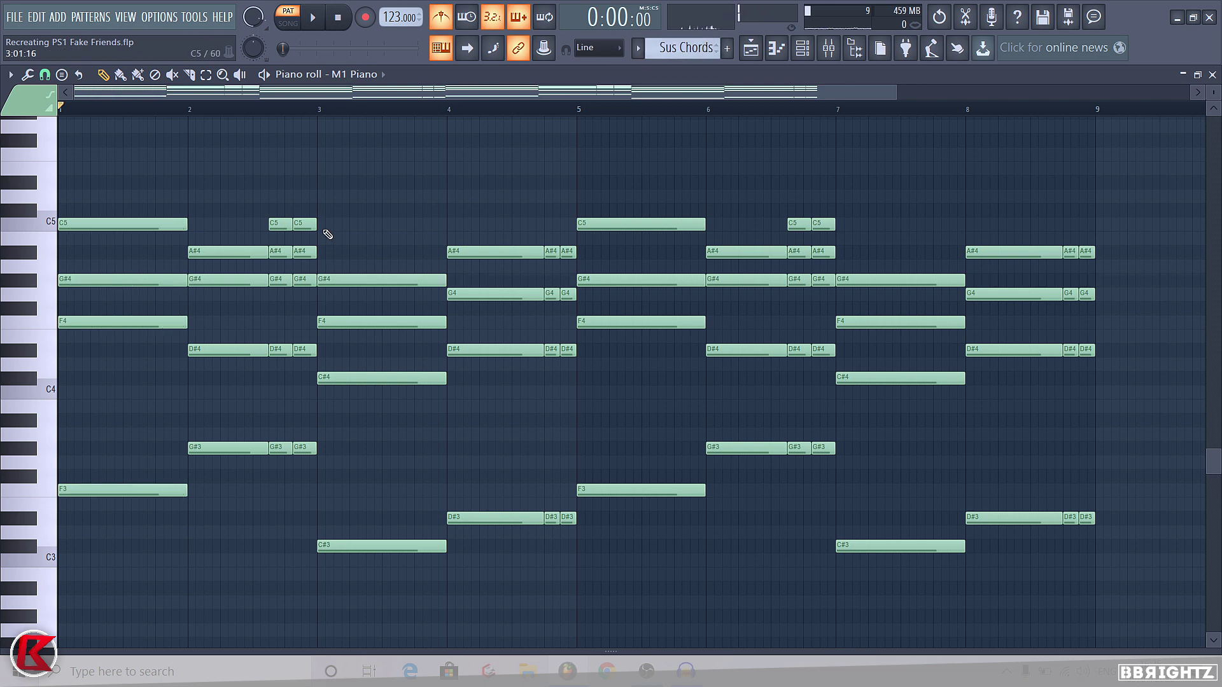
key(space)
click(837, 223)
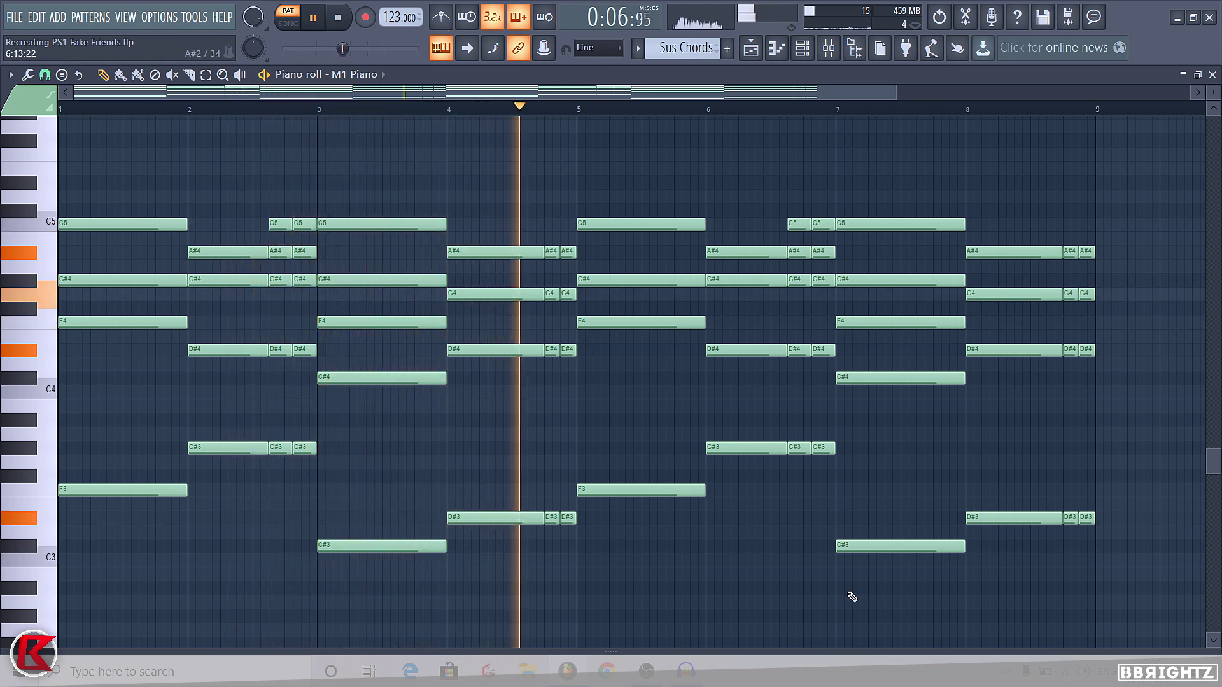
Step: Select the short repeat chords ending bars 2, 4, 6 and 8 and trim their ends slightly to leave small gaps
drag(316, 496, 269, 203)
key(space)
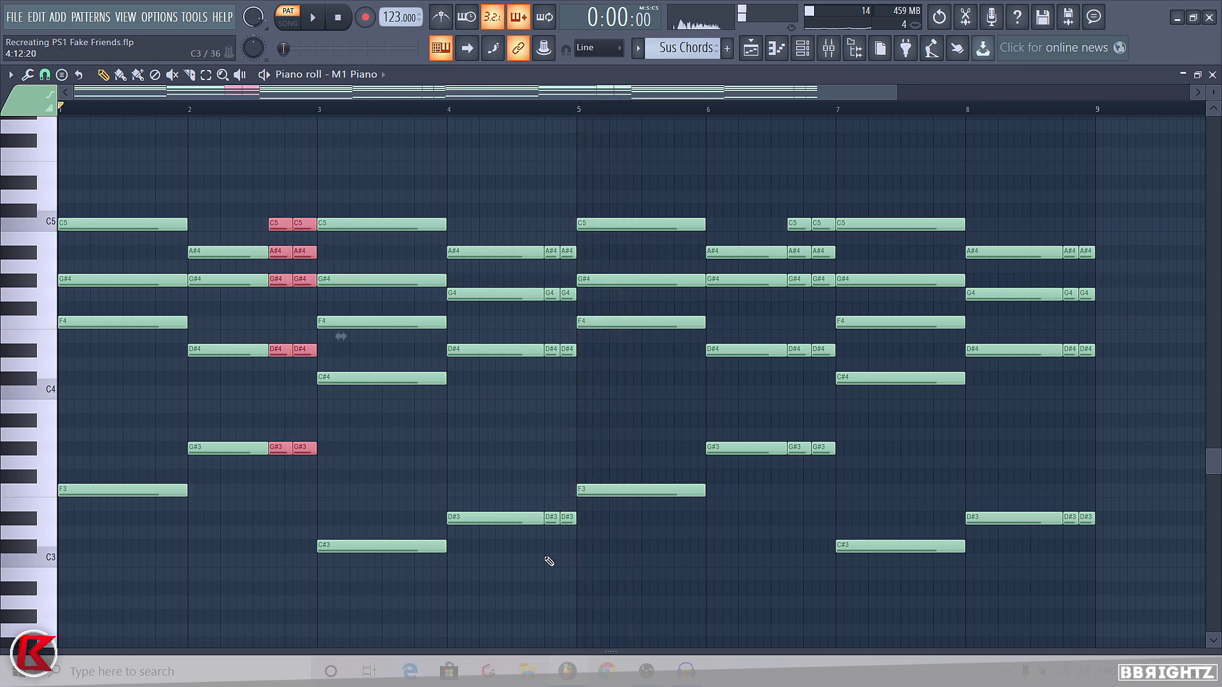
drag(563, 303, 559, 246)
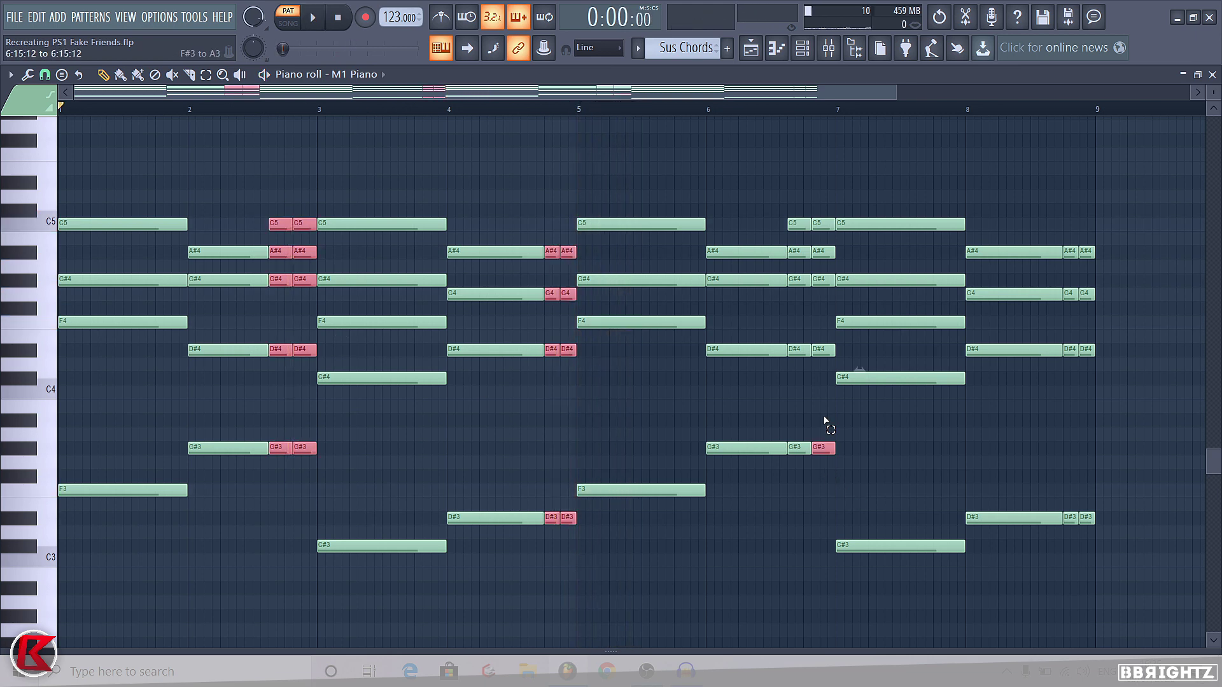
drag(825, 422, 796, 164)
drag(1118, 579, 1078, 241)
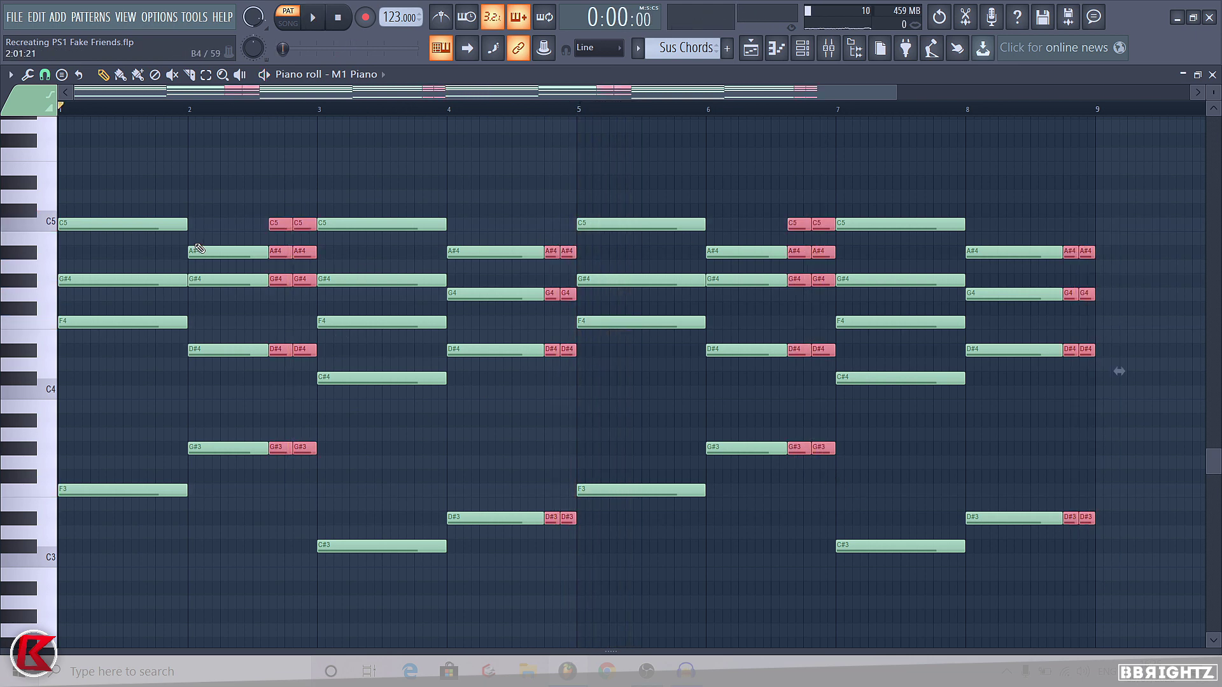
scroll(199, 249, up, 4)
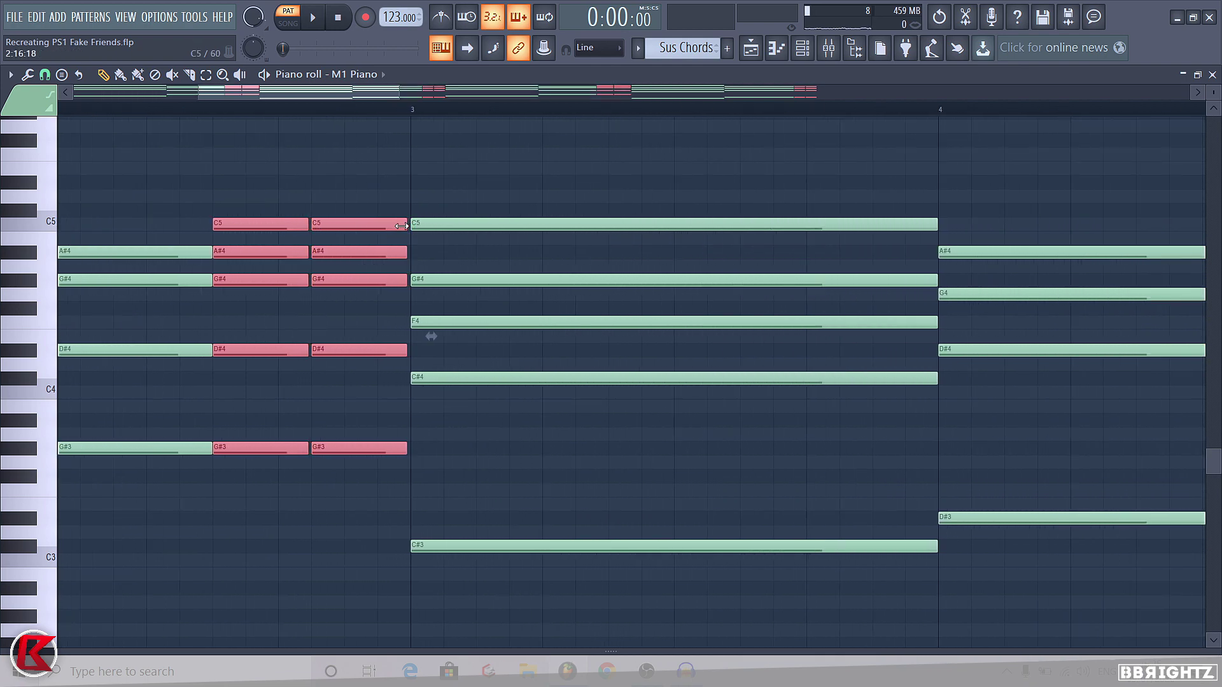
Step: Deselect the notes and play the pattern from the short repeat chords in bar 2 to hear the transitions
key(space)
click(313, 246)
scroll(312, 247, down, 1)
click(231, 112)
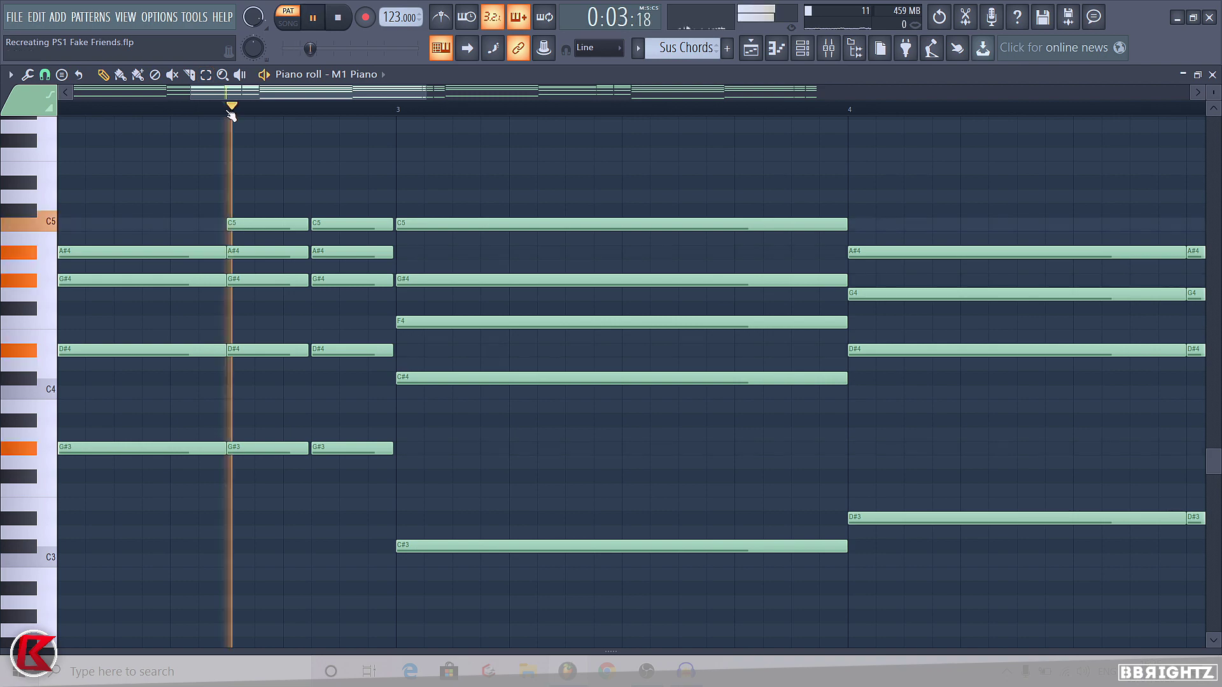
scroll(273, 306, down, 5)
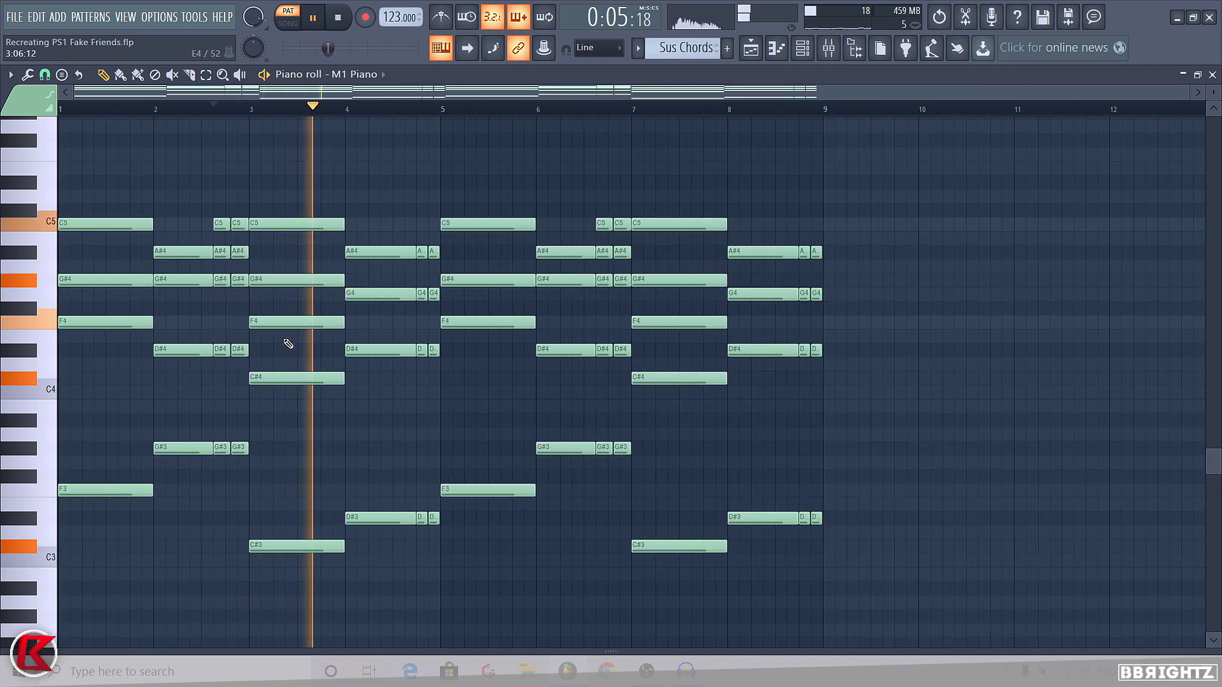
Step: Replay the Sus Chords pattern from the short repeat chords in bar 2 to check the transitions
key(space)
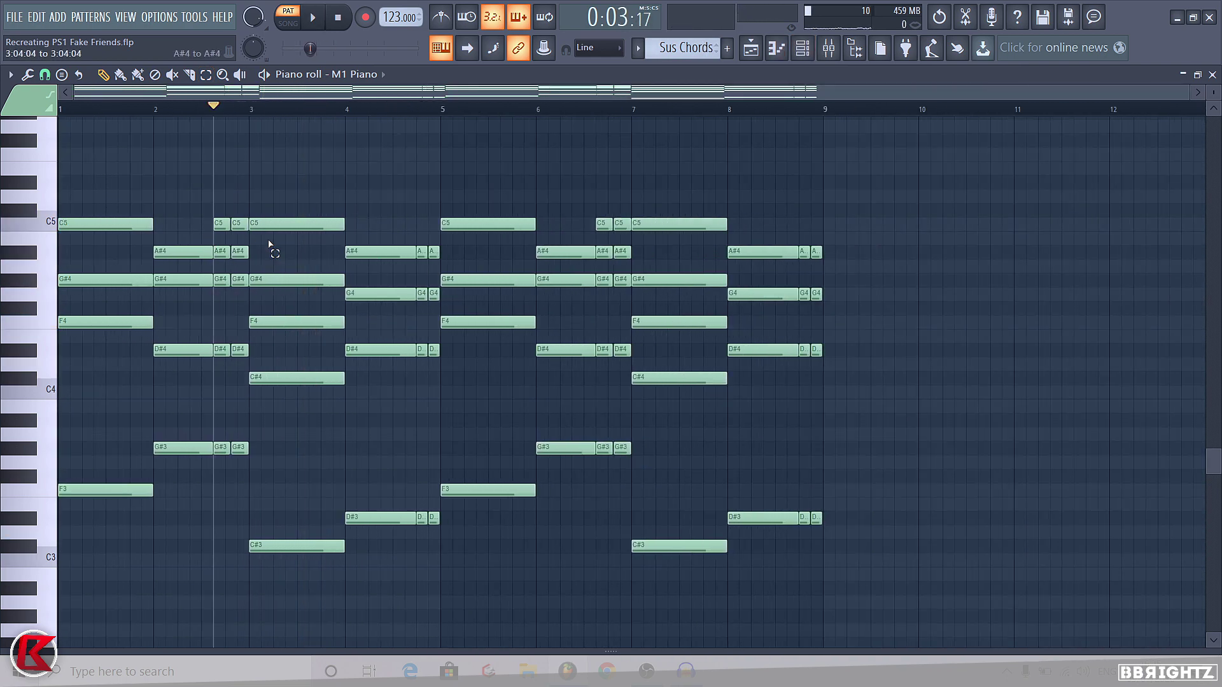
key(space)
key(F6)
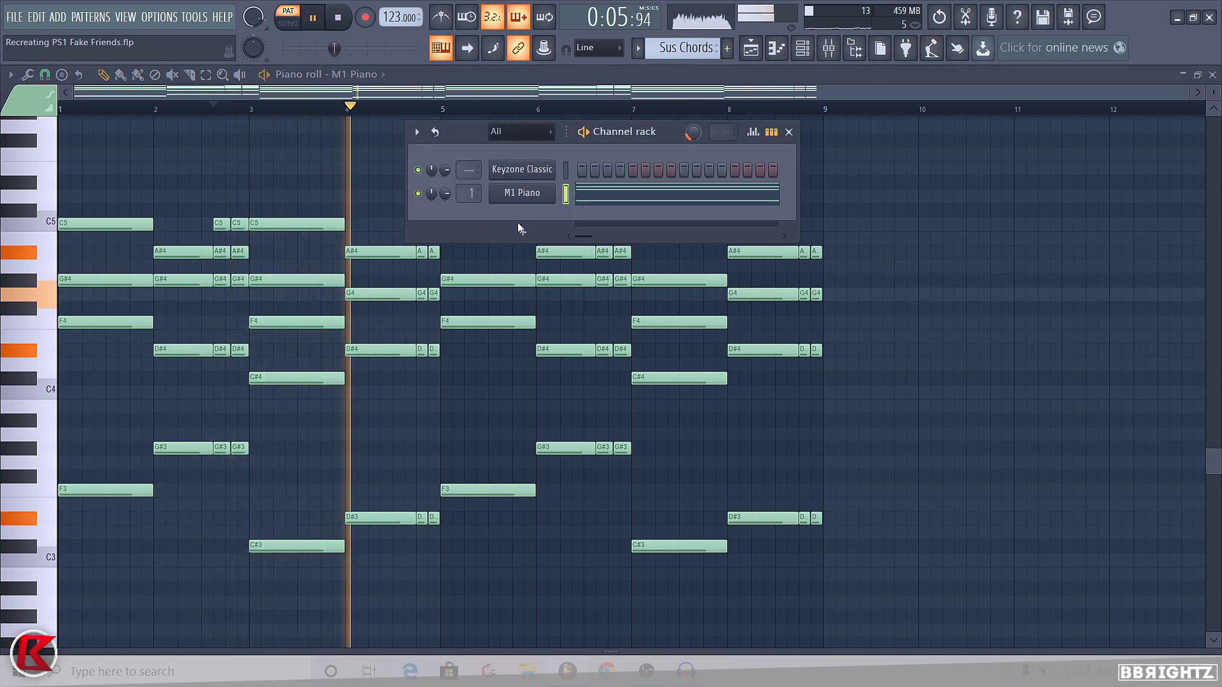
key(F6)
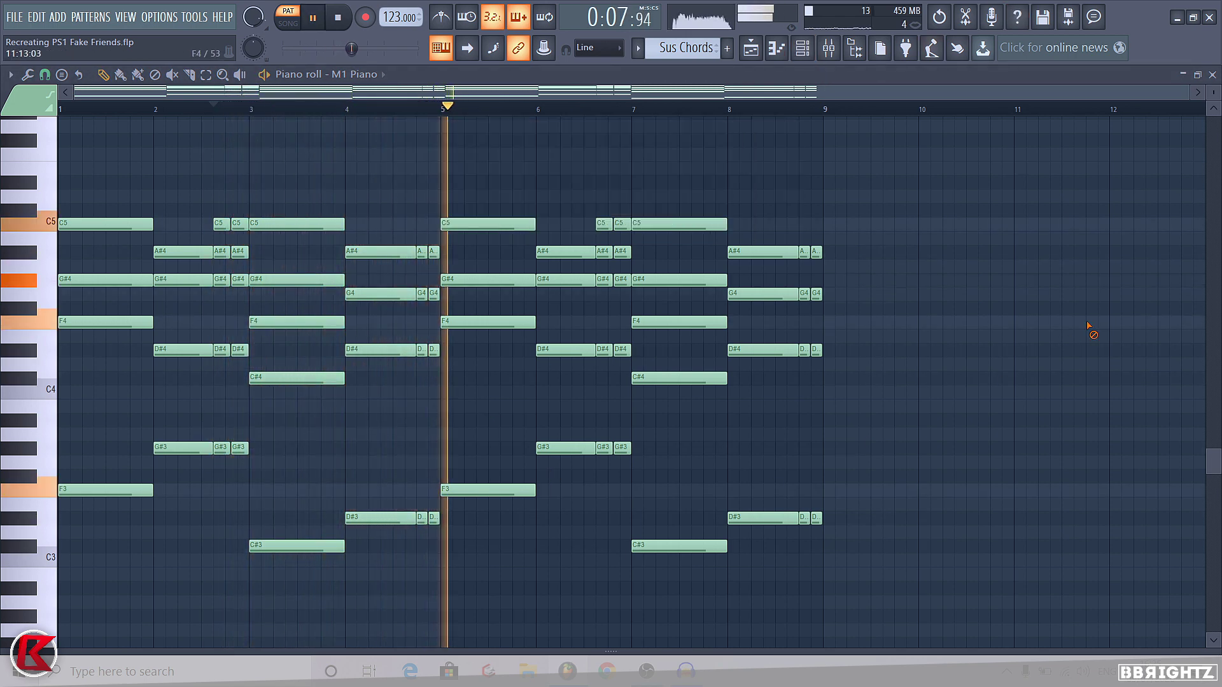
key(space)
Step: Switch to Pattern 2 and open its M1 Piano notes for editing
click(805, 51)
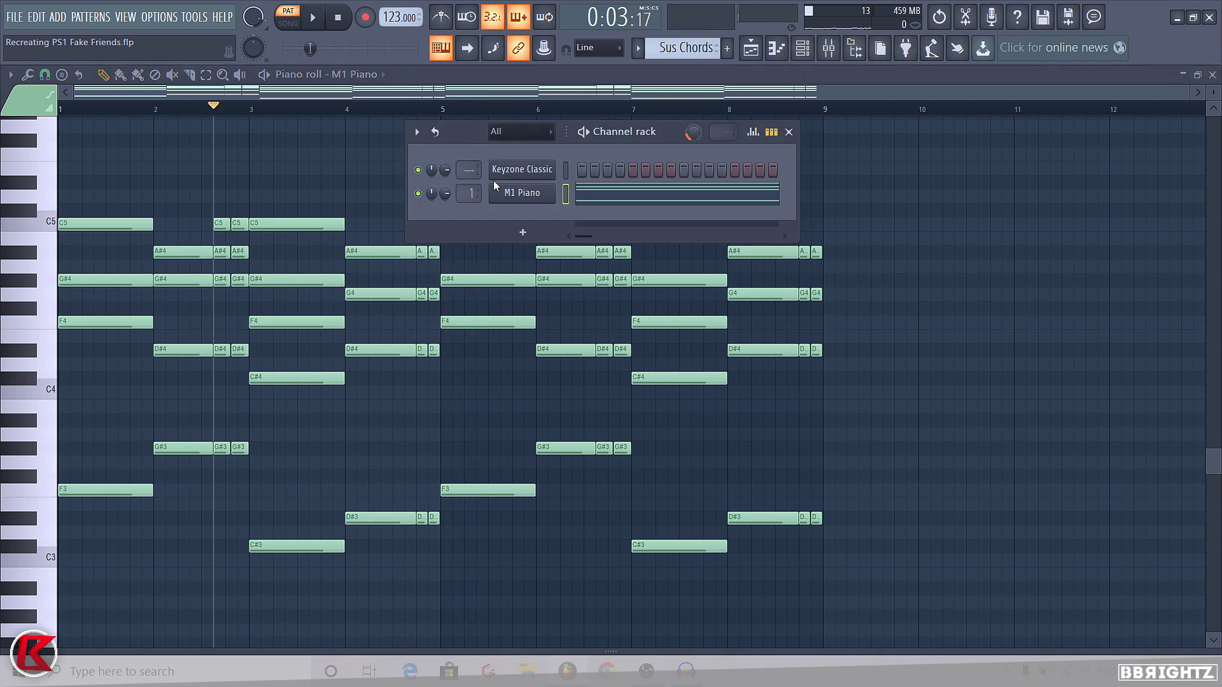
scroll(677, 54, up, 1)
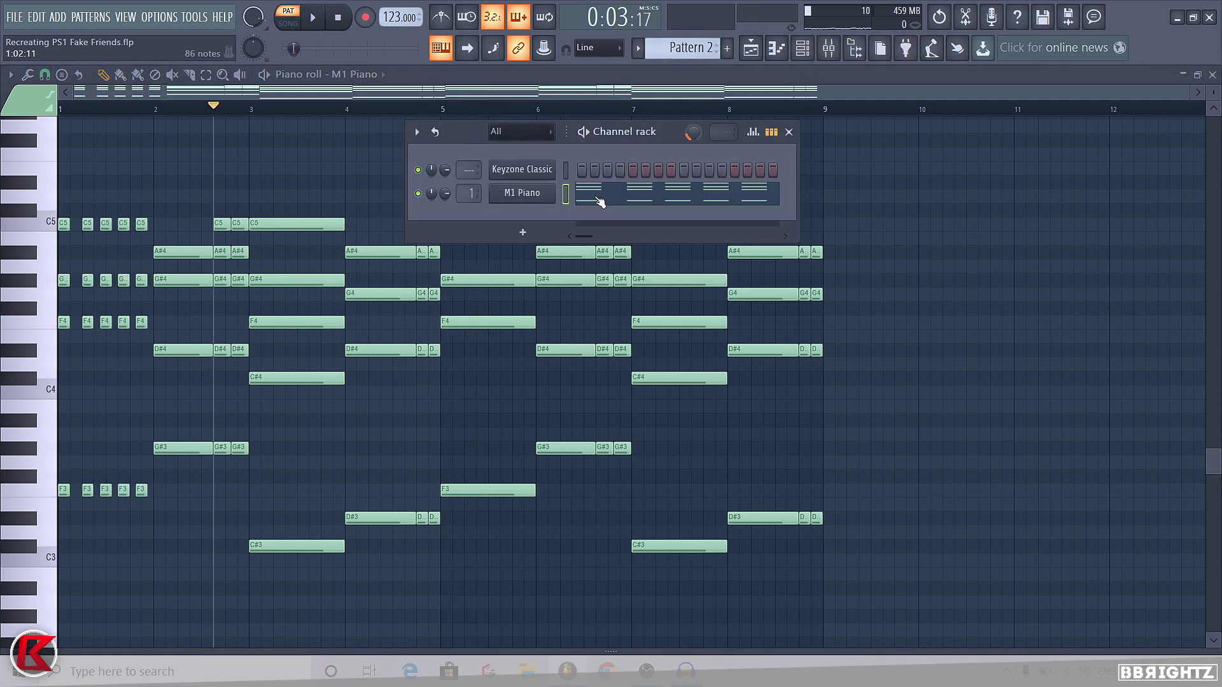
key(F5)
click(639, 194)
scroll(149, 155, up, 5)
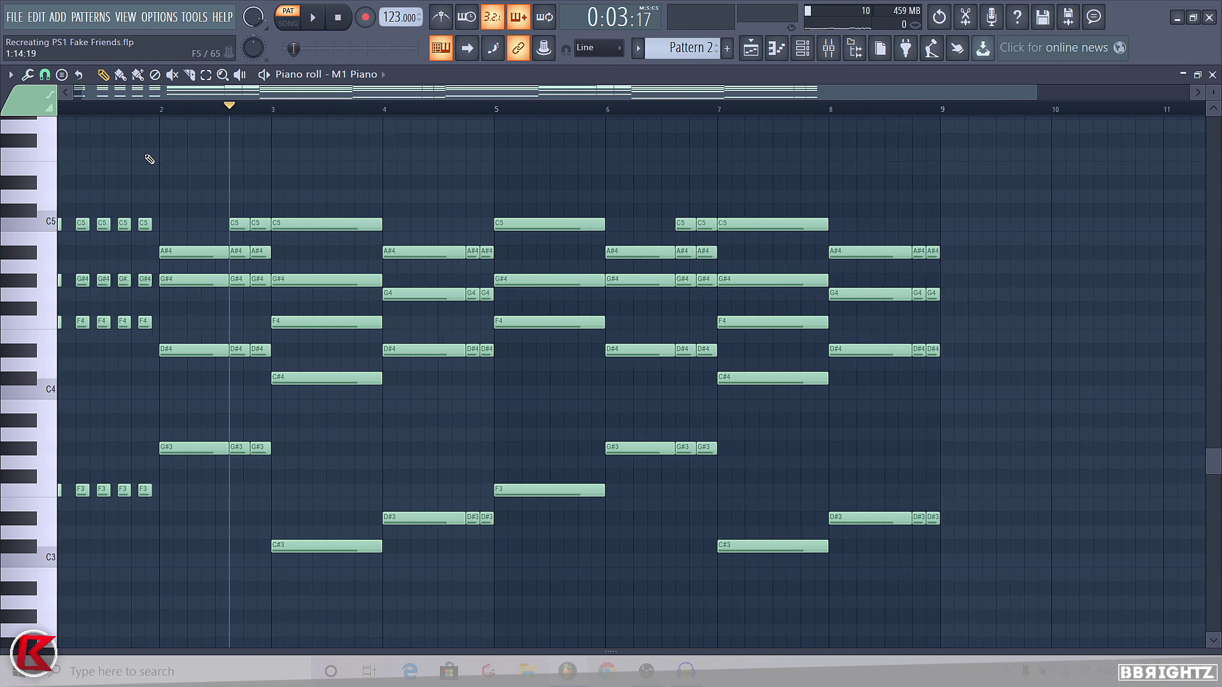
Step: Delete the long opening chord and the final short repeat chord in bar 2 of Pattern 2
key(space)
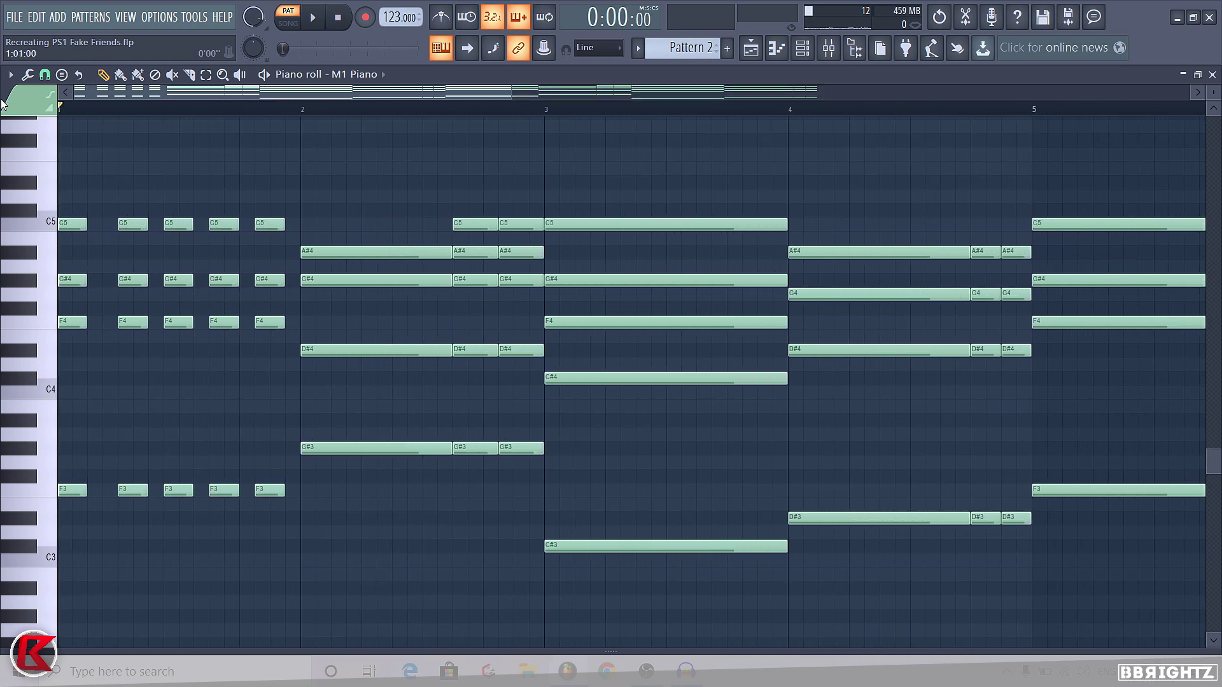
right_click(369, 251)
right_click(369, 279)
right_click(382, 349)
right_click(414, 446)
right_click(519, 223)
key(space)
right_click(522, 252)
right_click(522, 280)
right_click(519, 350)
right_click(509, 448)
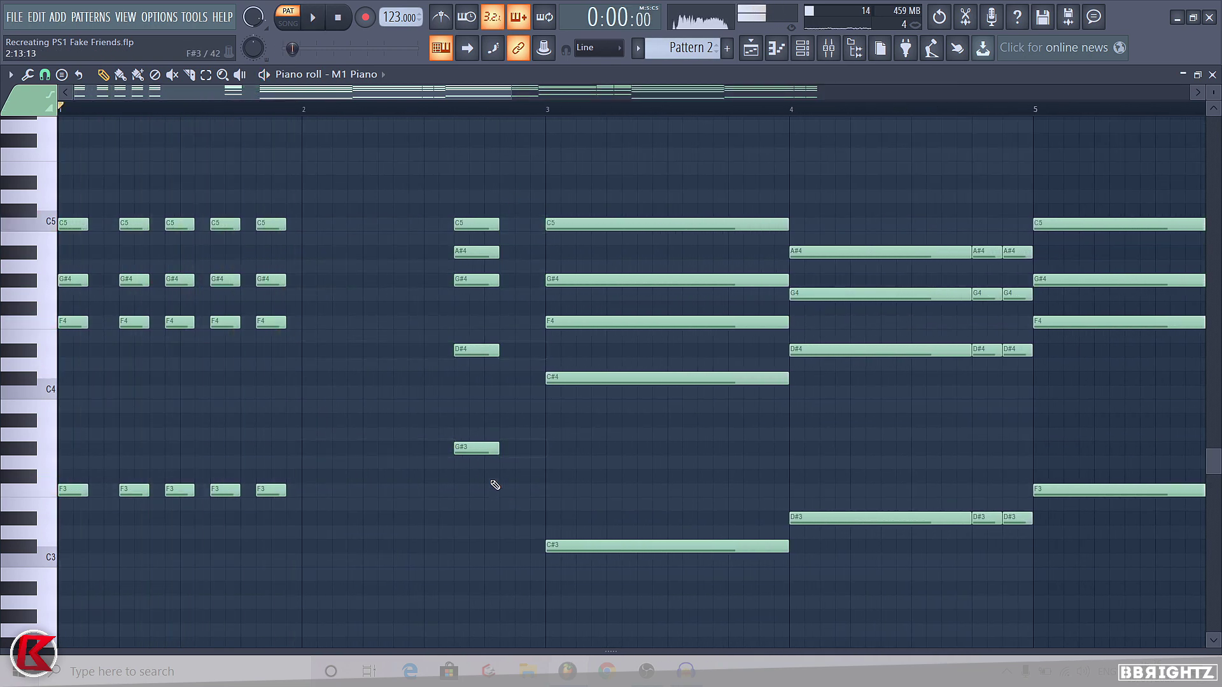
Step: Fill bar 2 with five short chord stabs in bar 1's rhythm, and turn bar 3's long chord into five matching stabs
drag(499, 484, 697, 551)
key(space)
key(space)
drag(788, 546, 762, 550)
key(space)
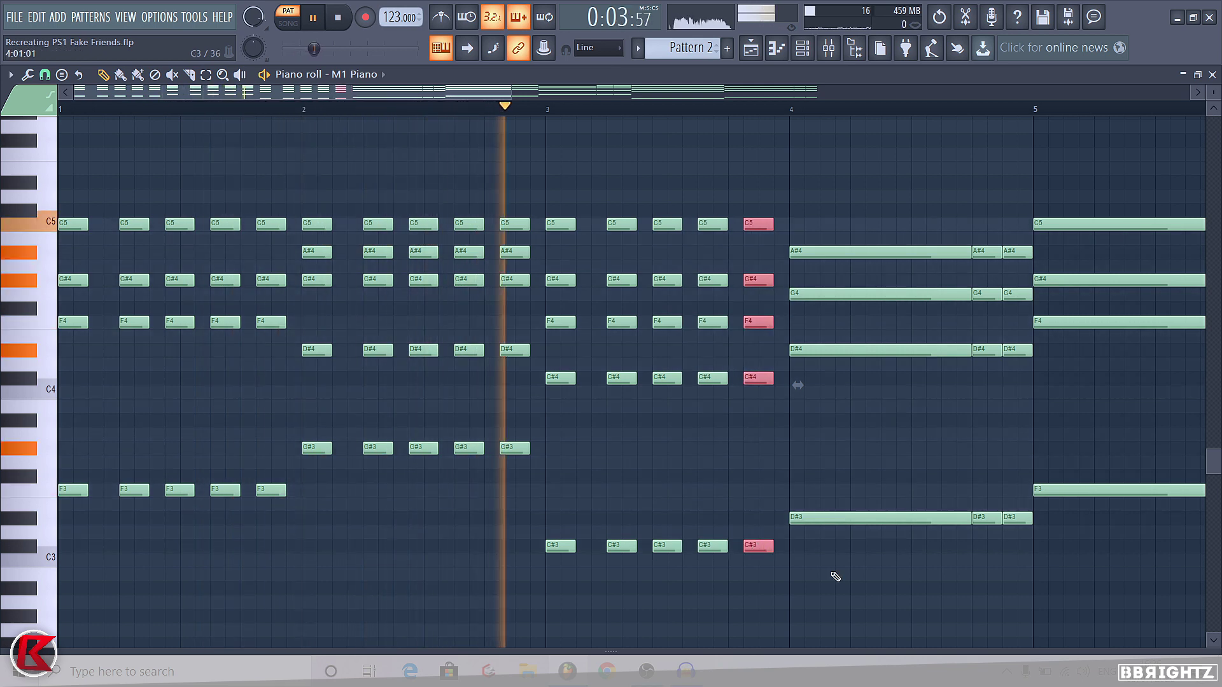
Step: Delete bar 4's long chord and fill the bar with five short stabs of the same chord in the same rhythm
right_click(878, 252)
right_click(878, 294)
right_click(879, 350)
right_click(904, 519)
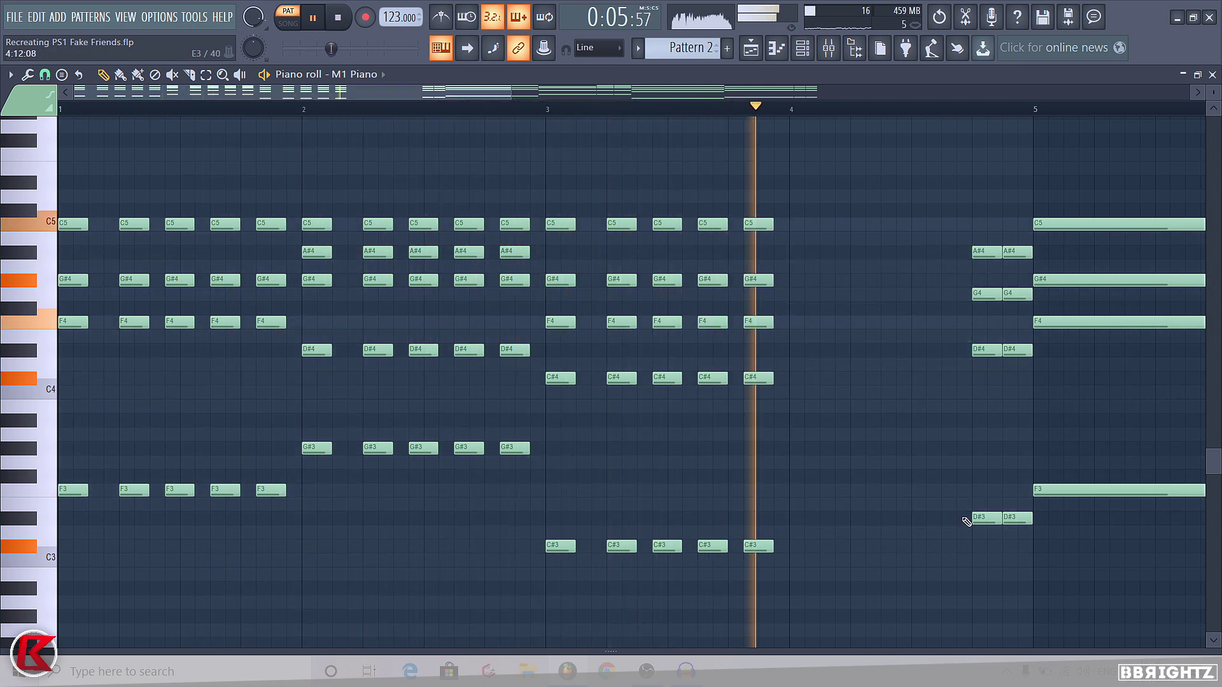
key(space)
ctrl+drag(1004, 584, 977, 253)
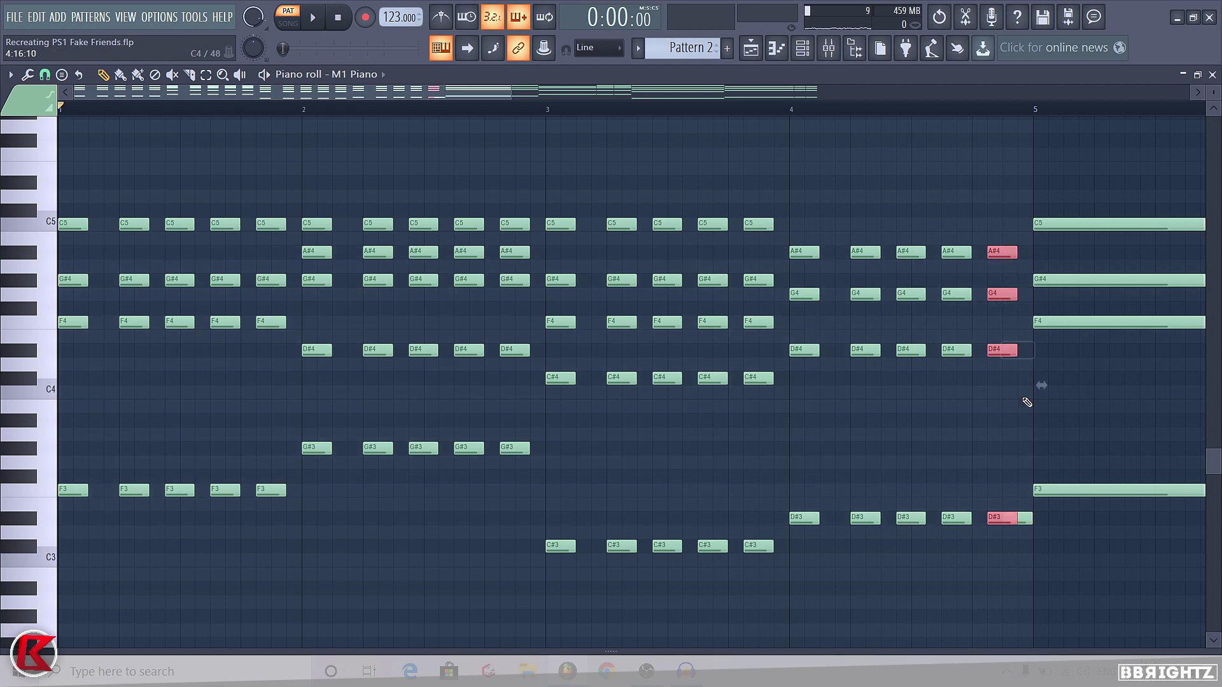
Step: Play the stab pattern and delete all the sustained chords in bars 5 to 8
key(space)
ctrl+scroll(478, 444, down, 4)
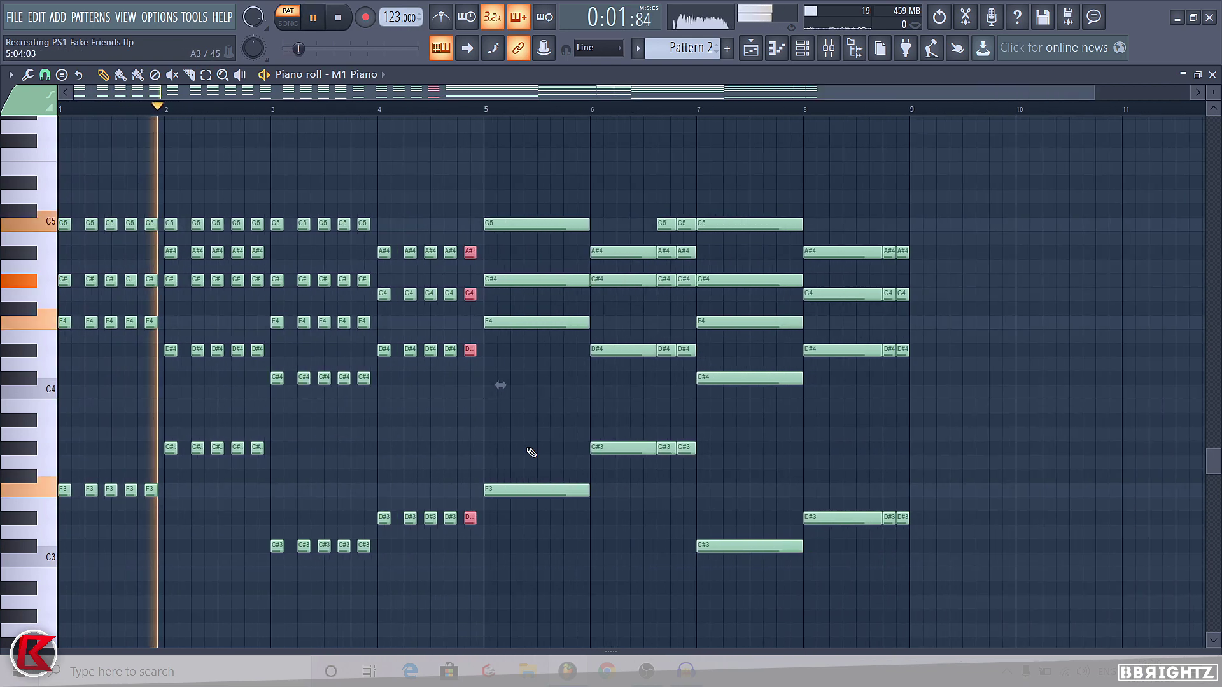
drag(1000, 594, 533, 174)
key(Delete)
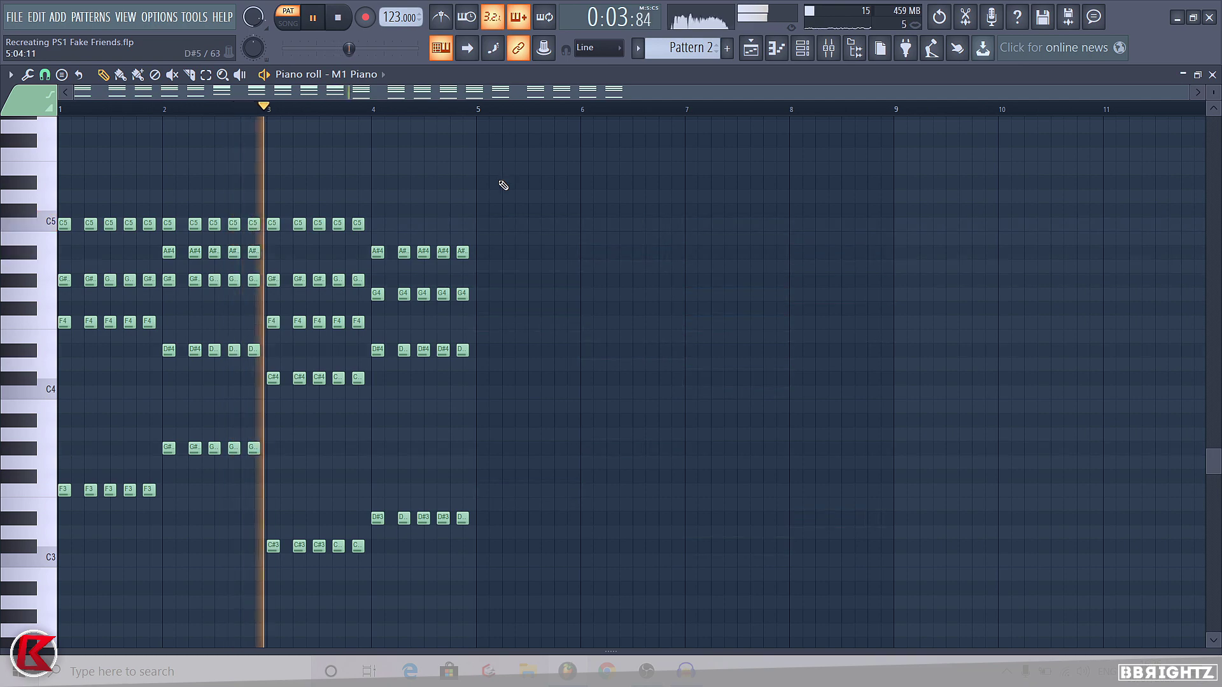
Step: Copy all the stabs from bars 1 to 4 into bars 5 to 8 at the same pitches
key(ctrl+a)
key(ctrl+v)
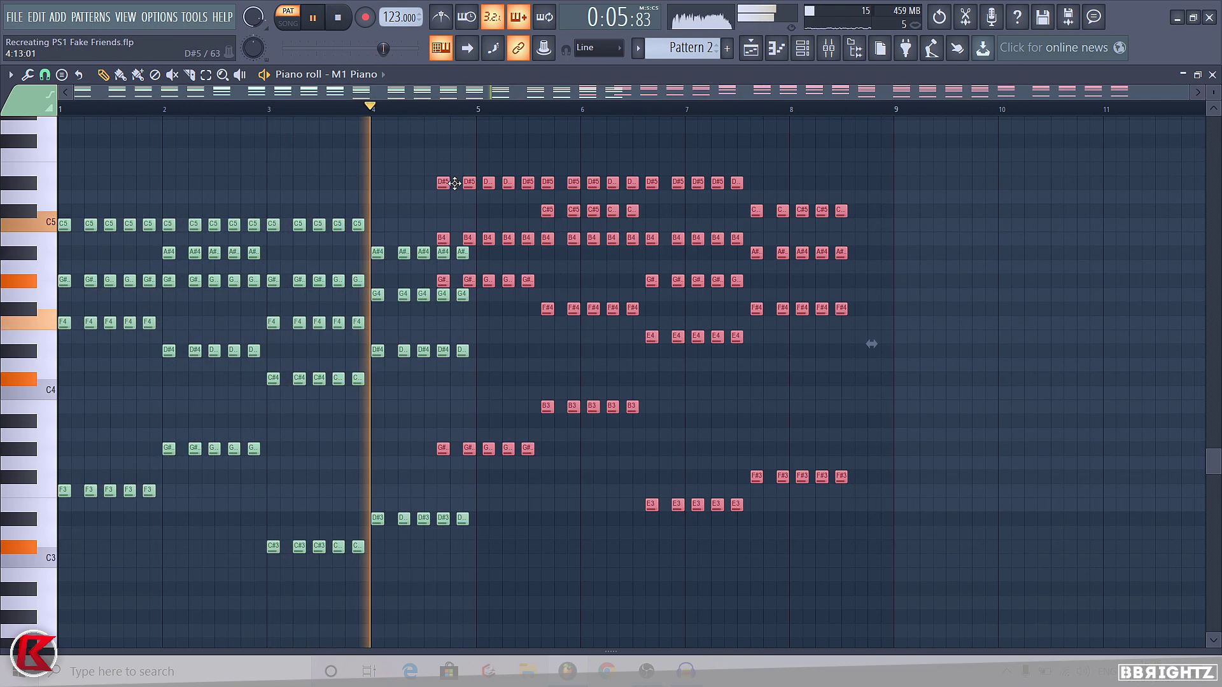
drag(455, 183, 494, 225)
key(ctrl+d)
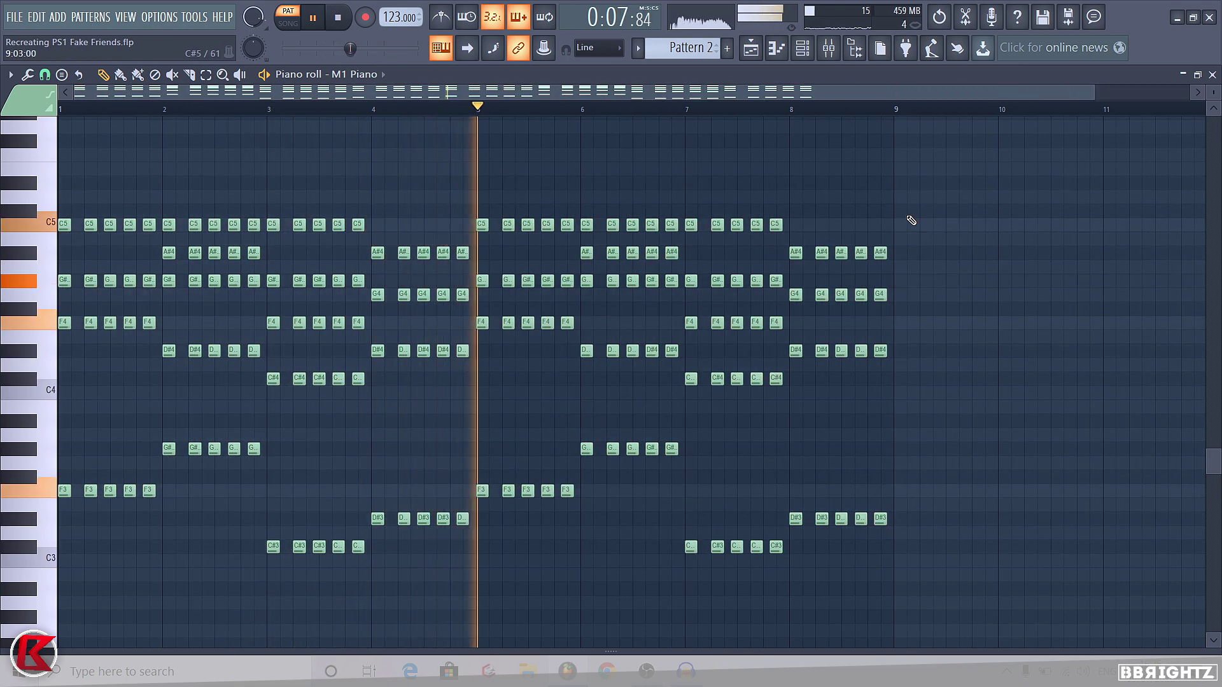
Step: Rename Pattern 2 as Rhythm Chords and stop playback
click(689, 47)
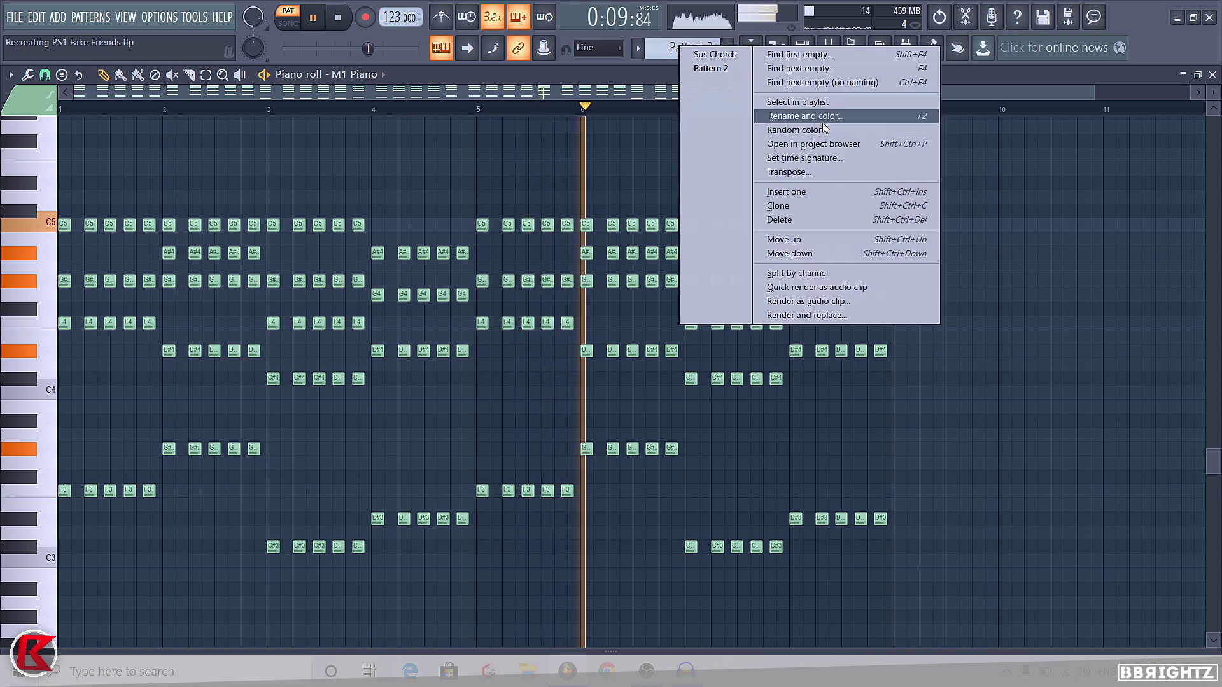
click(824, 120)
text(Rh)
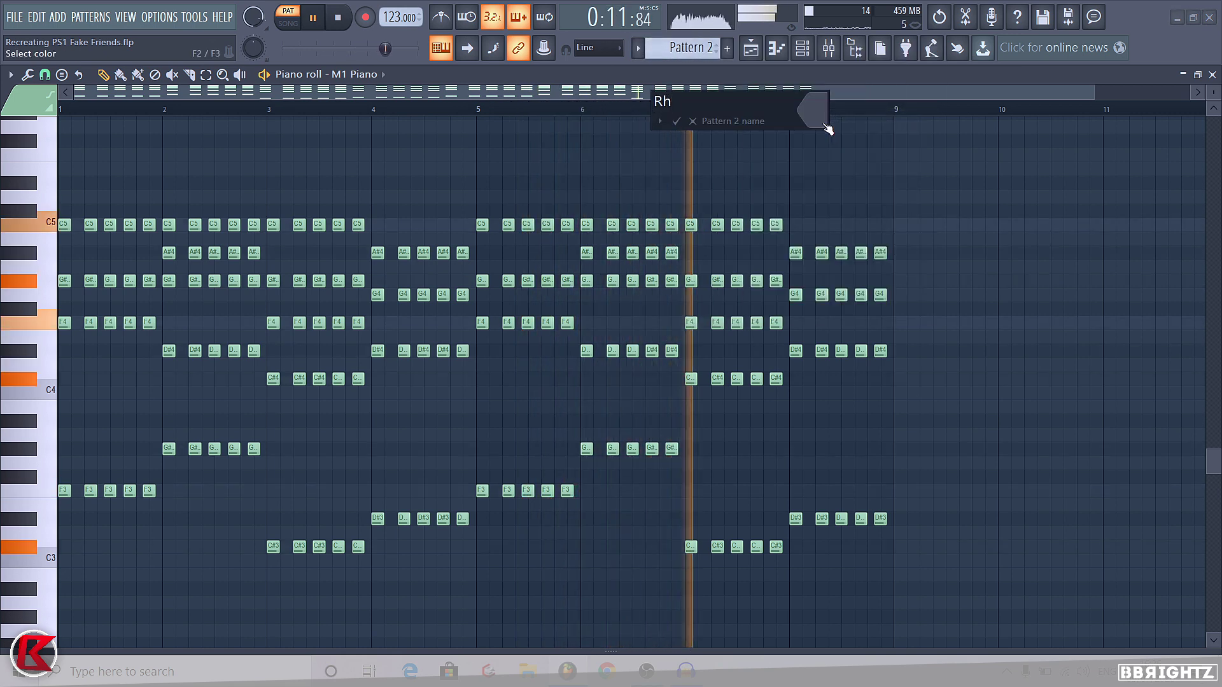
text(y)
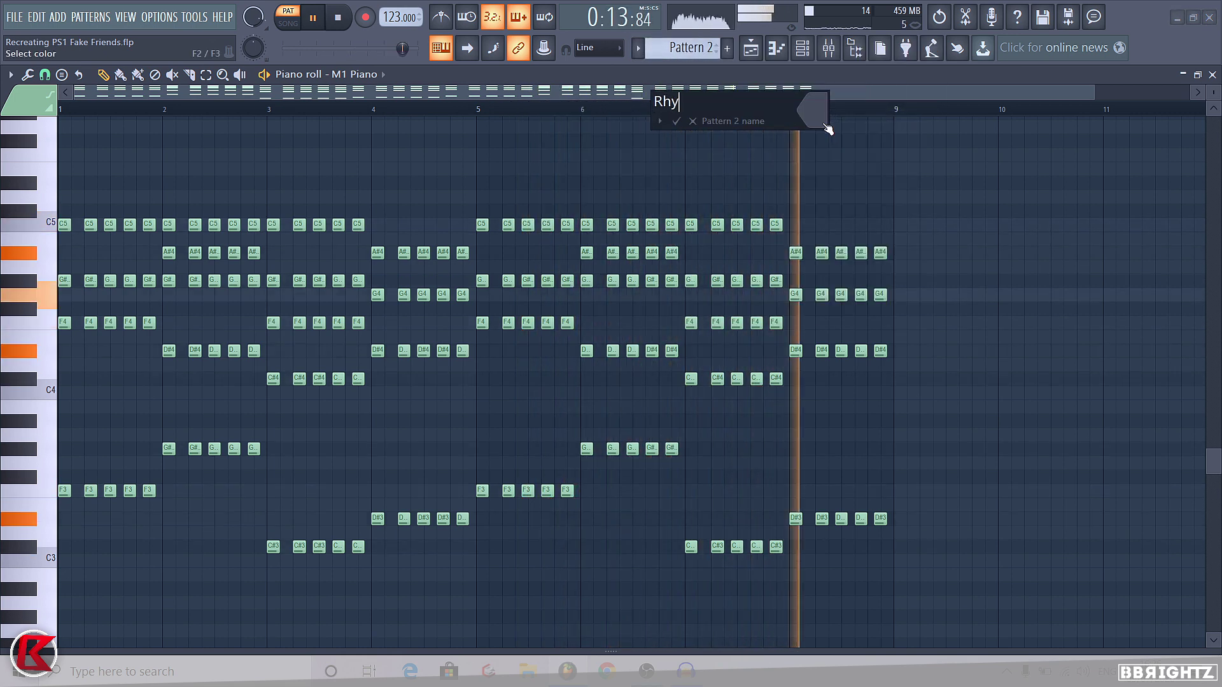
text(thm Chords)
key(Return)
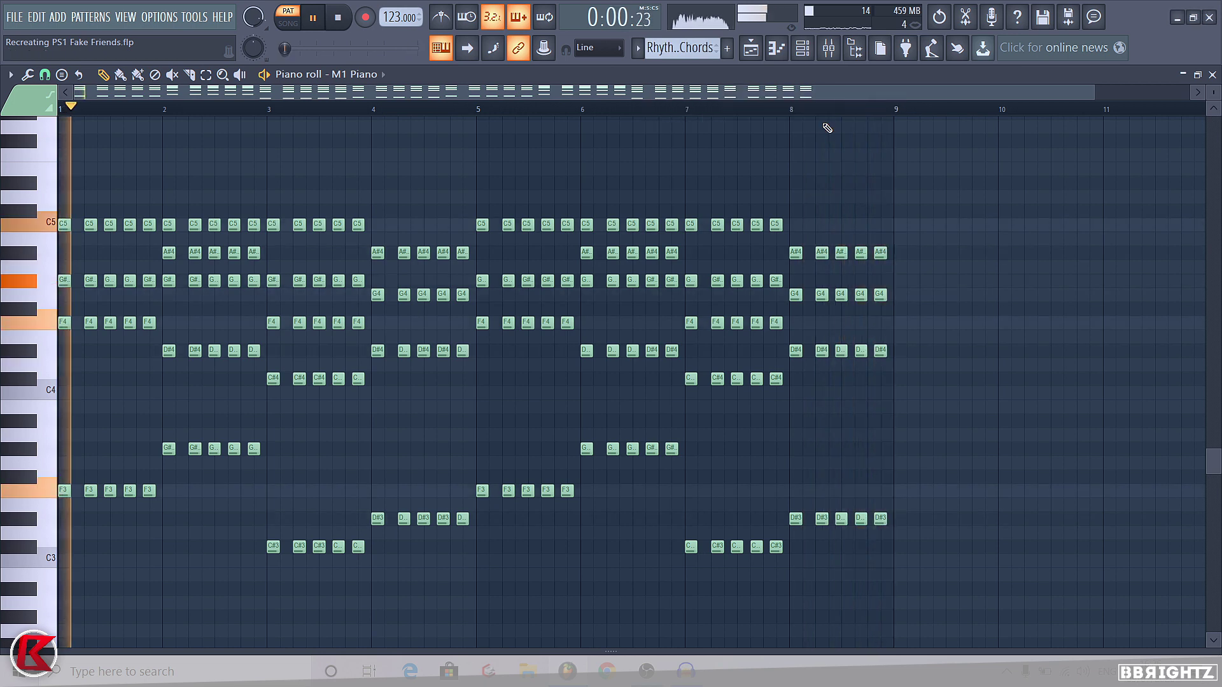
key(space)
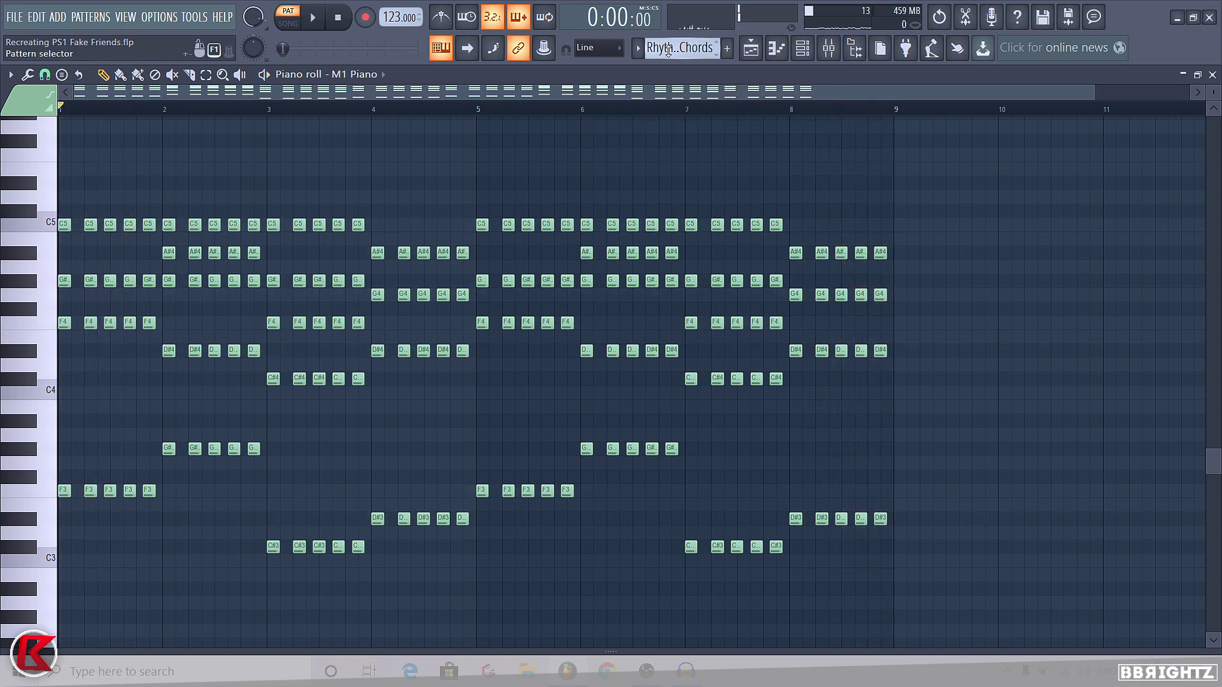
Step: In the Playlist, place the Sus Chords clip at bar 5 and the Rhythm Chords clip at bar 13 on Track 1
scroll(668, 51, up, 1)
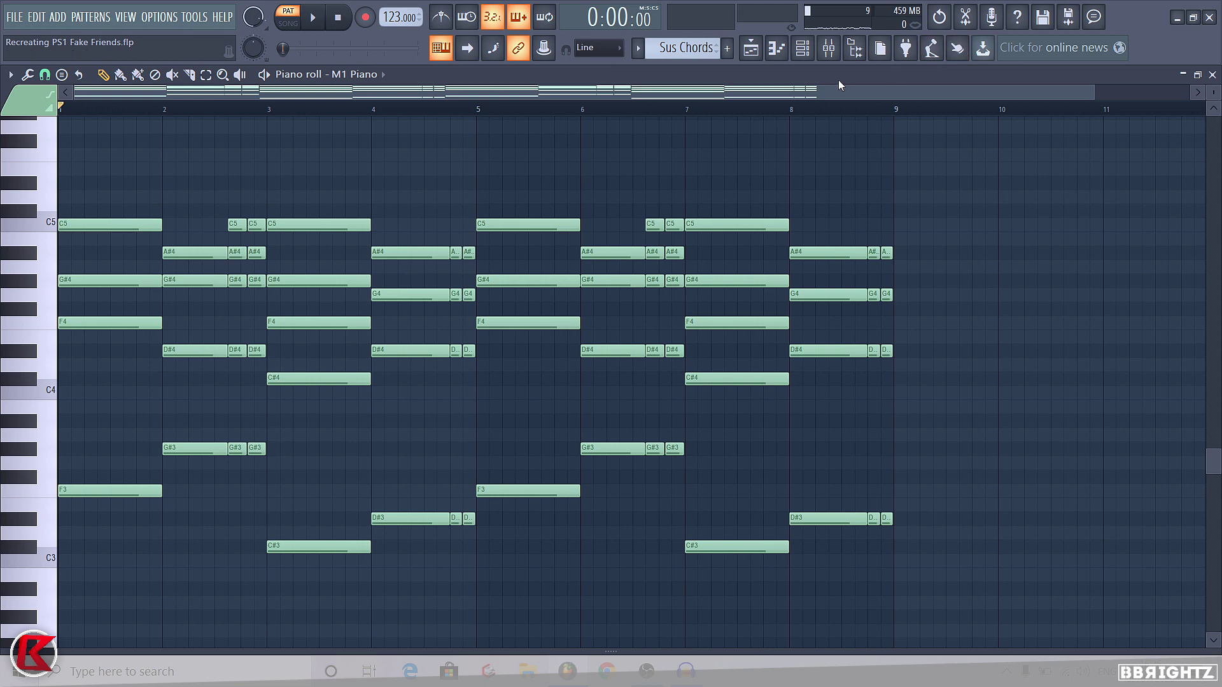
click(742, 52)
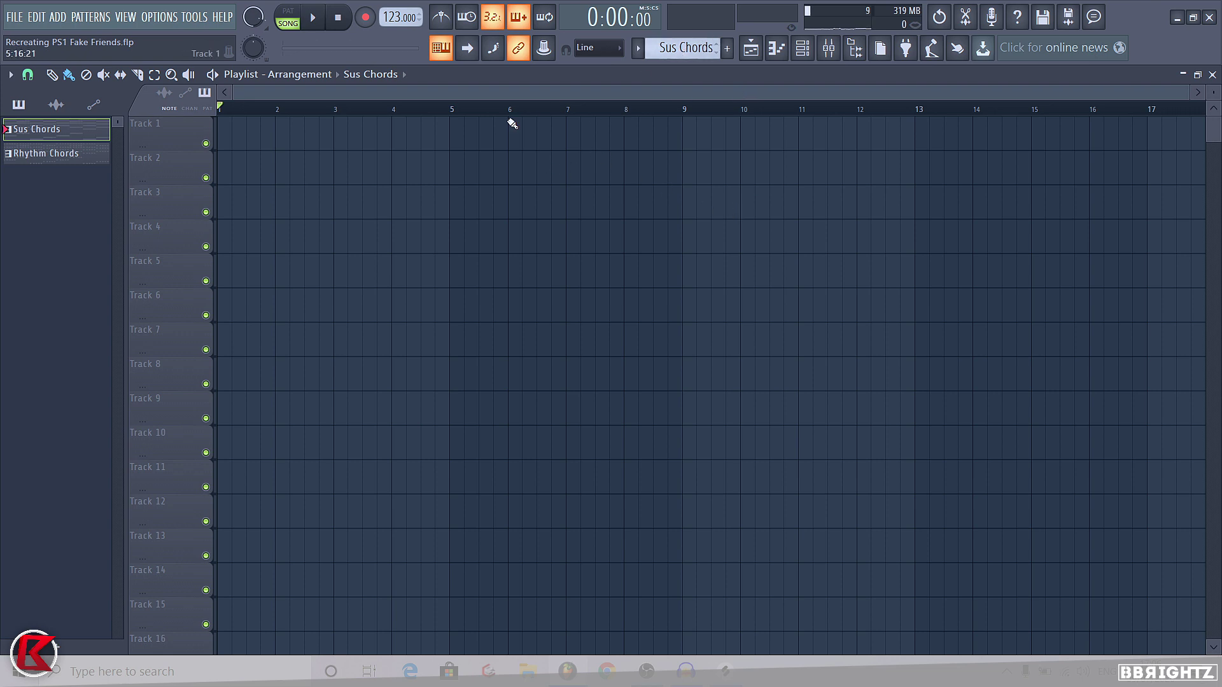
drag(703, 177, 895, 132)
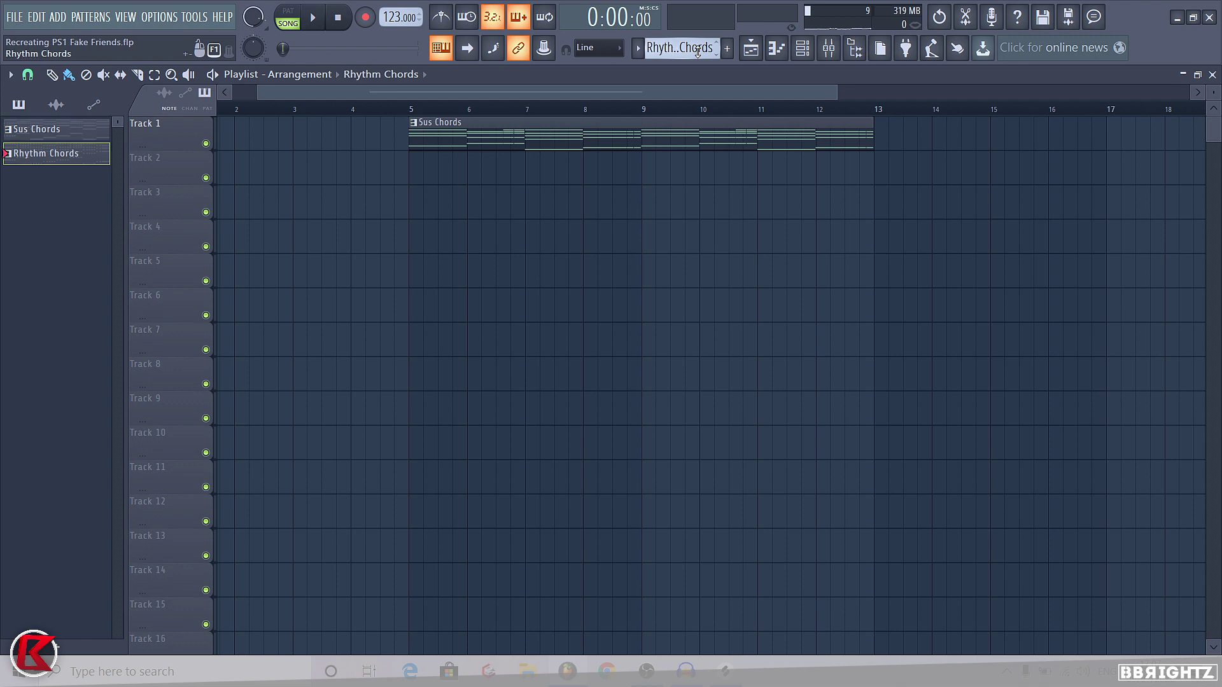
click(874, 132)
scroll(666, 193, down, 2)
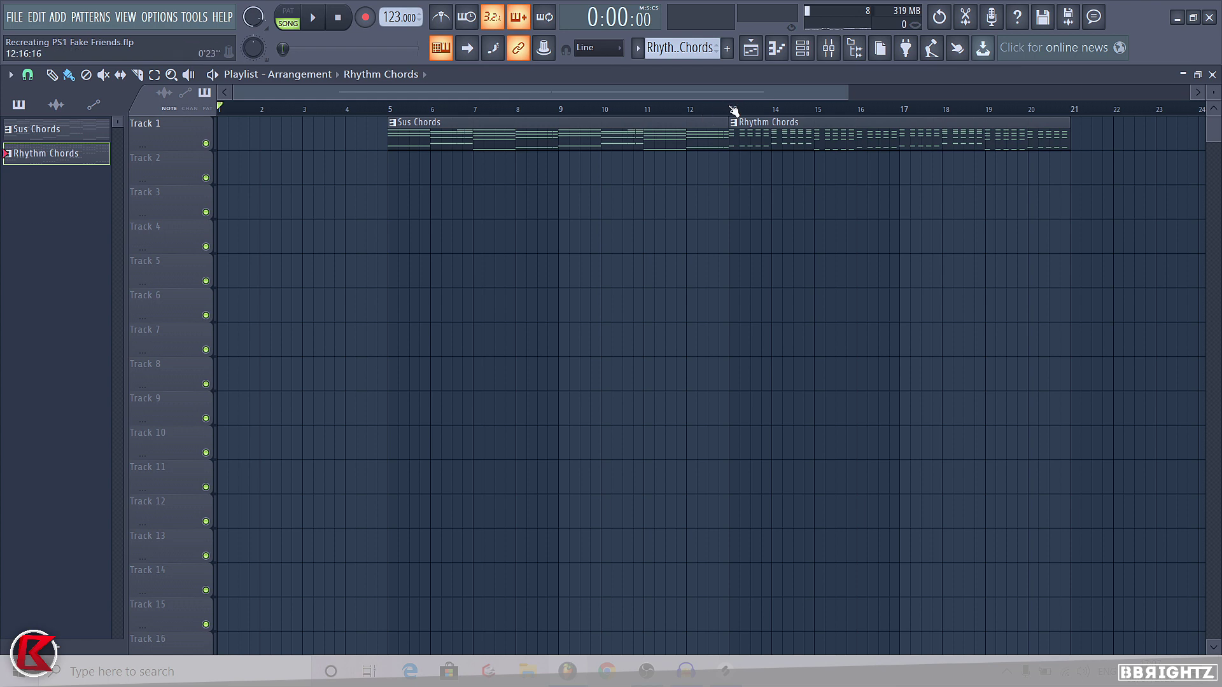
Step: Mark the sections from bar 17 to 21 and from bar 21 onward on the timeline, and clear the selection
drag(734, 111, 1082, 126)
drag(900, 111, 1075, 144)
scroll(723, 197, down, 1)
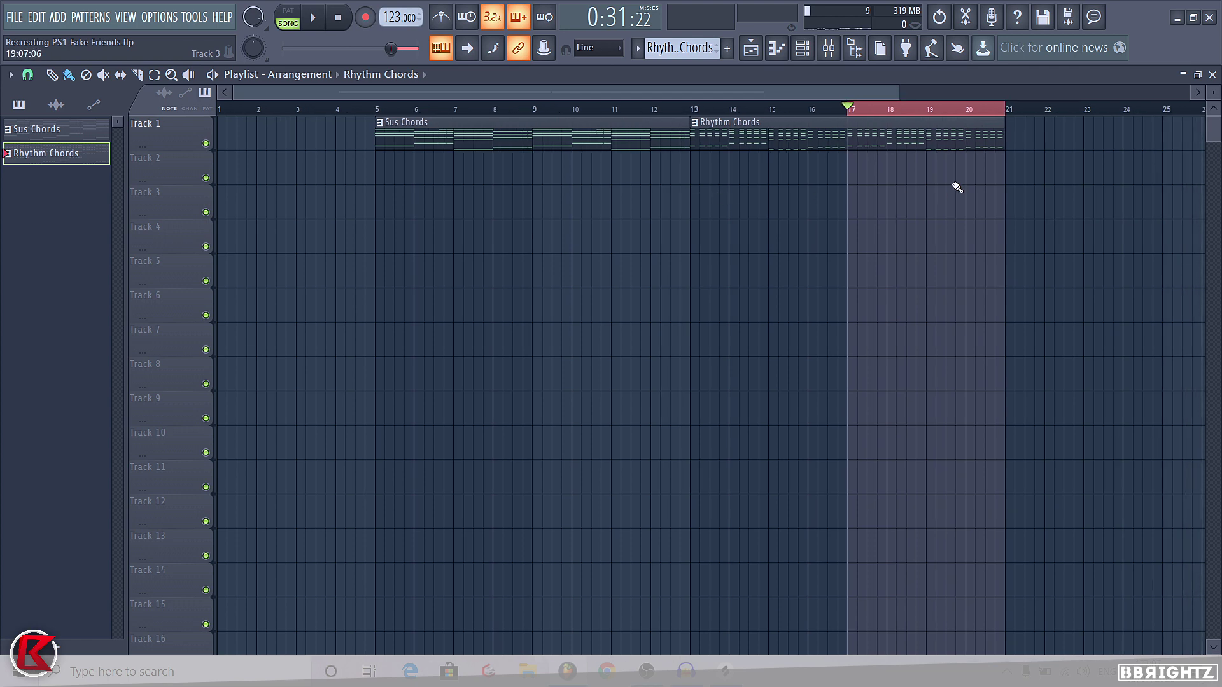
scroll(968, 129, down, 1)
drag(922, 111, 1203, 181)
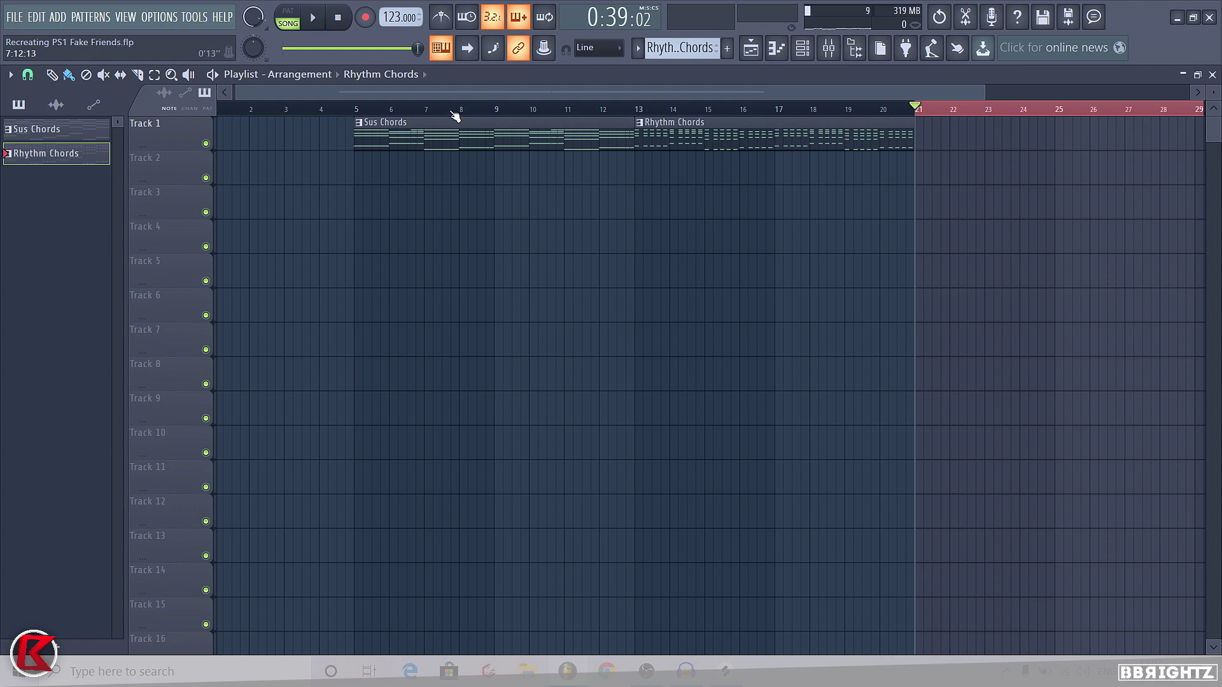
key(ctrl+d)
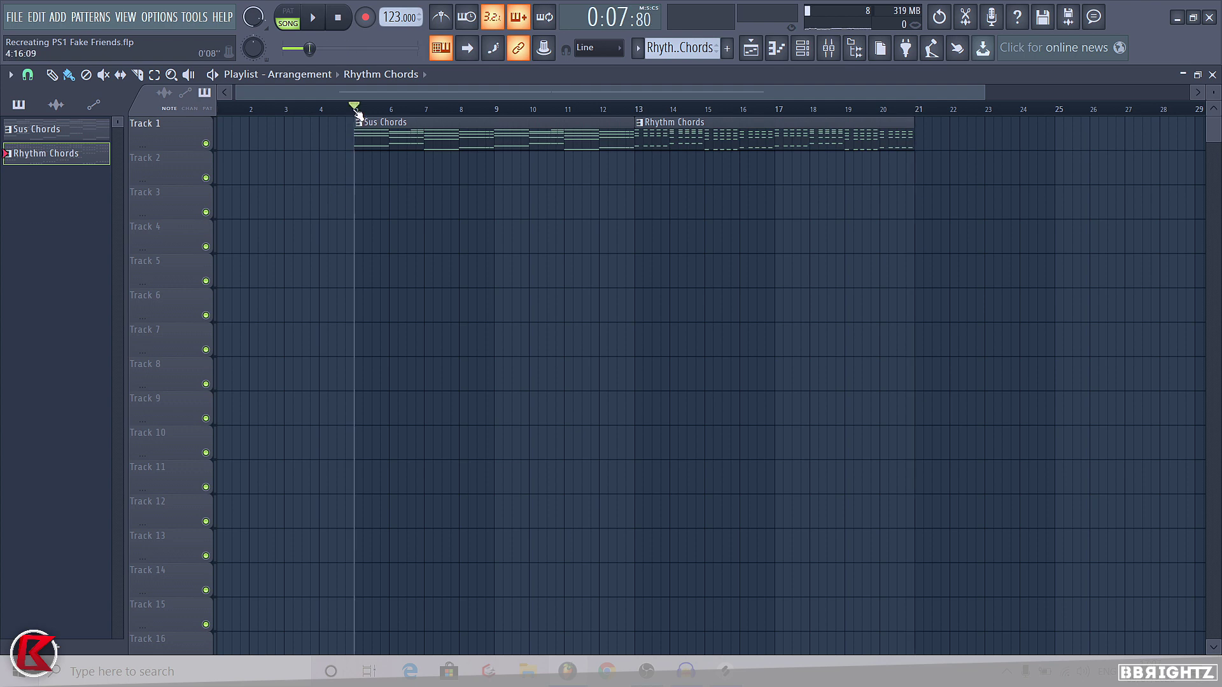
Step: Play the arrangement from bar 5 and browse BBrightz House Samples to the Claps folder of BBrightz Deep House Essentials Vol.2
key(space)
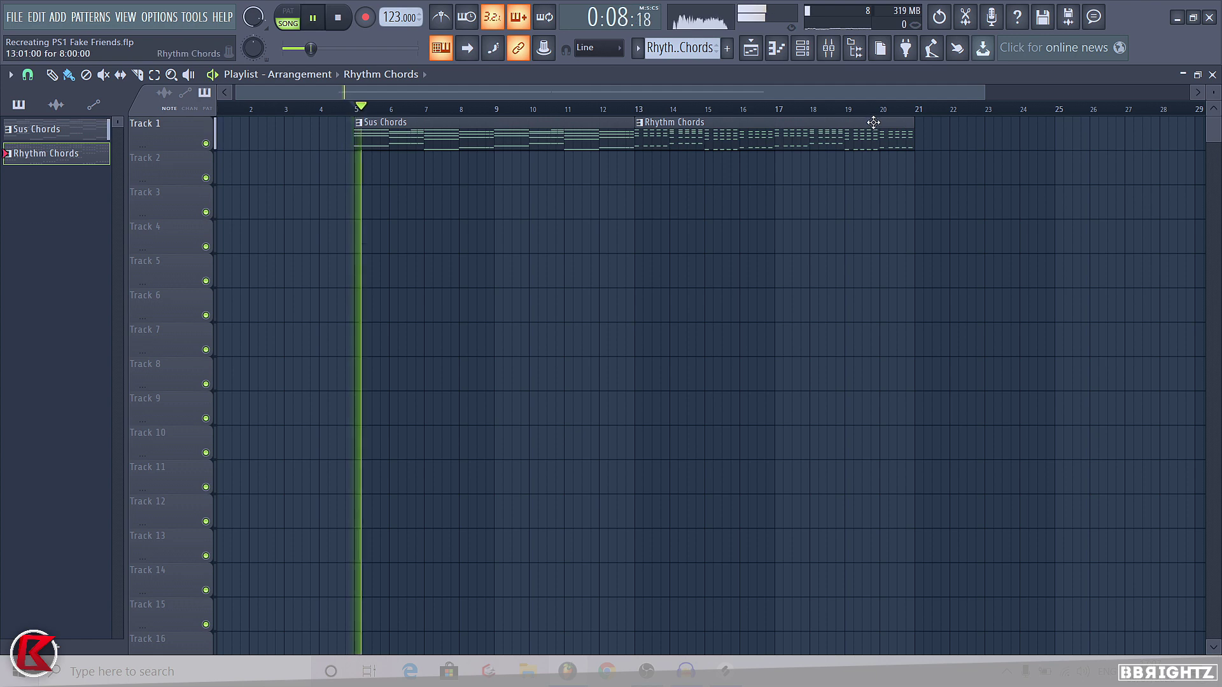
click(855, 47)
click(137, 333)
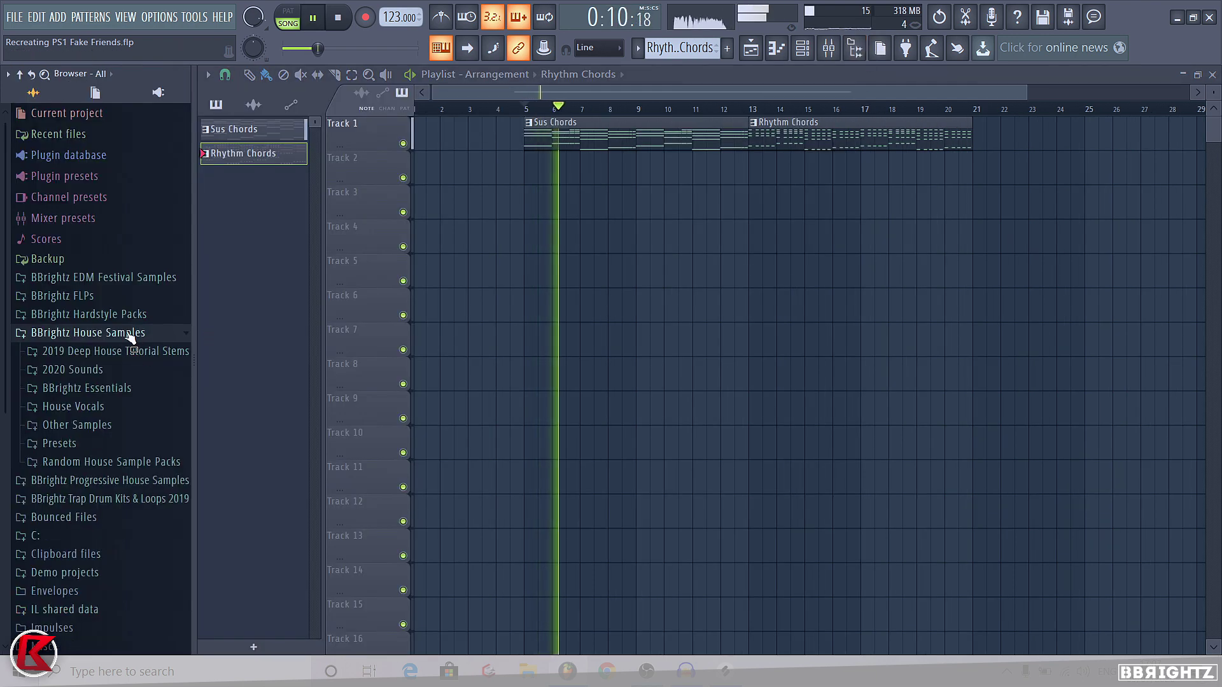
click(75, 388)
click(89, 443)
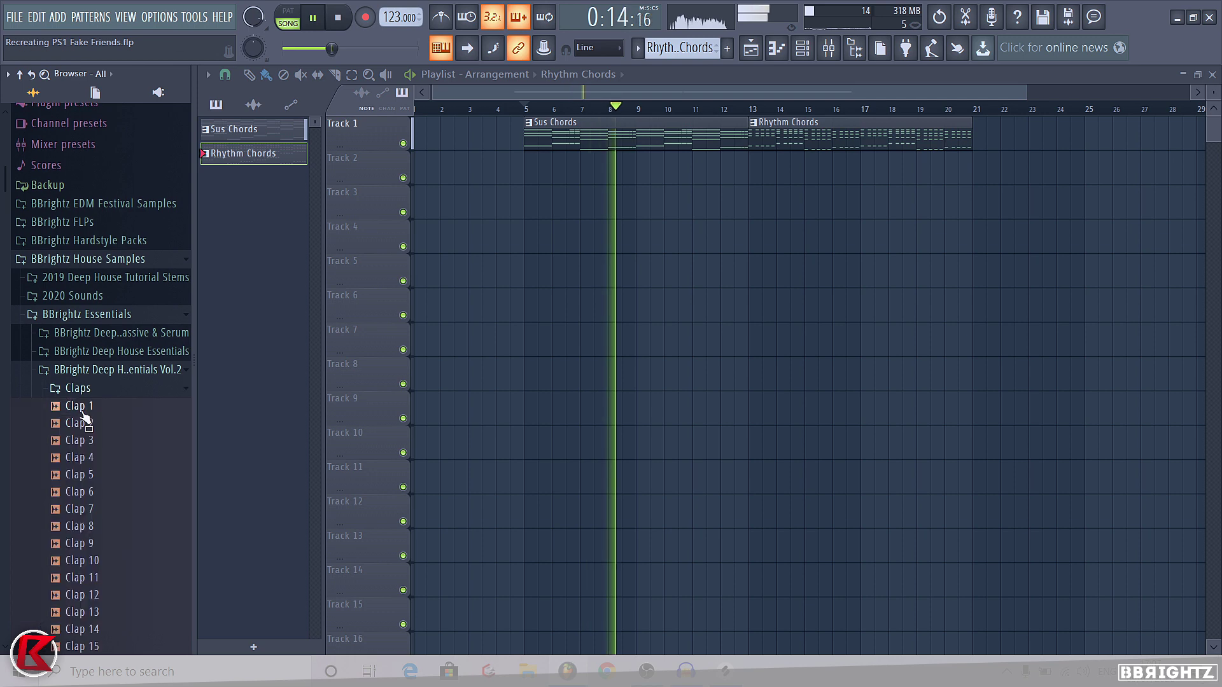
Step: Audition the samples Clap 1 to Clap 6 against the playing chords
click(76, 408)
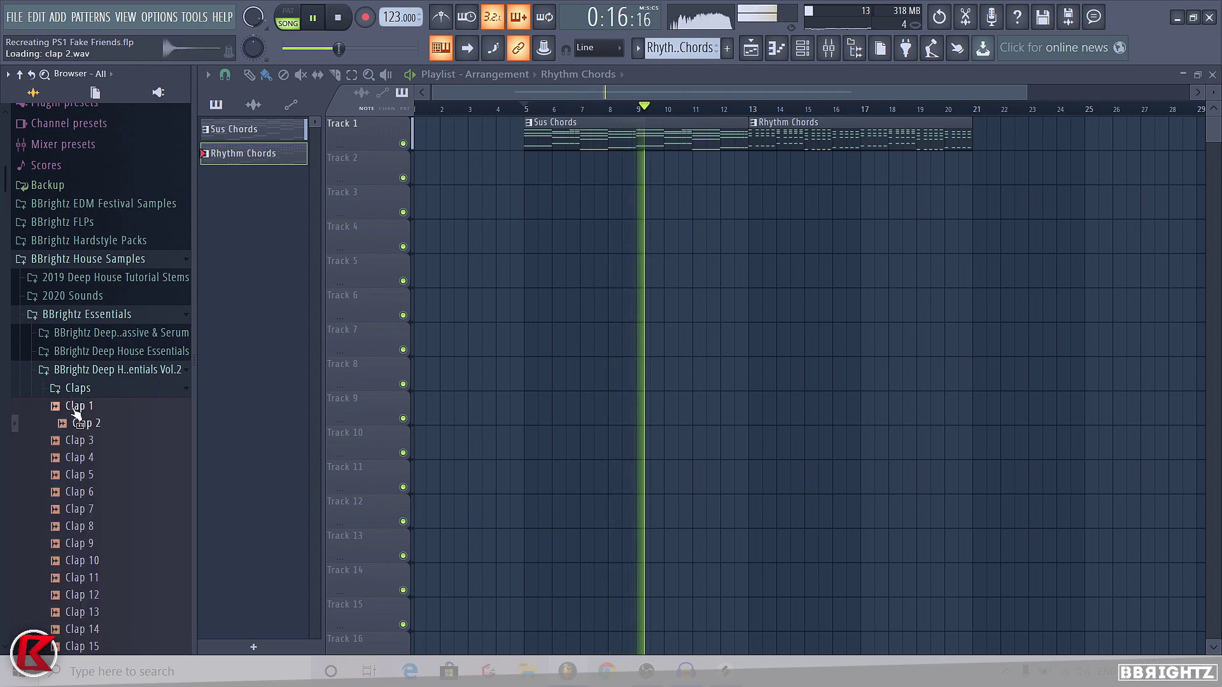
key(Down)
key(Down)
key(Down)
key(Down)
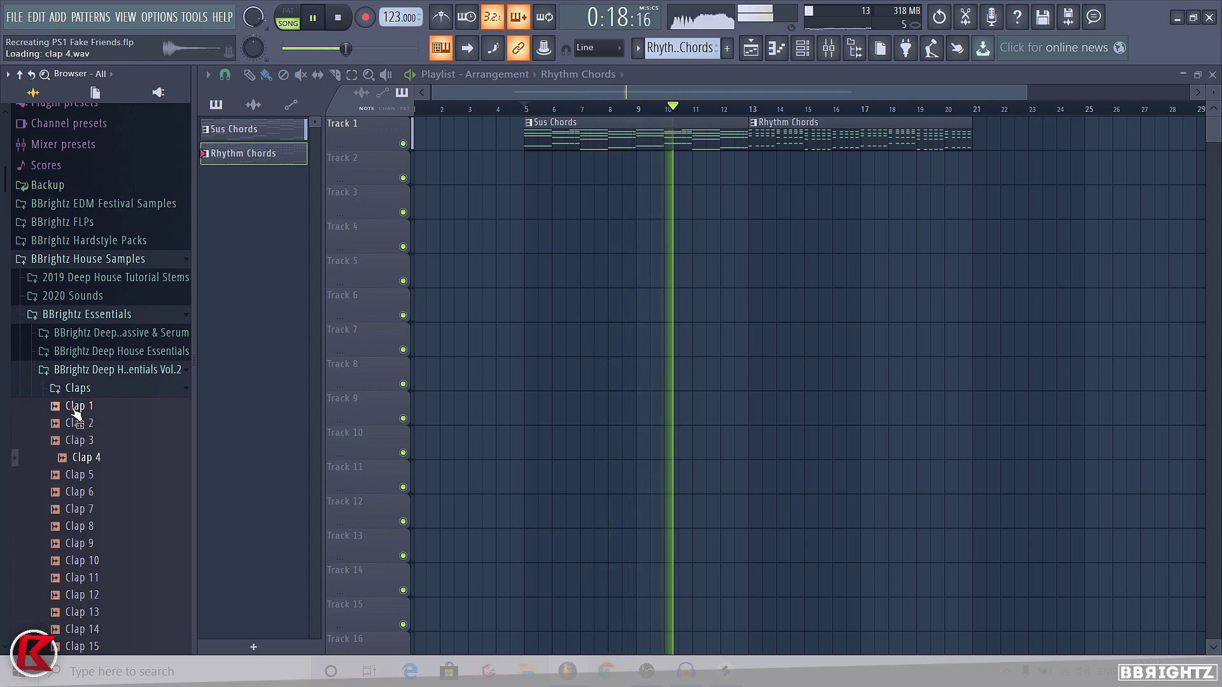
scroll(76, 424, down, 2)
key(Down)
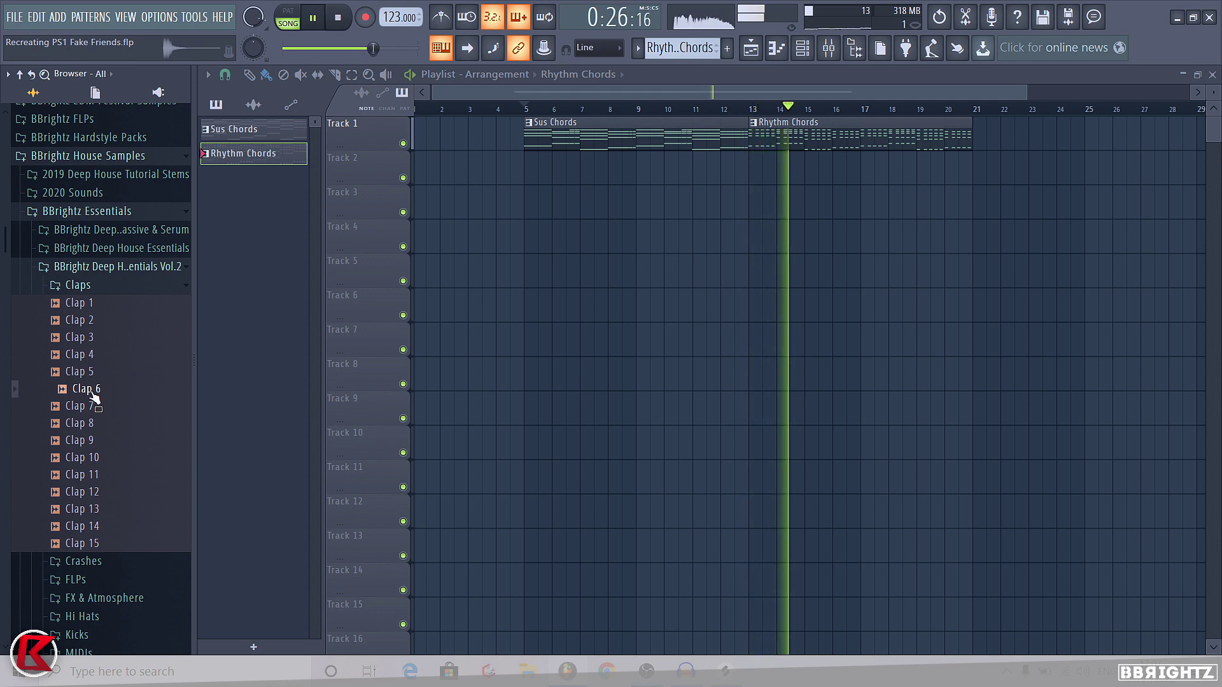
Step: Place the Clap 6 sample on Track 3 at bar 6 and stop playback
drag(94, 397, 564, 202)
scroll(527, 252, up, 3)
key(space)
scroll(560, 226, up, 5)
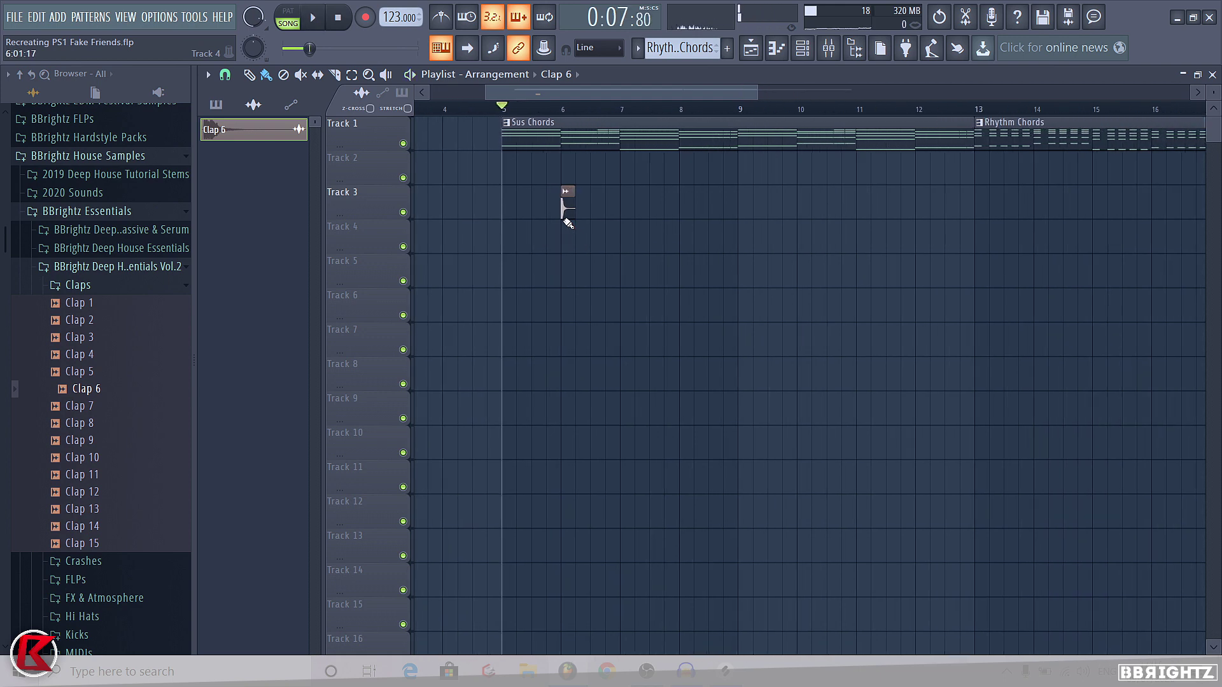
scroll(577, 207, down, 2)
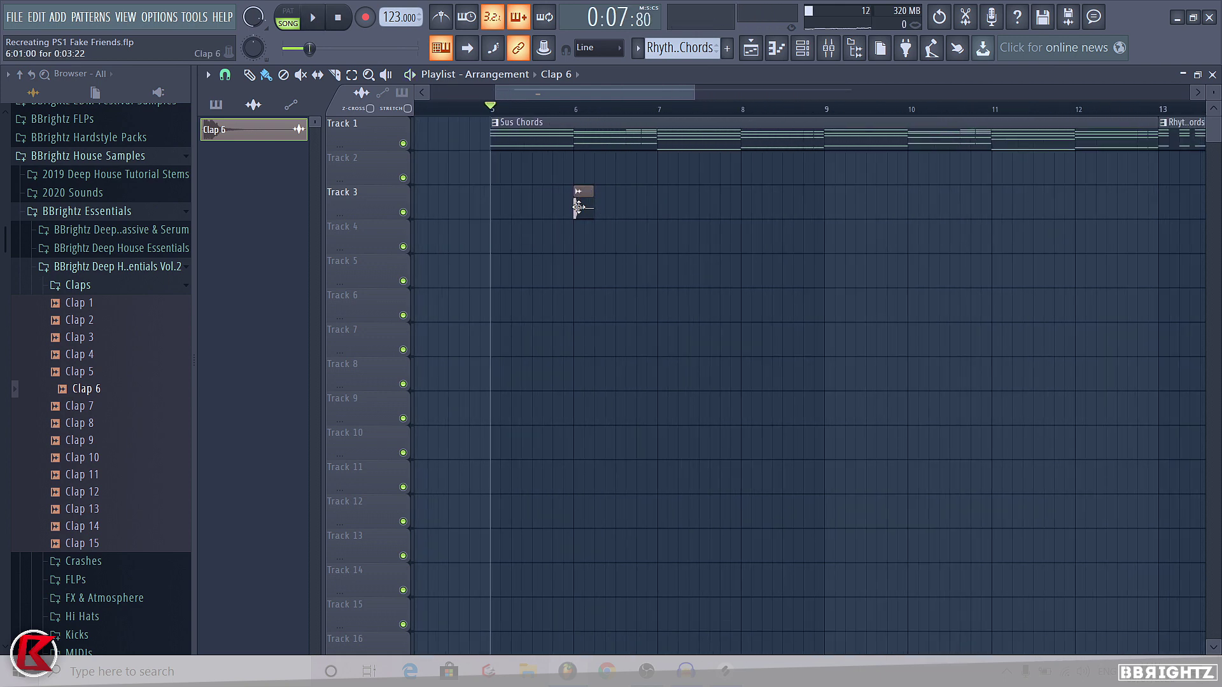
Step: Place Clap 6 on beats 2 and 4 of bars 5 to 7 on Track 3 while the arrangement plays
double_click(556, 208)
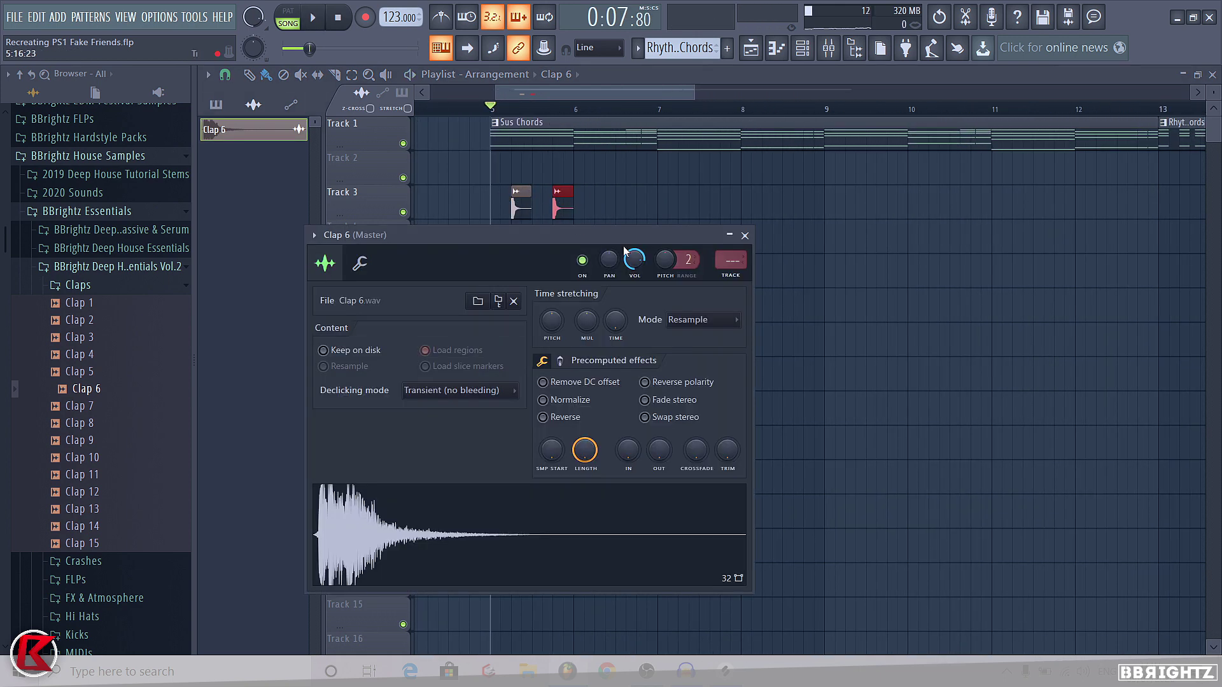
key(space)
key(Escape)
click(598, 208)
click(639, 208)
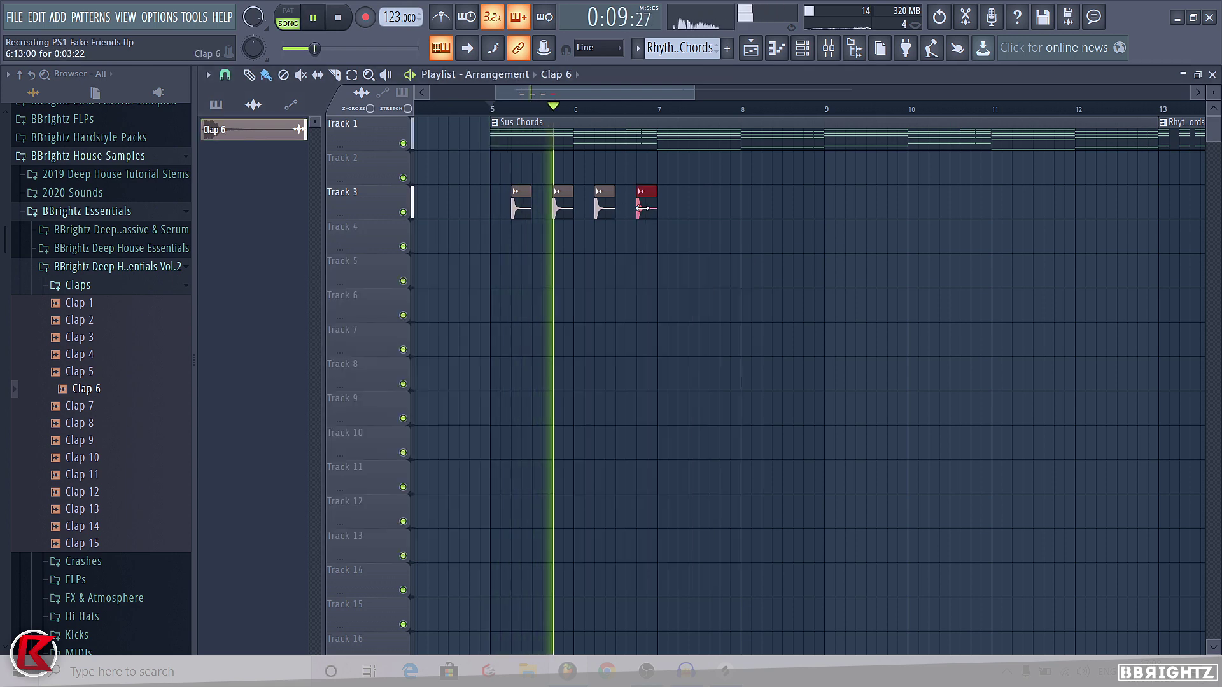
click(681, 208)
click(721, 207)
Step: Duplicate the six claps on Track 3 through bar 13 and shorten the clap just before bar 13
drag(745, 222, 505, 205)
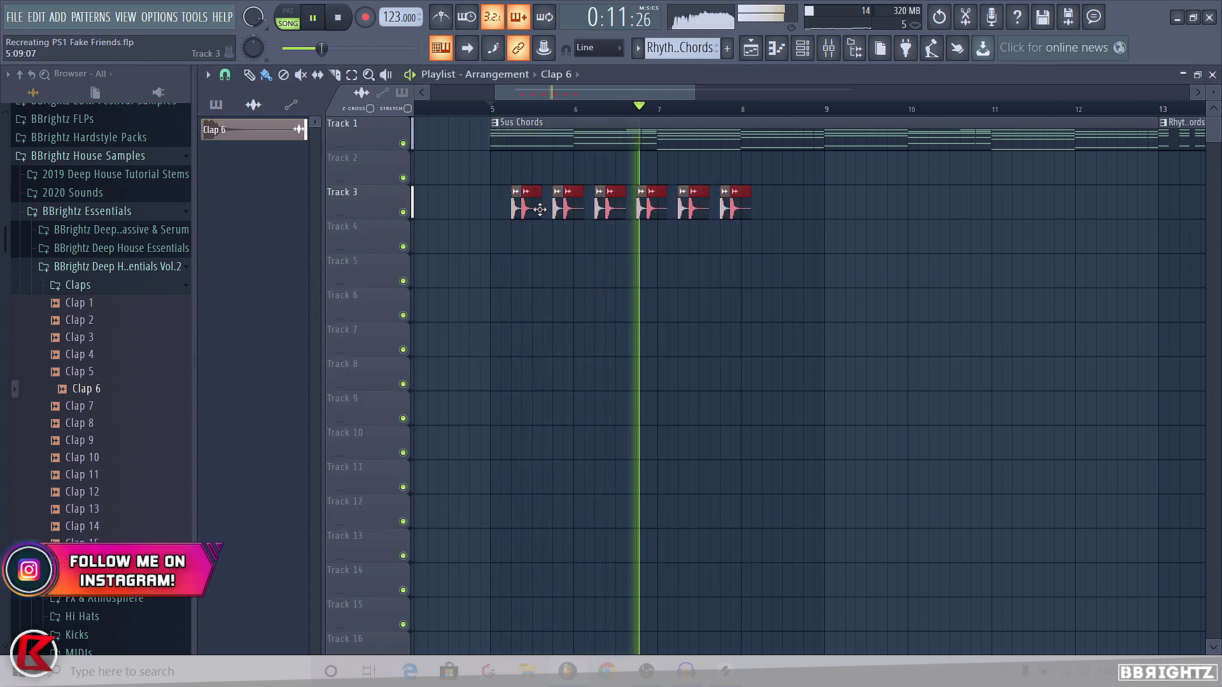
key(ctrl+b)
key(ctrl+b)
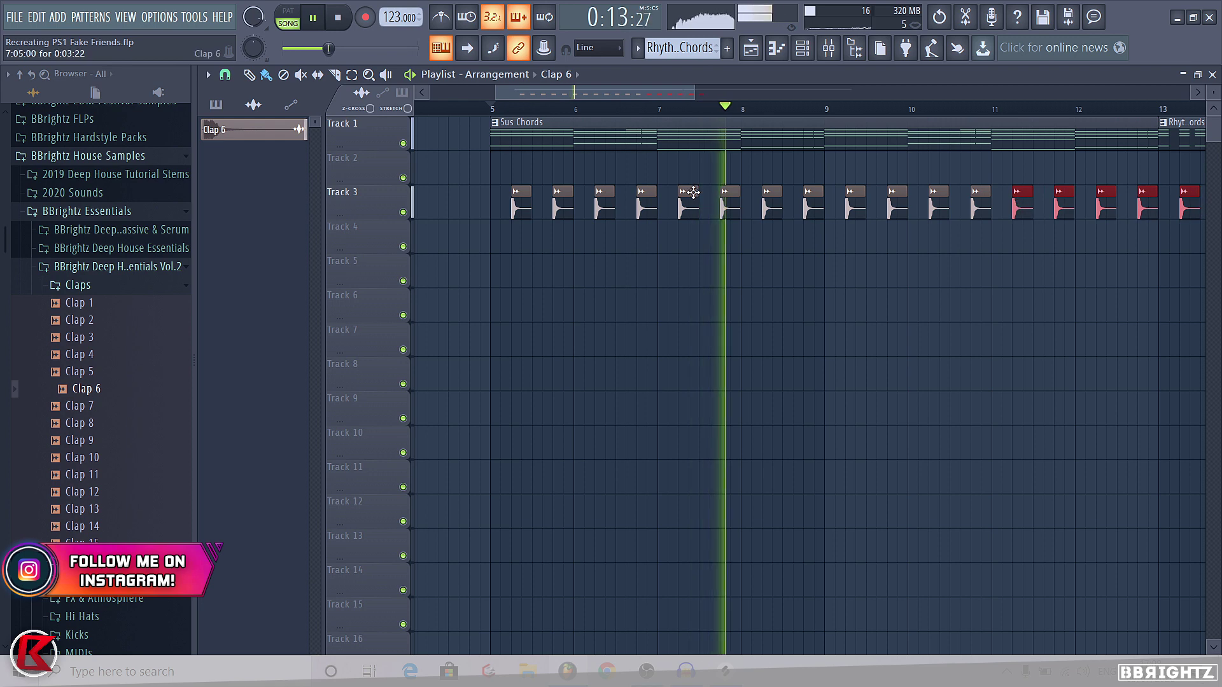
scroll(909, 280, down, 2)
click(922, 259)
scroll(922, 259, up, 2)
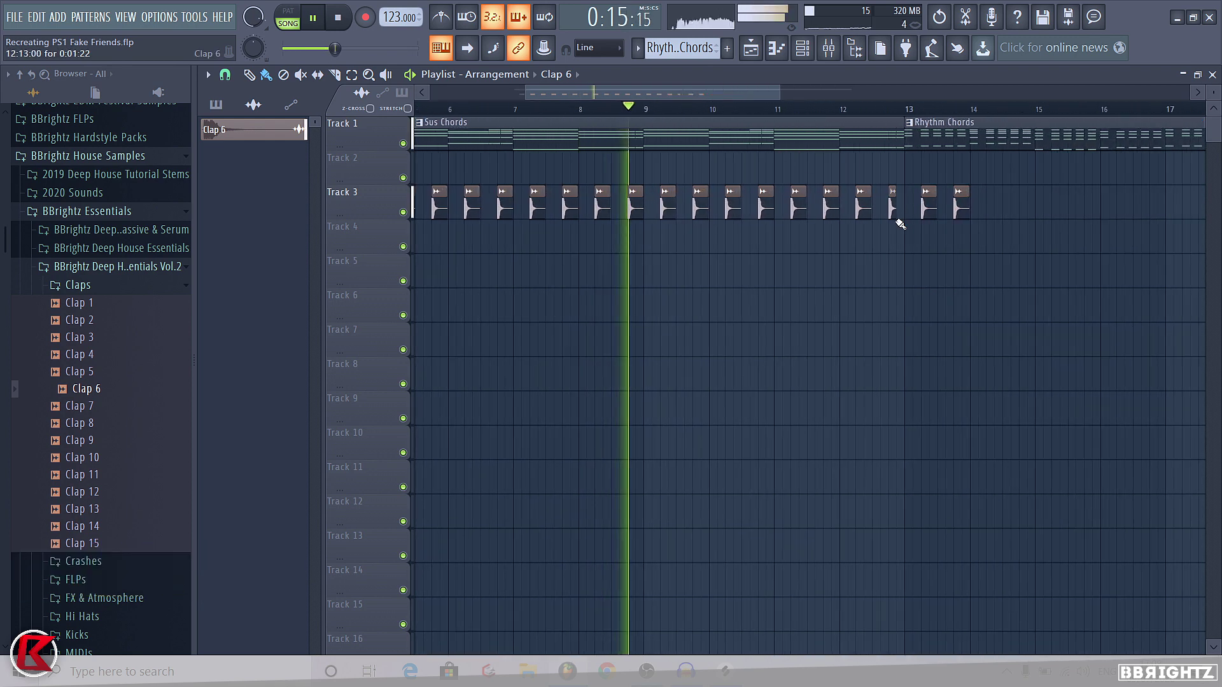
Step: Add an extra Clap 6 hit right before bar 13 and play the transition into the Rhythm Chords
key(space)
scroll(897, 191, up, 2)
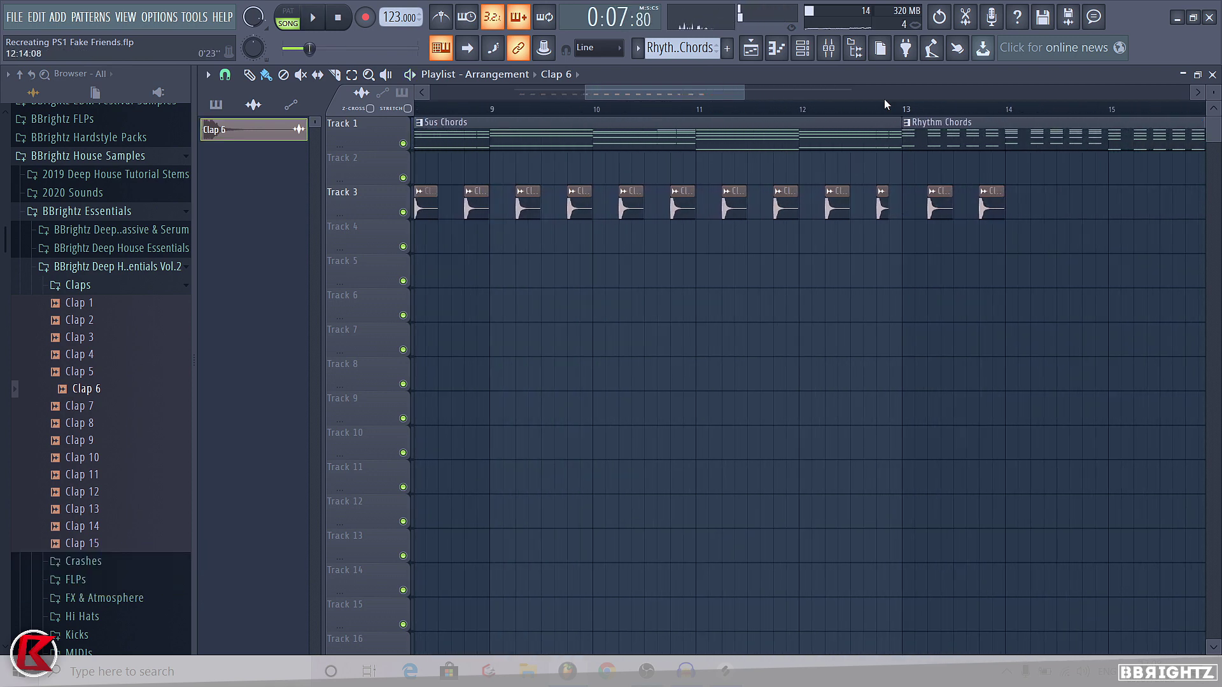
drag(877, 108, 888, 110)
click(885, 123)
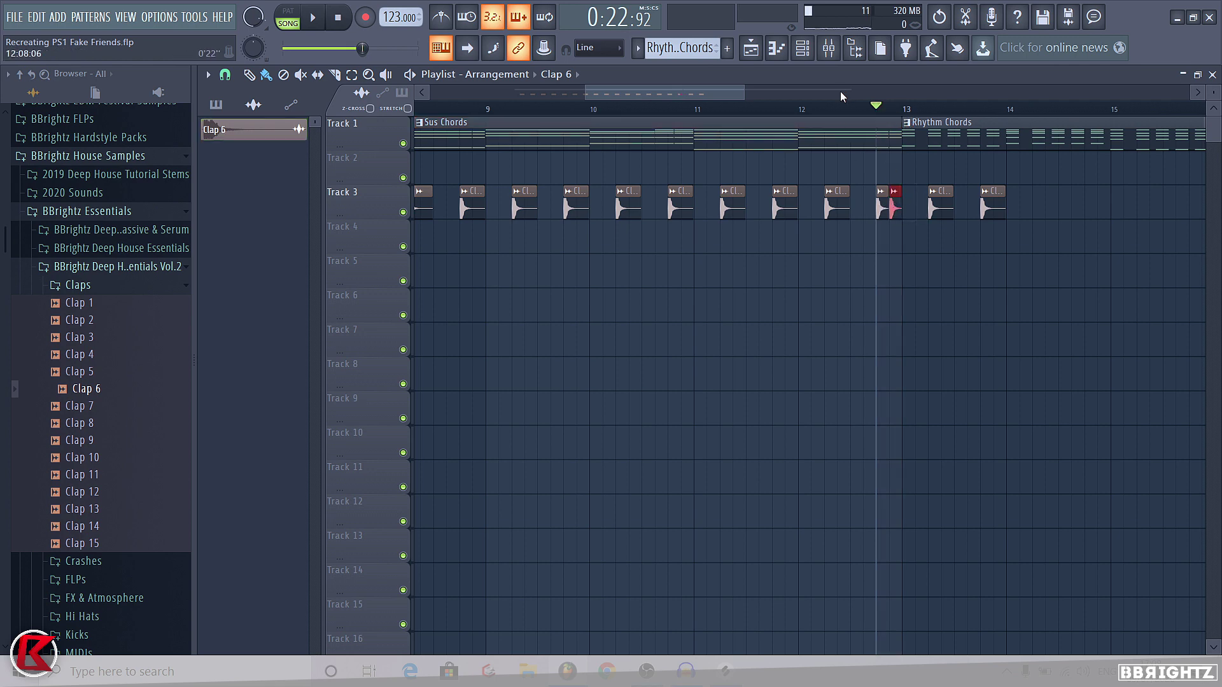
key(space)
ctrl+scroll(769, 218, down, 3)
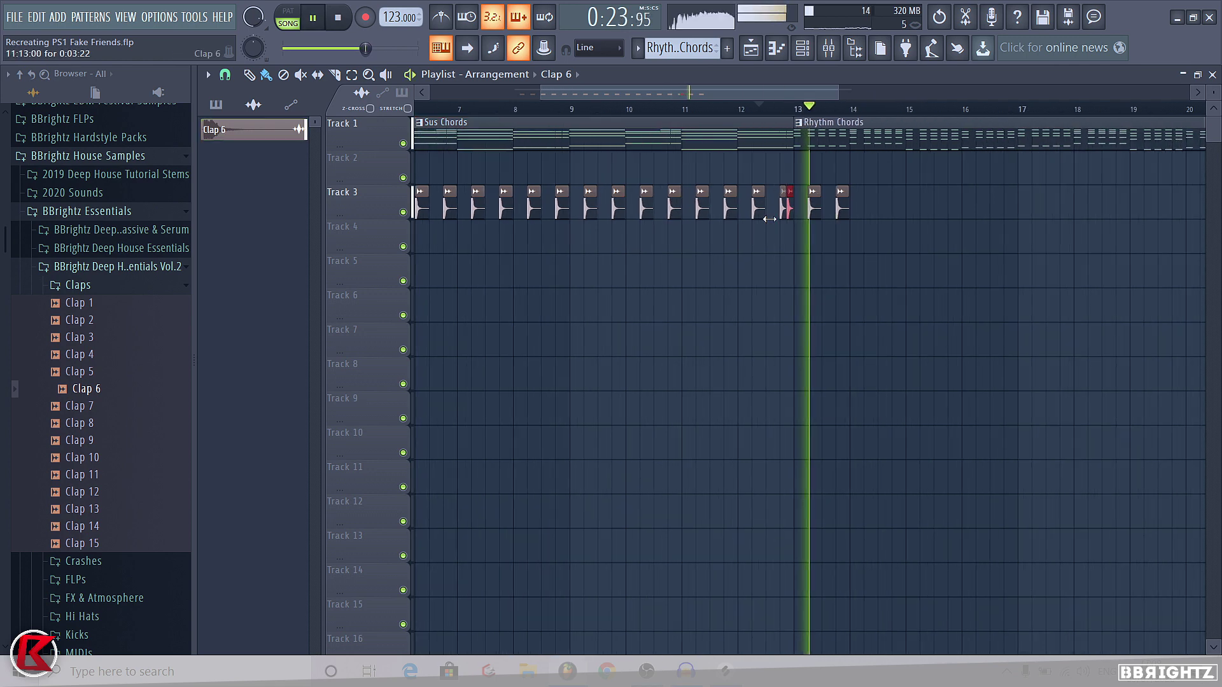
Step: Copy the clap sequence along Track 3 under the Rhythm Chords, deleting the double hit and the claps past bar 21
key(space)
ctrl+scroll(872, 216, down, 2)
drag(875, 239, 881, 210)
ctrl+scroll(1081, 202, down, 2)
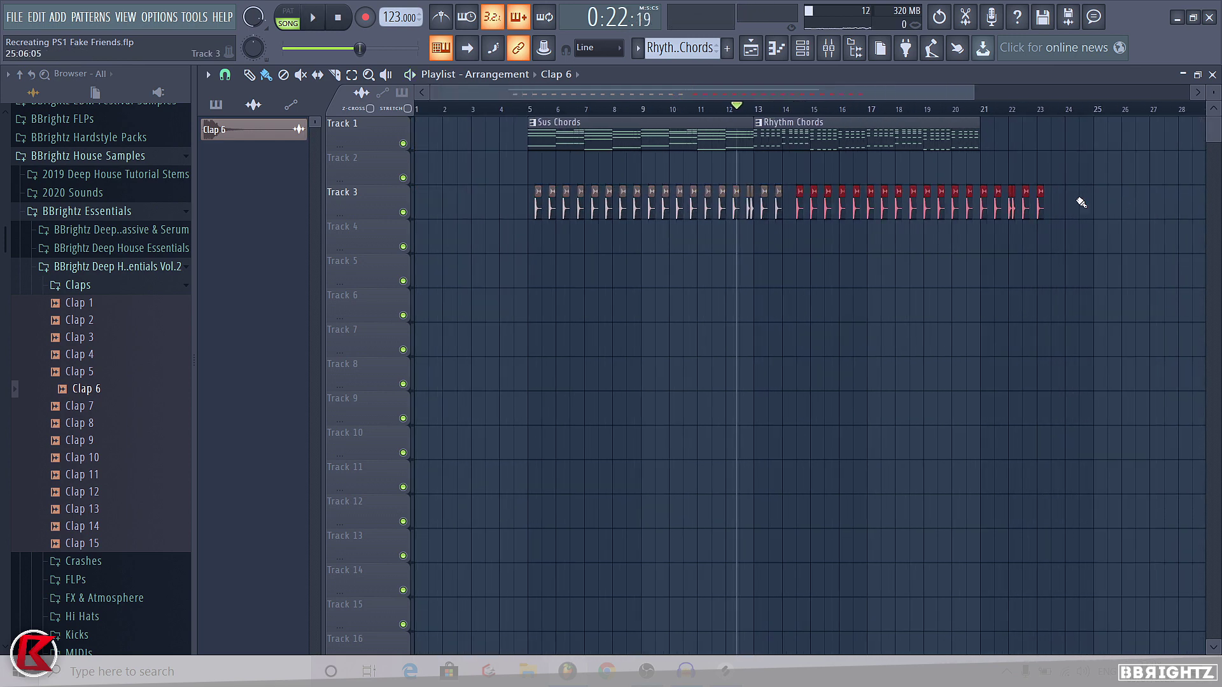
right_click(1001, 209)
scroll(1012, 110, up, 2)
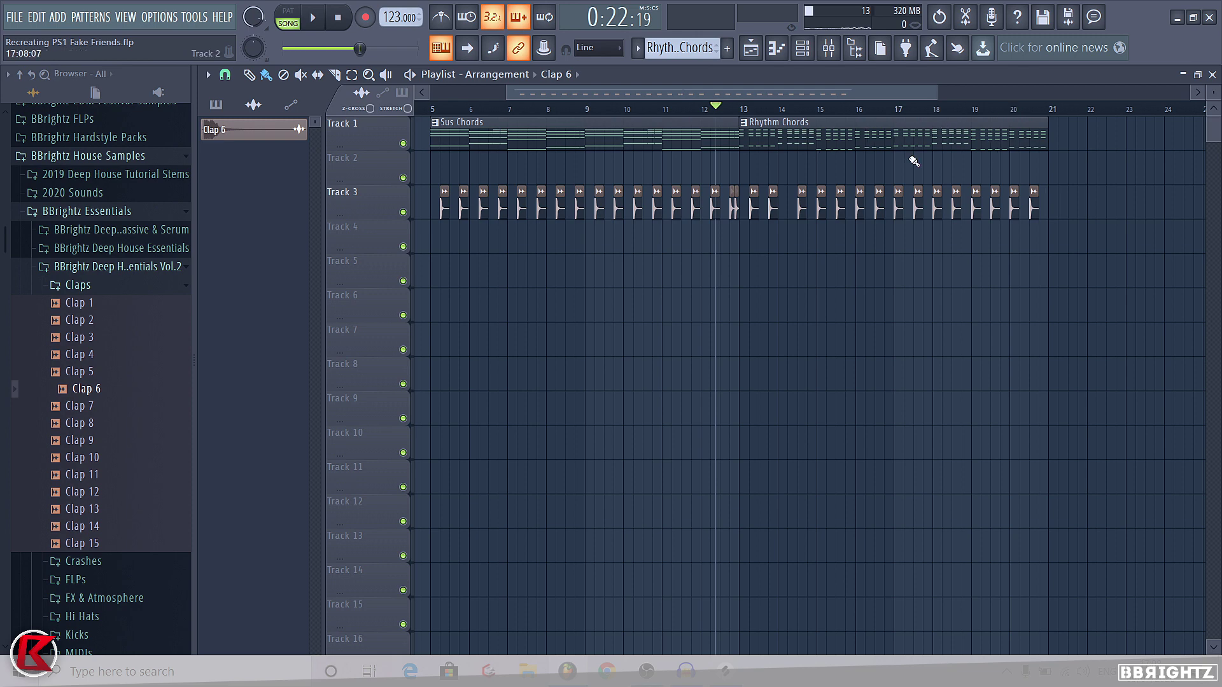
Step: Collapse the Claps folder and recolour the Clap 6 clips teal green during playback from bar 5
key(space)
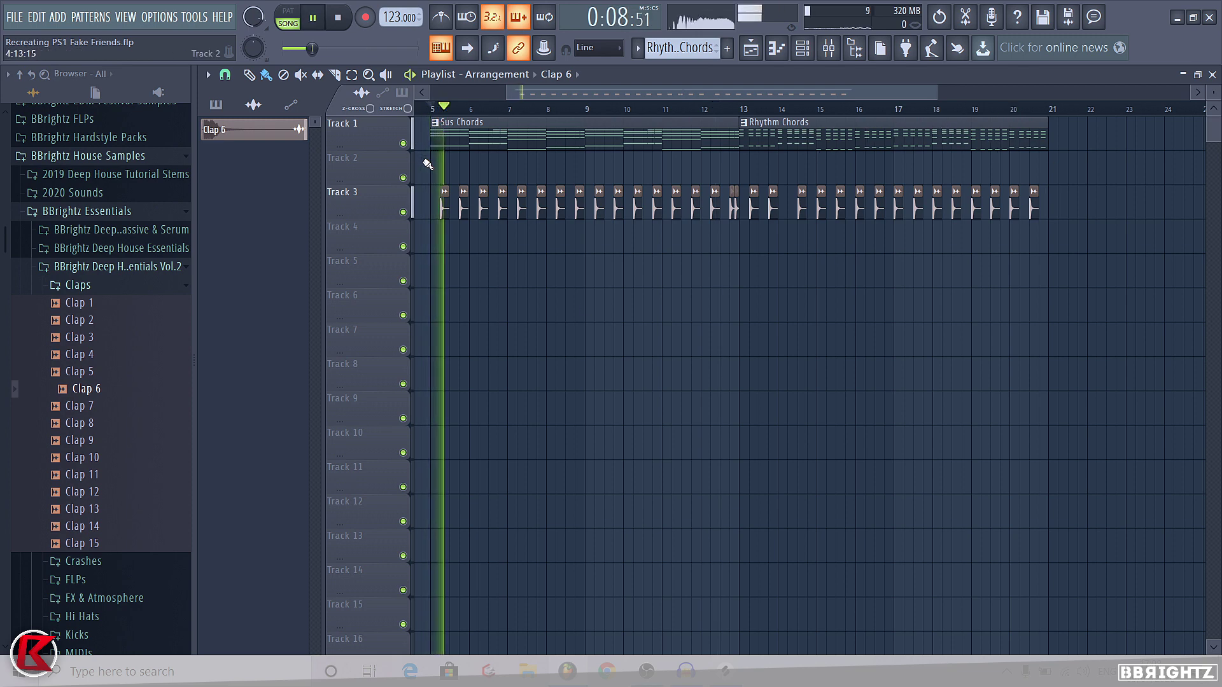
click(73, 286)
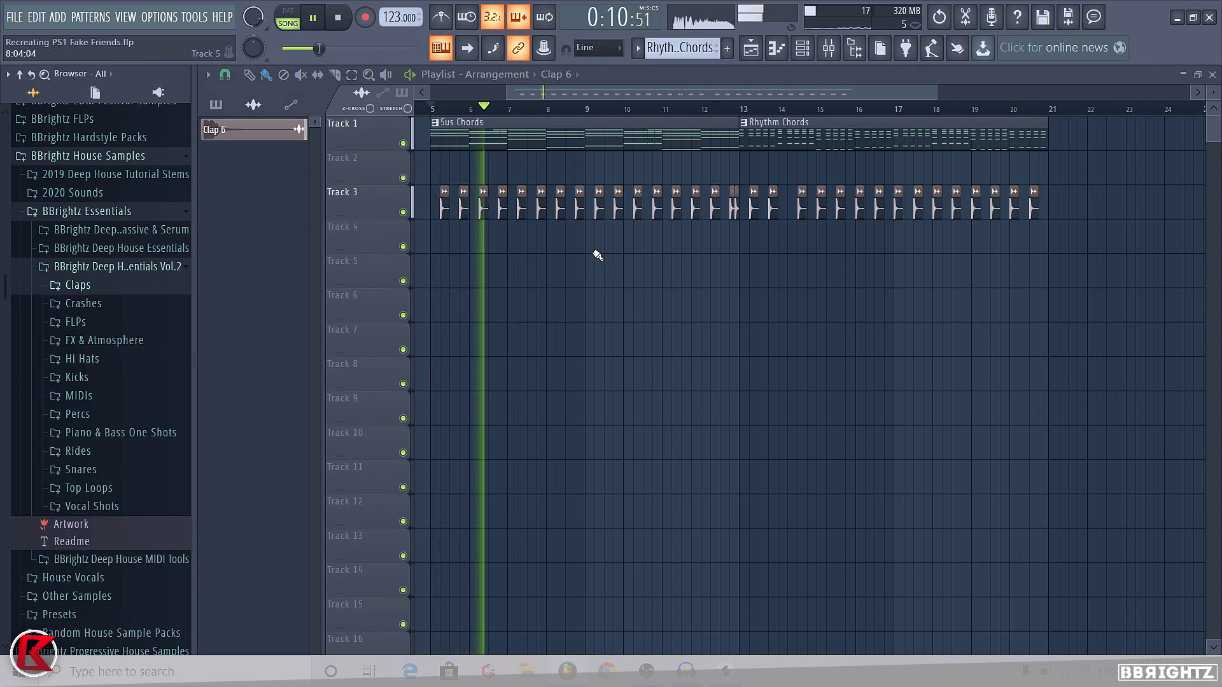
right_click(445, 195)
click(497, 274)
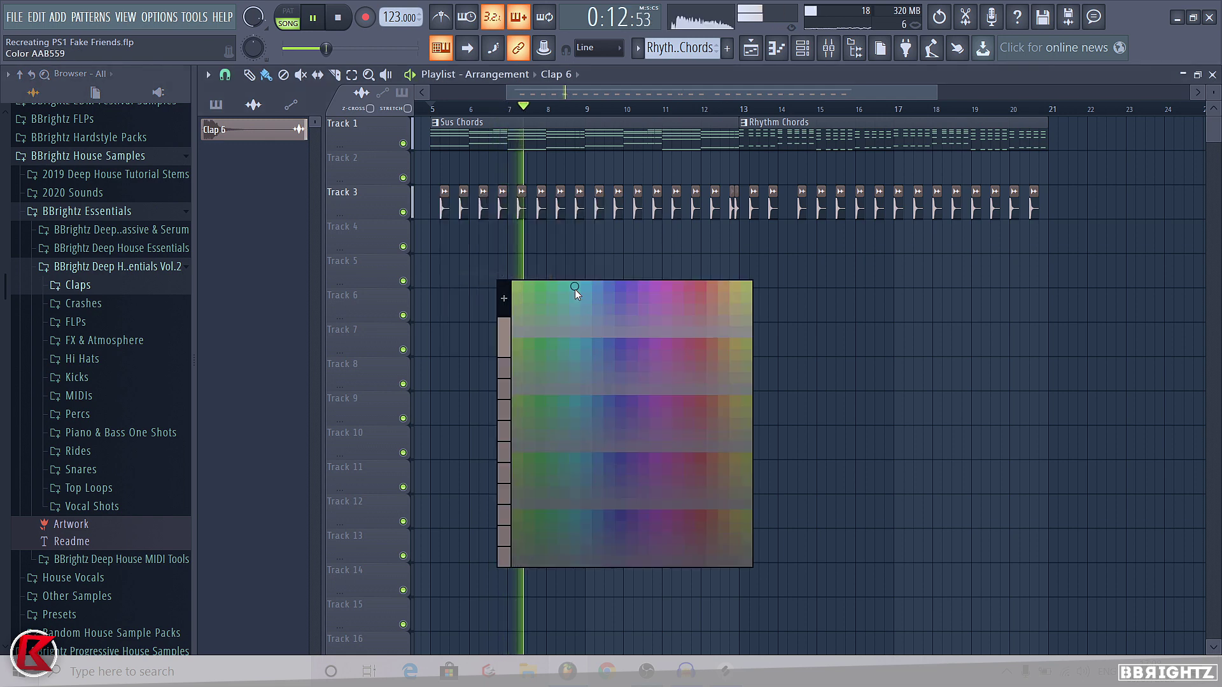
click(567, 285)
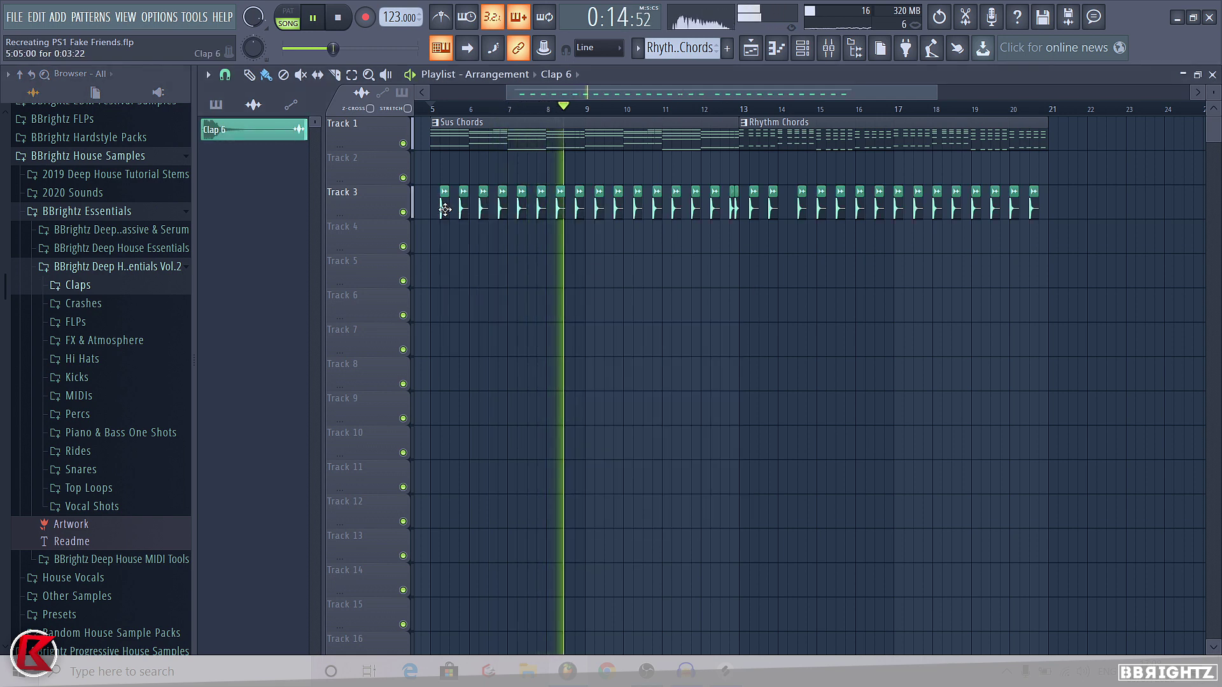
key(space)
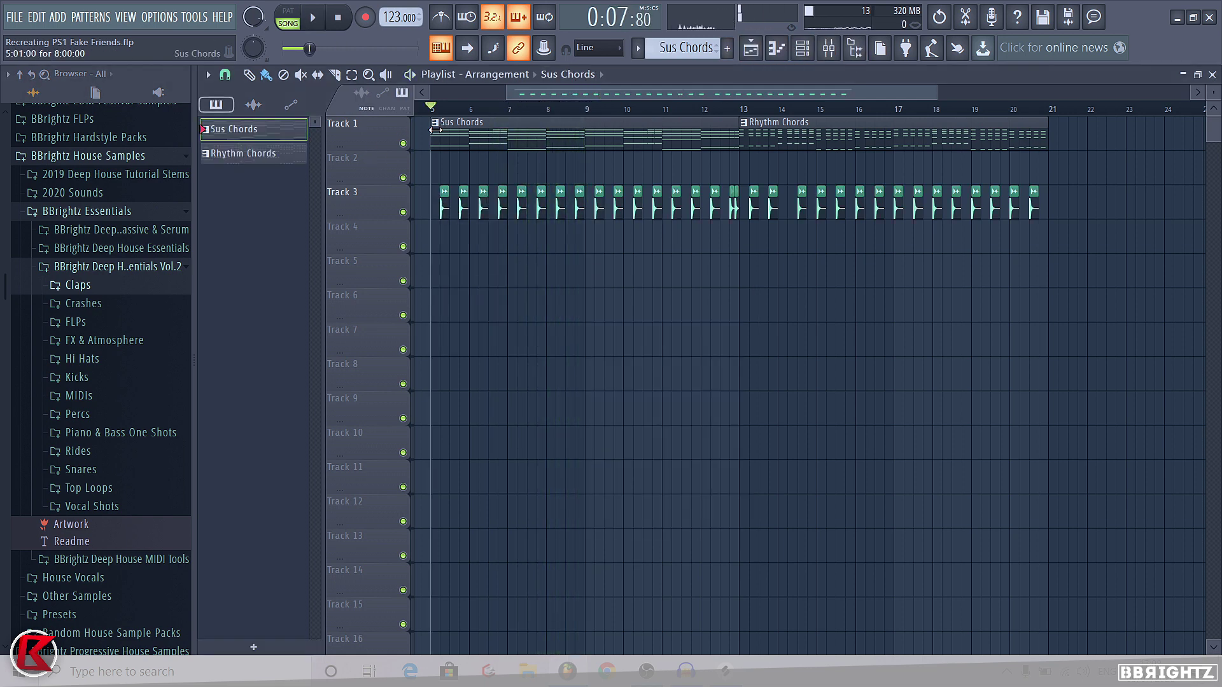
Step: Change the Sus Chords pattern colour to the purple-blue basic colour
click(435, 122)
click(460, 192)
click(466, 191)
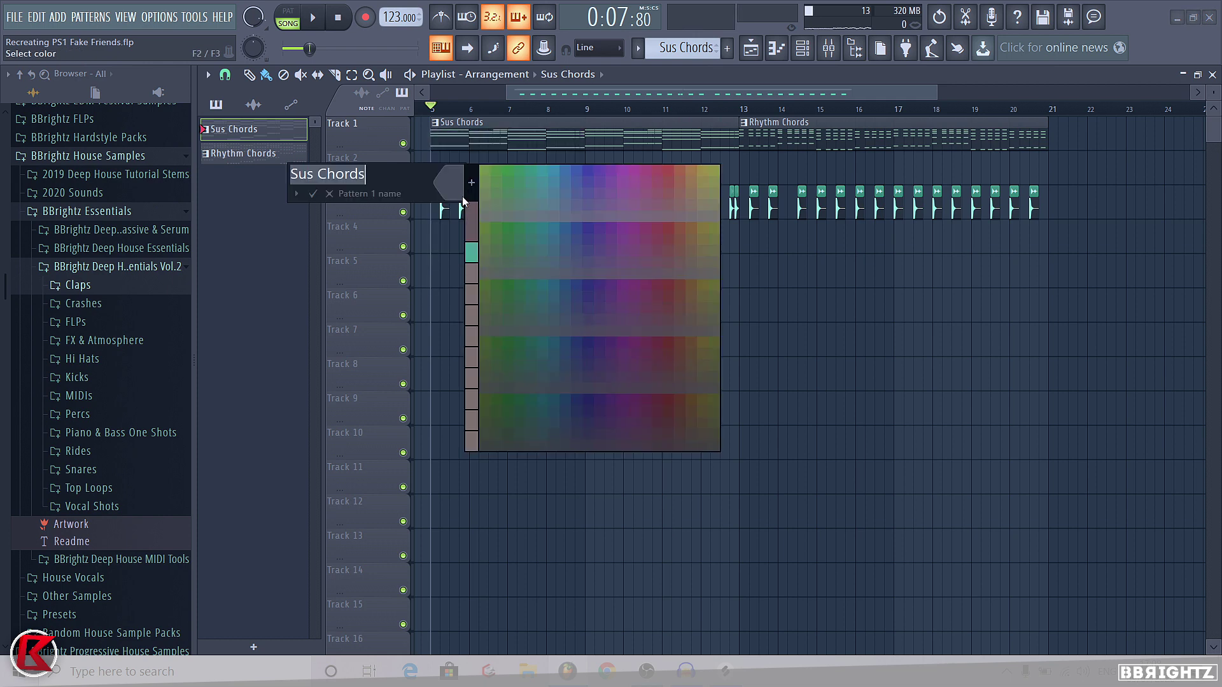
click(472, 186)
click(549, 191)
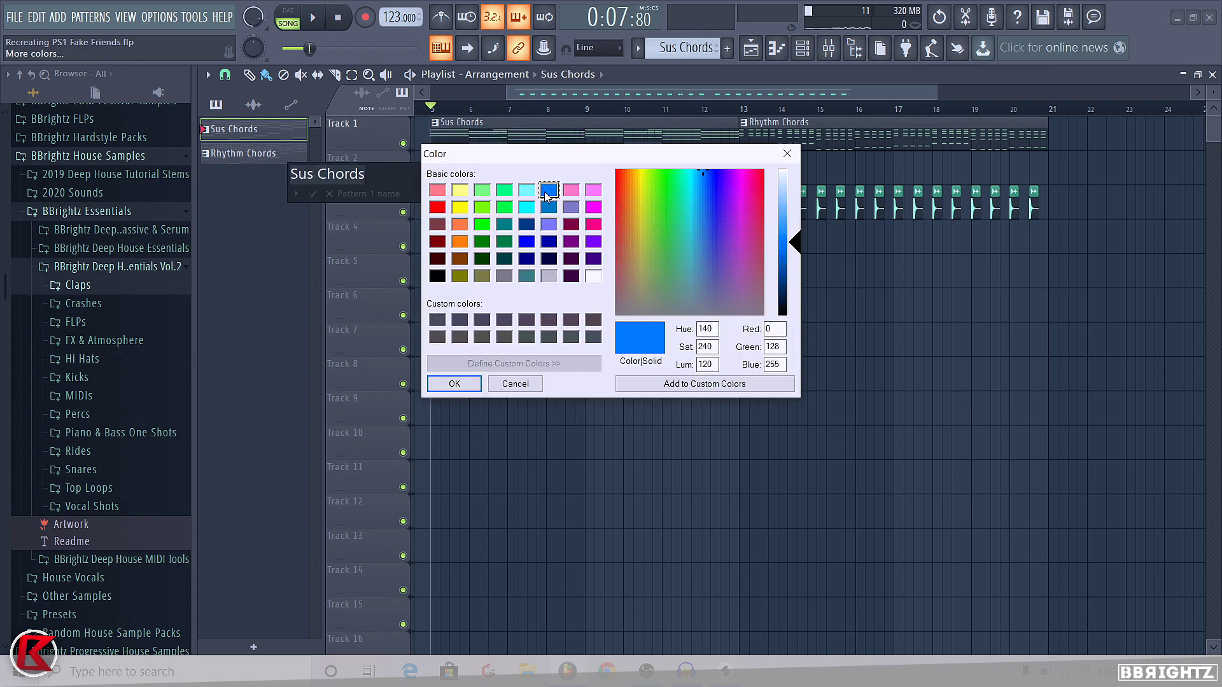
double_click(570, 207)
key(Return)
Step: Give the Rhythm Chords pattern the same purple colour as Sus Chords
click(744, 122)
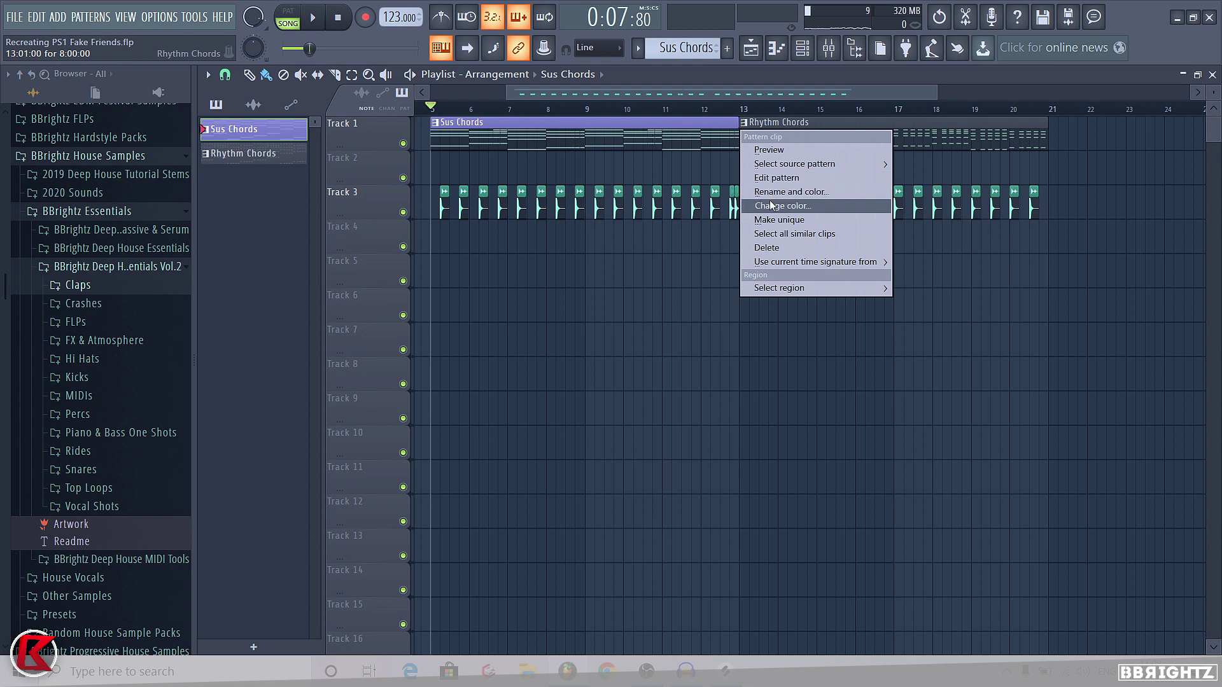
click(771, 205)
click(778, 295)
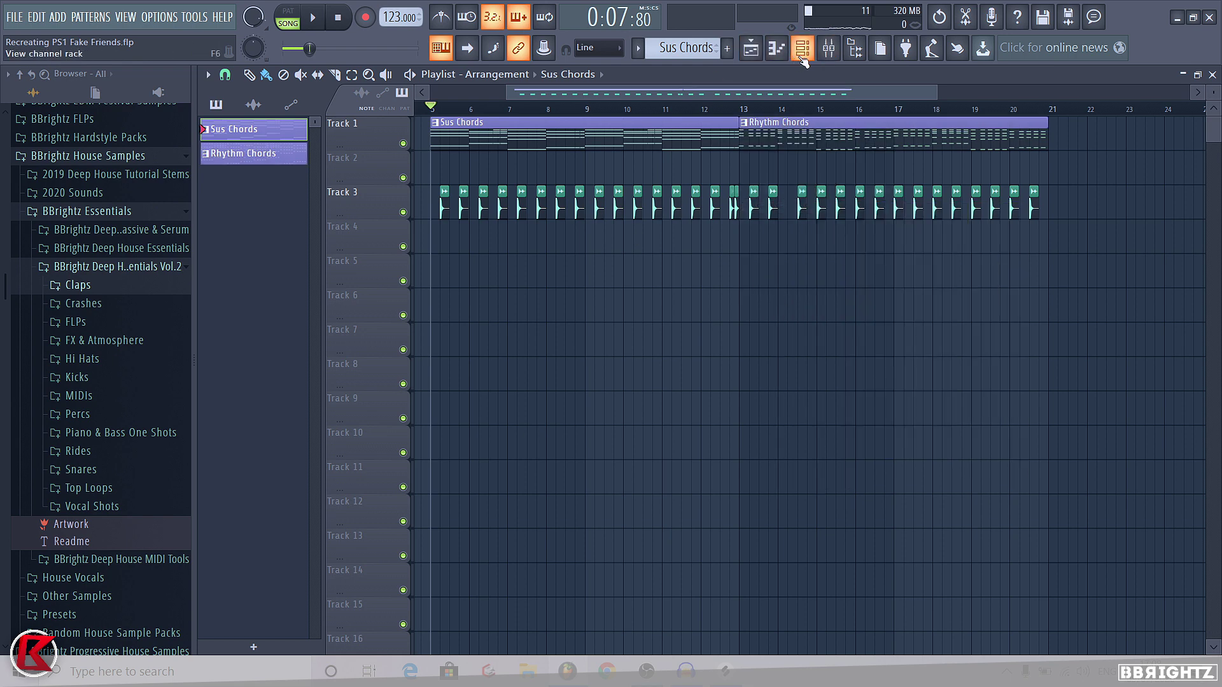
Step: Recolour the Keyzone Classic and M1 Piano channels purple and show all channels in the Channel rack
click(802, 49)
right_click(732, 169)
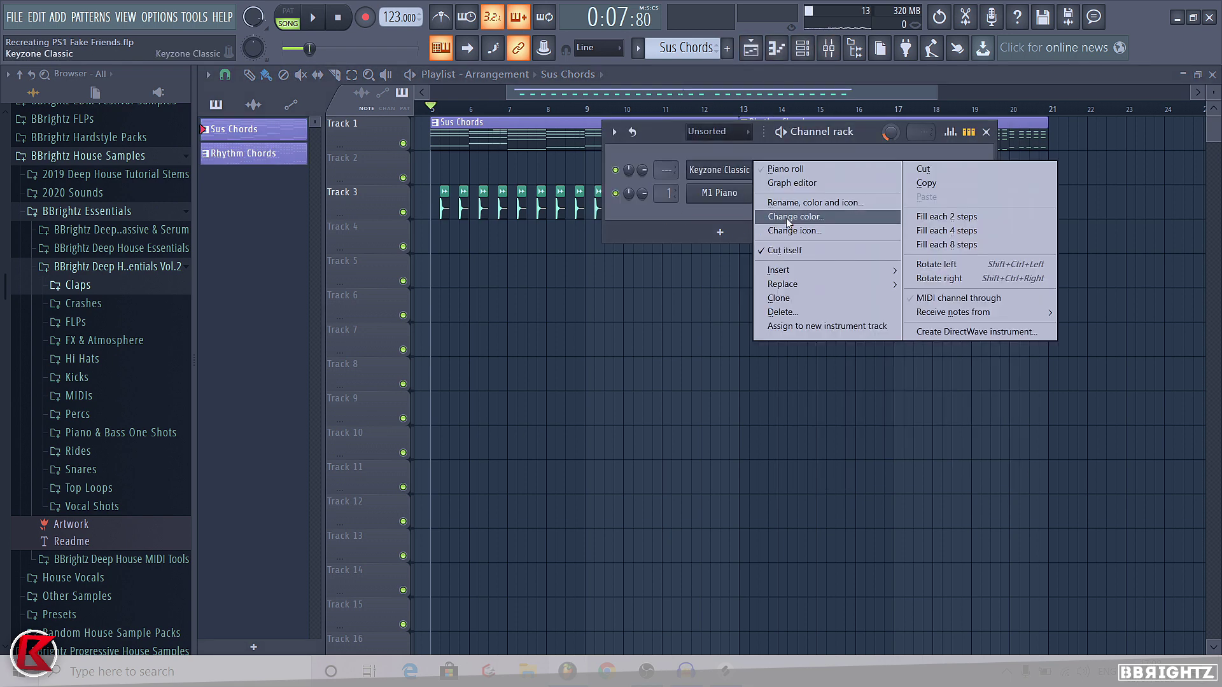
click(787, 217)
click(718, 131)
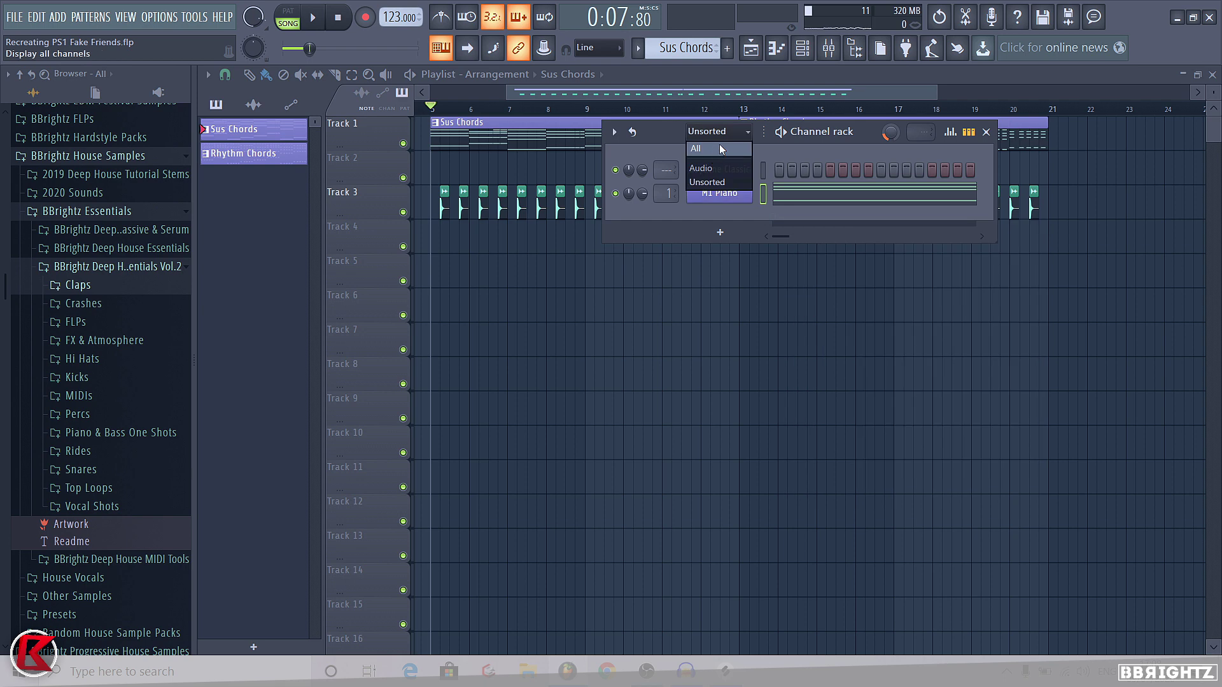
click(719, 145)
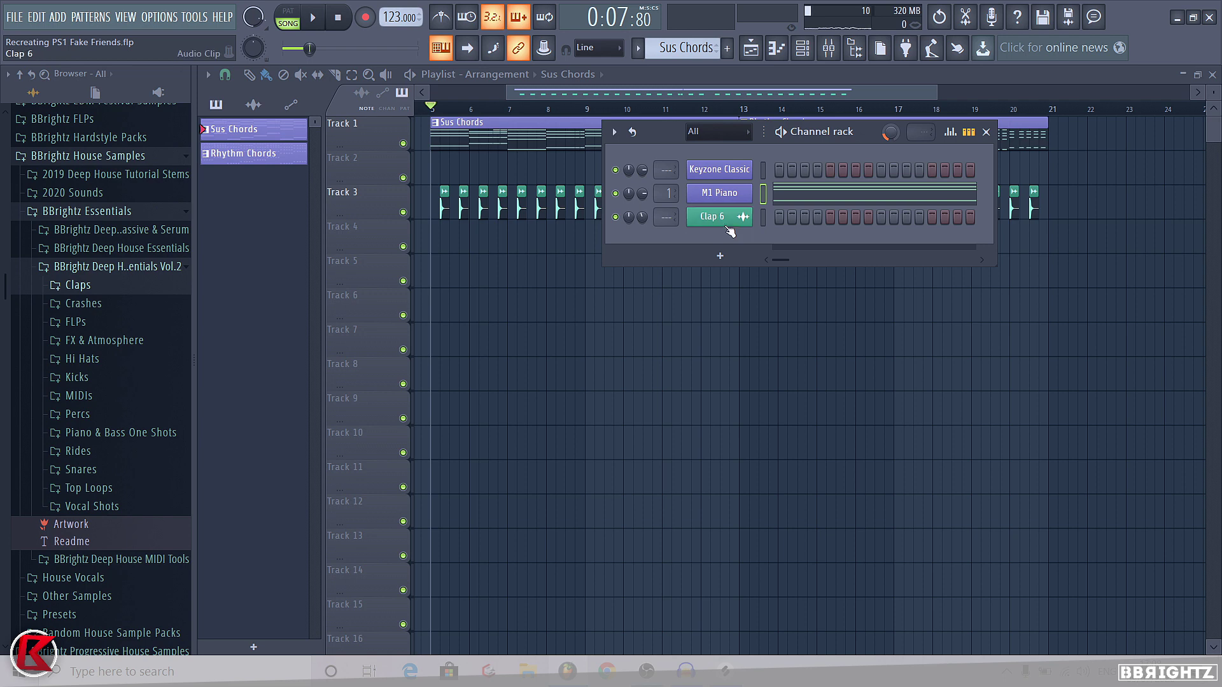
Step: Route the Clap 6 channel to mixer track 10 and play the arrangement
click(769, 217)
key(ctrl+l)
key(space)
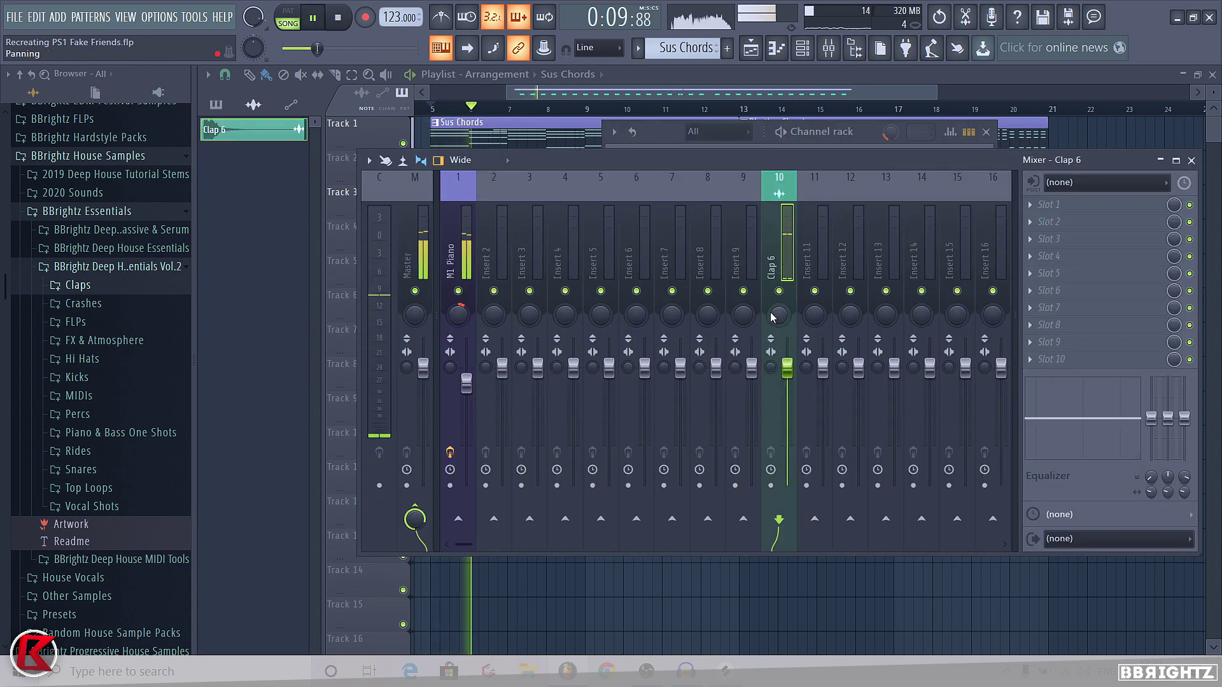
Step: Add Fruity Reeverb 2 in slot 3 of the Clap 6 mixer track, using the Drum Room preset with a 42% wet level
click(1057, 239)
click(700, 275)
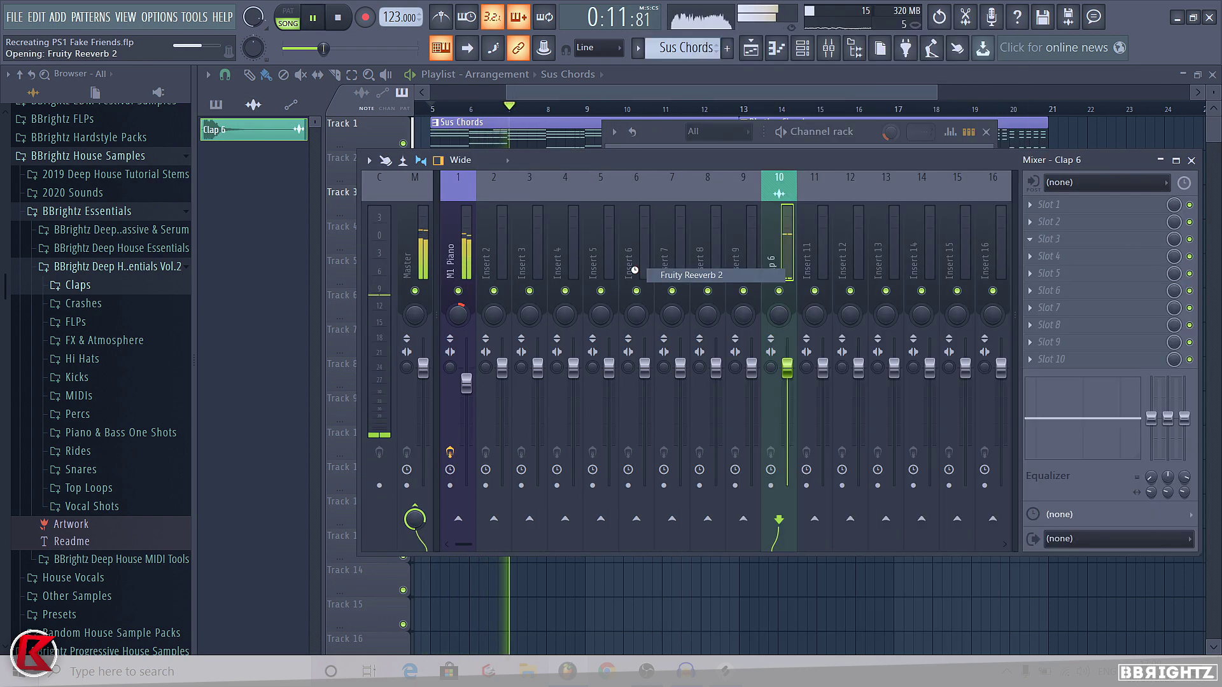
right_click(585, 133)
click(622, 198)
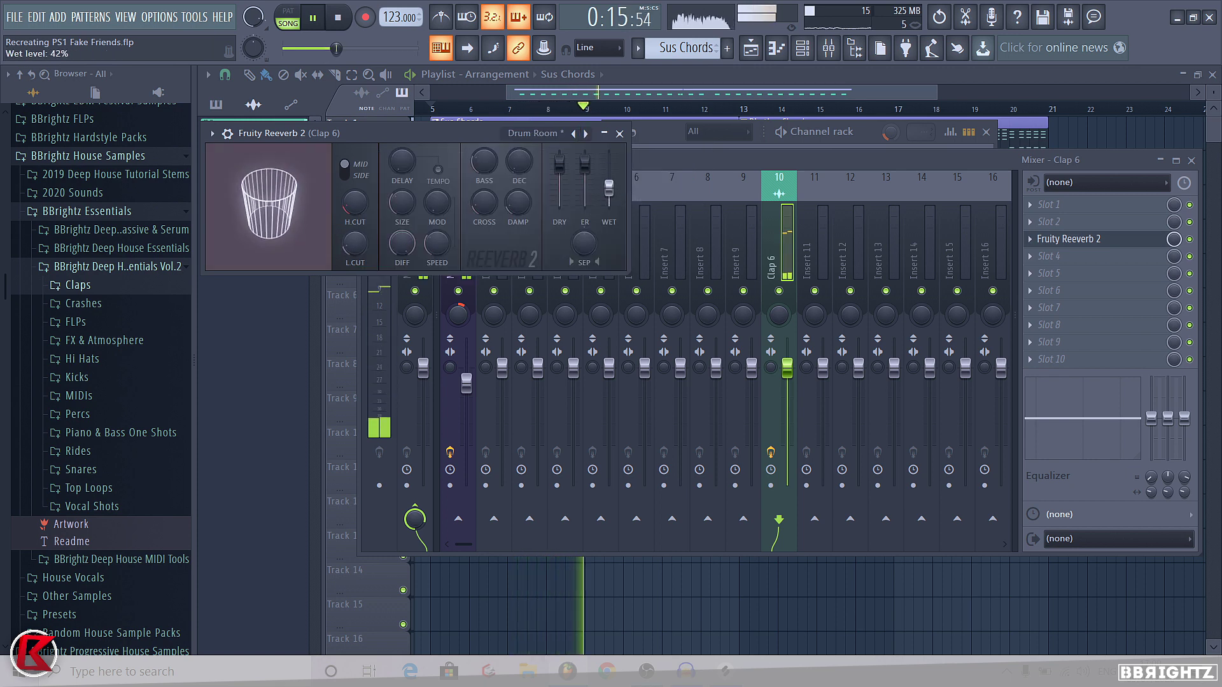
click(619, 133)
Step: Stop playback and add Fruity parametric EQ 2 in slot 5 of the M1 Piano mixer track
click(467, 384)
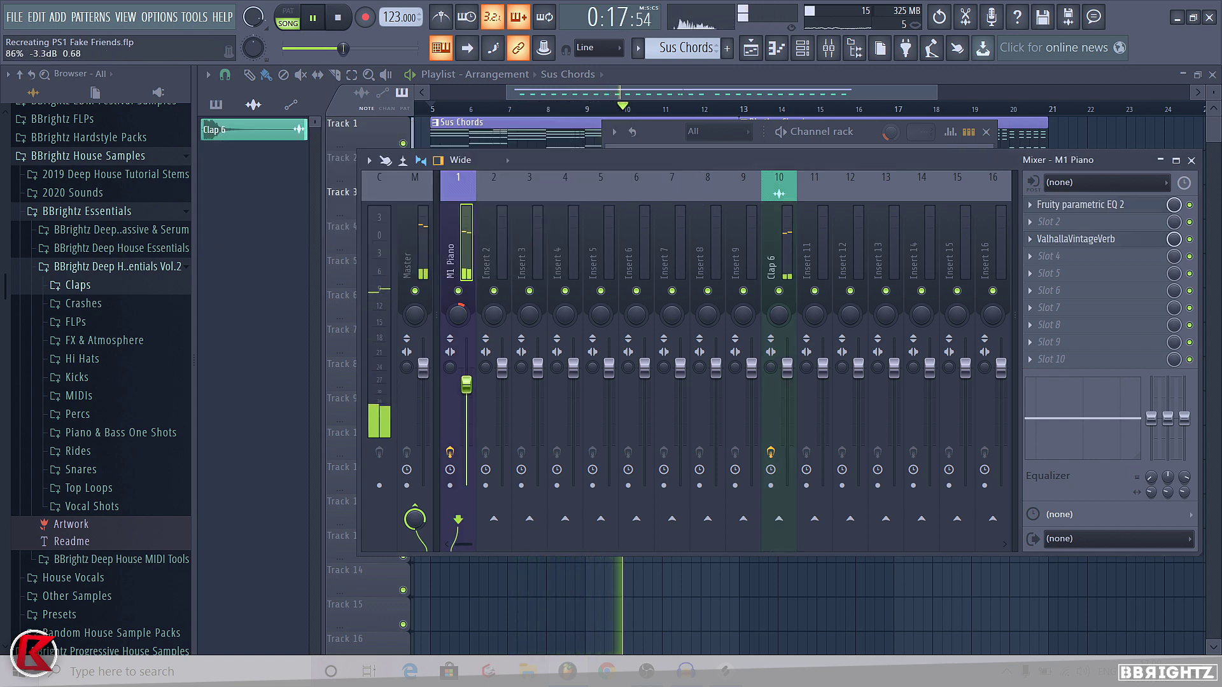
key(space)
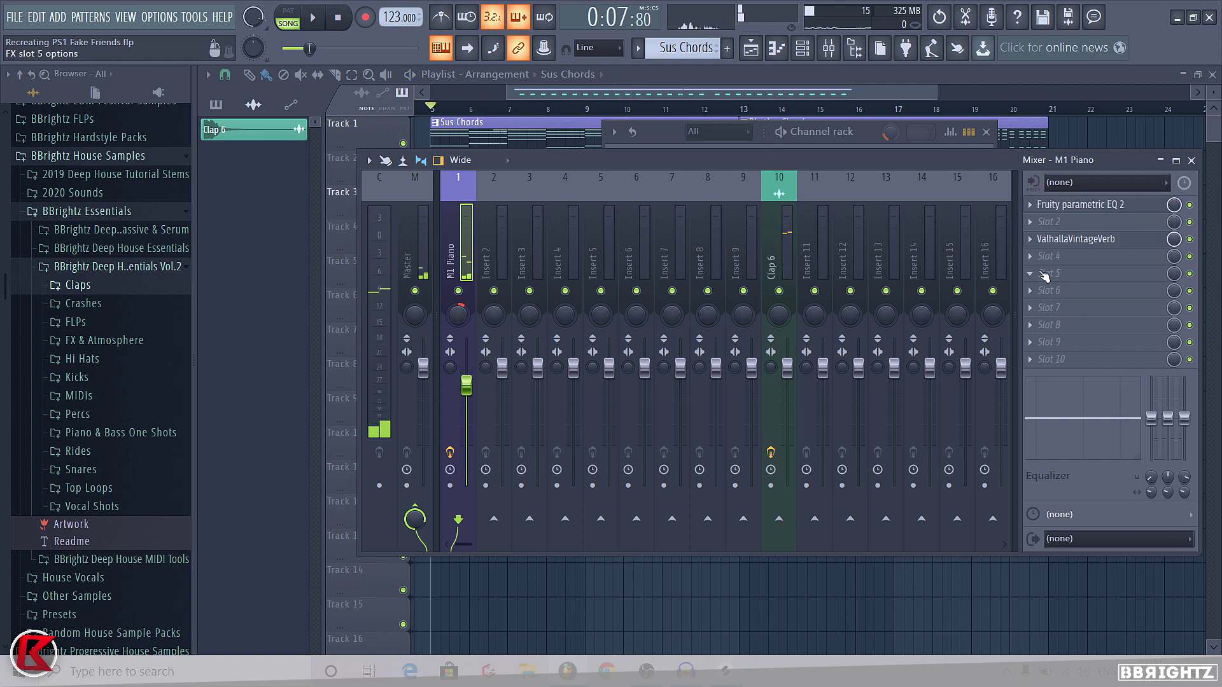
click(1051, 273)
click(847, 218)
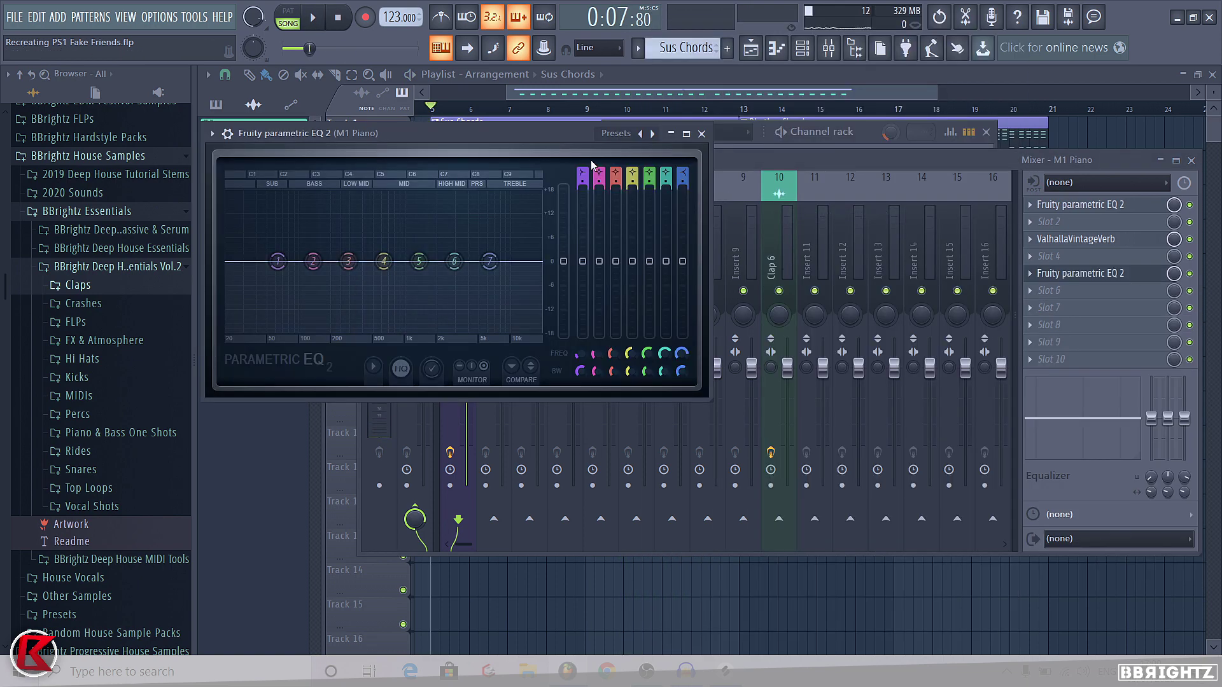
Step: Make EQ band 1 a high-pass filter, lower band 2 to about -1.8 dB at 97 Hz, and play the result
click(580, 173)
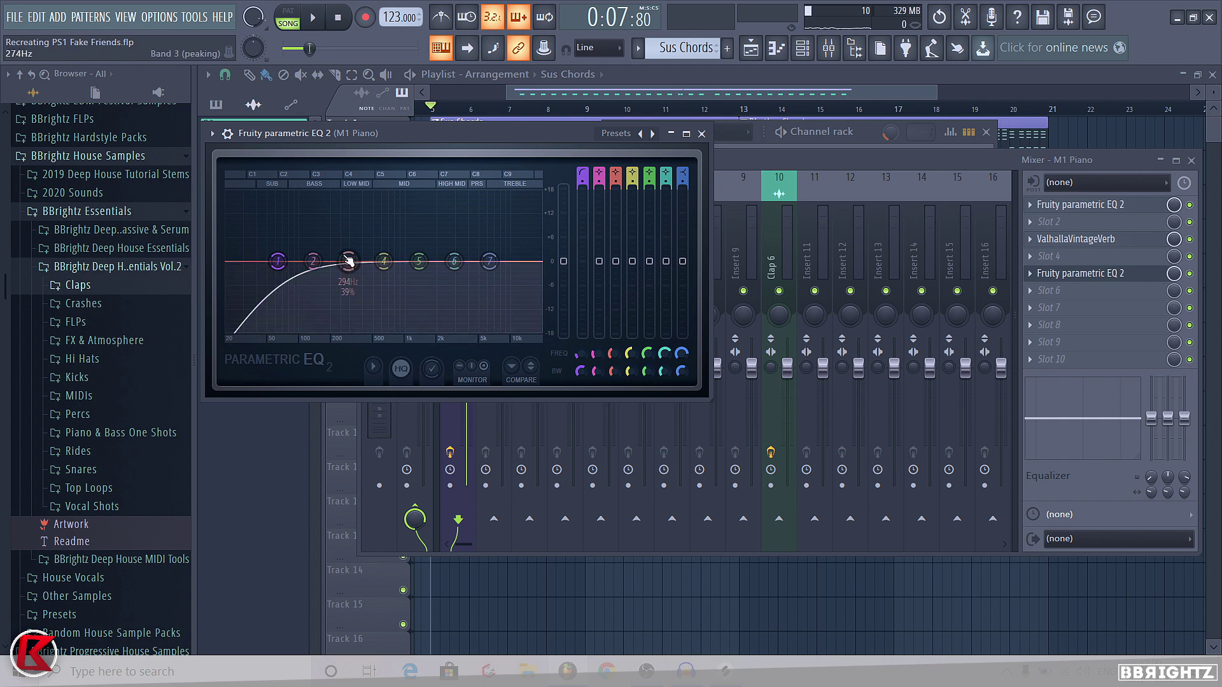
drag(308, 274, 297, 266)
key(space)
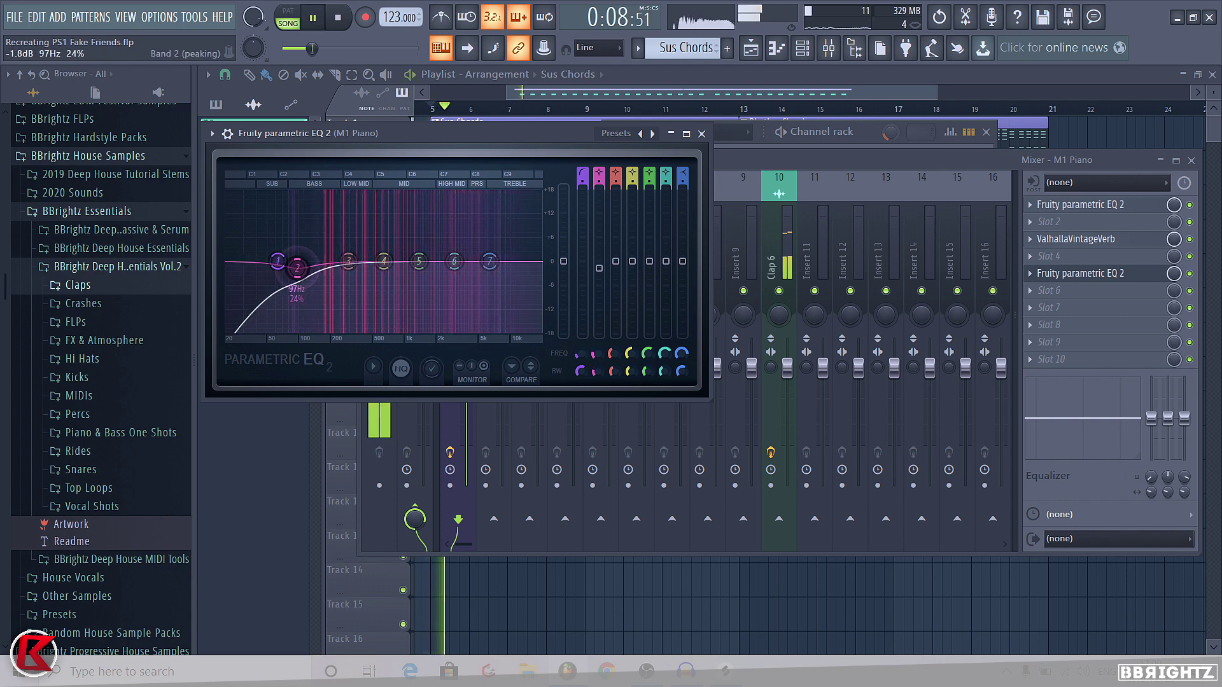
Step: Compare the M1 Piano sound with the slot 5 EQ bypassed and enabled
click(1191, 275)
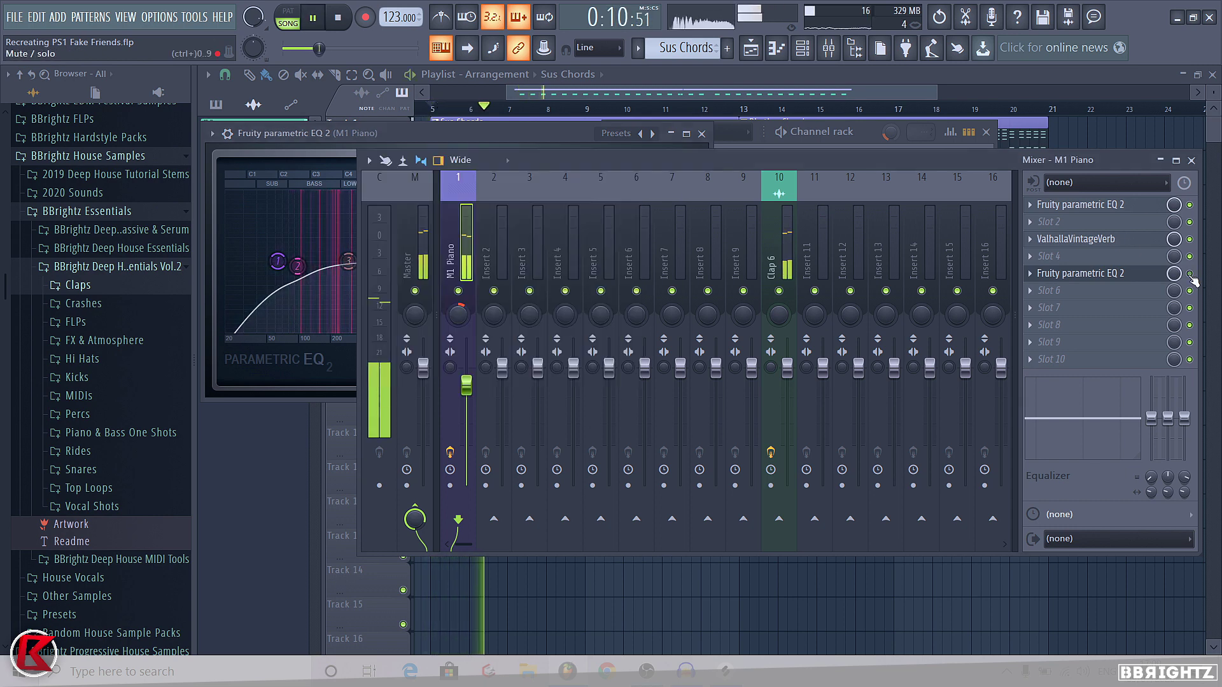
click(1190, 275)
click(1120, 275)
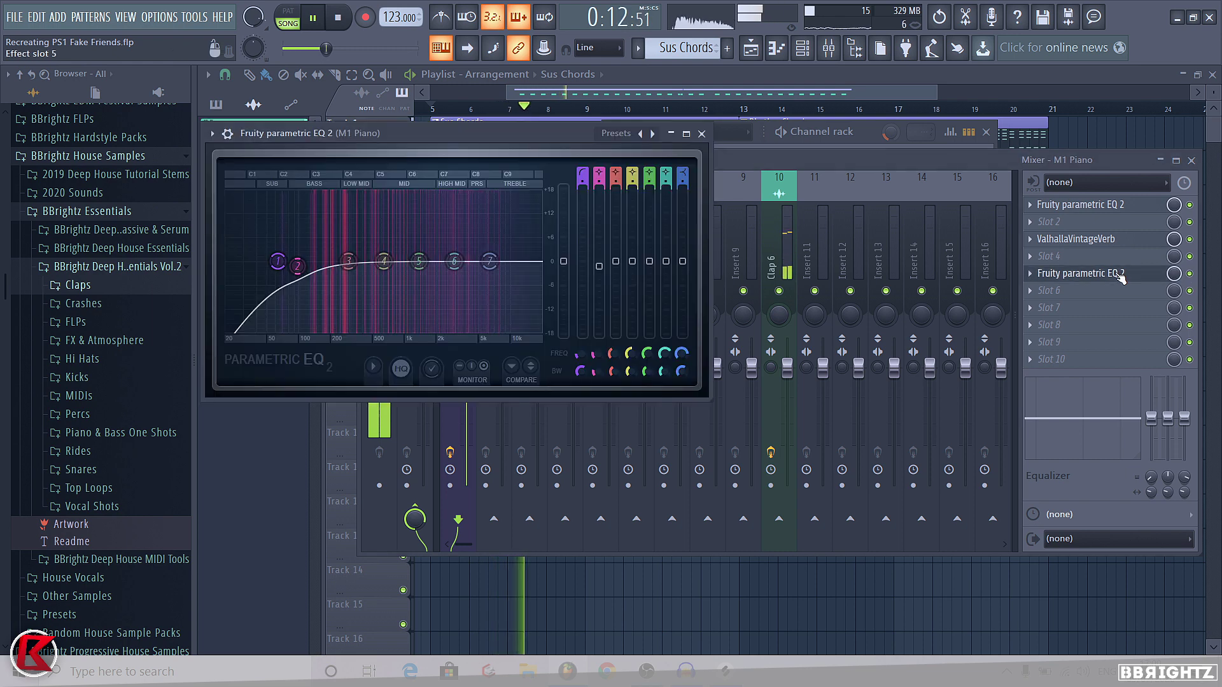
Step: Close the EQ, Mixer and Channel rack, stop playback, and open the Crashes folder in the sample browser
key(Escape)
key(F9)
key(F6)
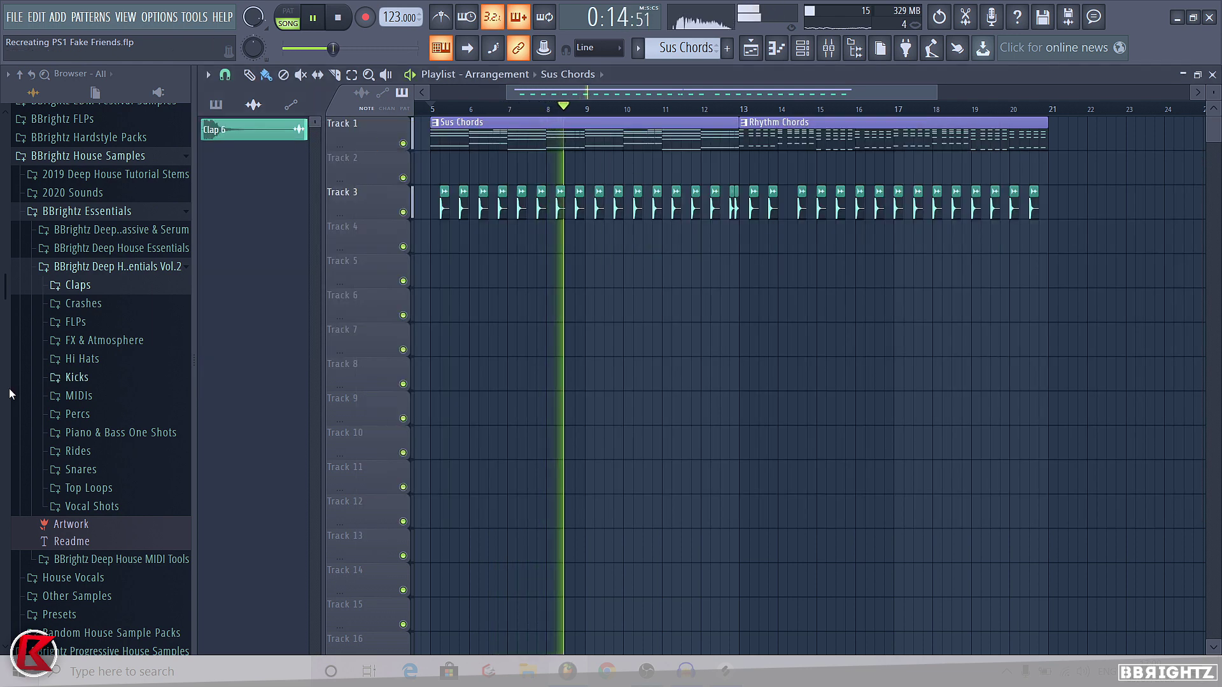
key(space)
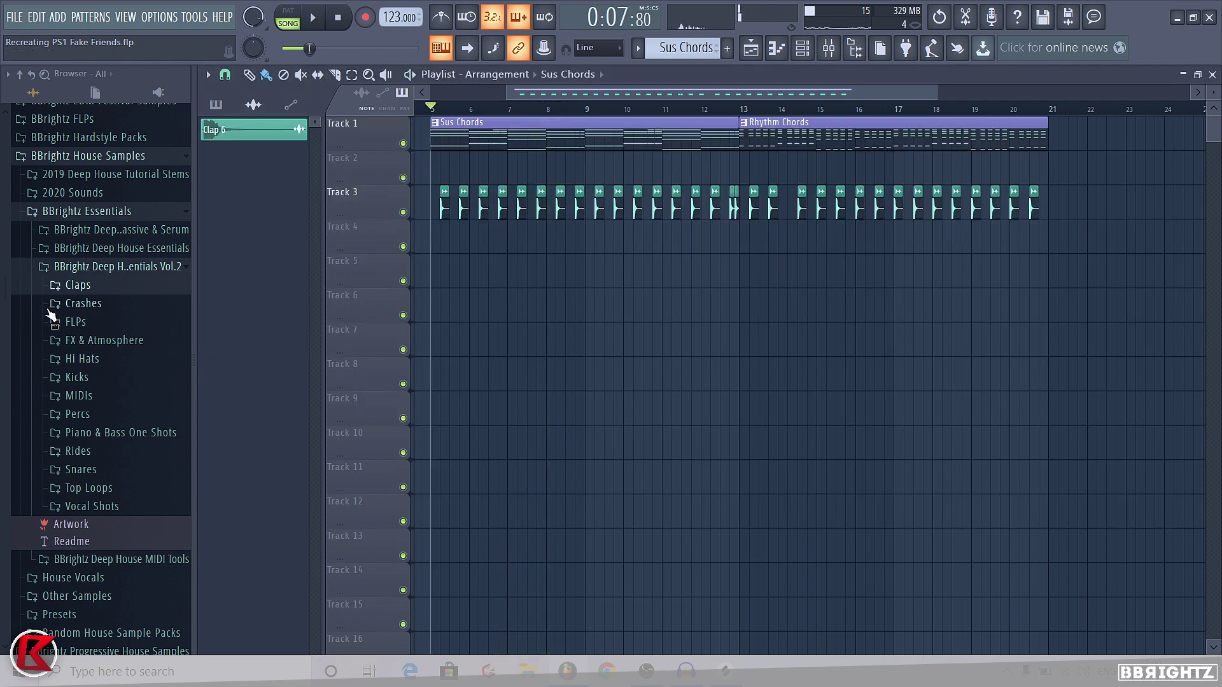
click(83, 303)
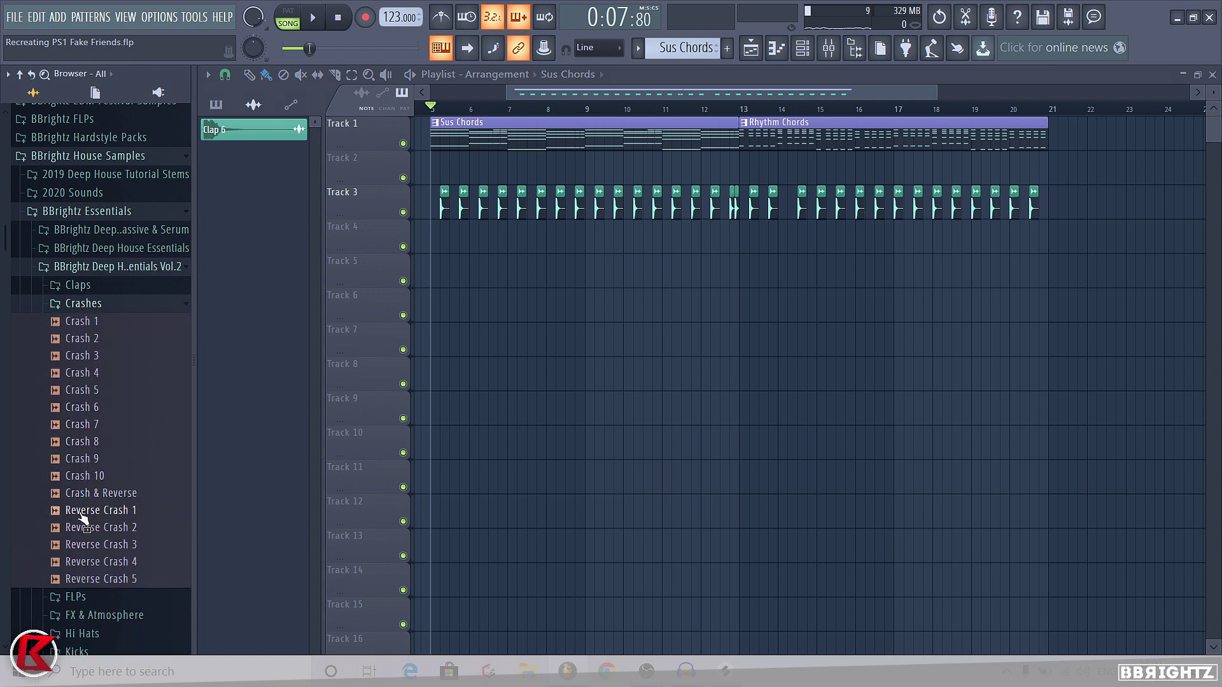
Step: Audition the reverse crash samples and place Reverse Crash 4 on Track 9 so it ends at bar 5, where Sus Chords begins
key(Down)
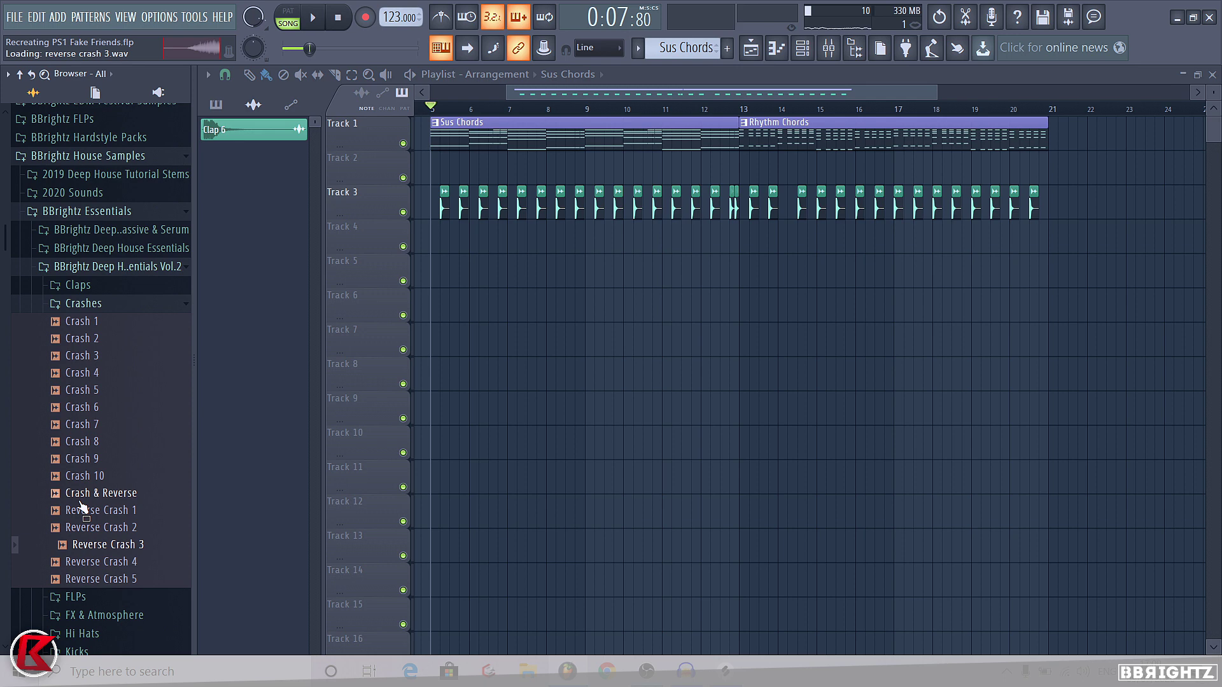
key(Down)
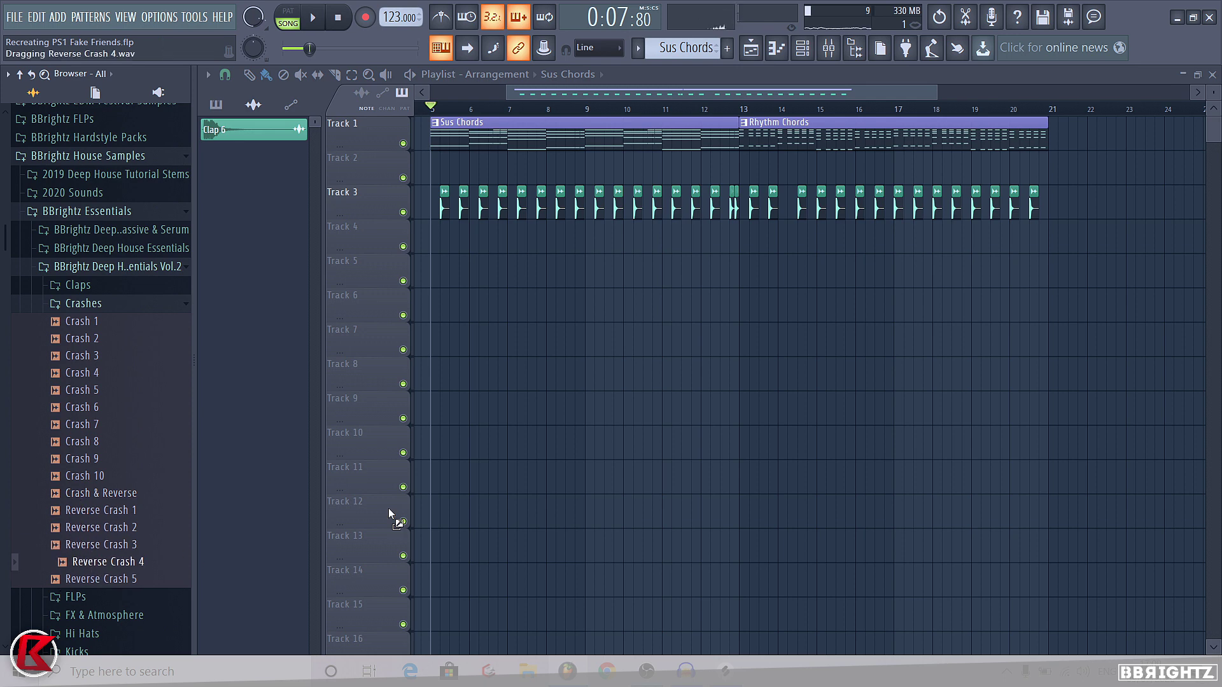
drag(390, 513, 541, 393)
scroll(573, 184, up, 2)
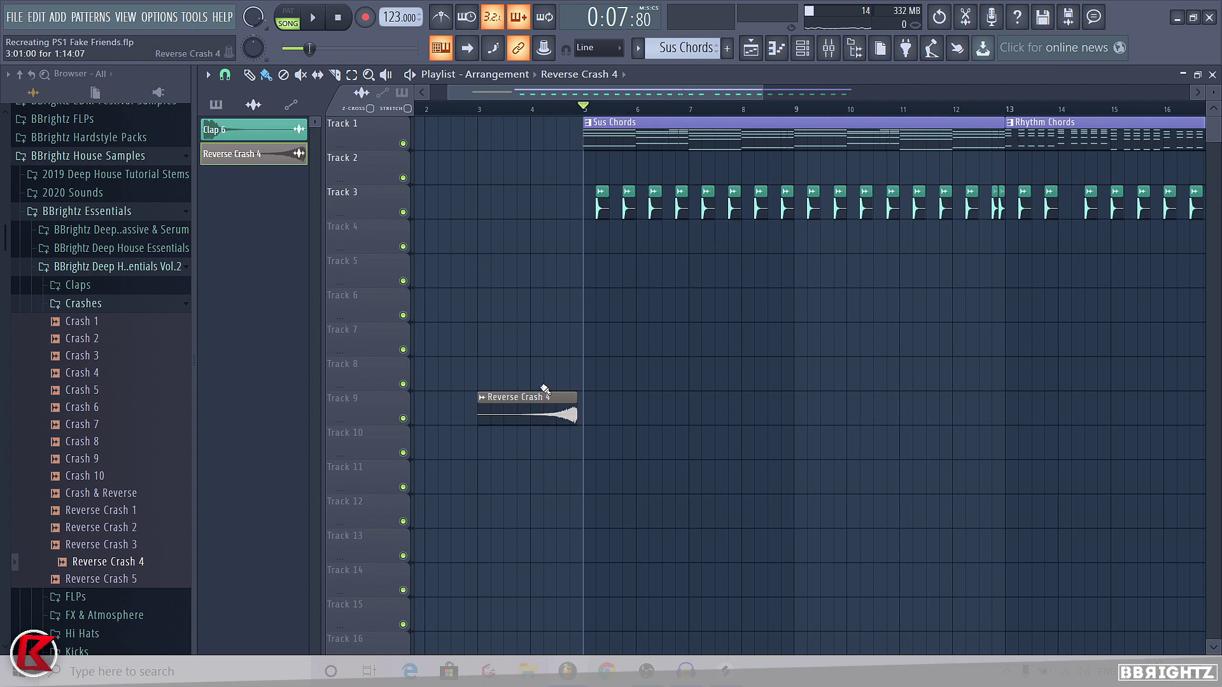
scroll(570, 397, up, 5)
scroll(571, 397, up, 2)
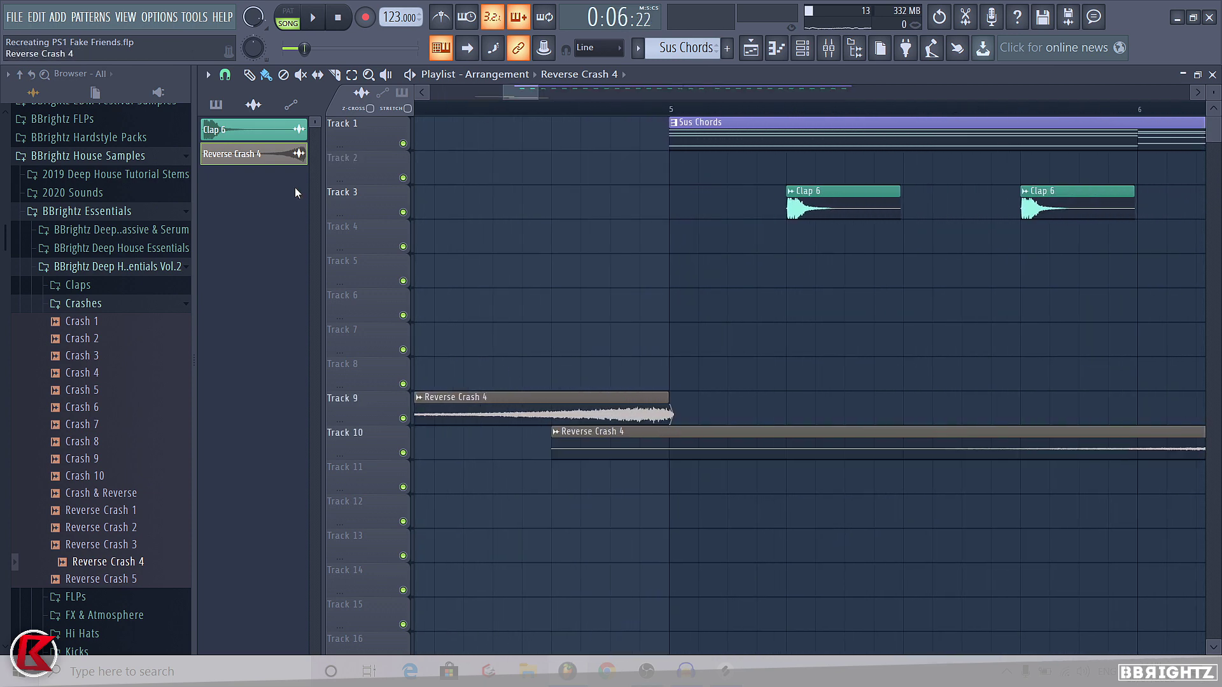
Step: Lower the Reverse Crash 4 channel volume to about 28% while the section plays
key(space)
double_click(643, 401)
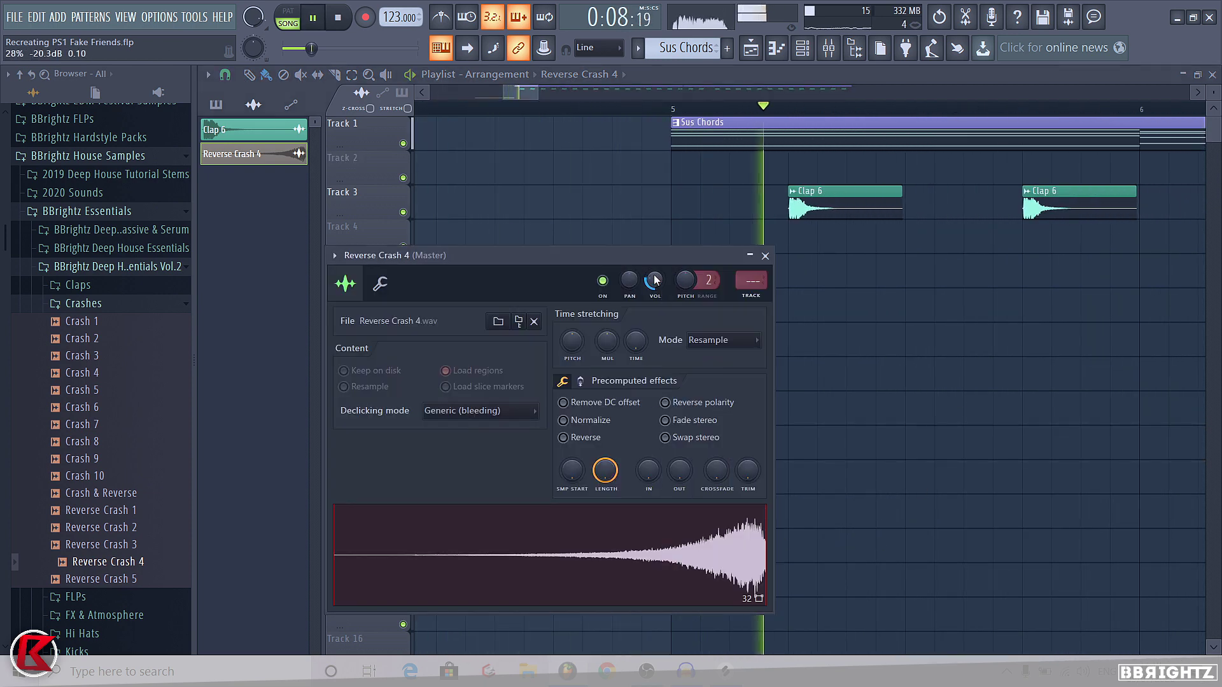
click(765, 255)
key(space)
Step: Audition Crash 1 from the Vol.2 pack, and open the Crashes folder of the BBrightz Deep House Essentials pack instead
click(82, 425)
click(102, 322)
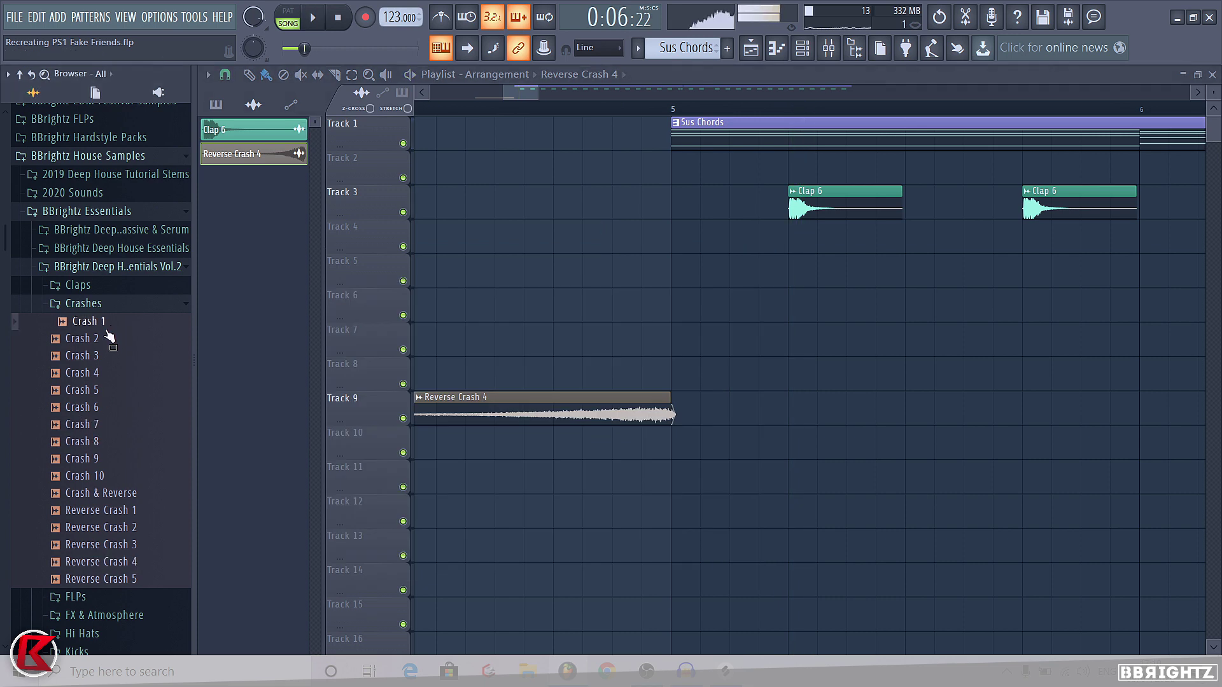
click(96, 303)
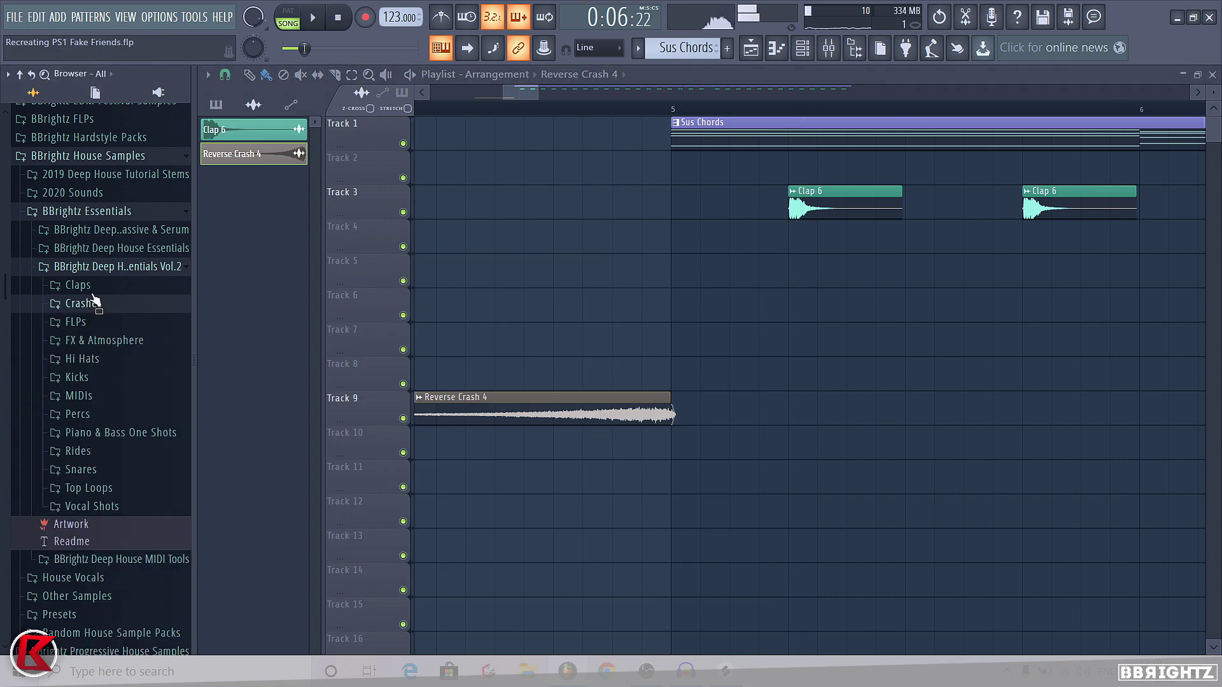
click(105, 248)
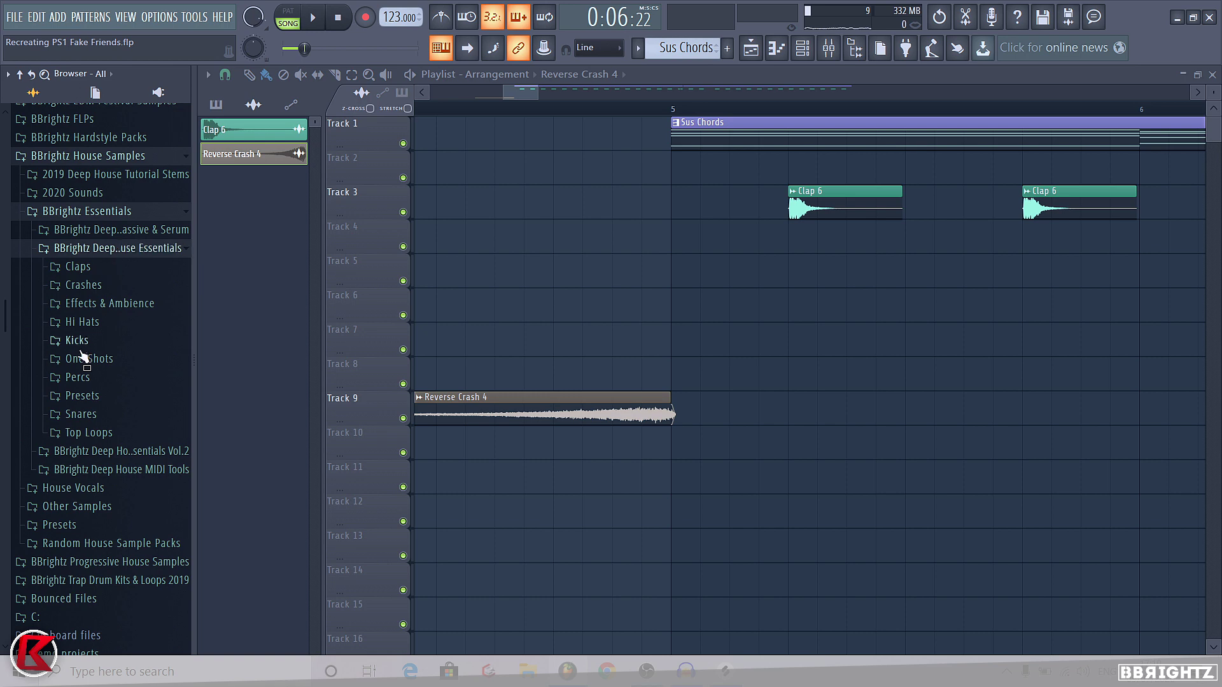
click(88, 285)
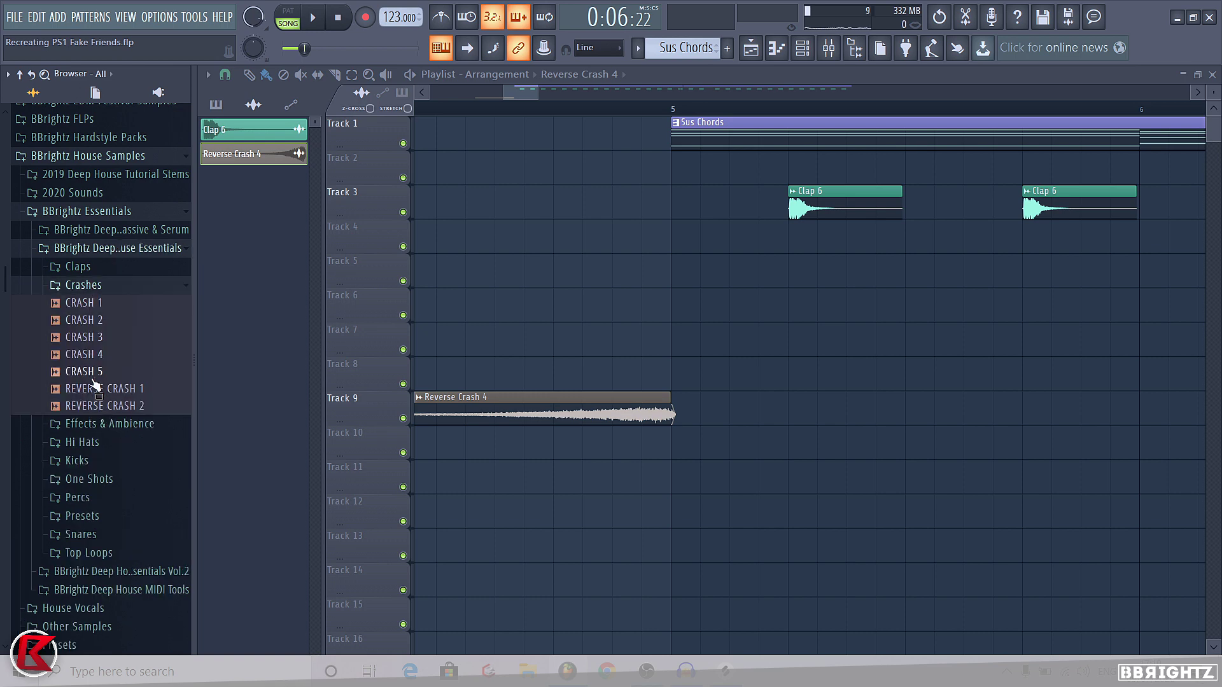
Step: Place CRASH 4 on Track 9 at bar 5, directly after Reverse Crash 4, and trim the clip to one bar
drag(96, 369, 726, 408)
double_click(755, 411)
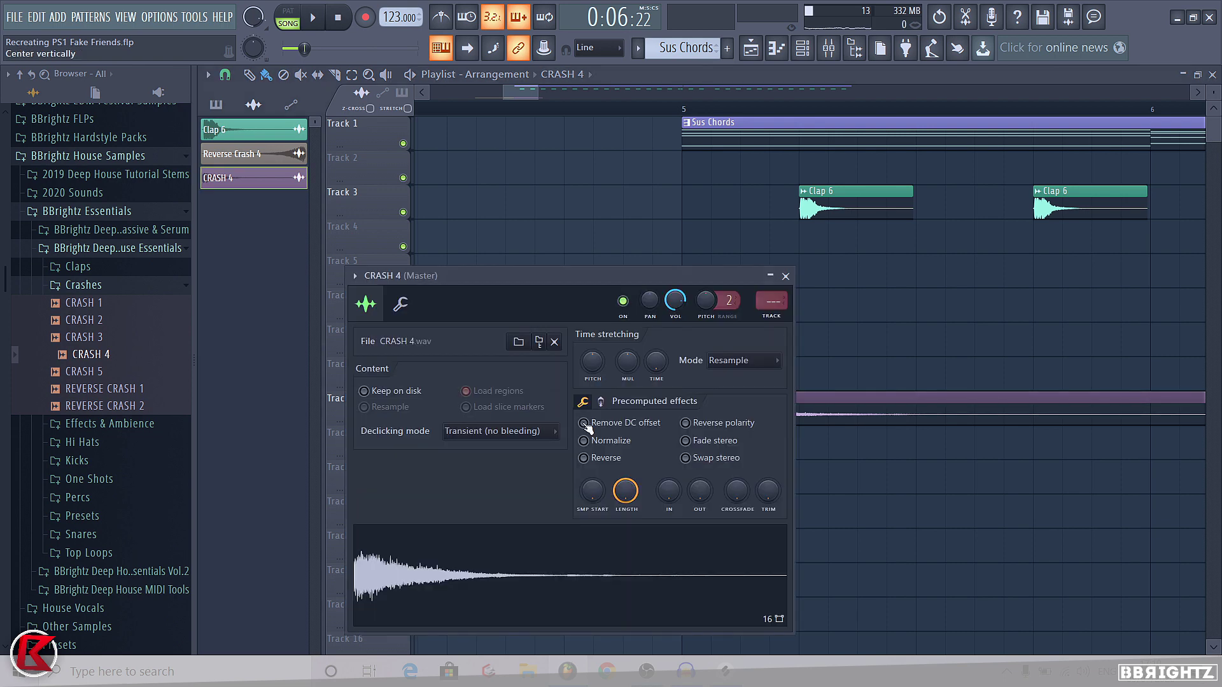
key(Escape)
scroll(785, 450, down, 5)
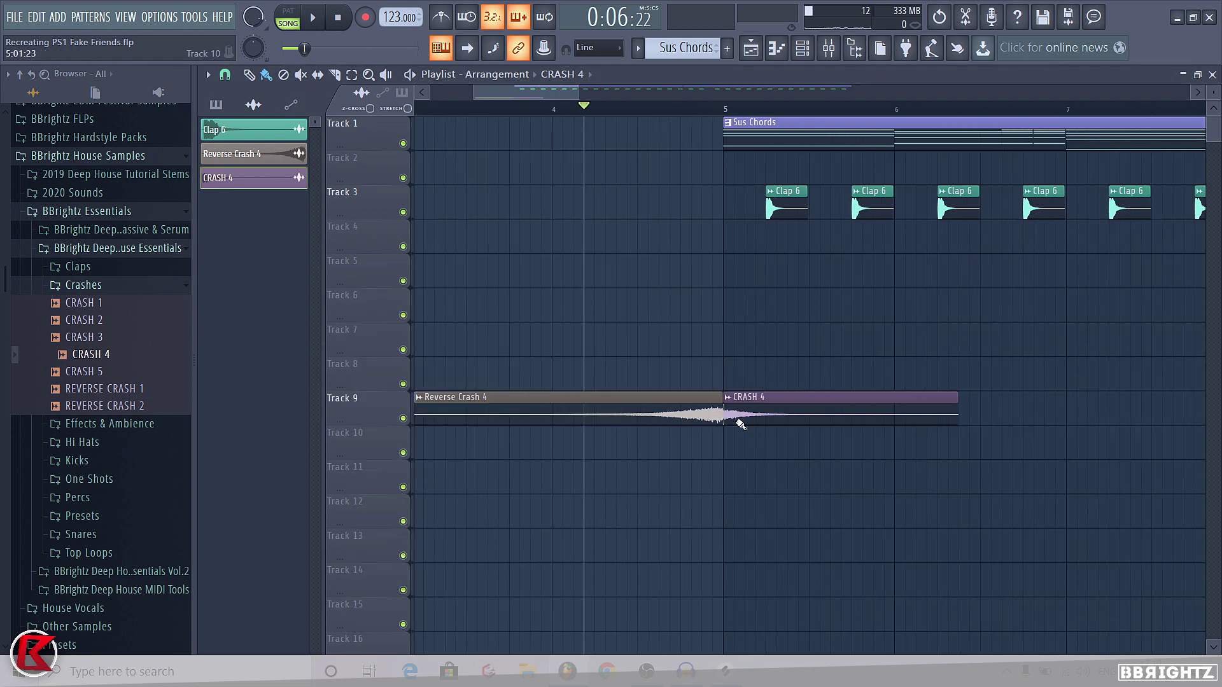
key(c)
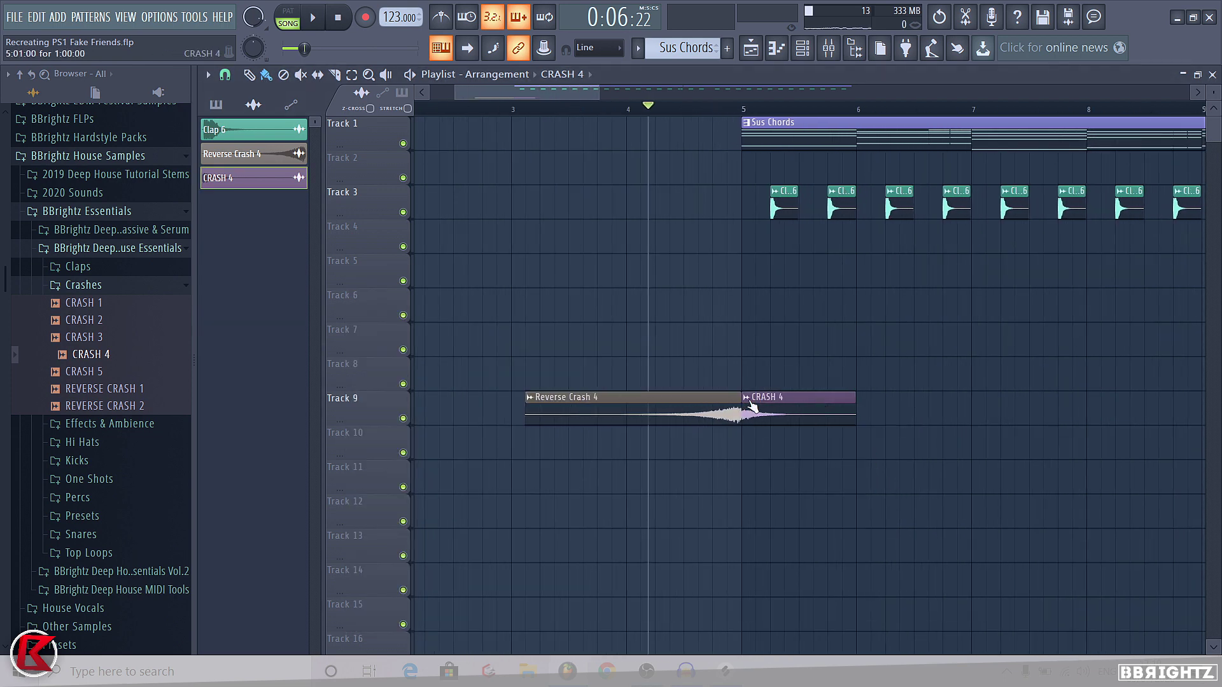
Step: Recolor the CRASH 4 and Reverse Crash 4 clips in the same orange
click(747, 398)
click(764, 480)
click(991, 362)
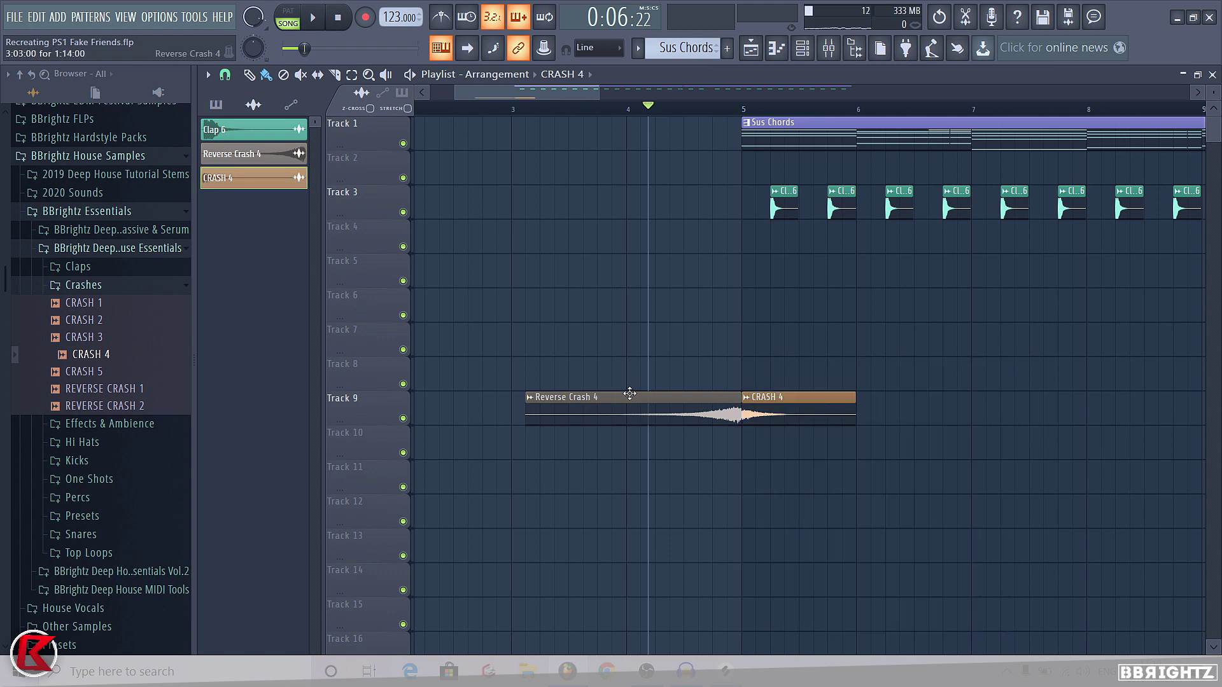
click(532, 404)
click(554, 481)
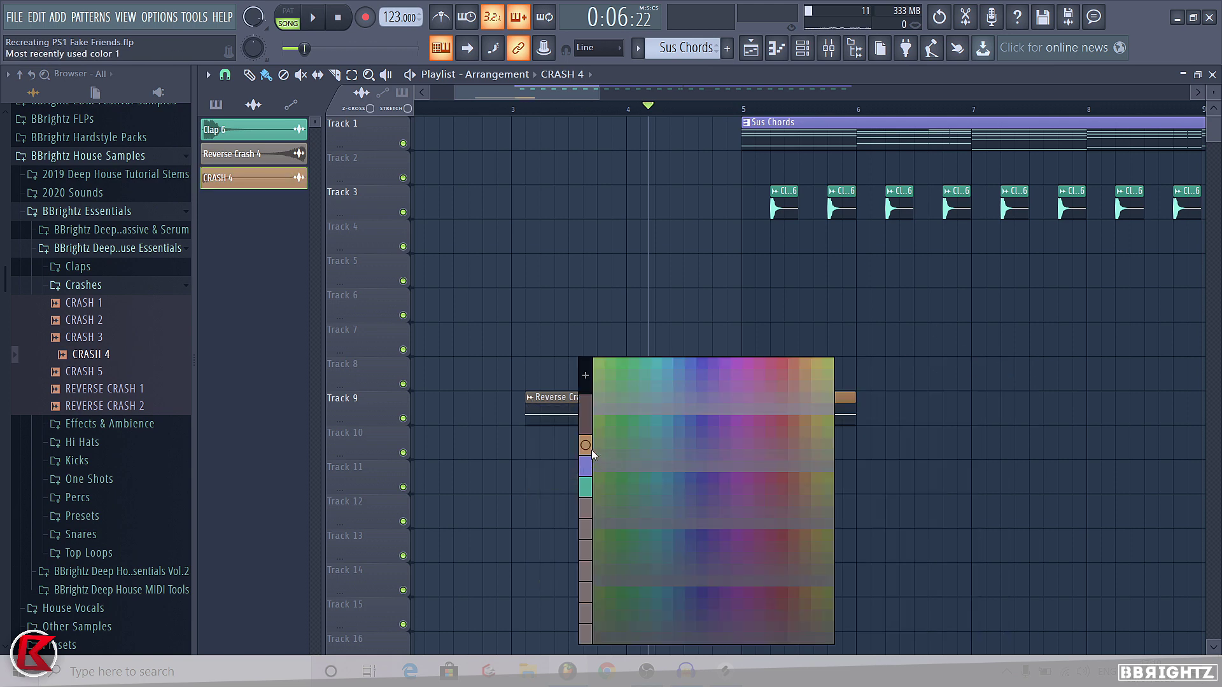
click(590, 449)
Step: Route the Reverse Crash 4 and CRASH 4 channels to mixer tracks 20 and 21
click(802, 49)
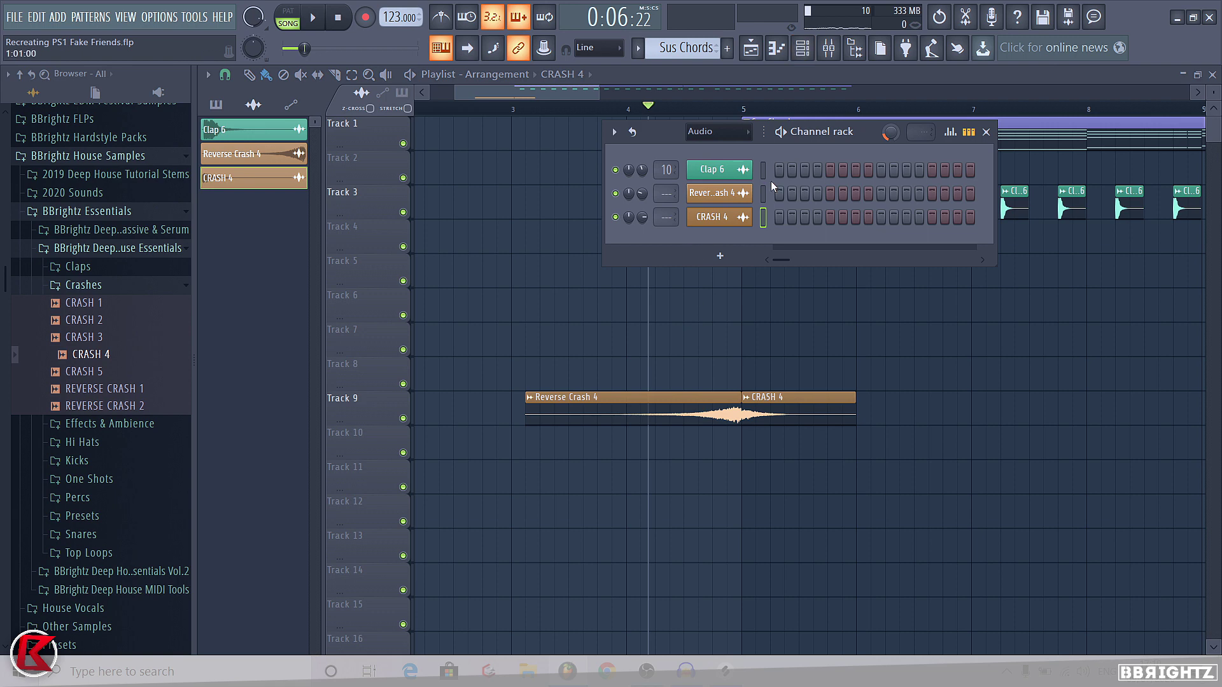
click(829, 49)
right_click(807, 225)
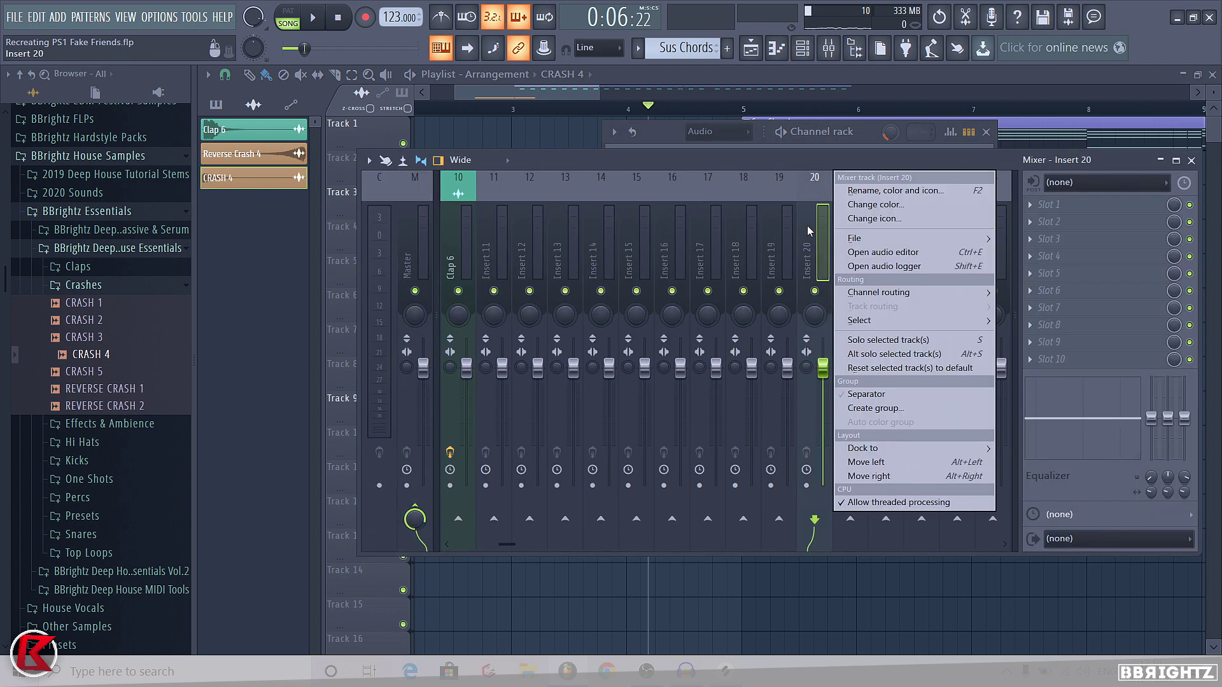
click(764, 290)
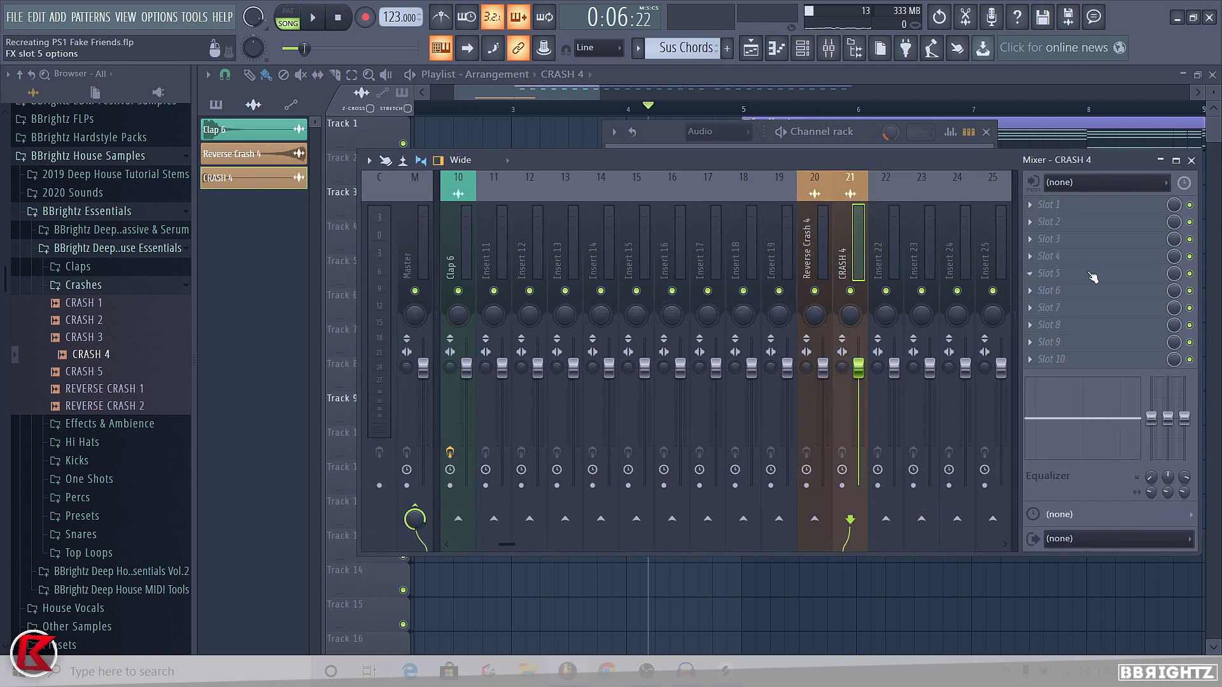
Step: Add Fruity delay 2 in slot 3 of the CRASH 4 mixer track and lower that track's fader during playback
click(1050, 239)
click(690, 233)
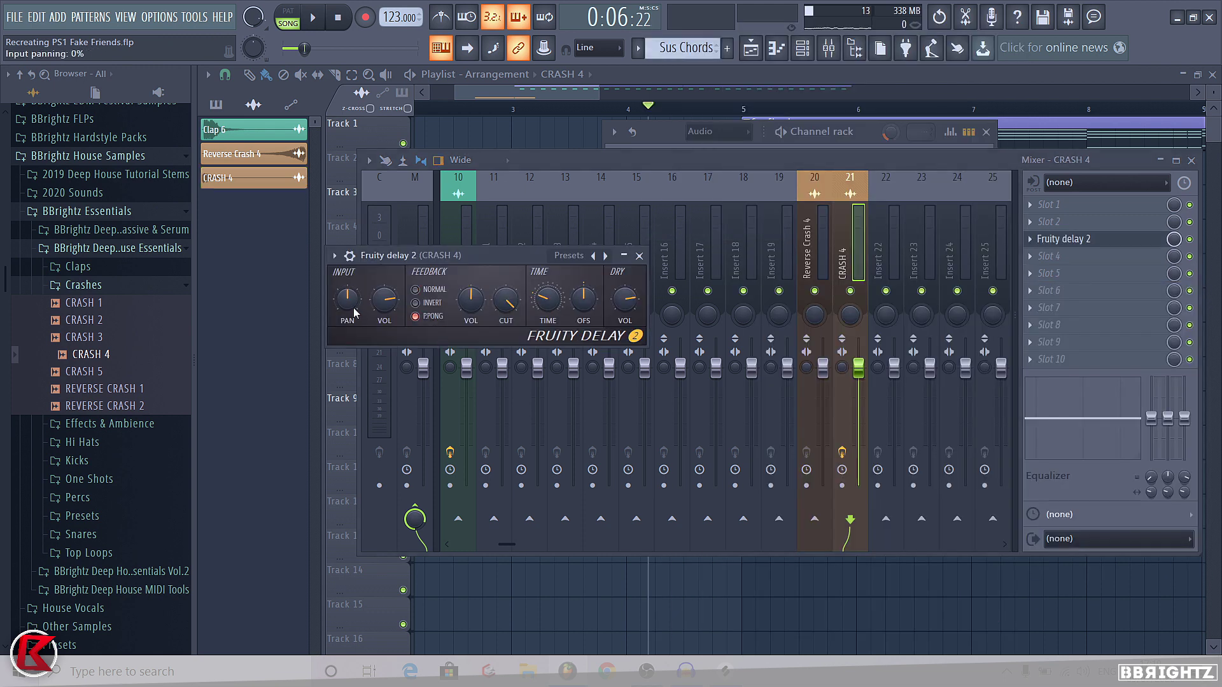
drag(870, 370, 870, 415)
key(space)
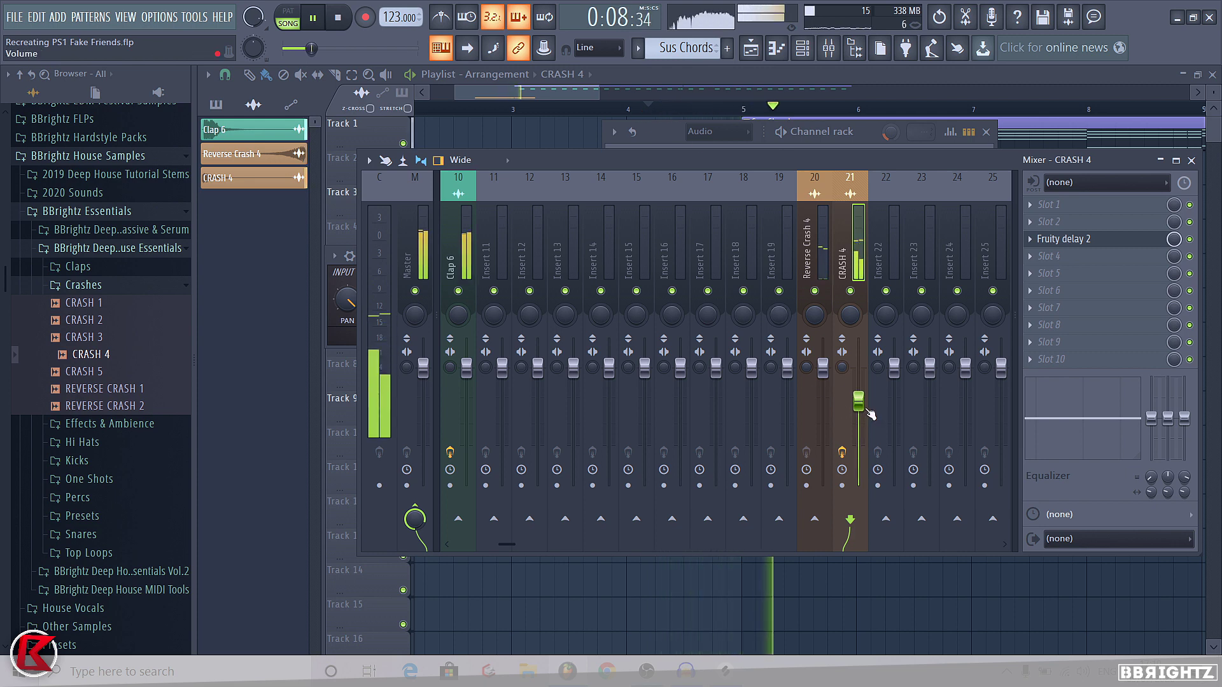
click(824, 263)
key(space)
Step: Add ValhallaVintageVerb in slot 3 of the Reverse Crash 4 mixer track
key(F9)
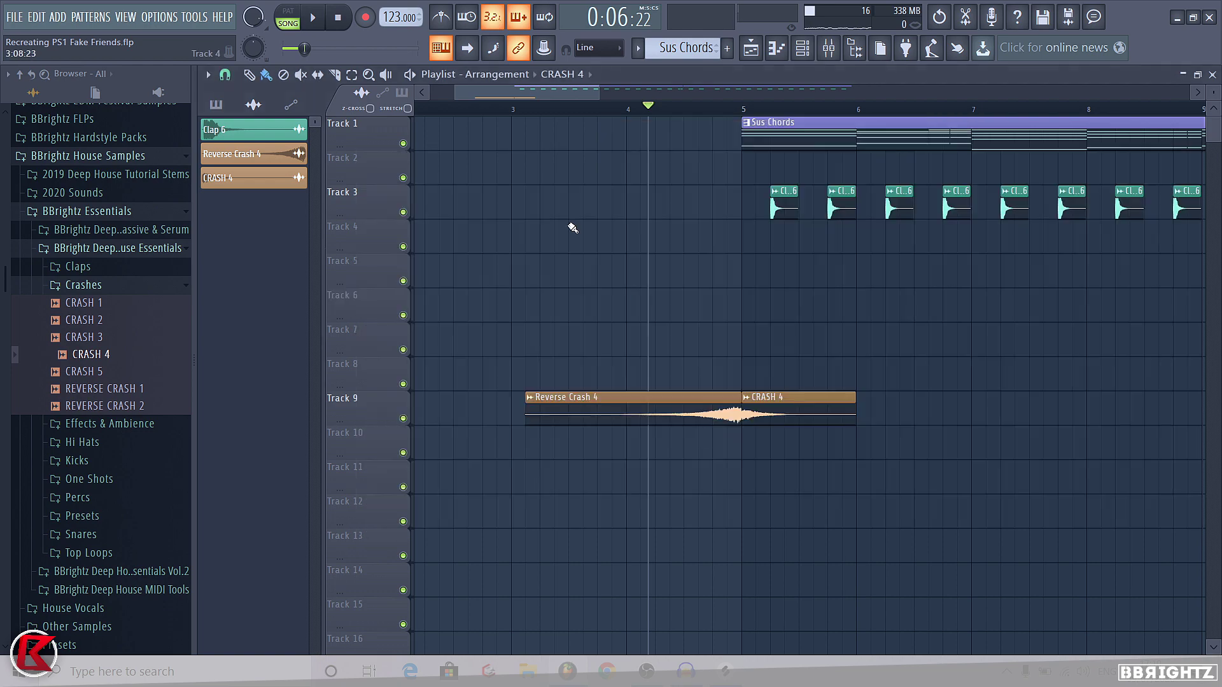
key(F9)
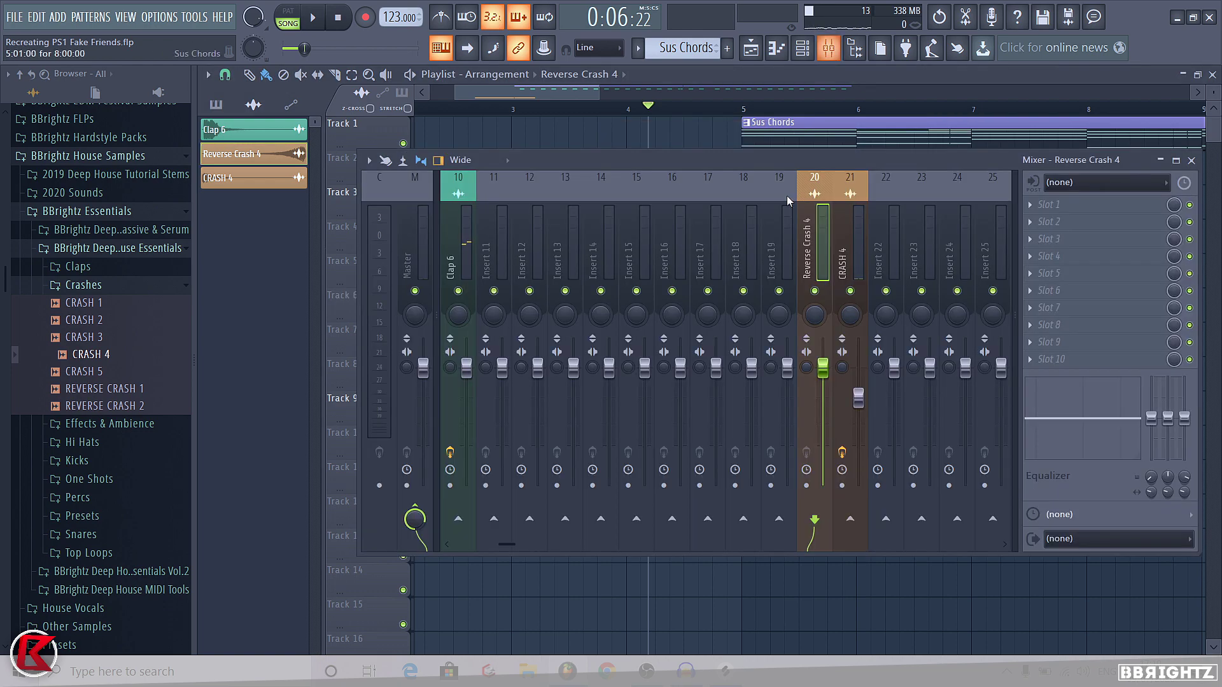
click(1043, 241)
click(713, 317)
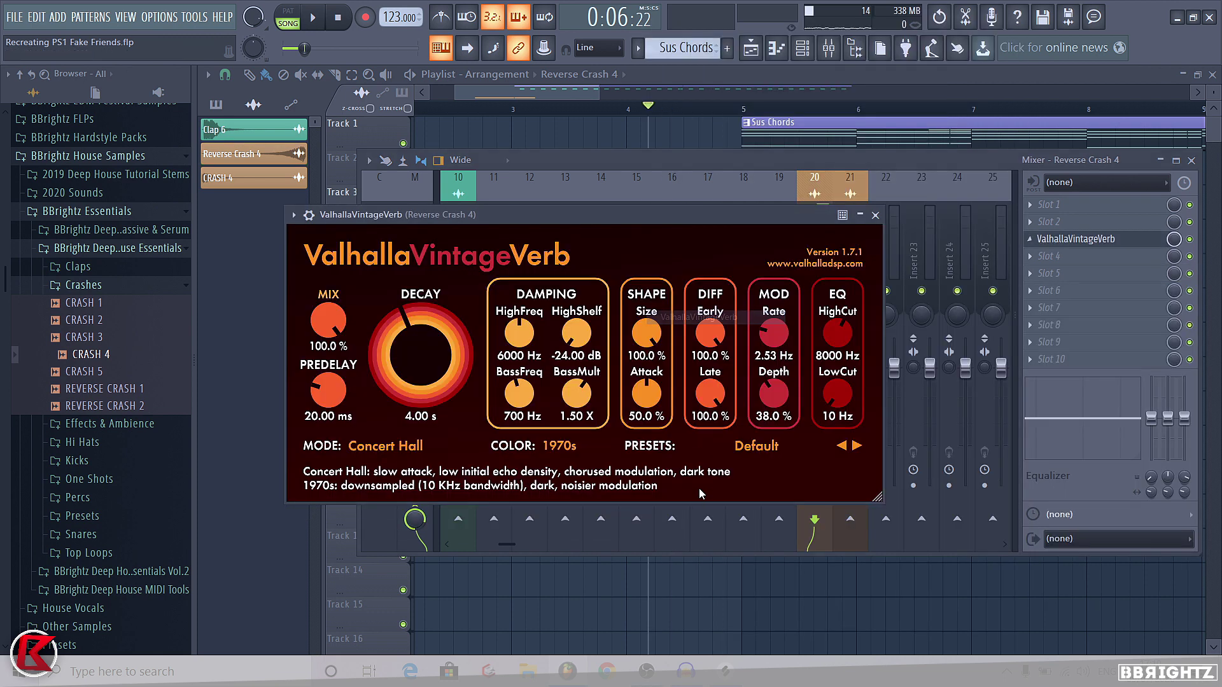
Step: Set the reverb's LowCut to 400 Hz, reduce its Mix, and play the result
text(40)
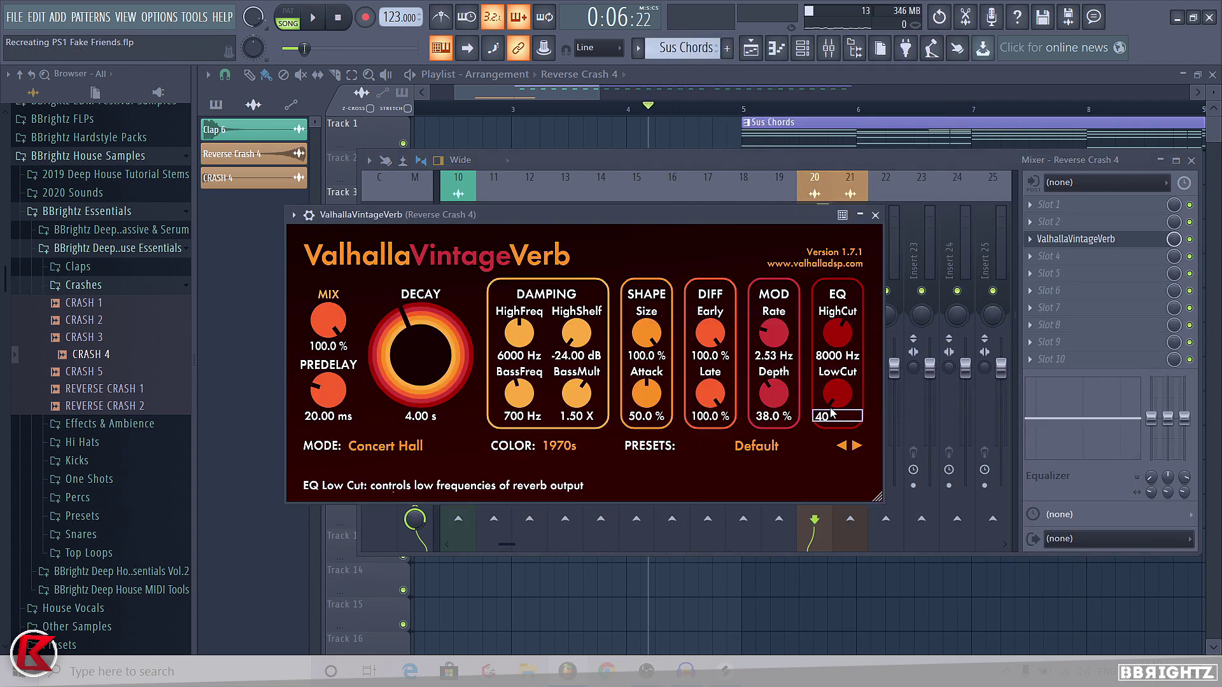
text(0)
key(Return)
drag(327, 321, 327, 418)
key(space)
click(1057, 240)
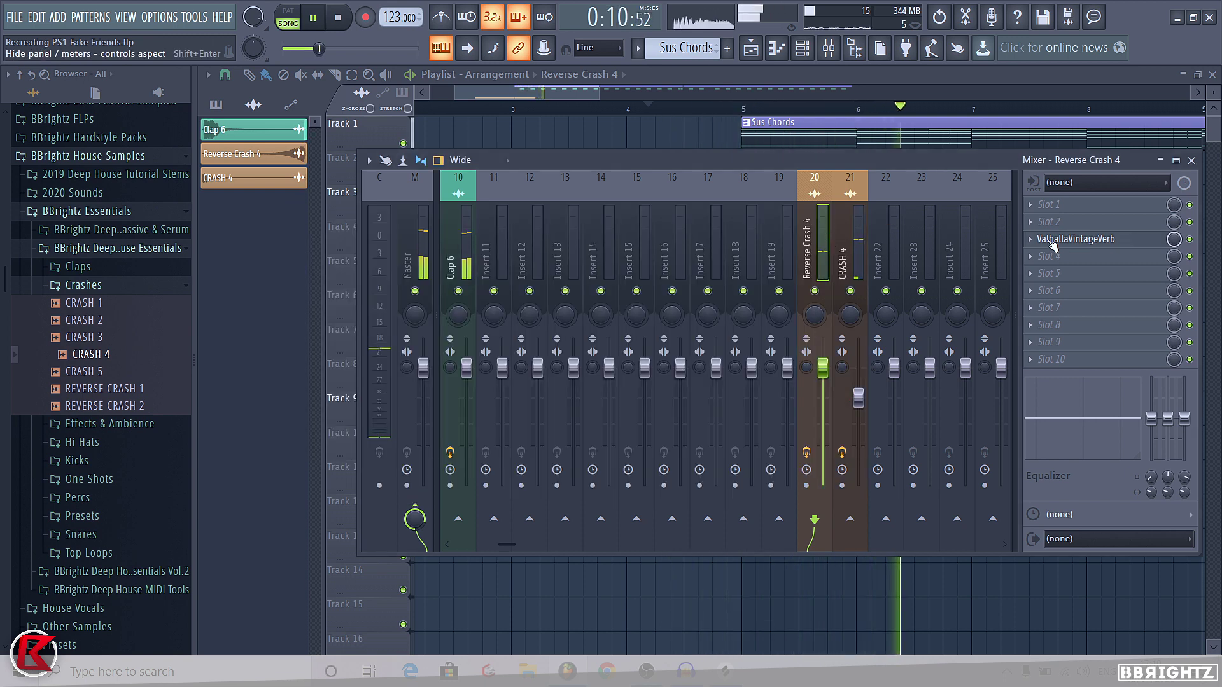
Step: Lower the Fruity delay 2 mix level on the CRASH 4 track, and move both crash clips down to Track 11
key(Right)
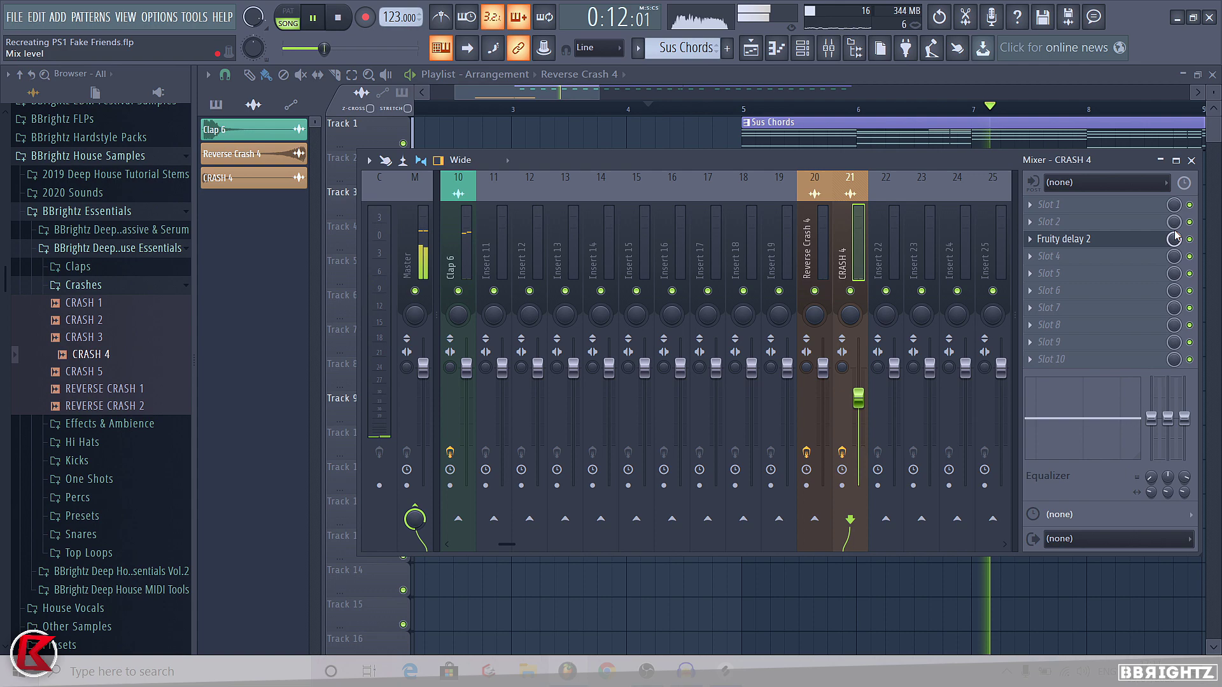
click(1192, 161)
scroll(636, 305, down, 5)
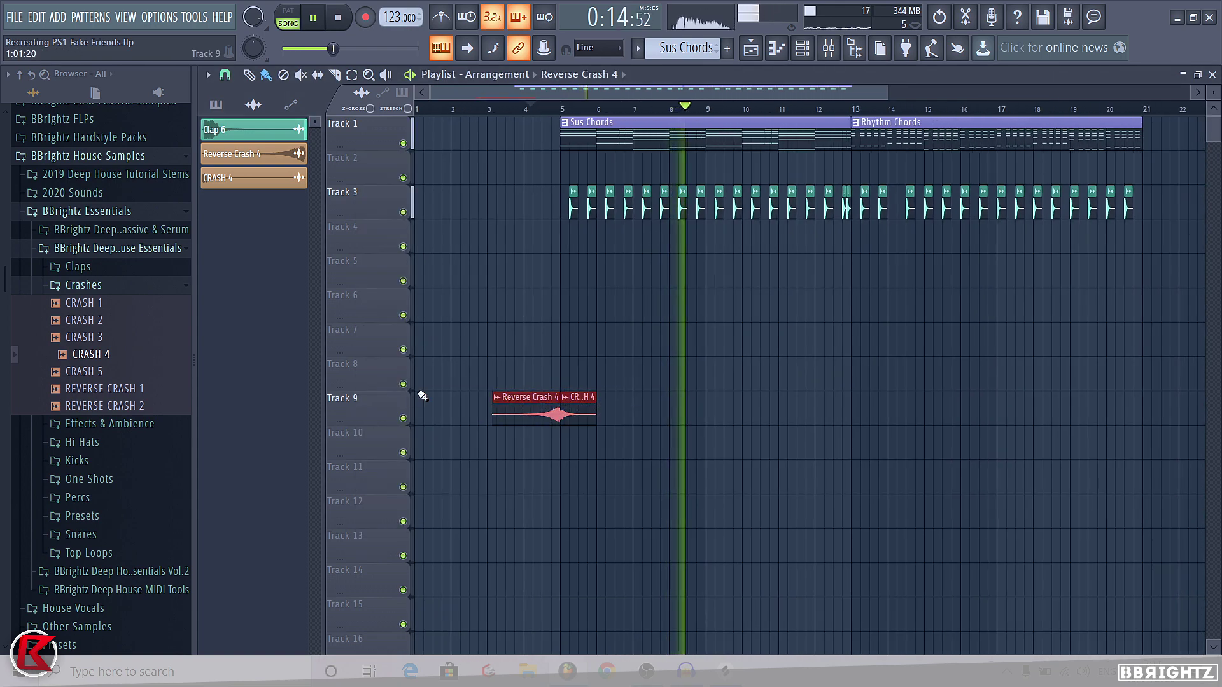
key(space)
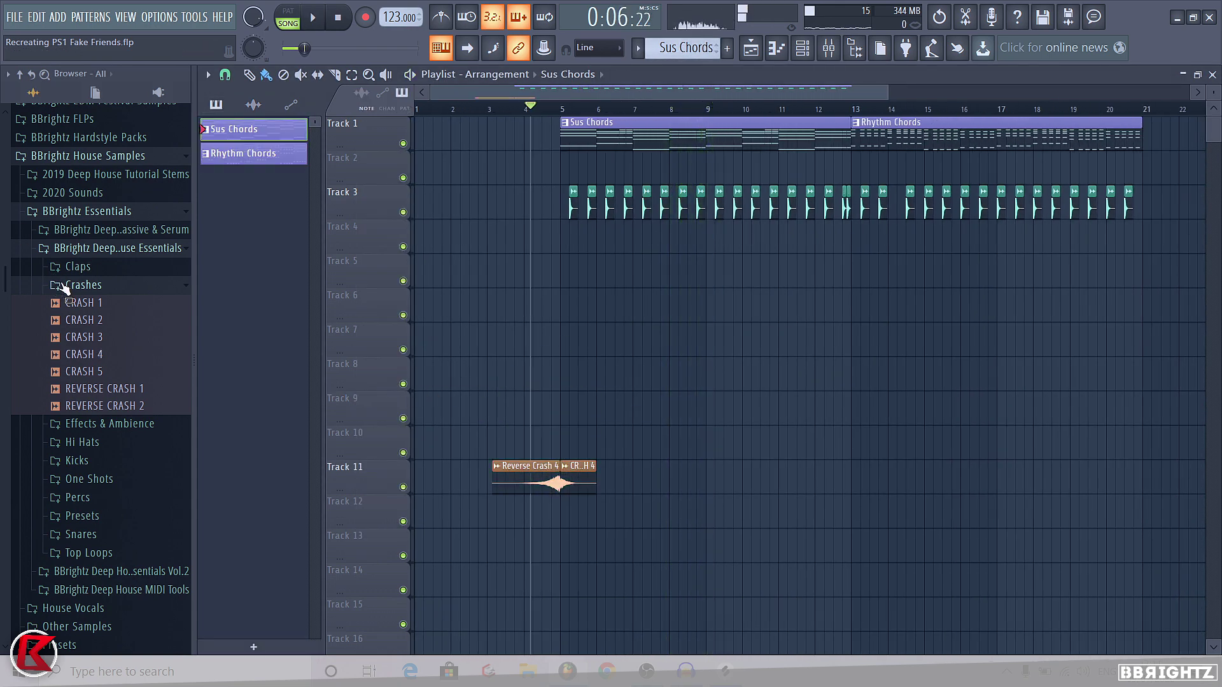
Step: Open the High Strings folder under FX & Atmosphere in the Deep House Essentials Vol.2 pack and audition High String 1 C
click(96, 248)
click(96, 212)
click(90, 212)
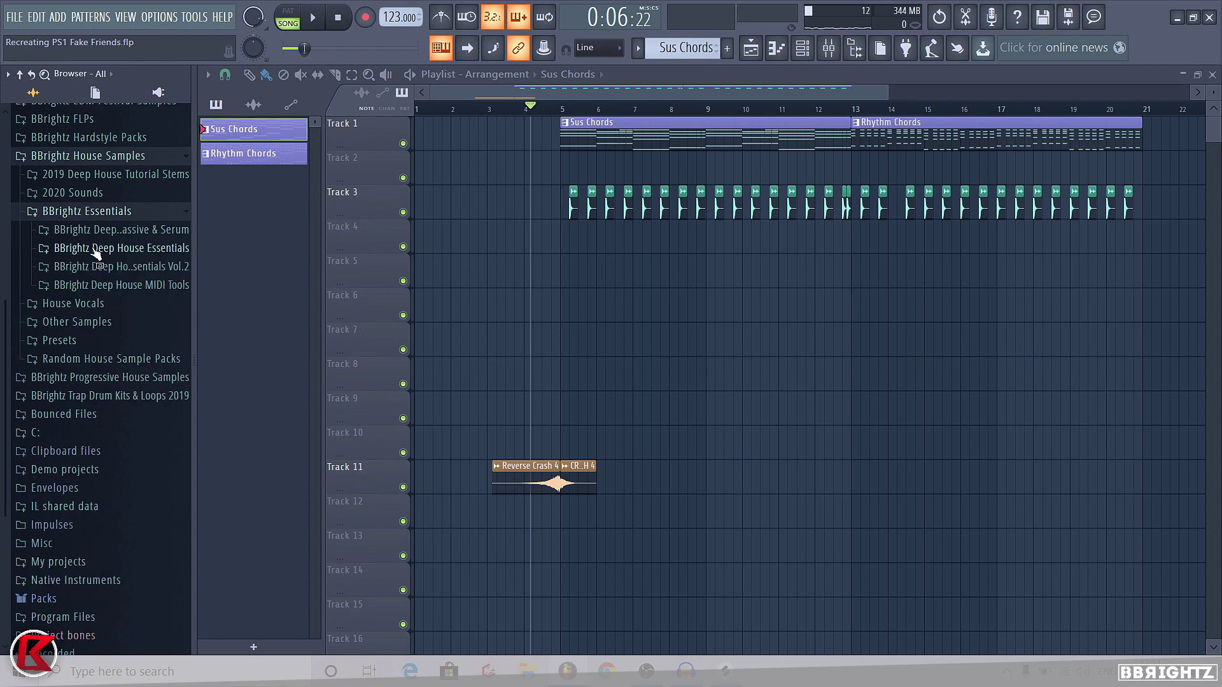
click(94, 266)
click(96, 433)
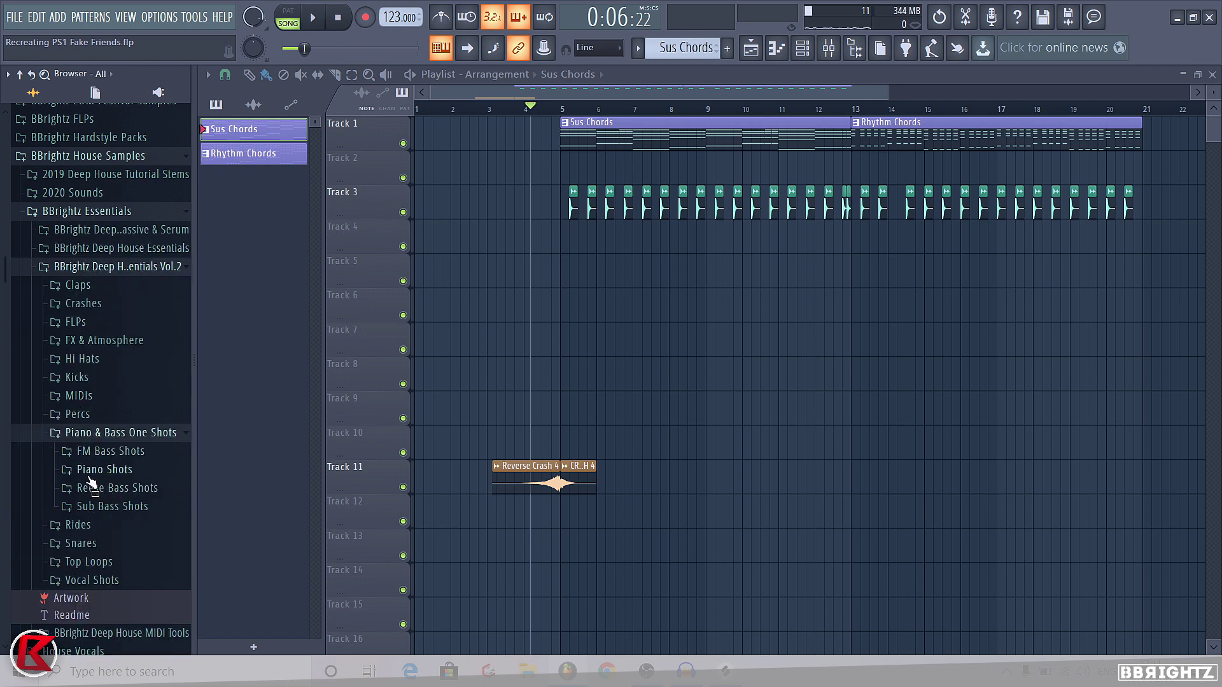
click(92, 433)
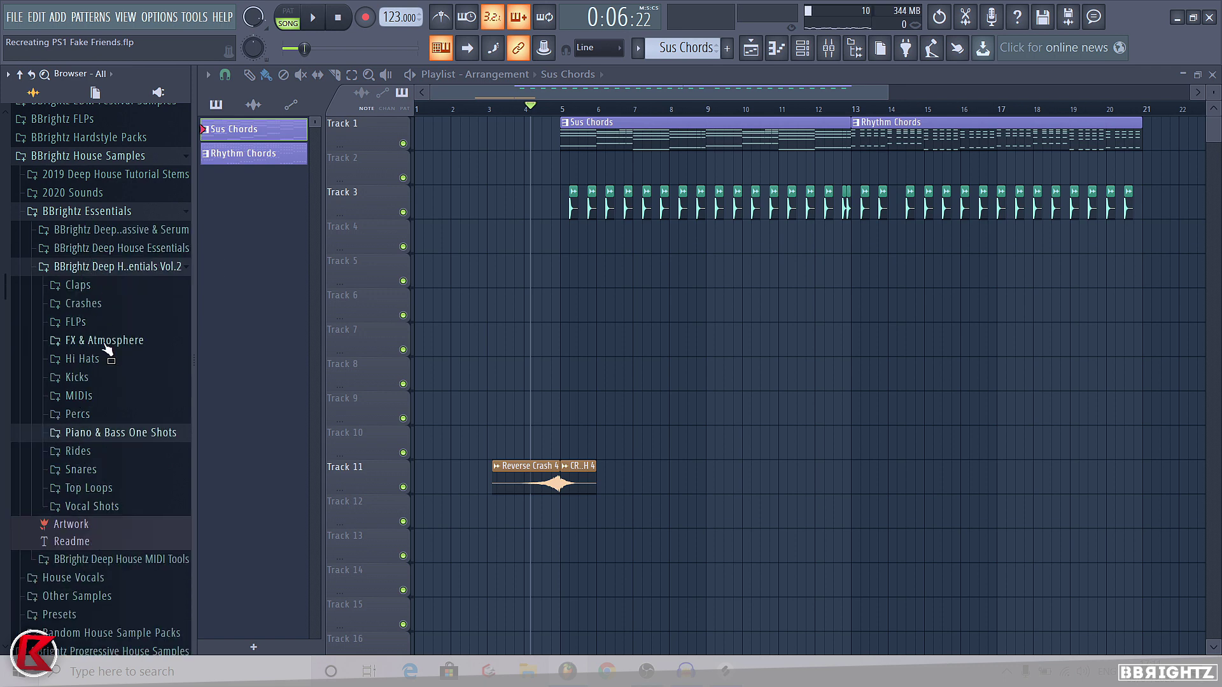
click(96, 340)
click(103, 377)
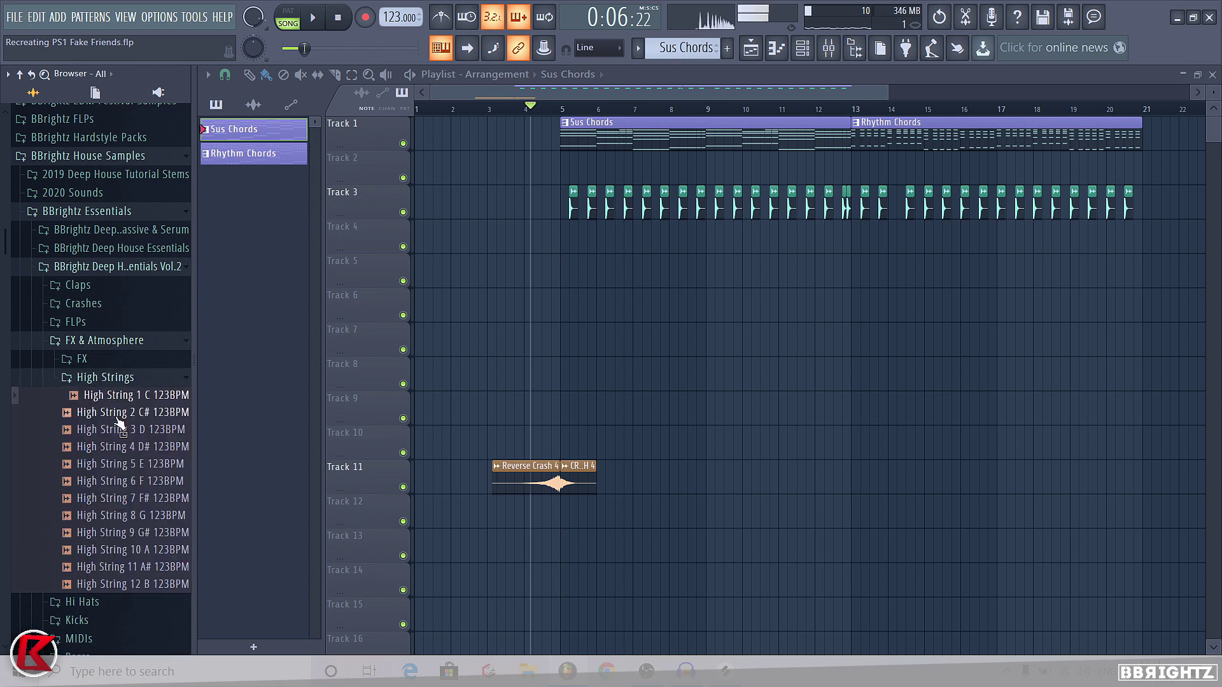
key(space)
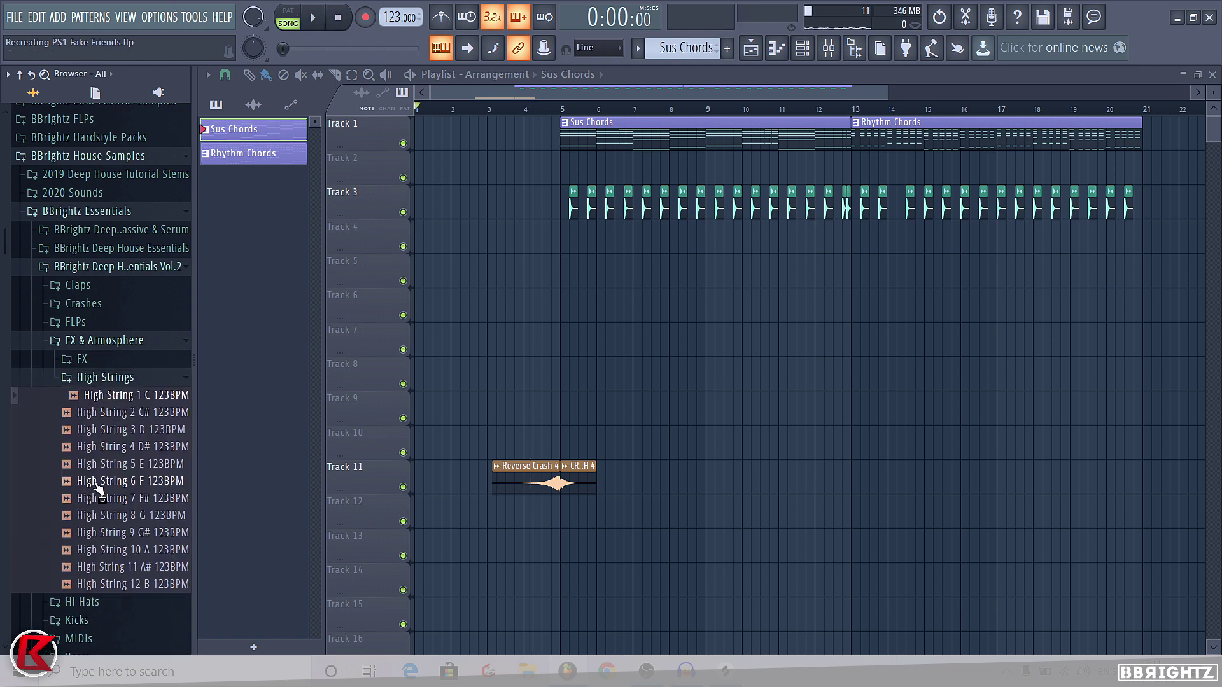
Step: Place High String 6 F 123BPM on Track 5 at bar 13 with its channel volume at about 27%
drag(104, 488, 592, 281)
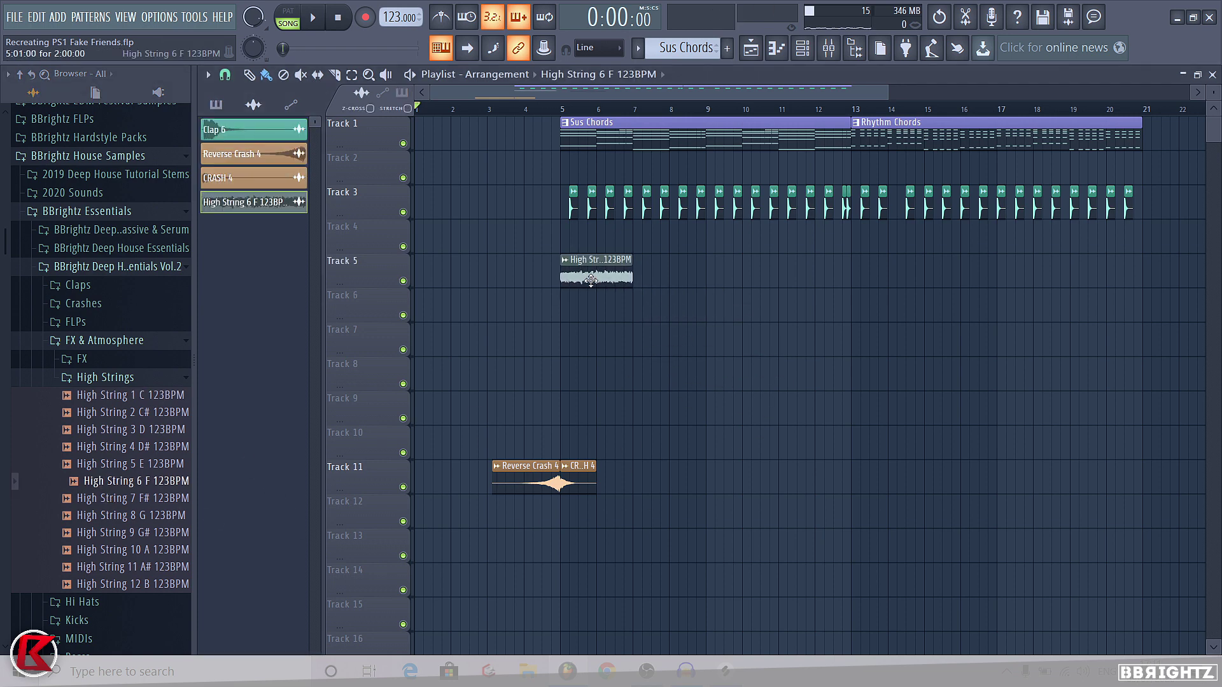
double_click(606, 266)
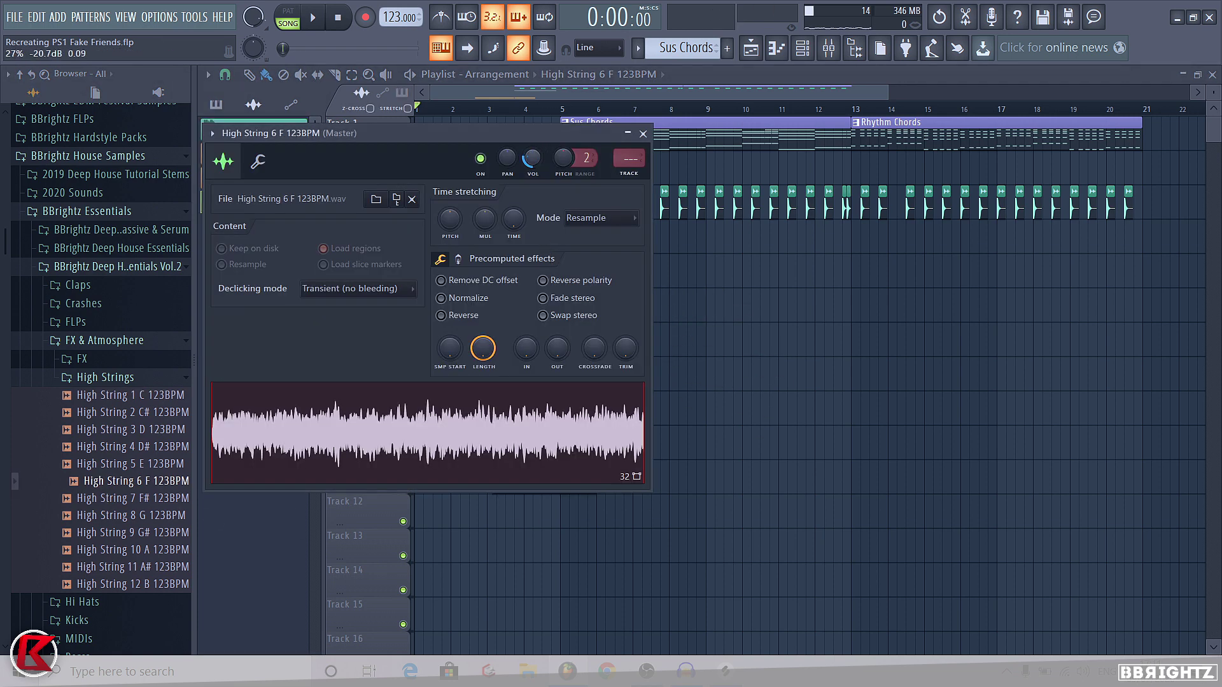
key(Escape)
drag(581, 275, 882, 274)
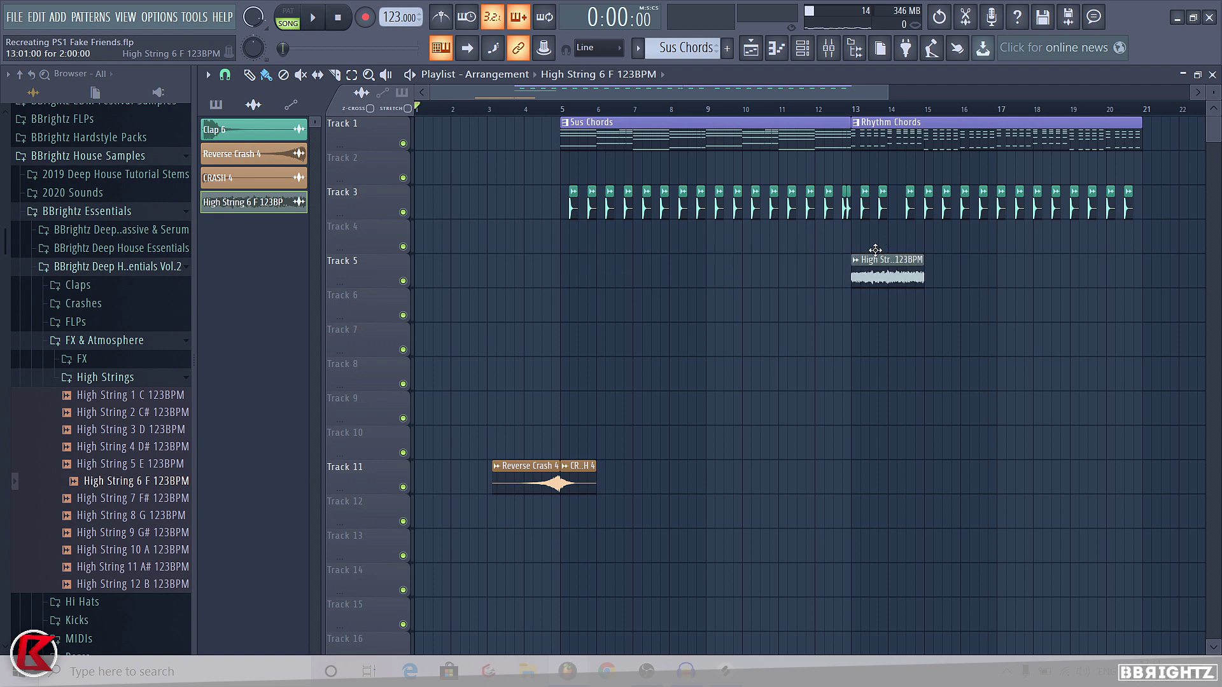
Step: Move all the clap clips down to Track 6 and the High String 6 F clip up to Track 2 at bar 13
drag(1149, 186, 522, 306)
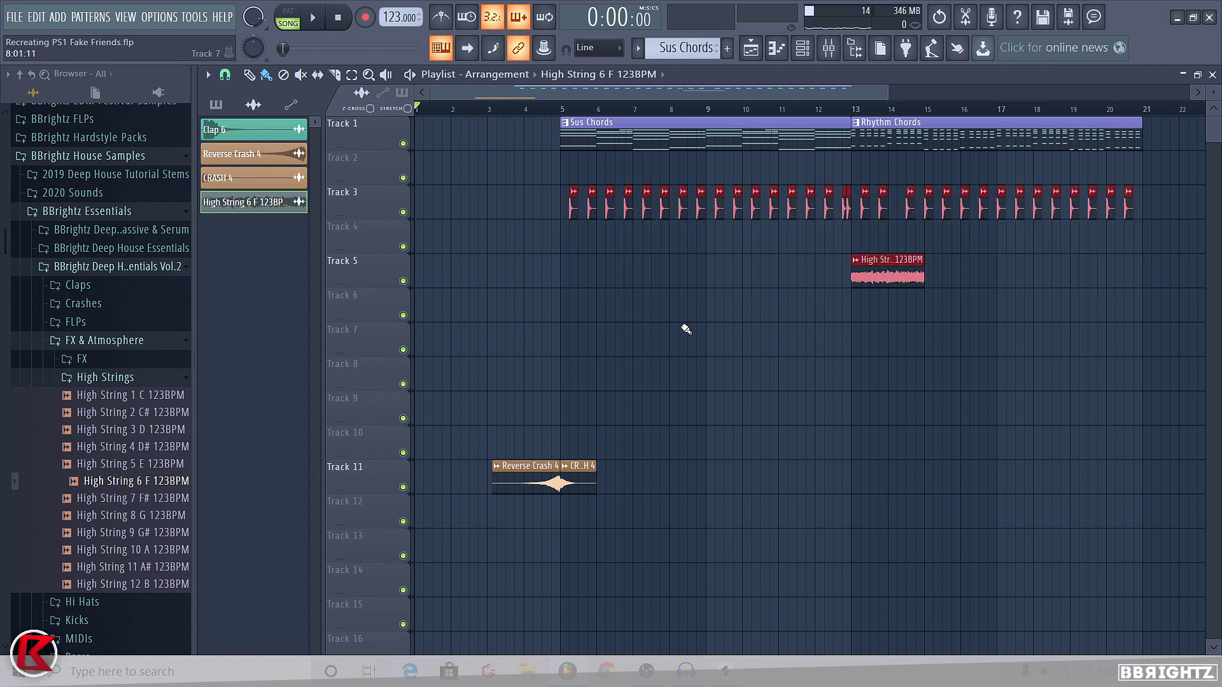
drag(886, 261, 888, 191)
click(888, 363)
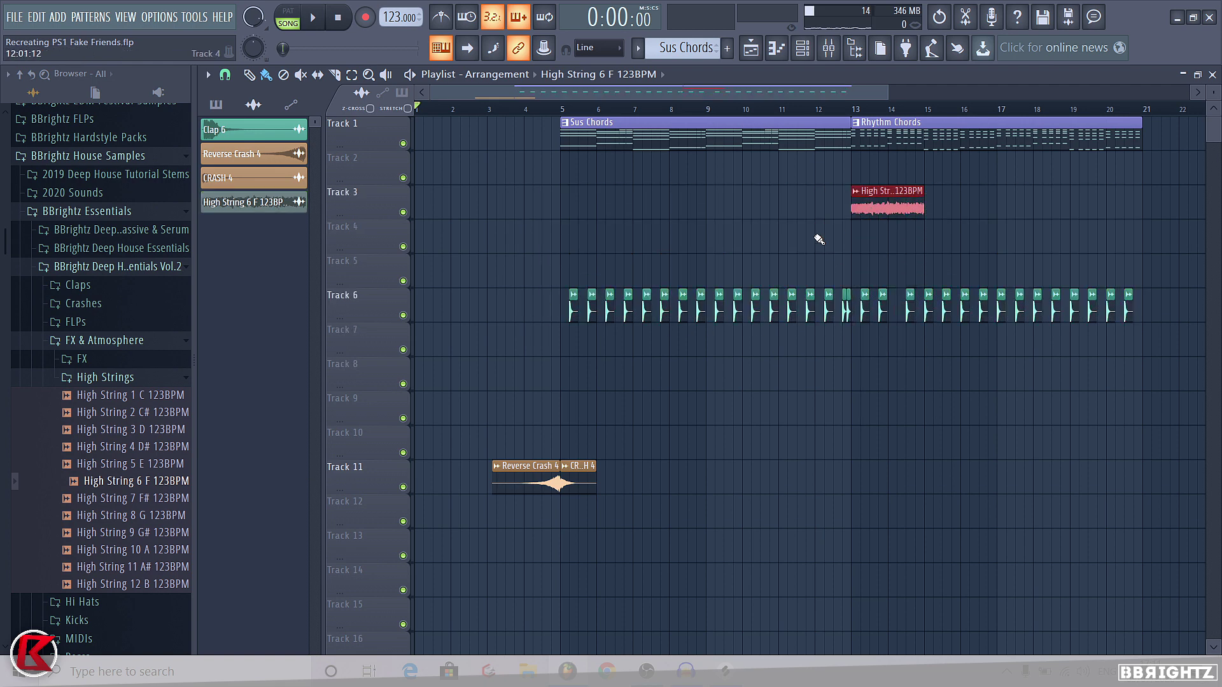
drag(819, 240, 908, 240)
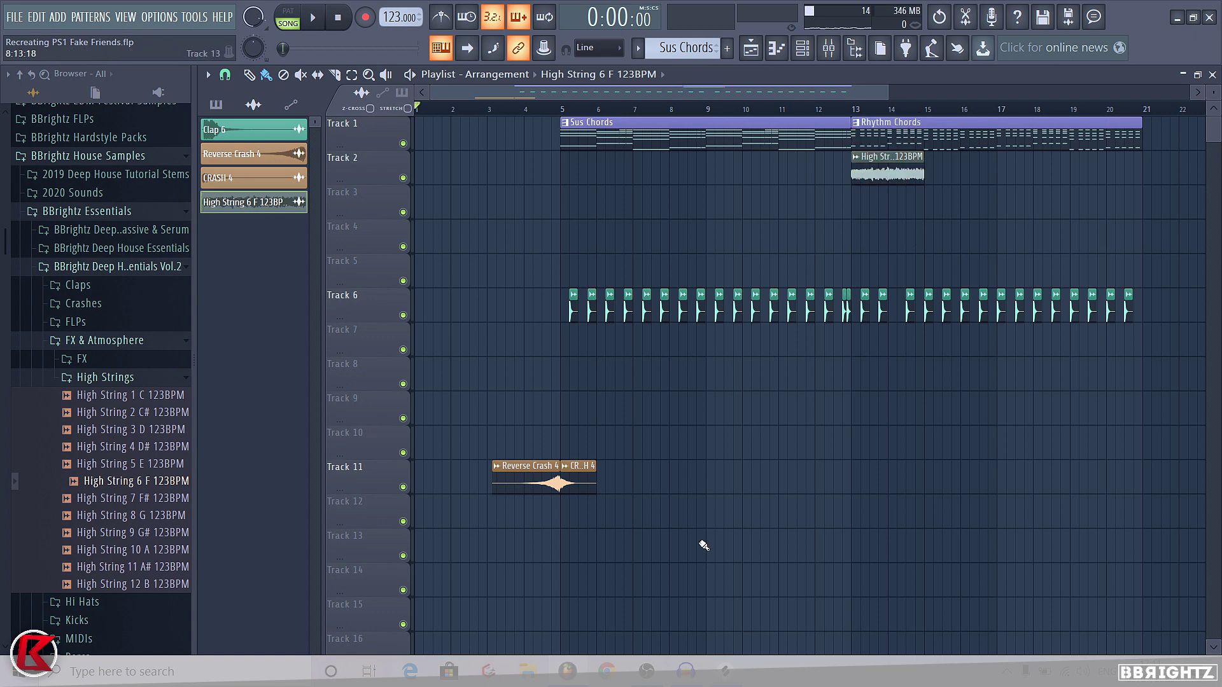
Step: Recolor the High String 6 F channel purple and repeat its clip along Track 2 from bar 13 to bar 21
right_click(856, 160)
click(877, 229)
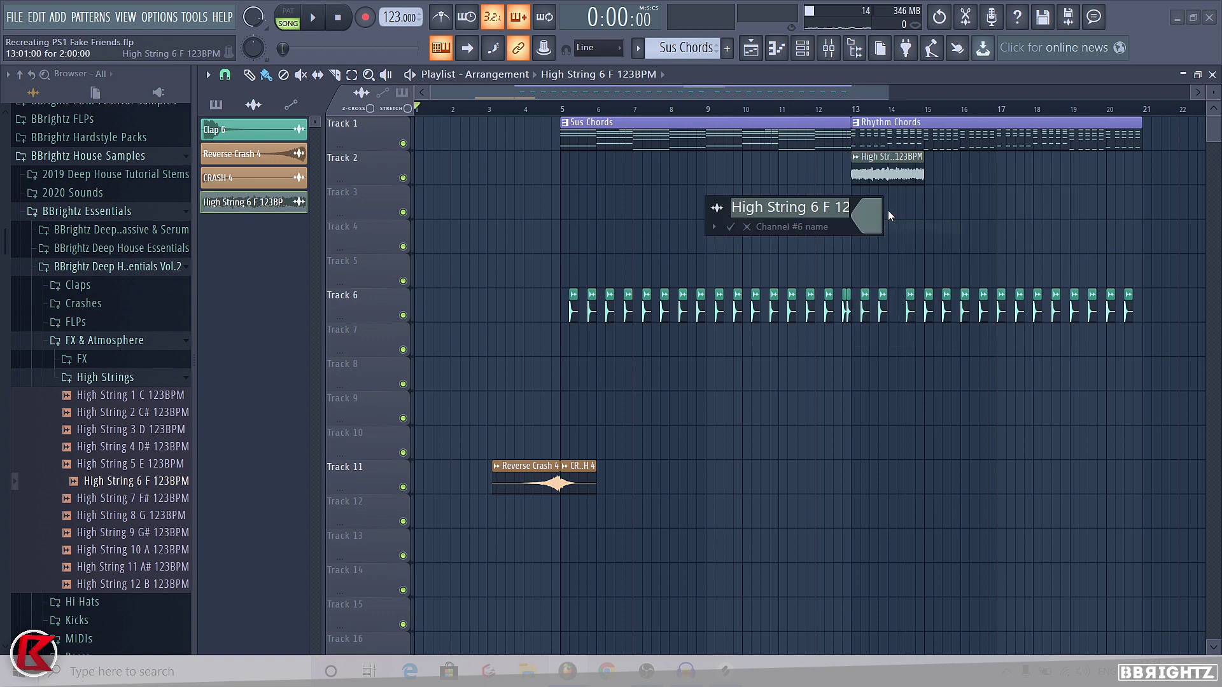
key(Return)
drag(931, 179, 1111, 185)
Step: Route the High String 6 F channel to mixer insert 4
click(840, 50)
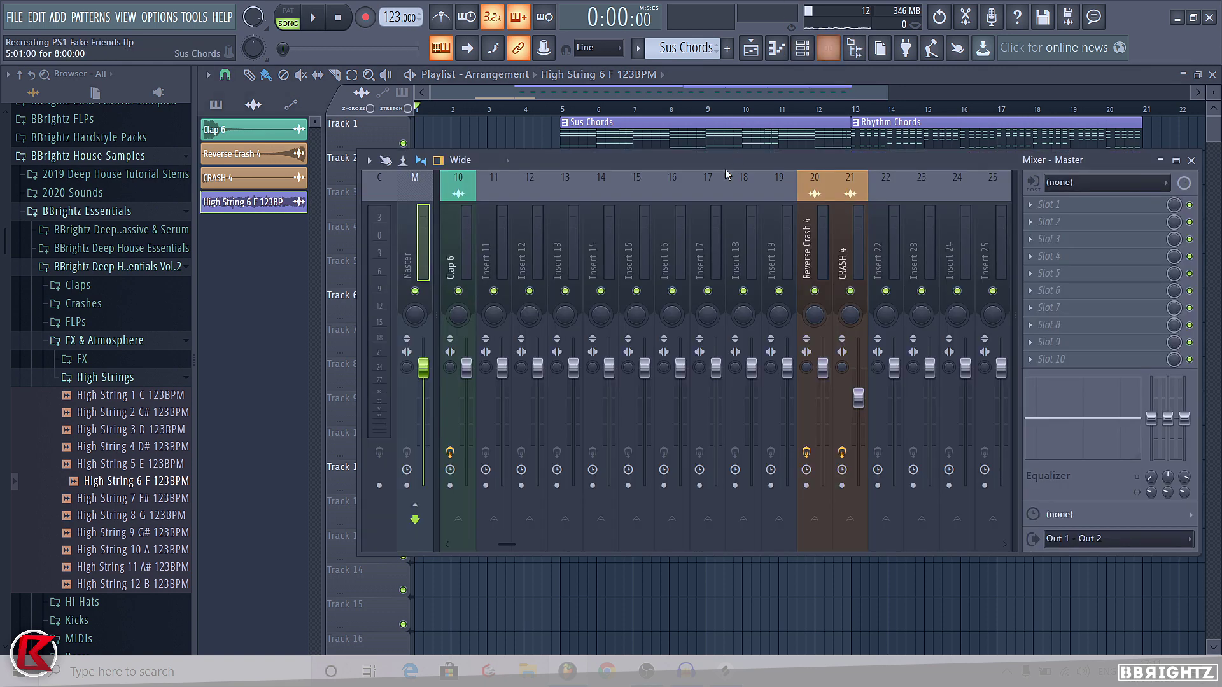
scroll(368, 250, up, 3)
click(598, 255)
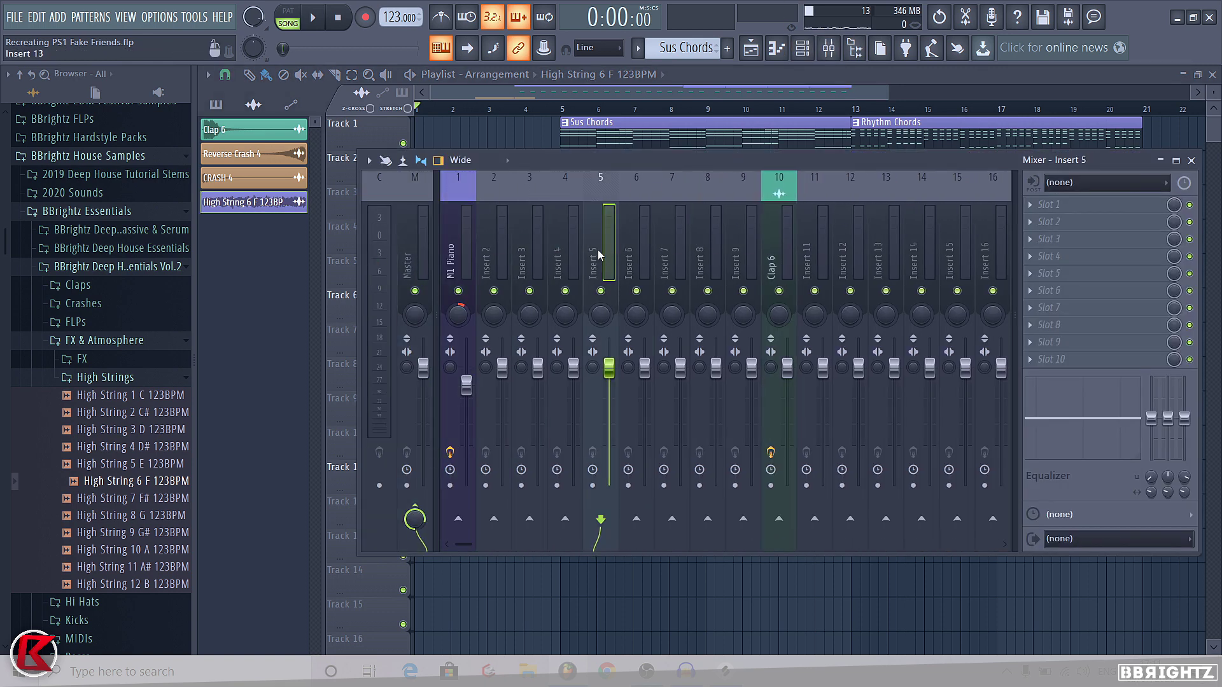
key(ctrl+l)
Step: Load Fruity Stereo Enhancer in slot 3 of the High String insert with the For strings preset
click(1050, 238)
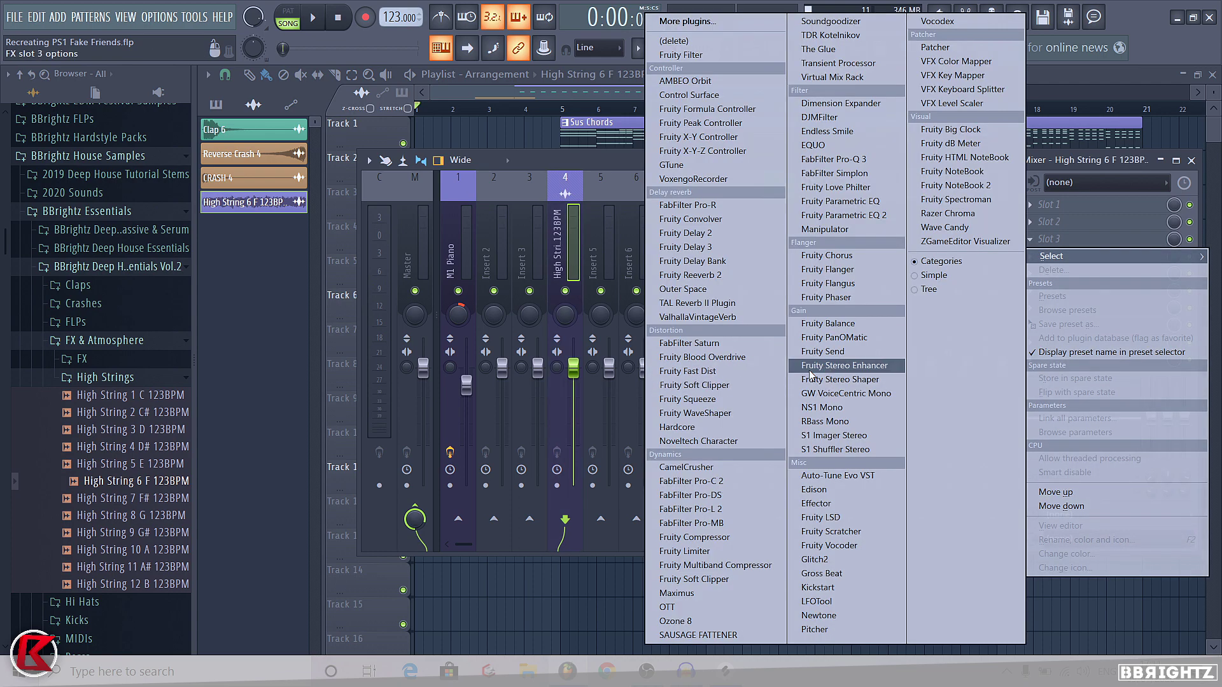
click(830, 367)
click(564, 215)
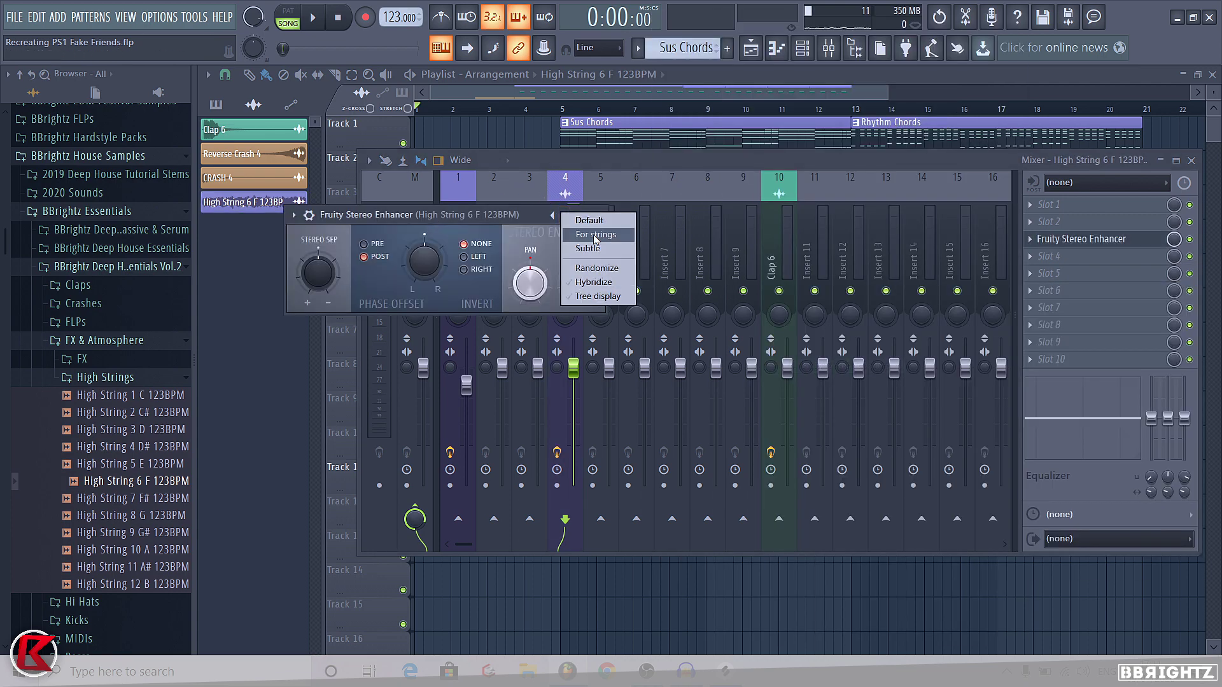
click(596, 234)
Step: Lower the High String insert's mixer fader to 41% (-15.4 dB) while the arrangement plays
drag(574, 367, 574, 433)
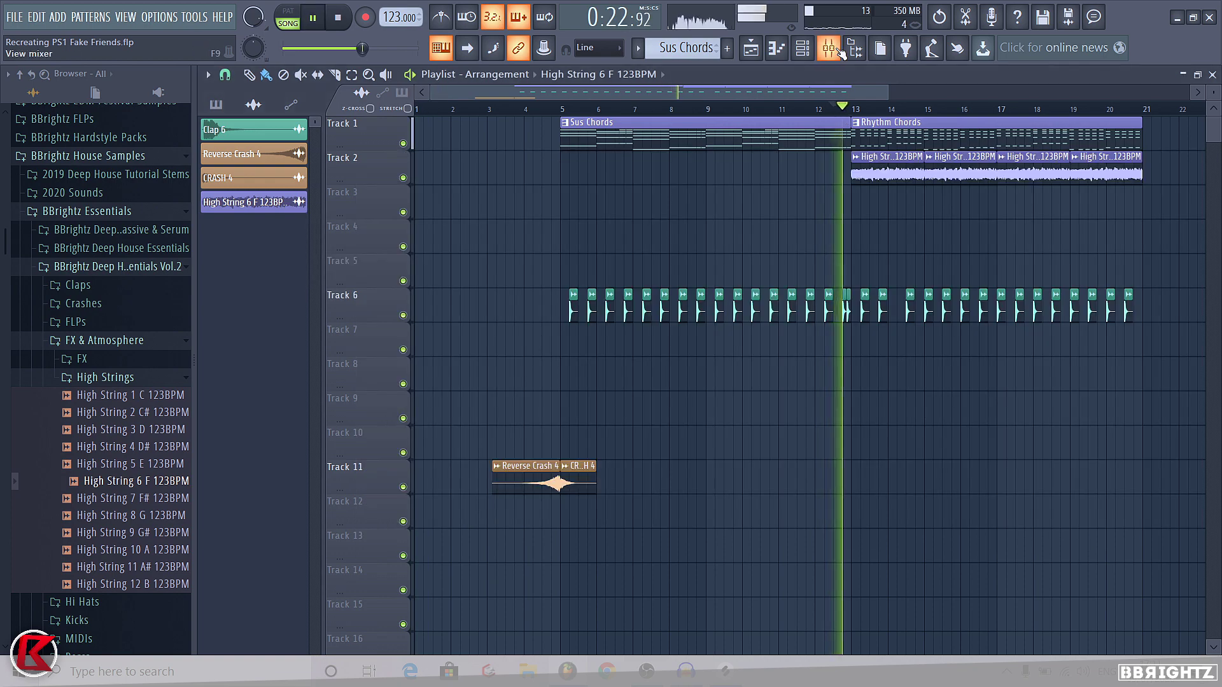
click(828, 48)
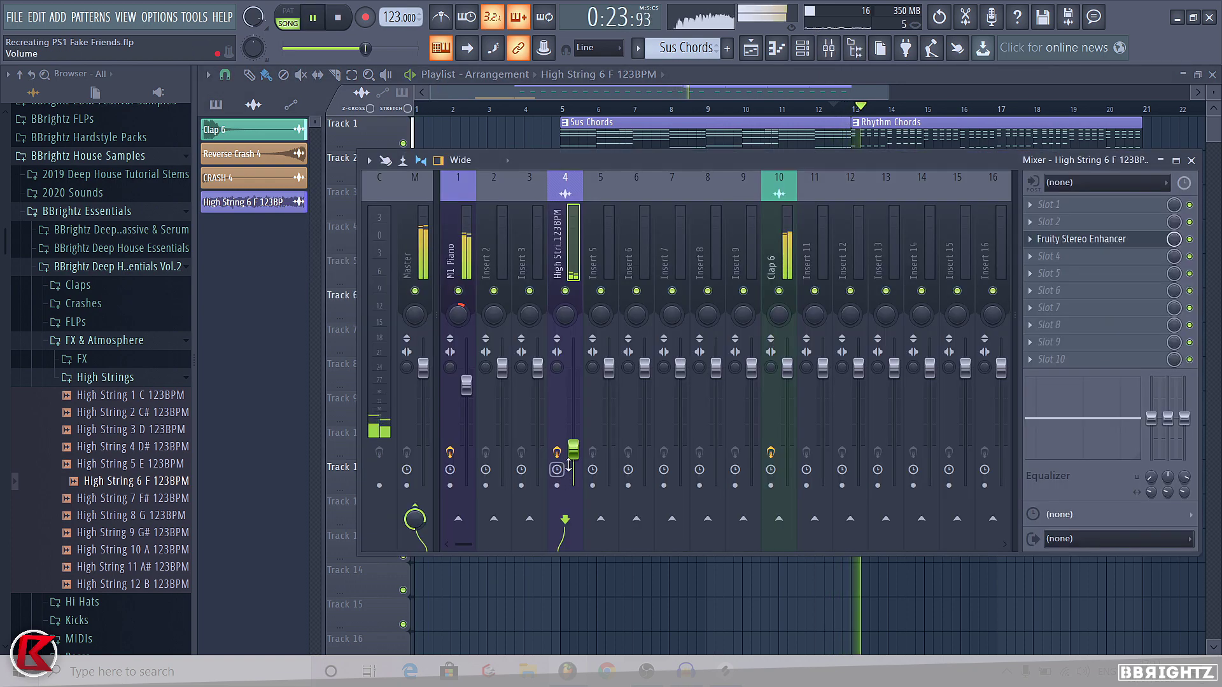
drag(570, 465, 574, 436)
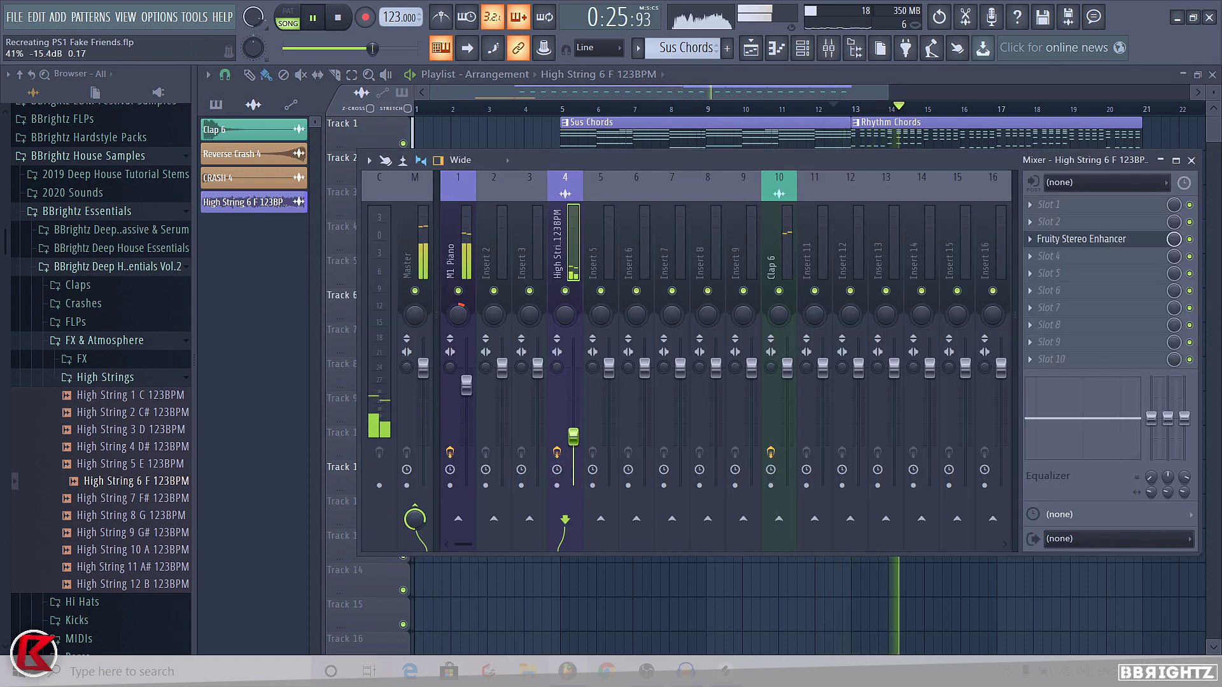
key(F9)
Step: Close the gap in the Track 6 claps after bar 13 so they stay evenly spaced, and stop playback
mouse_move(1083, 355)
mouse_down()
mouse_move(848, 312)
mouse_move(1102, 327)
mouse_up()
key(Delete)
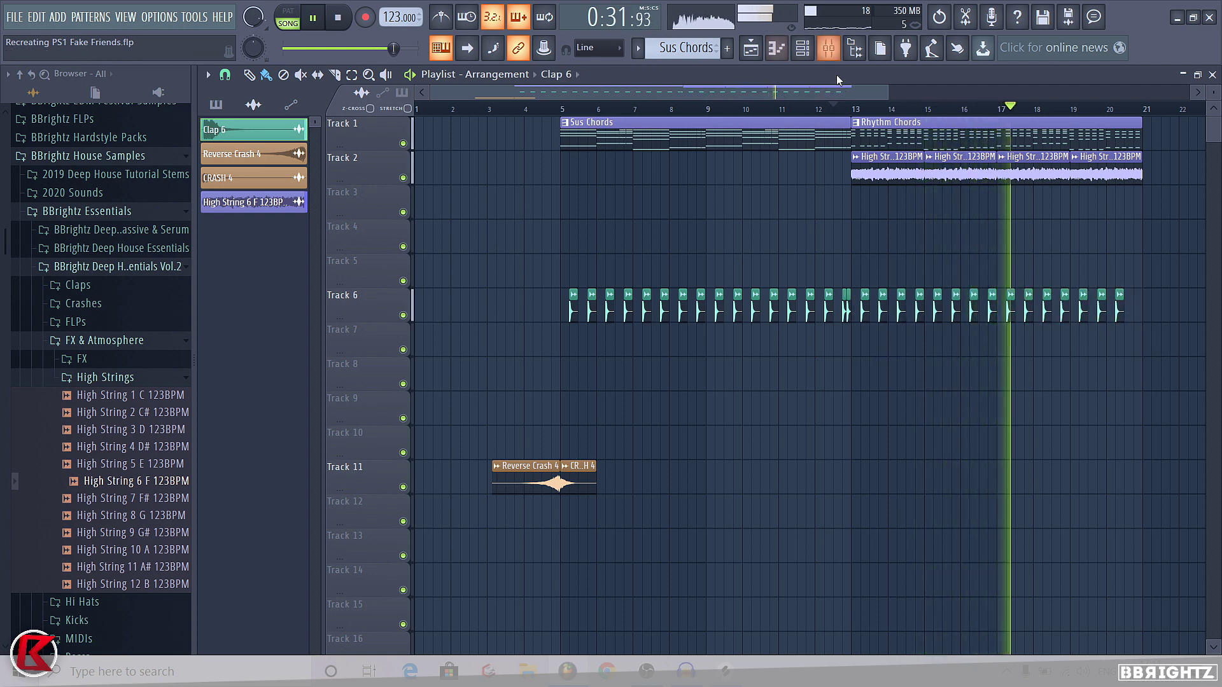
click(828, 47)
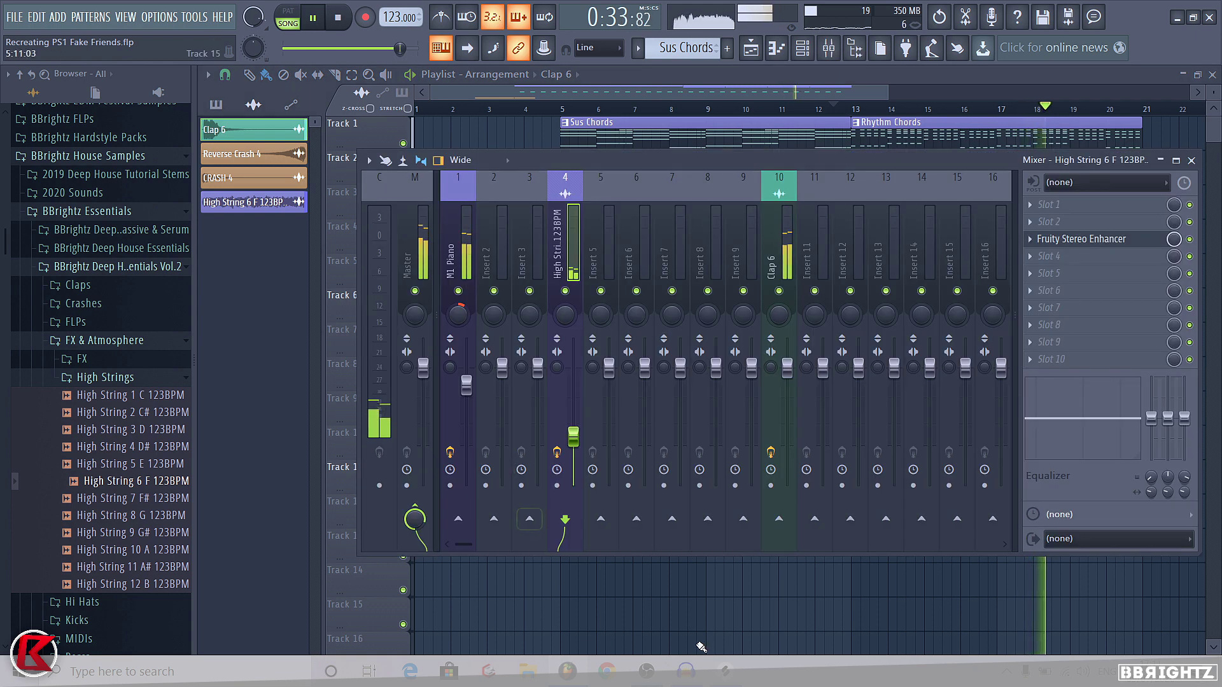
key(space)
Step: Switch to Splice and search the samples for "vocal" with the fx tag applied
click(725, 671)
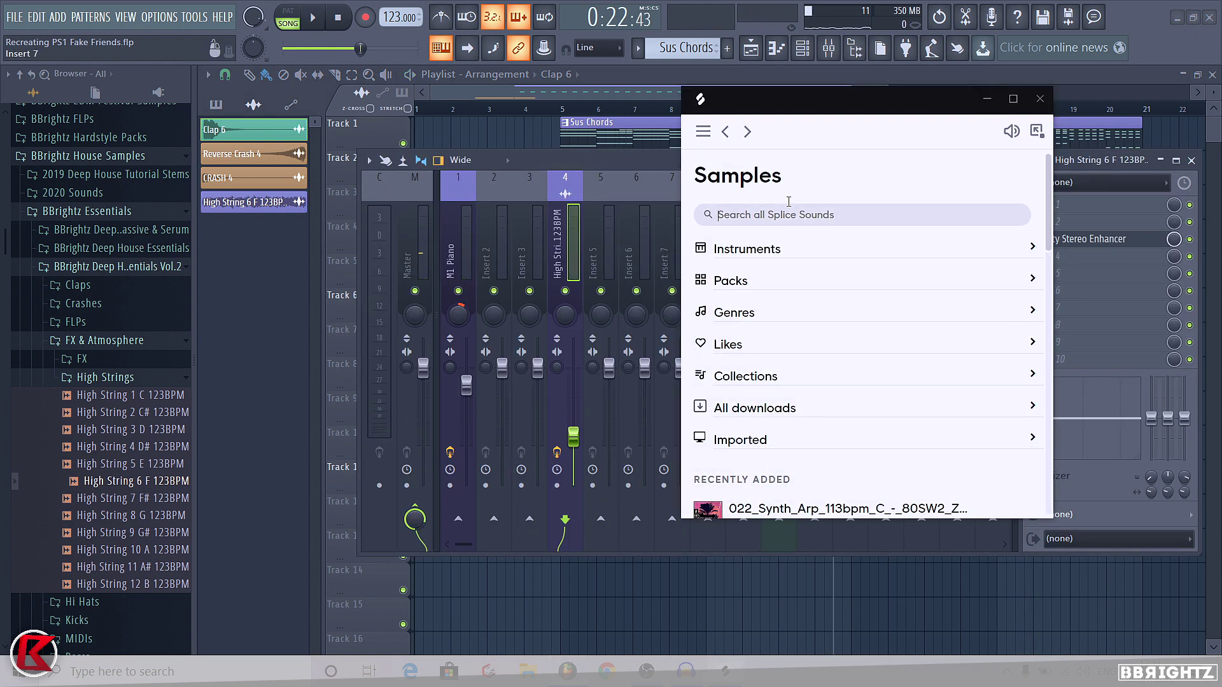
click(788, 201)
text(vocal)
key(Return)
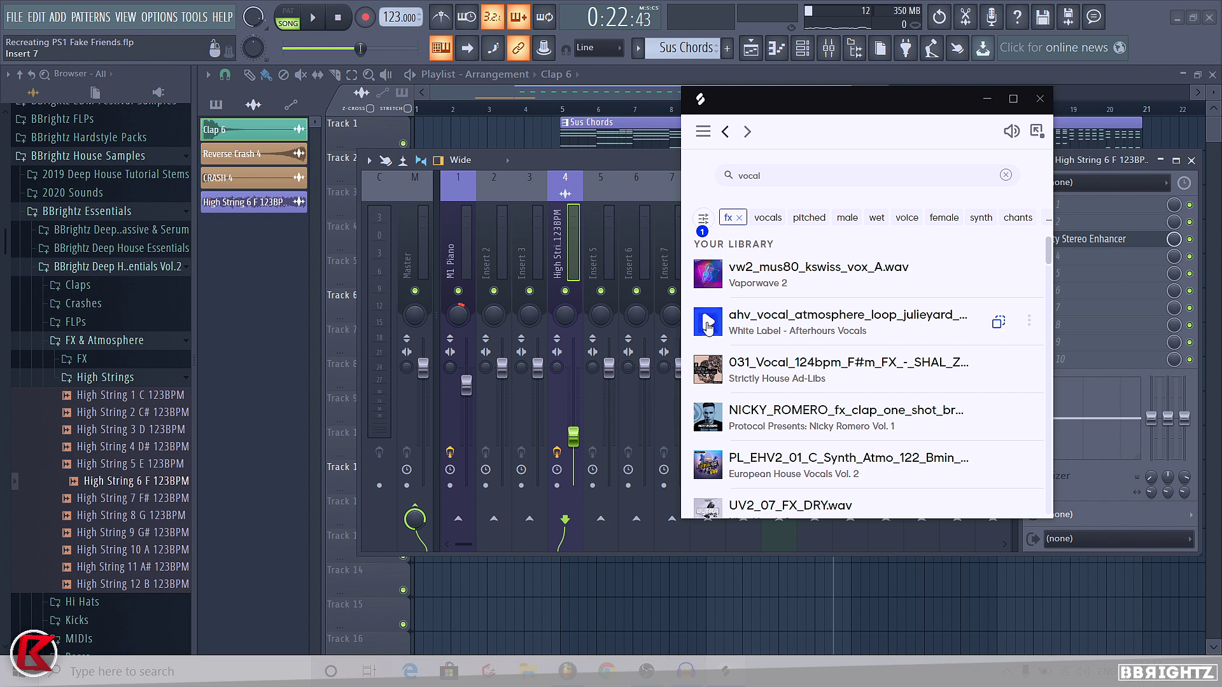
Step: Place the HDVA_LongAtmosphere_Dmin_01 sample on Track 3 at bar 13, with its time-stretching pitch raised and the stretch mode set to Auto
scroll(765, 434, down, 5)
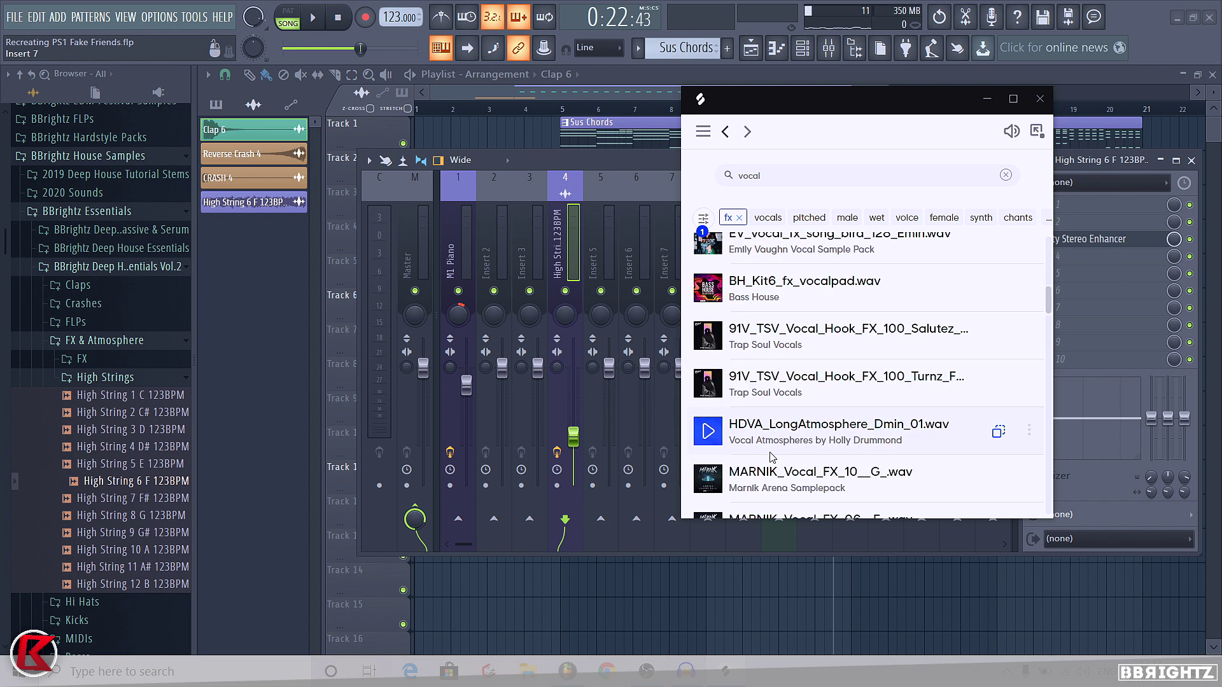
drag(772, 457, 743, 379)
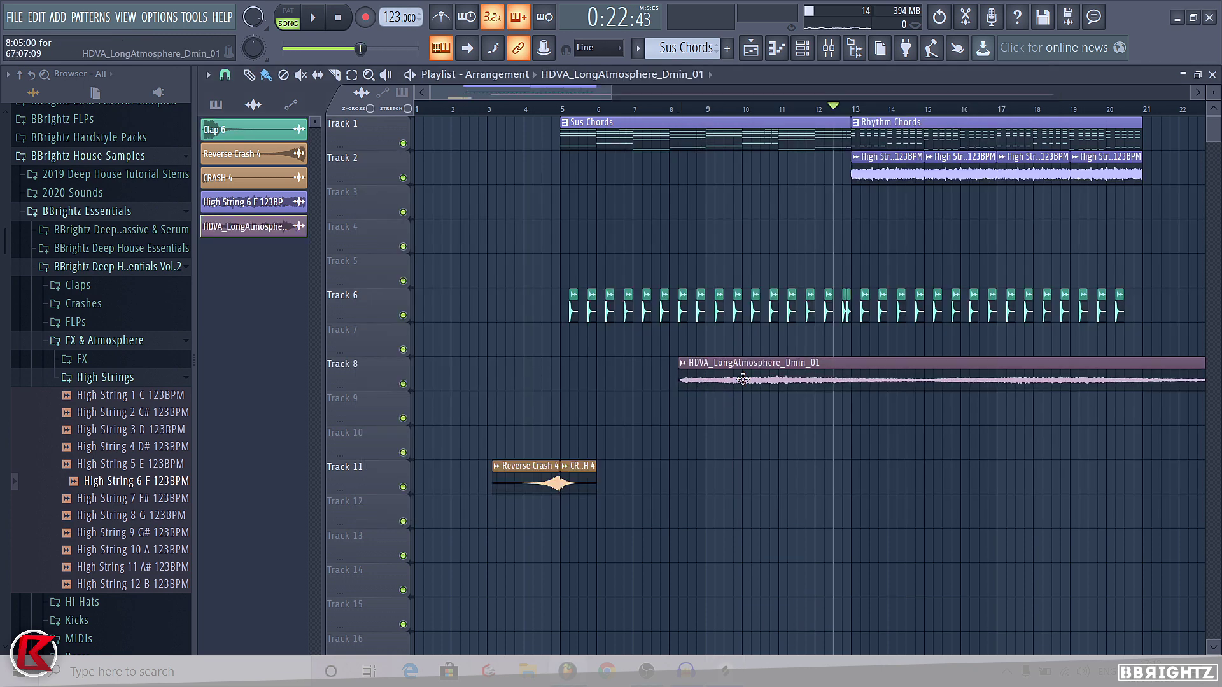
double_click(743, 380)
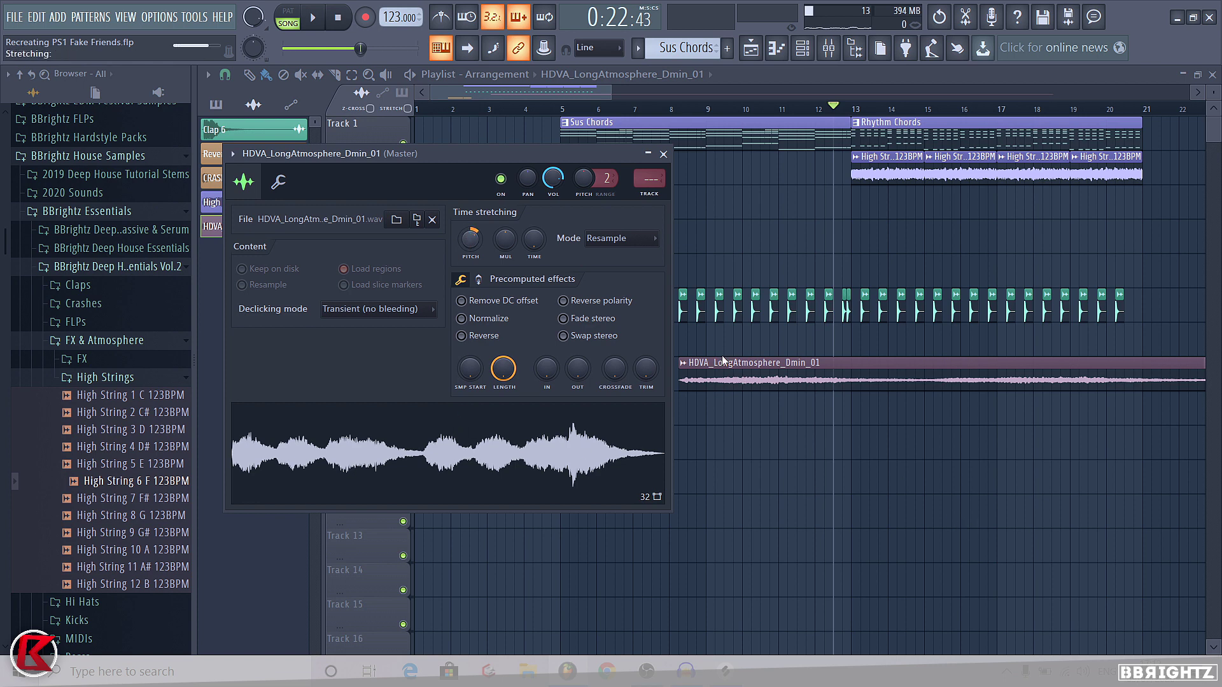
drag(745, 375, 917, 202)
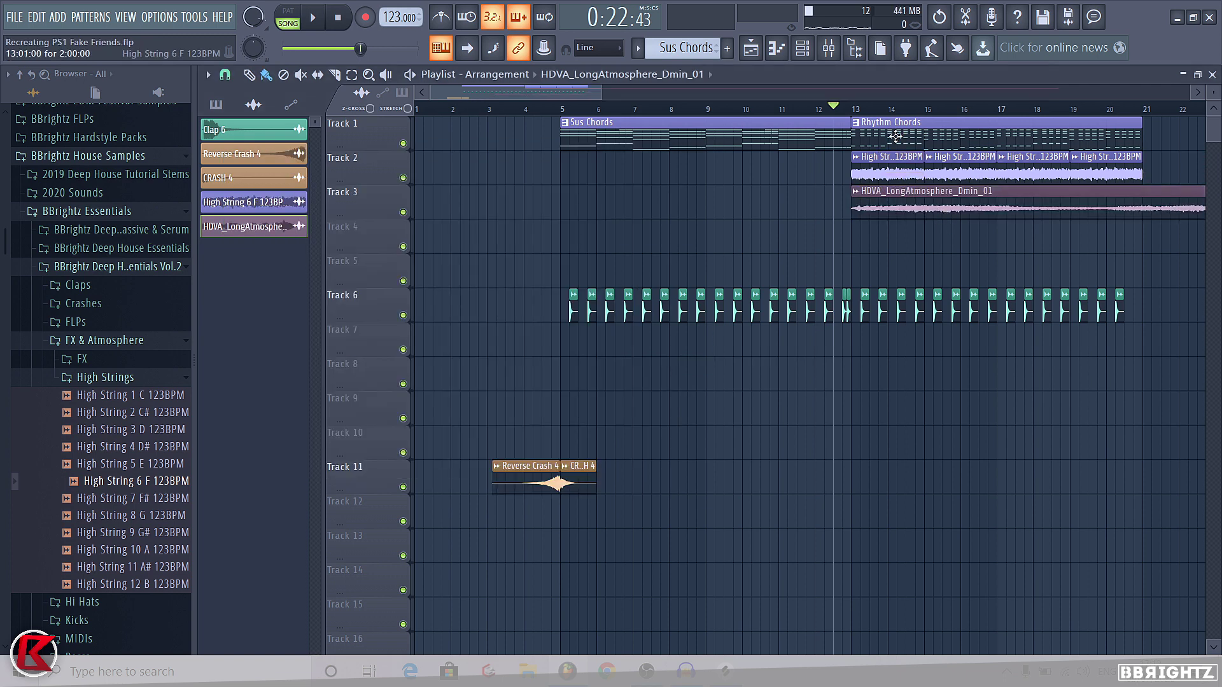
Step: Play the arrangement from bar 13 and lower the HDVA_LongAtmosphere_Dmin_01 channel volume
click(860, 109)
key(space)
scroll(860, 111, down, 3)
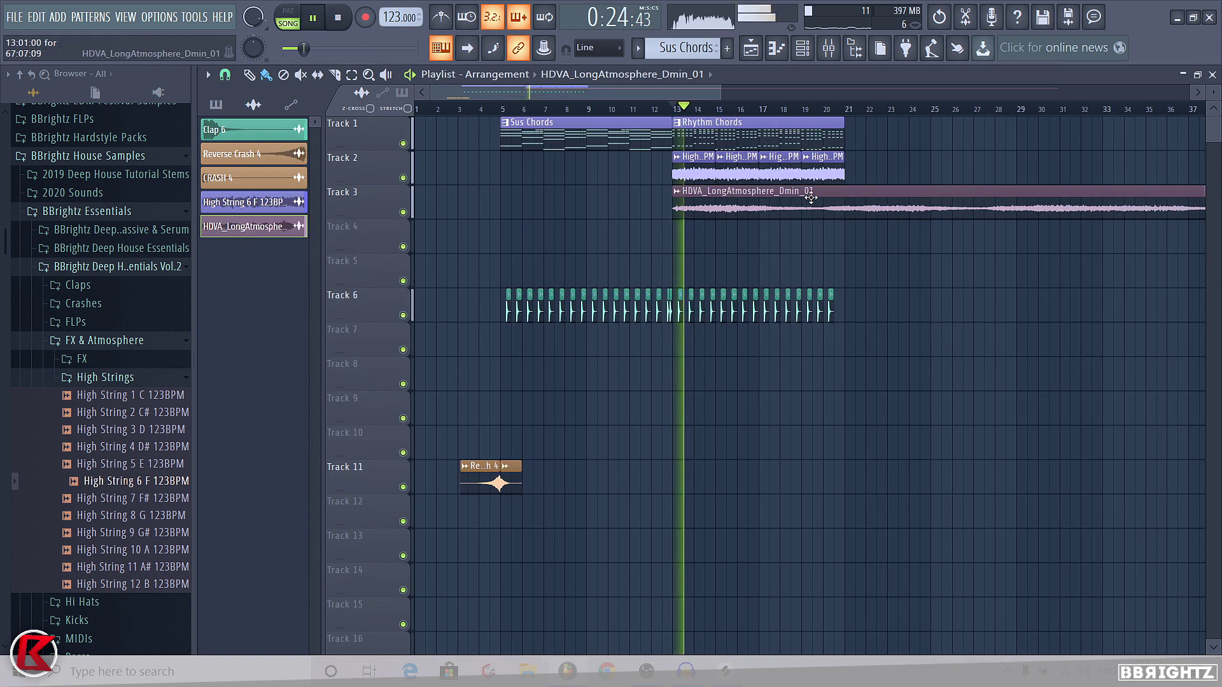
double_click(791, 202)
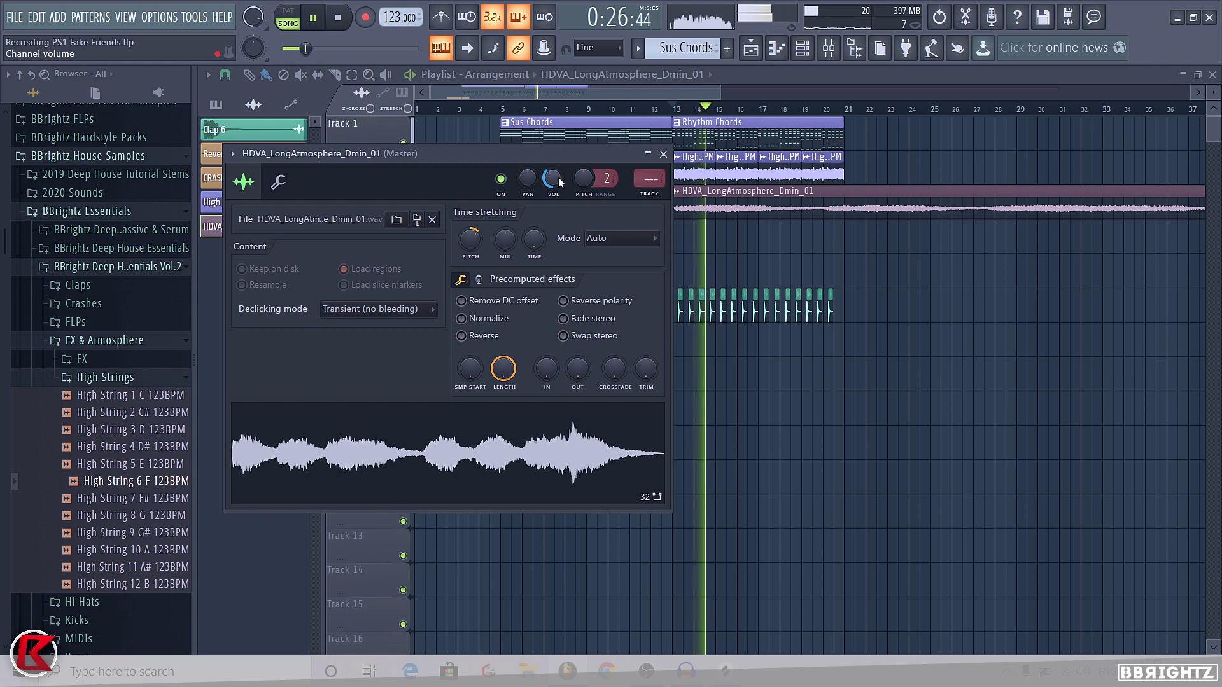
click(834, 255)
Step: Trim the HDVA_LongAtmosphere_Dmin_01 clip on Track 3 to seven bars, ending at bar 20
scroll(641, 235, down, 2)
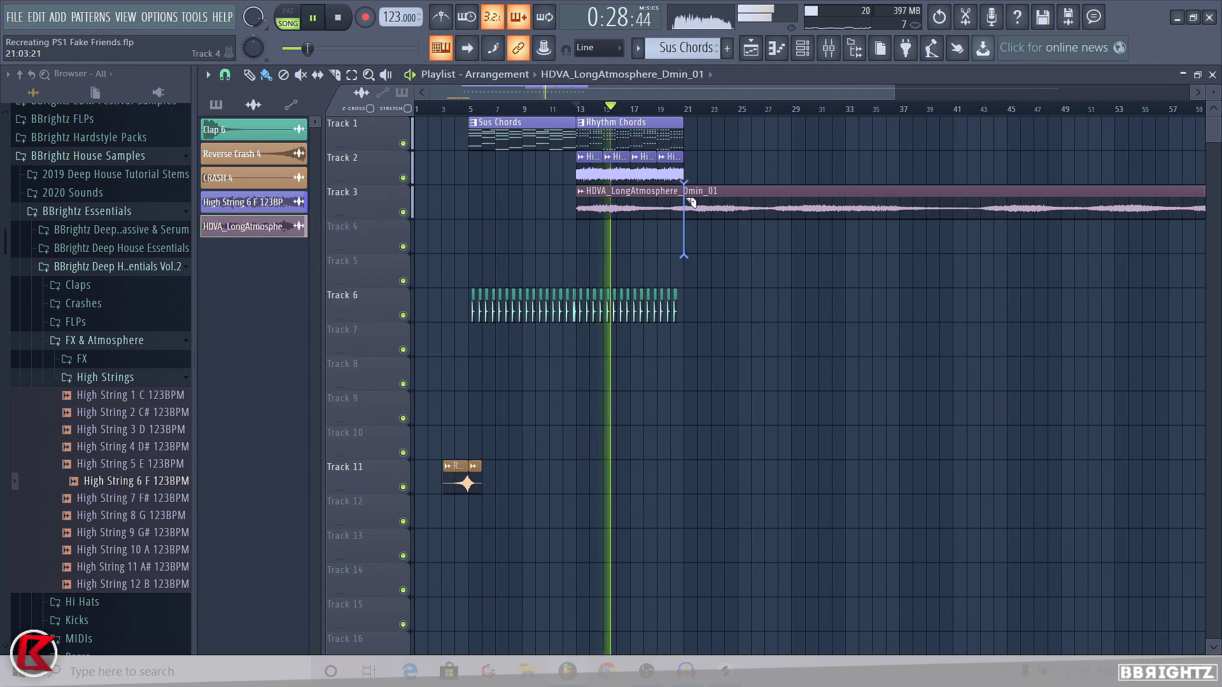
scroll(654, 222, up, 4)
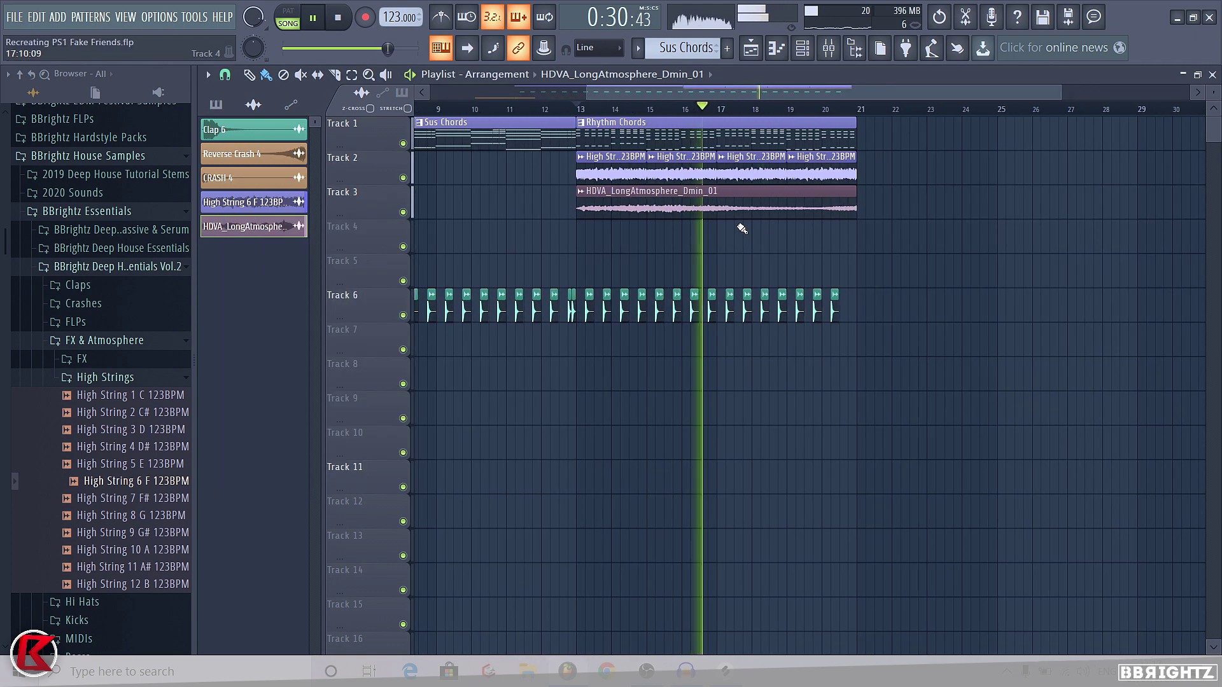
drag(855, 207, 844, 218)
scroll(844, 218, down, 2)
key(space)
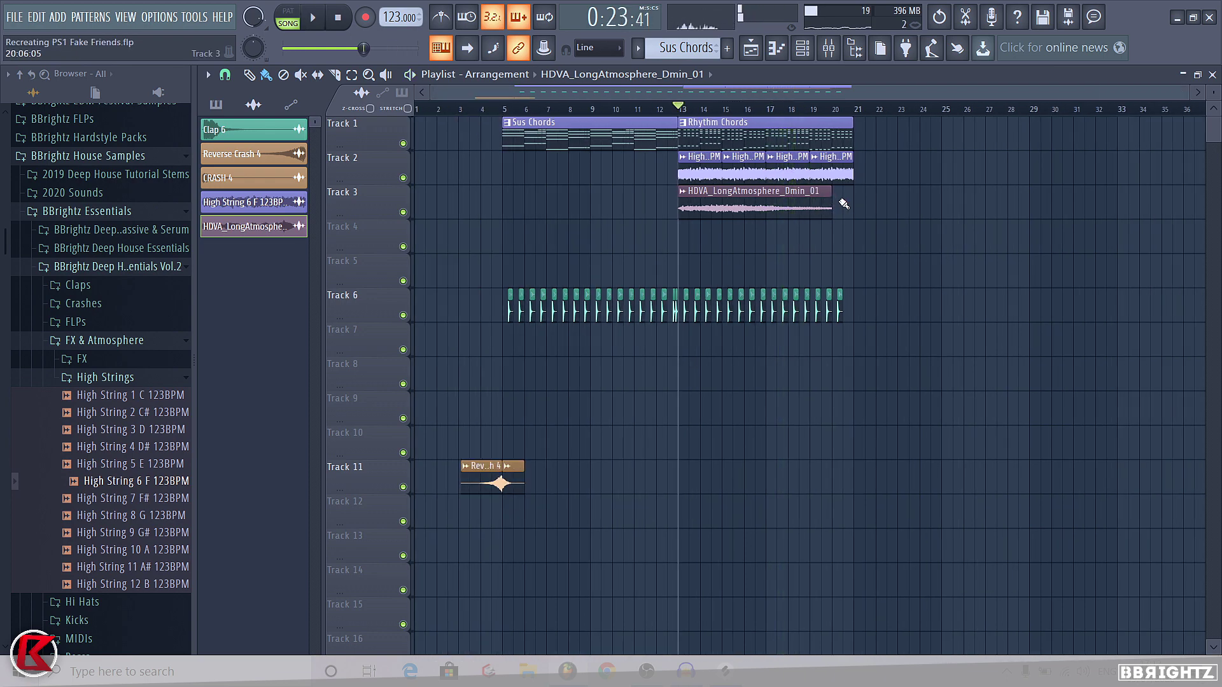
drag(835, 110, 854, 112)
scroll(880, 171, up, 2)
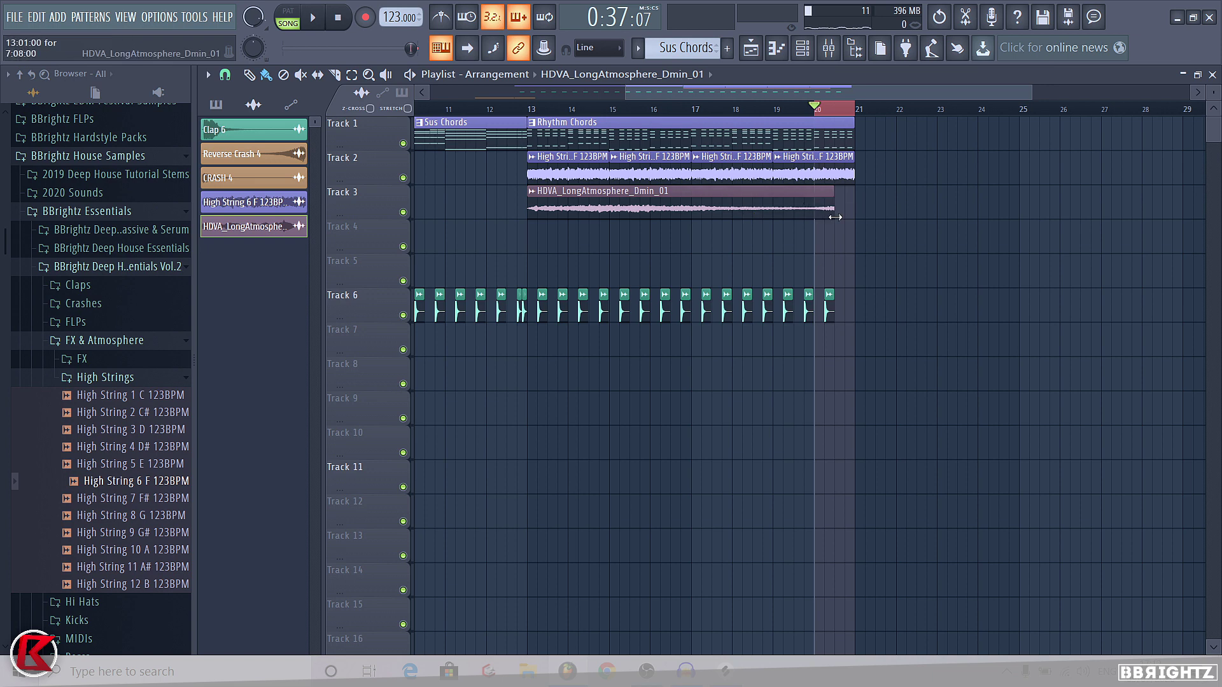
drag(844, 221, 815, 213)
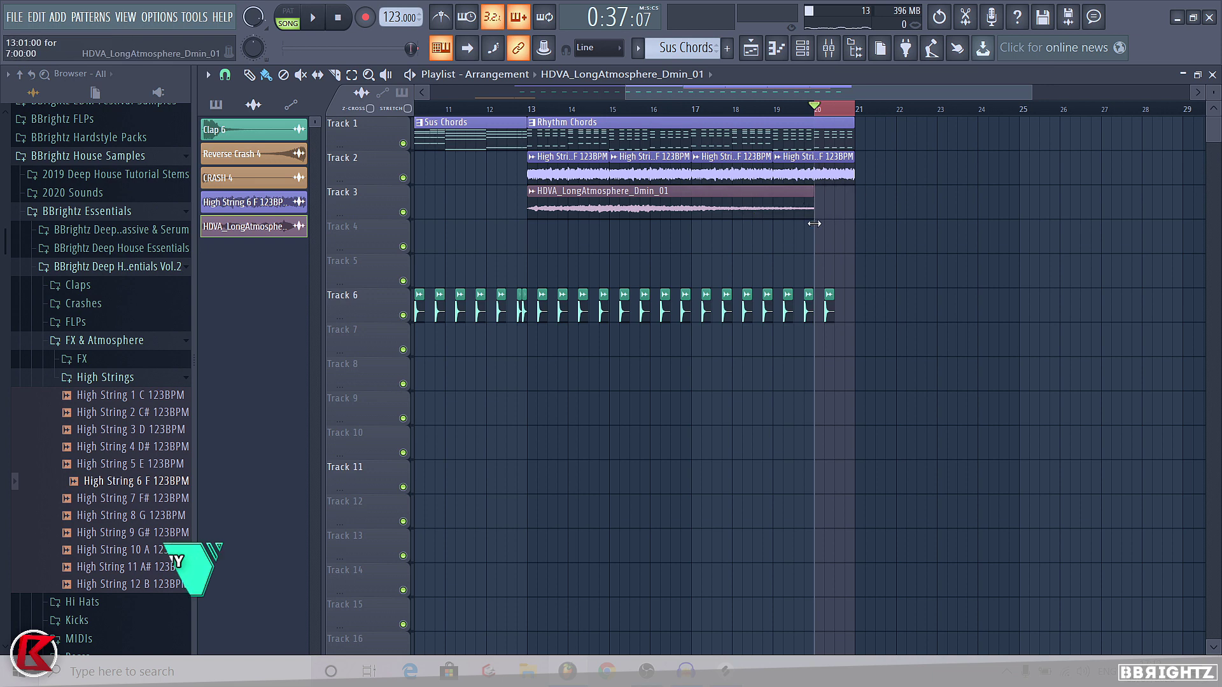
Step: Recolor the HDVA_LongAtmosphere_Dmin_01 channel with the same purple as the strings and chords
right_click(532, 198)
click(554, 261)
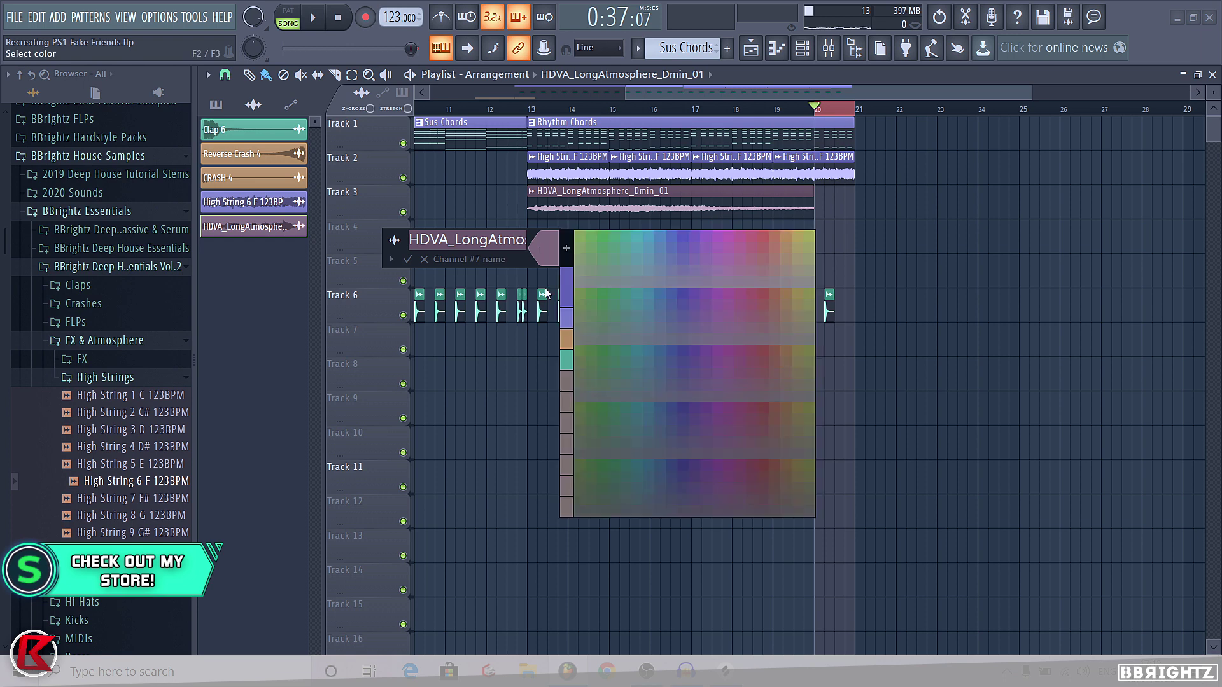
click(561, 320)
Step: Replay from bar 13 and reduce the vocal atmosphere's channel volume further
key(space)
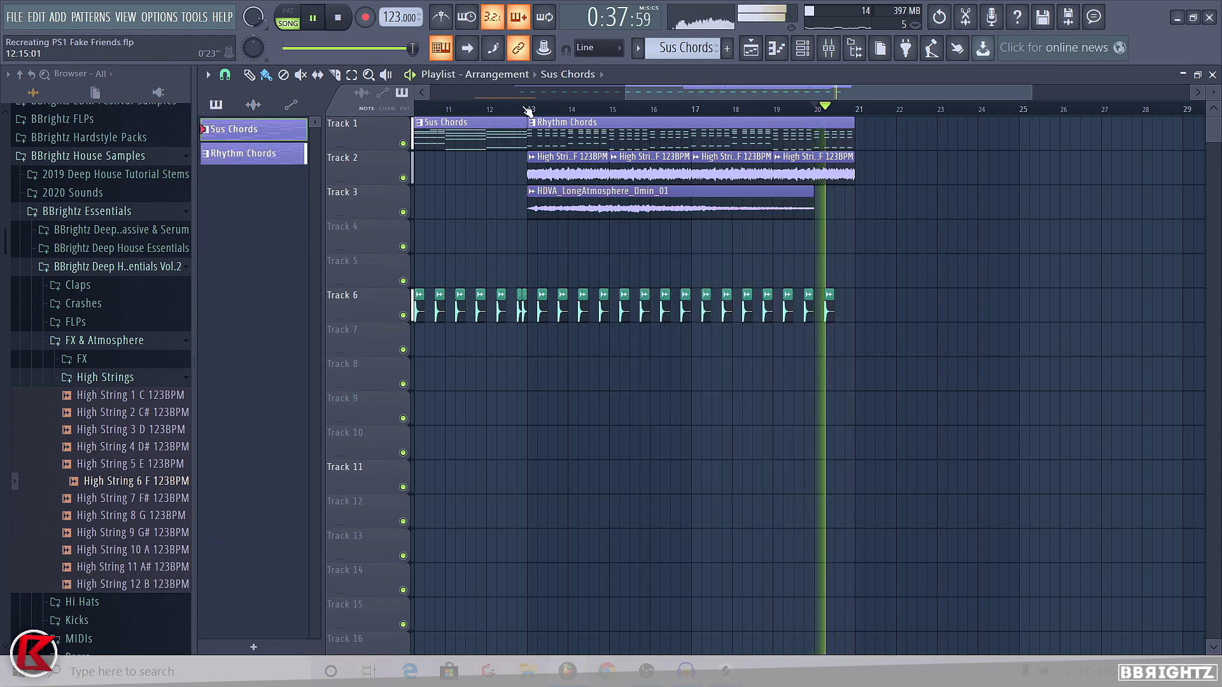
click(522, 110)
double_click(766, 207)
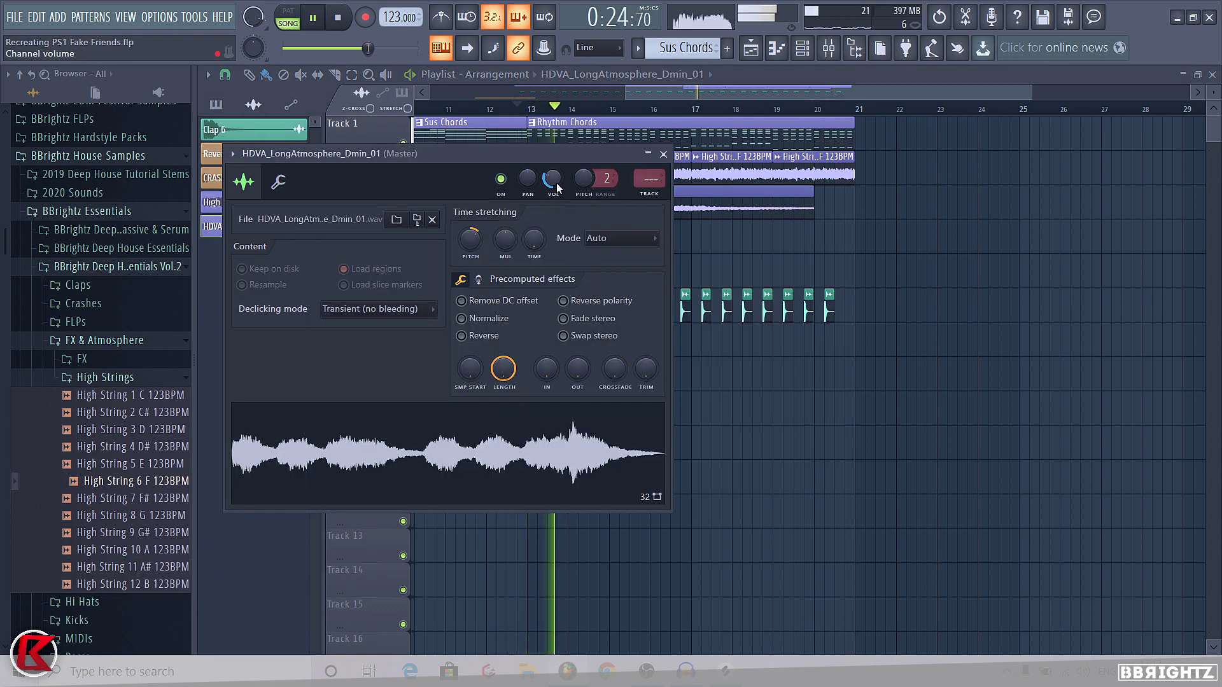
key(Escape)
Step: Route the HDVA_LongAtmosphere_Dmin_01 channel to mixer insert 5
click(828, 48)
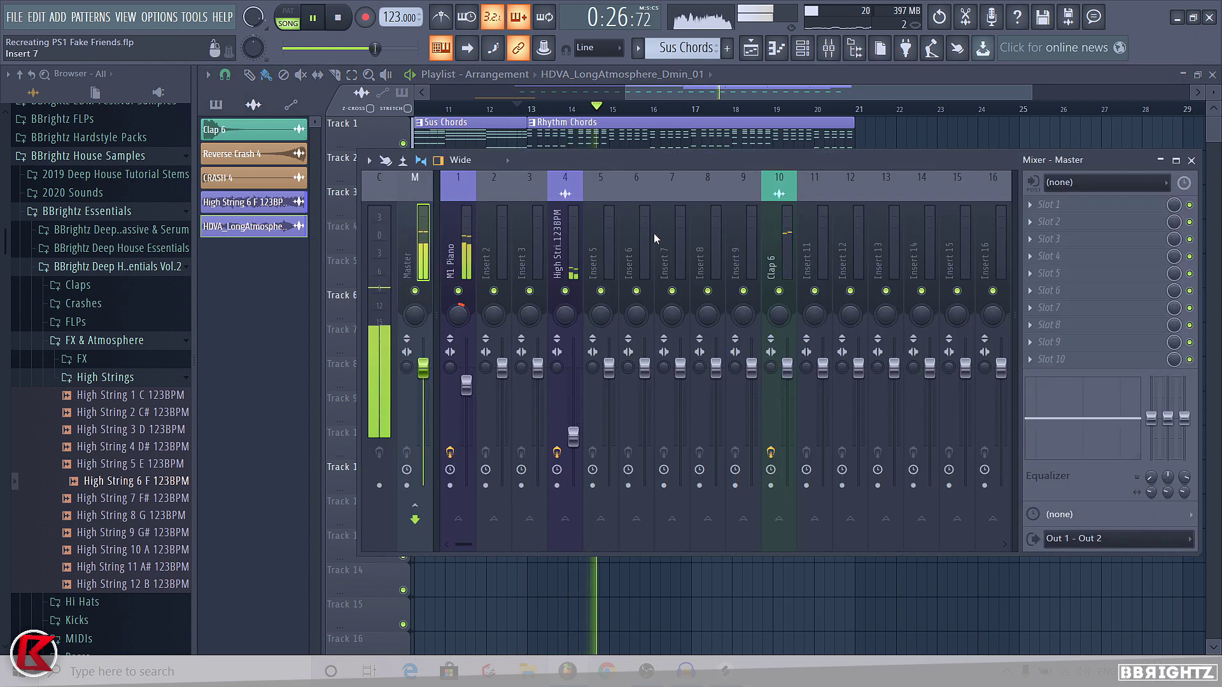
click(608, 261)
key(ctrl+l)
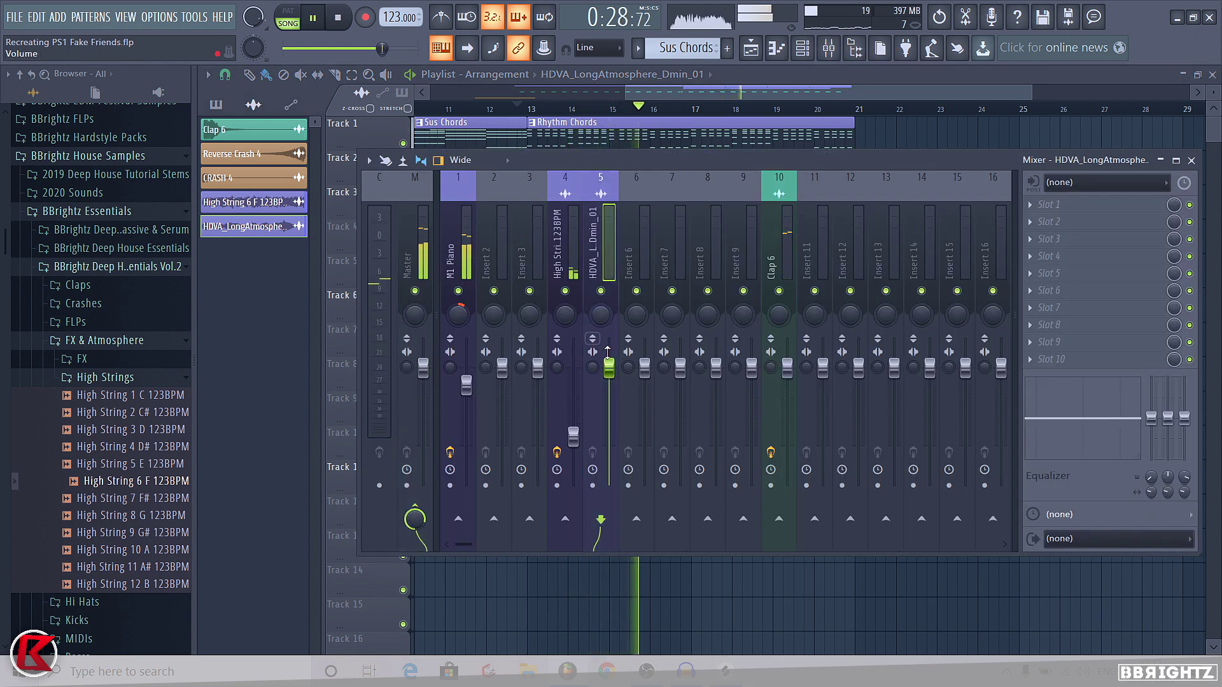
key(F9)
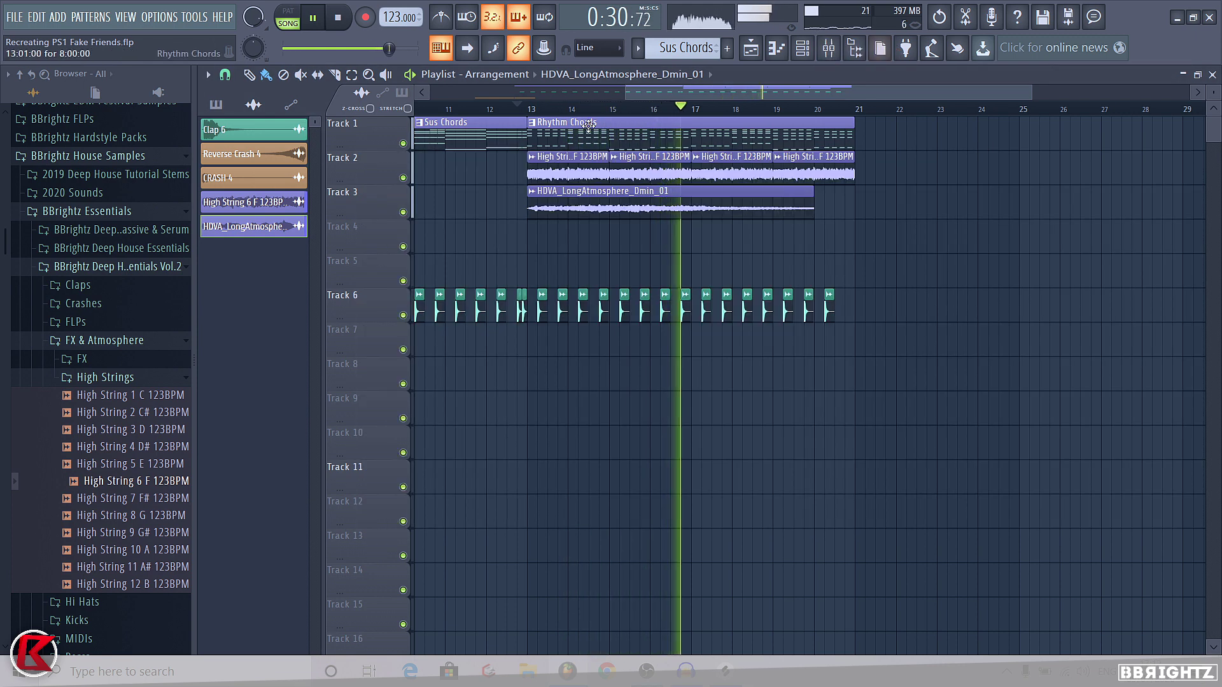
Step: Stop playback and create an automation clip for the High String 6 F channel volume spanning bars 13 to 17
key(space)
drag(536, 110, 693, 110)
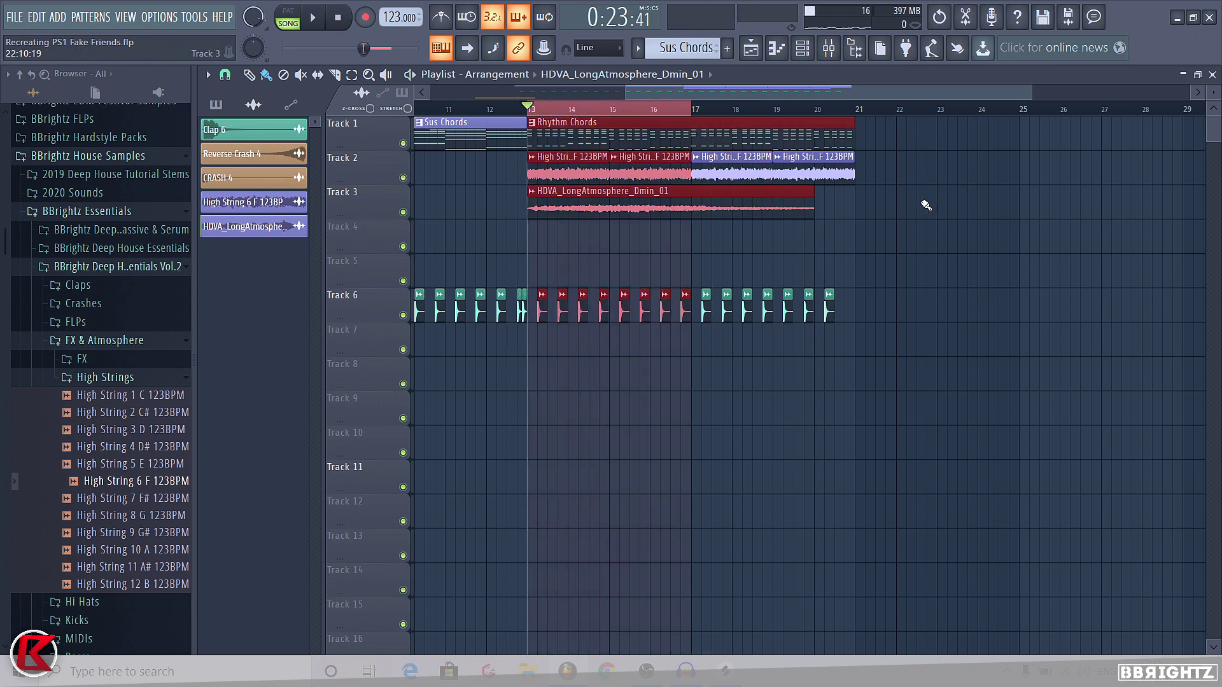
double_click(655, 156)
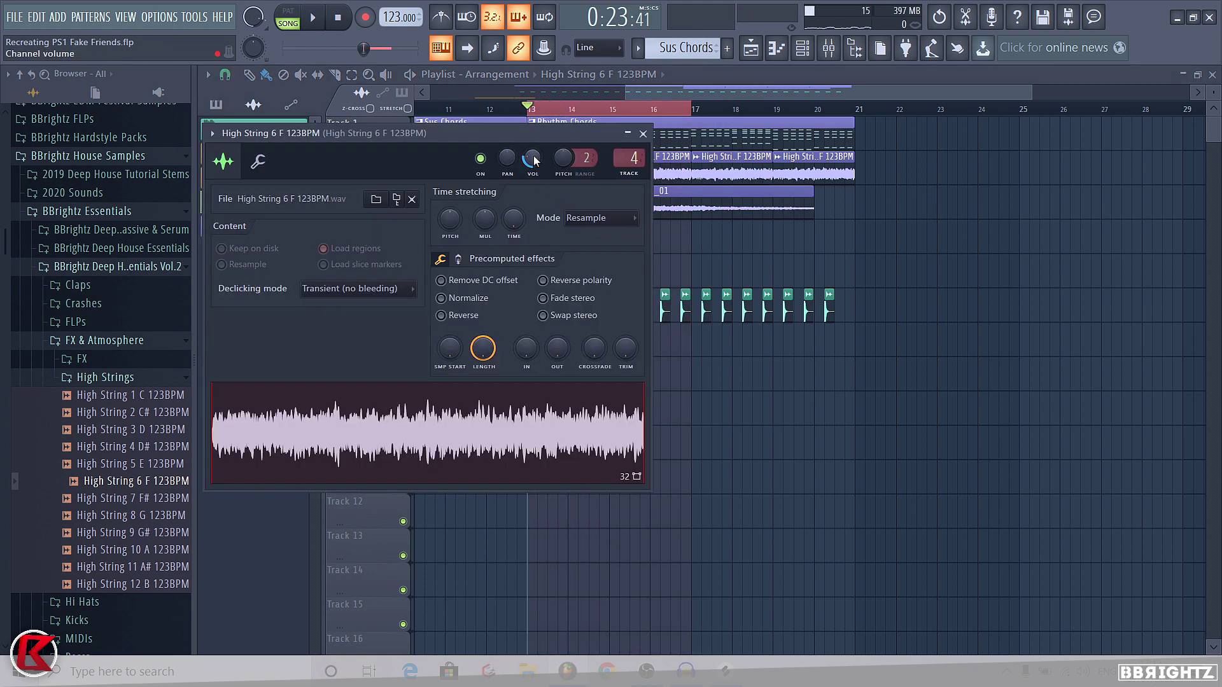
right_click(533, 158)
click(563, 237)
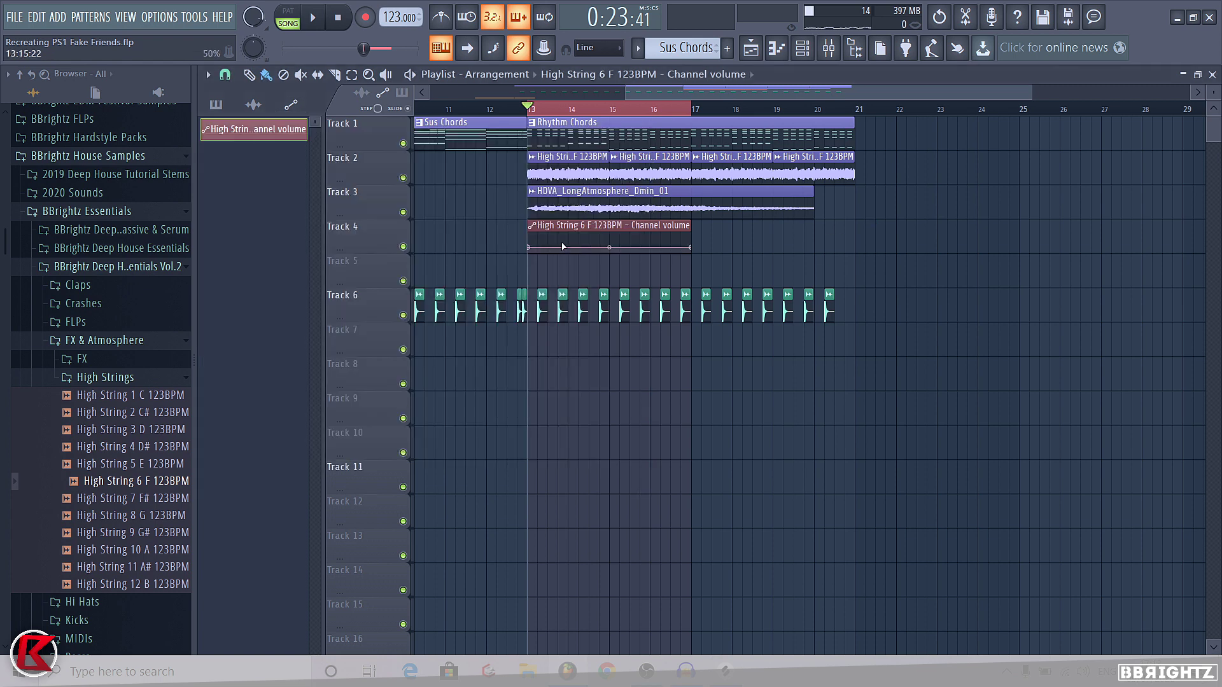
Step: Move the High String 6 F volume automation clip onto Track 2 over the string clips, and play from bar 13
drag(523, 253, 523, 184)
key(space)
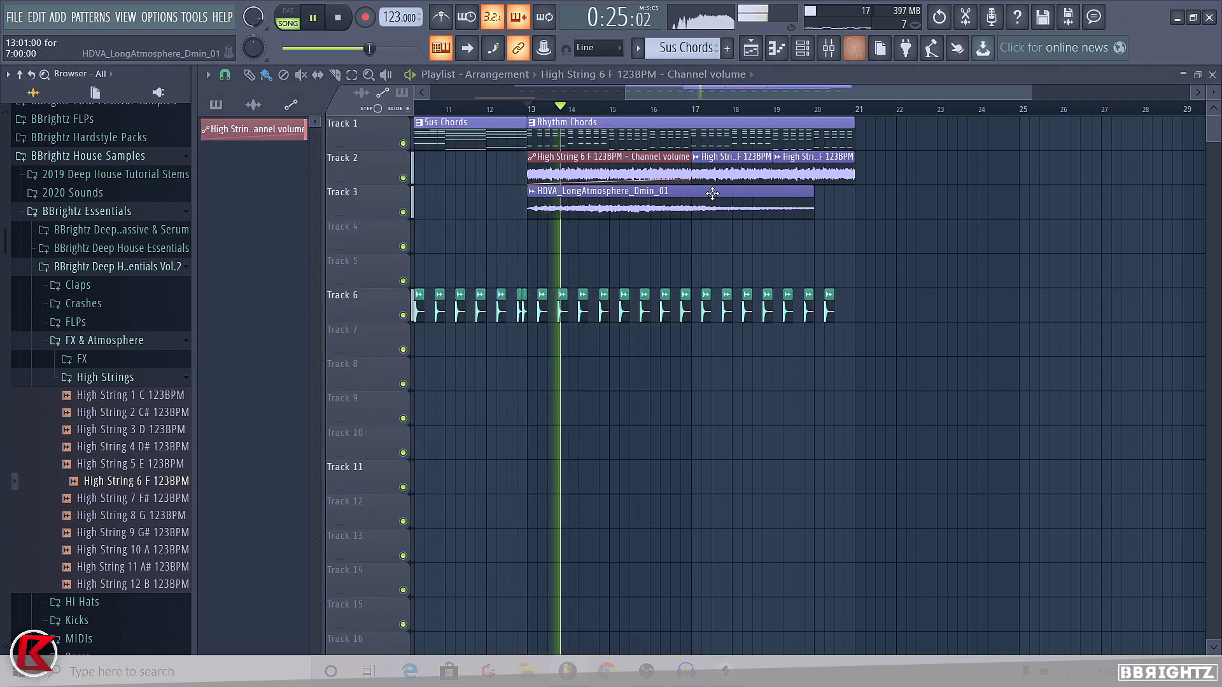
click(216, 104)
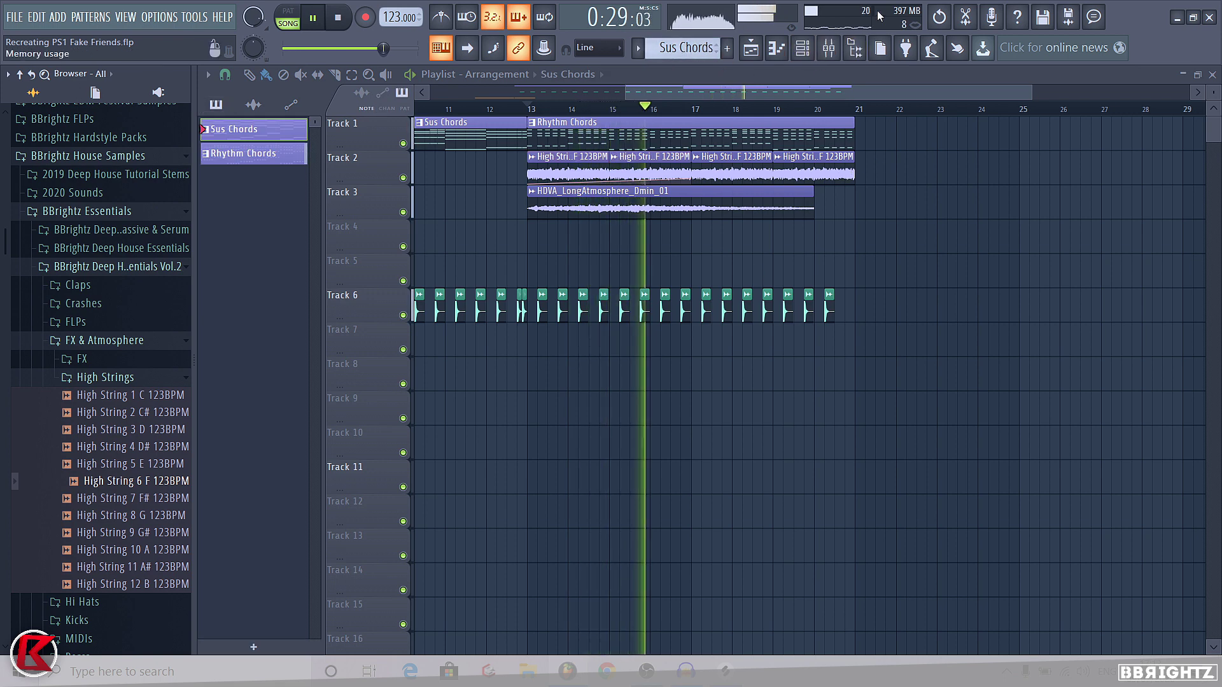
Step: Copy the crash clip on Track 11 to bar 13 and play the section from there to check it
scroll(829, 262, down, 3)
click(479, 478)
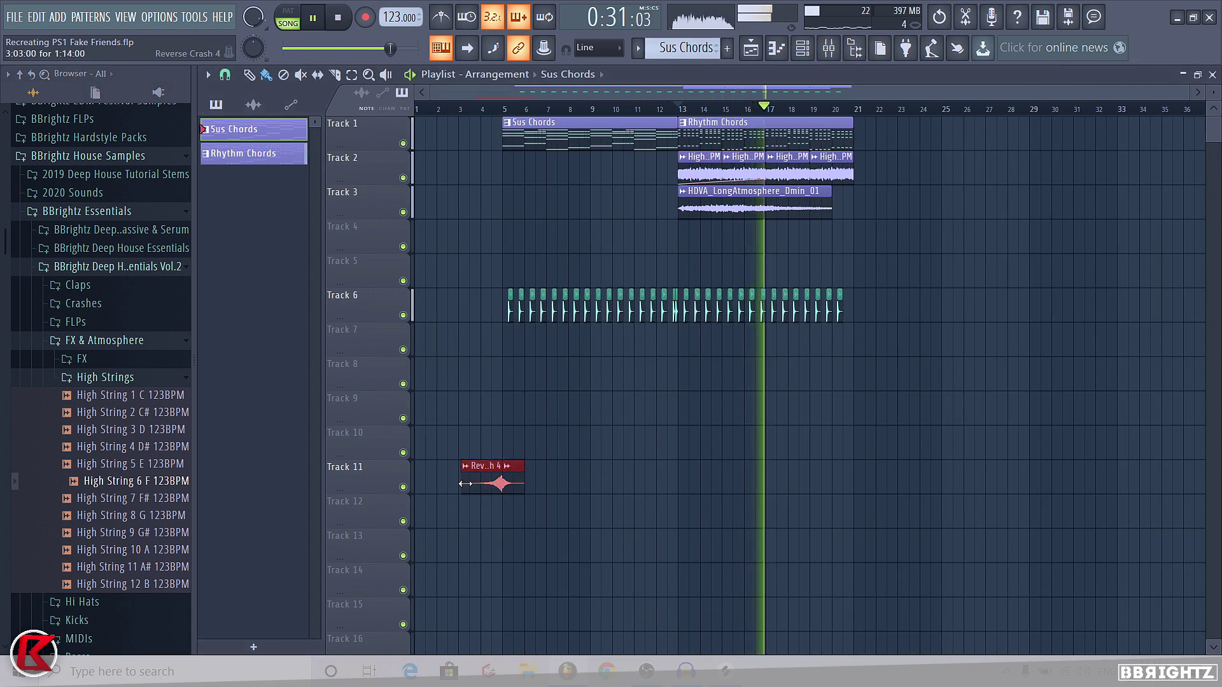
key(space)
drag(479, 477, 655, 478)
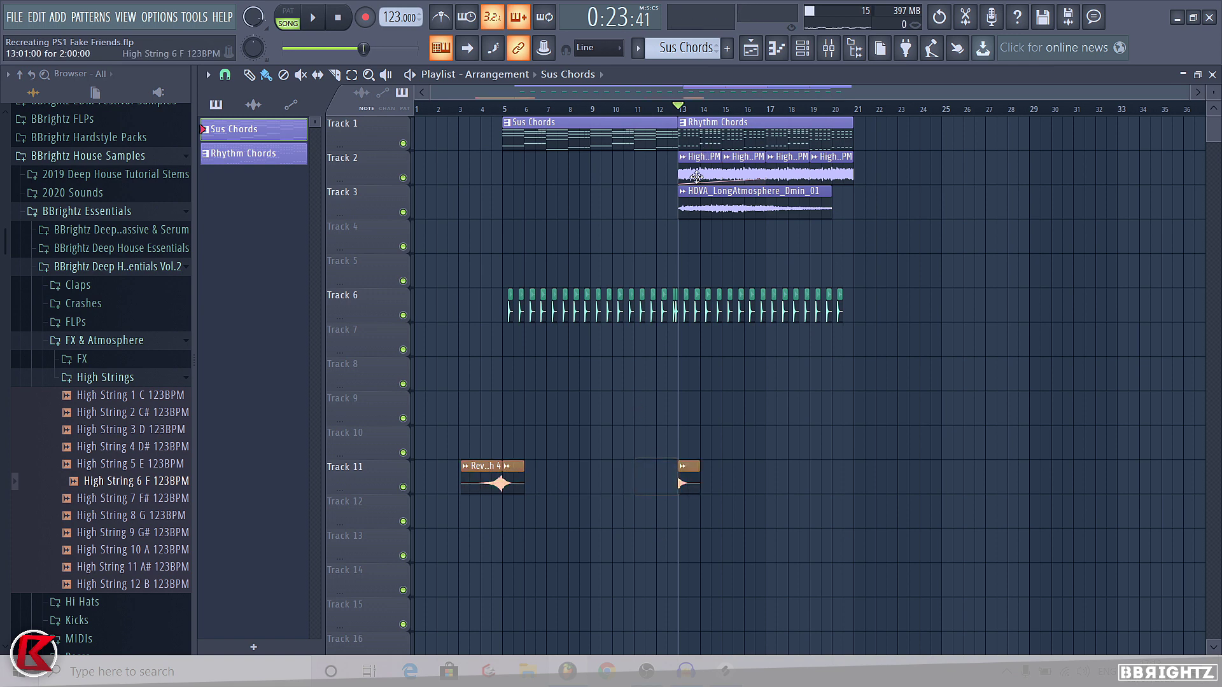
key(space)
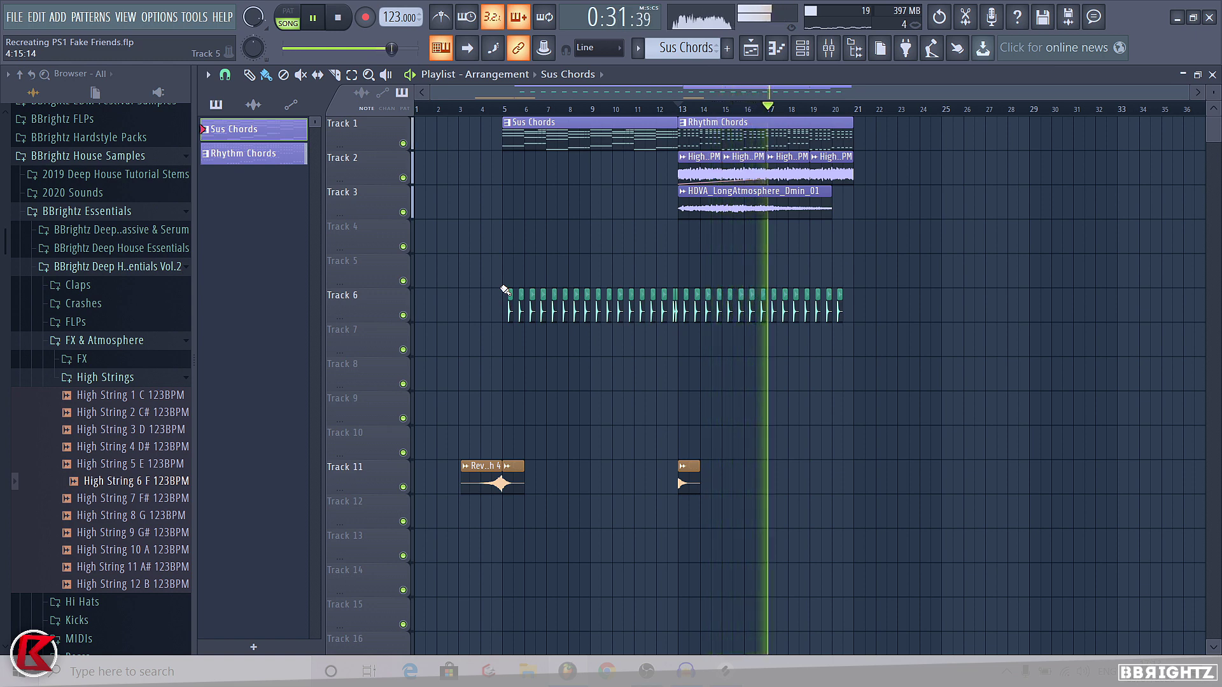
key(space)
Step: Open the Snares folder of the Vol.2 sample pack and audition its snares, including Snare 6, against playback from bar 13
click(92, 378)
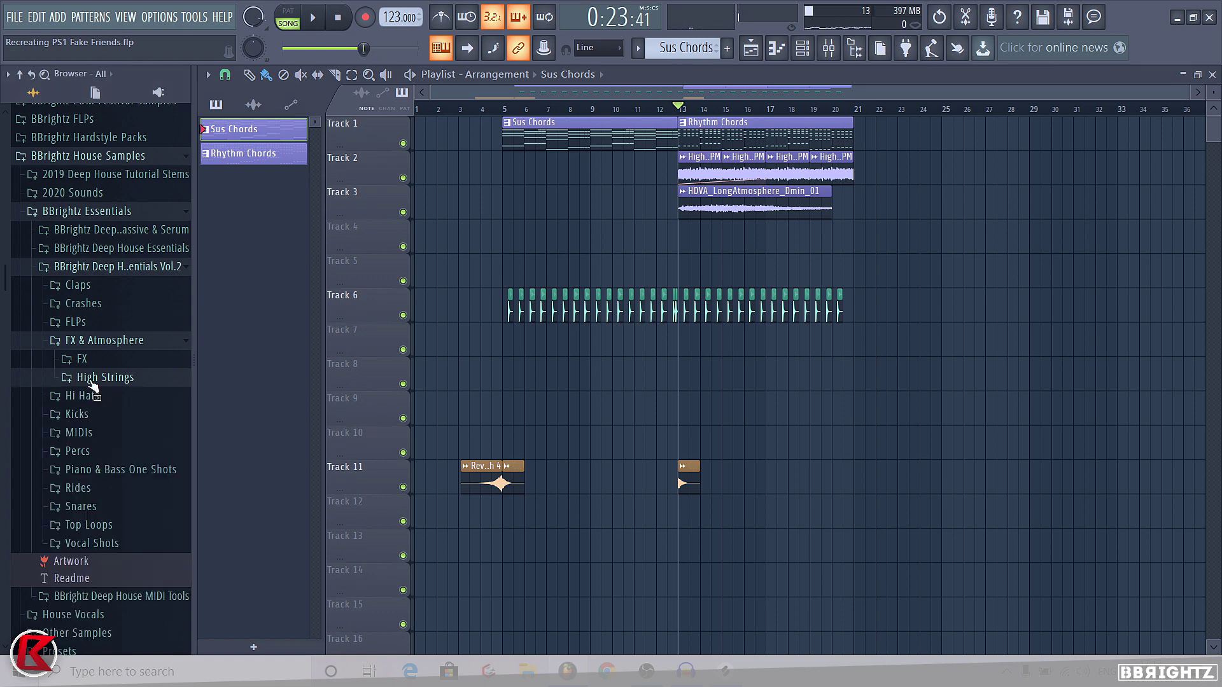
click(93, 342)
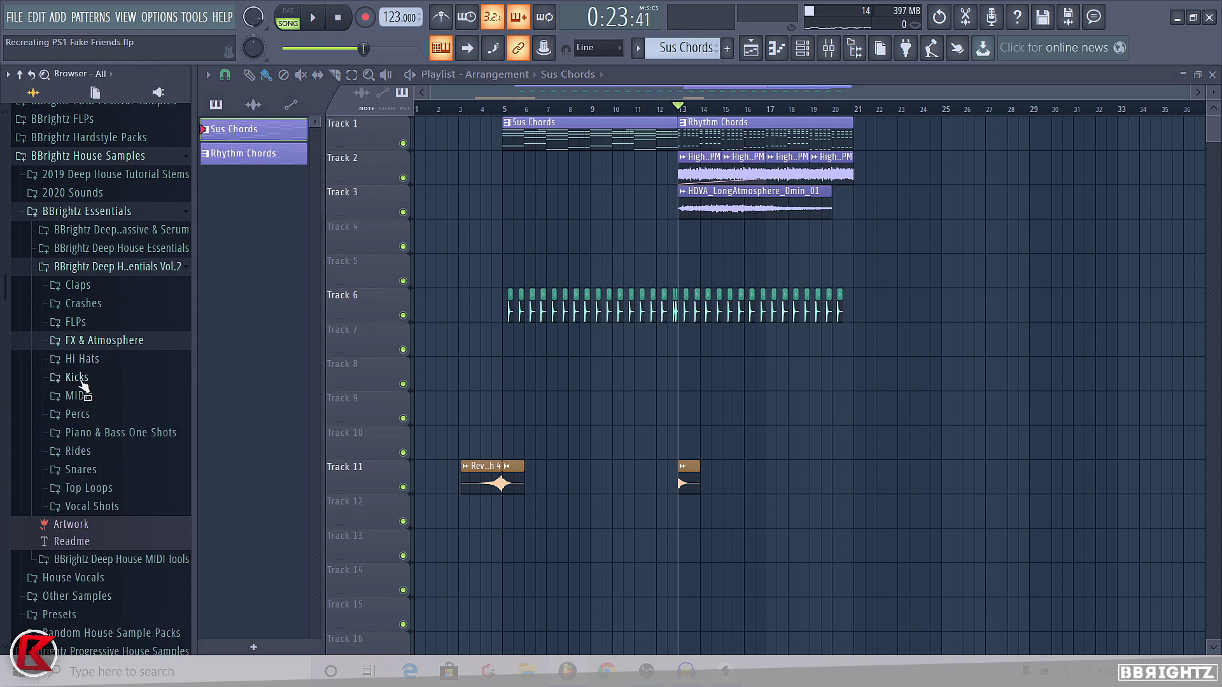
click(81, 469)
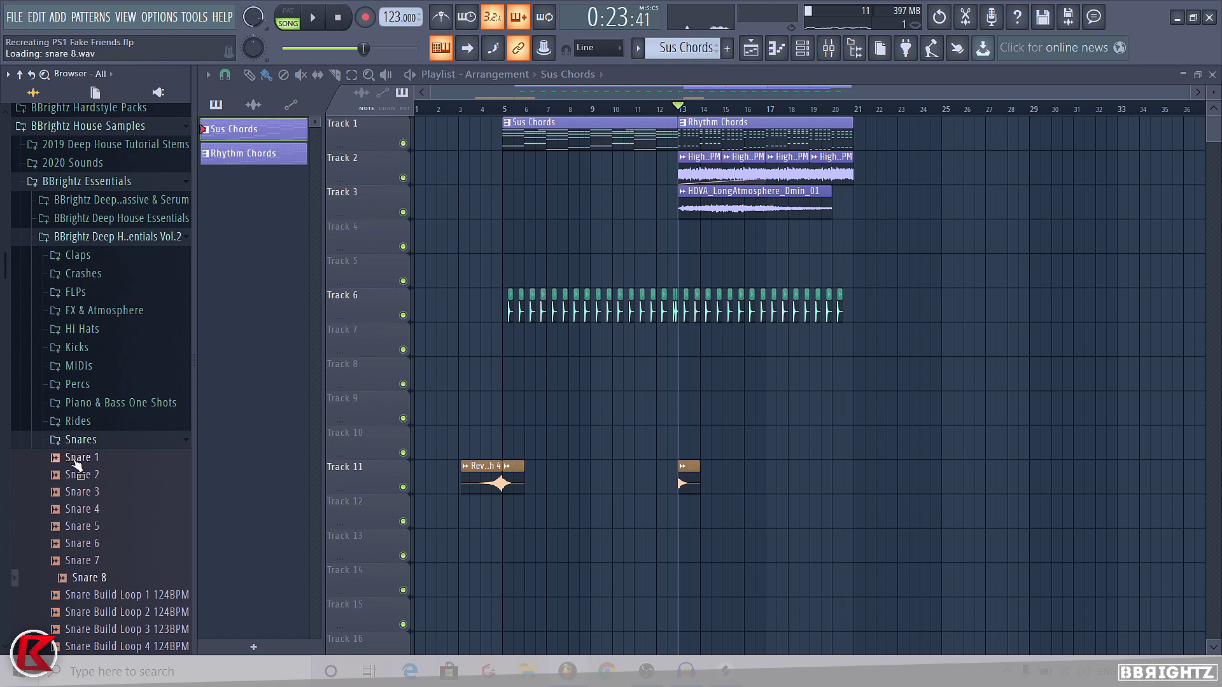
scroll(77, 468, down, 3)
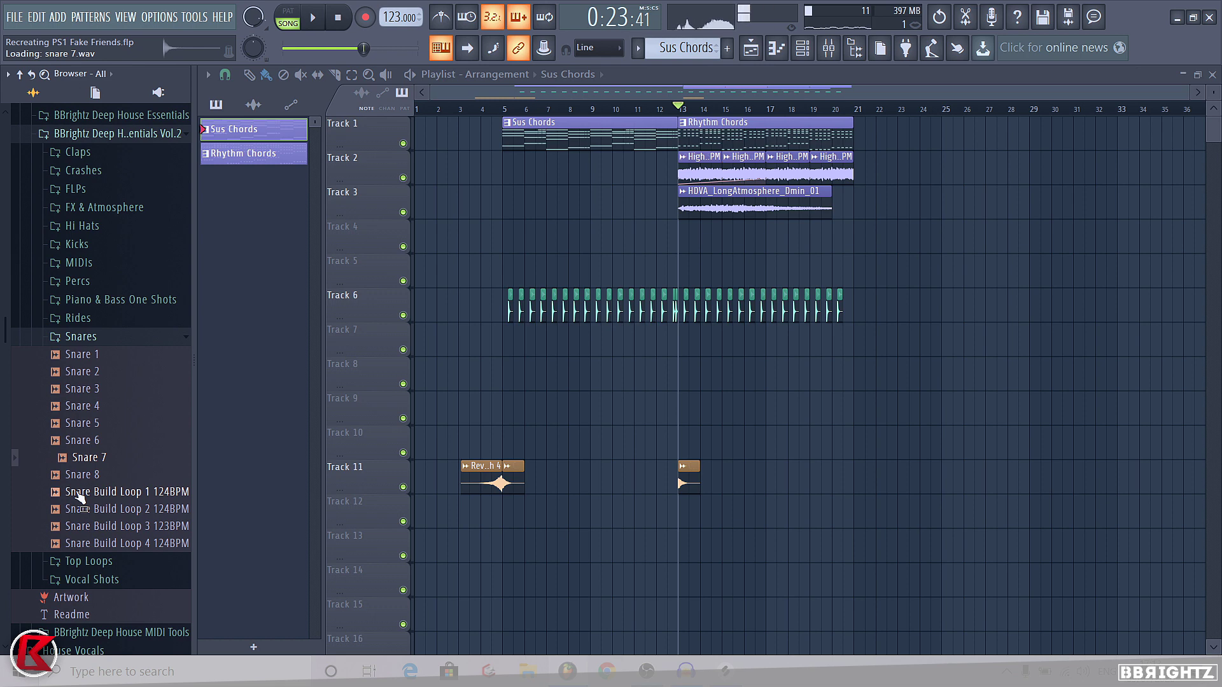
key(space)
click(89, 442)
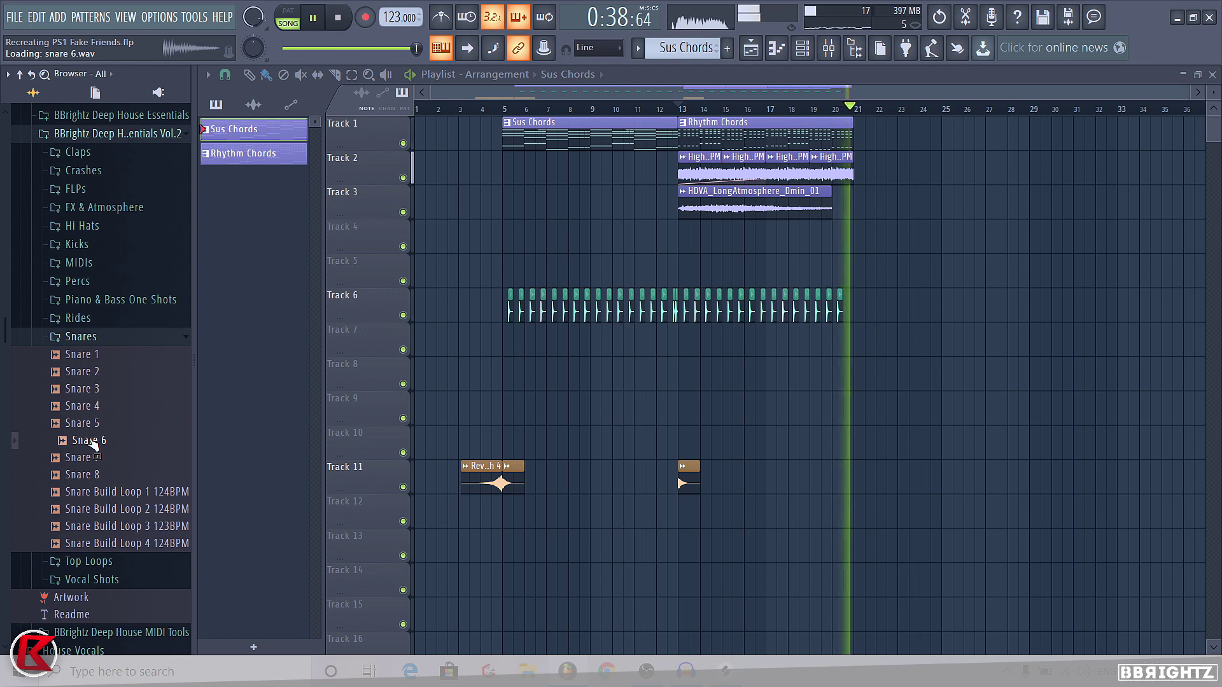
key(space)
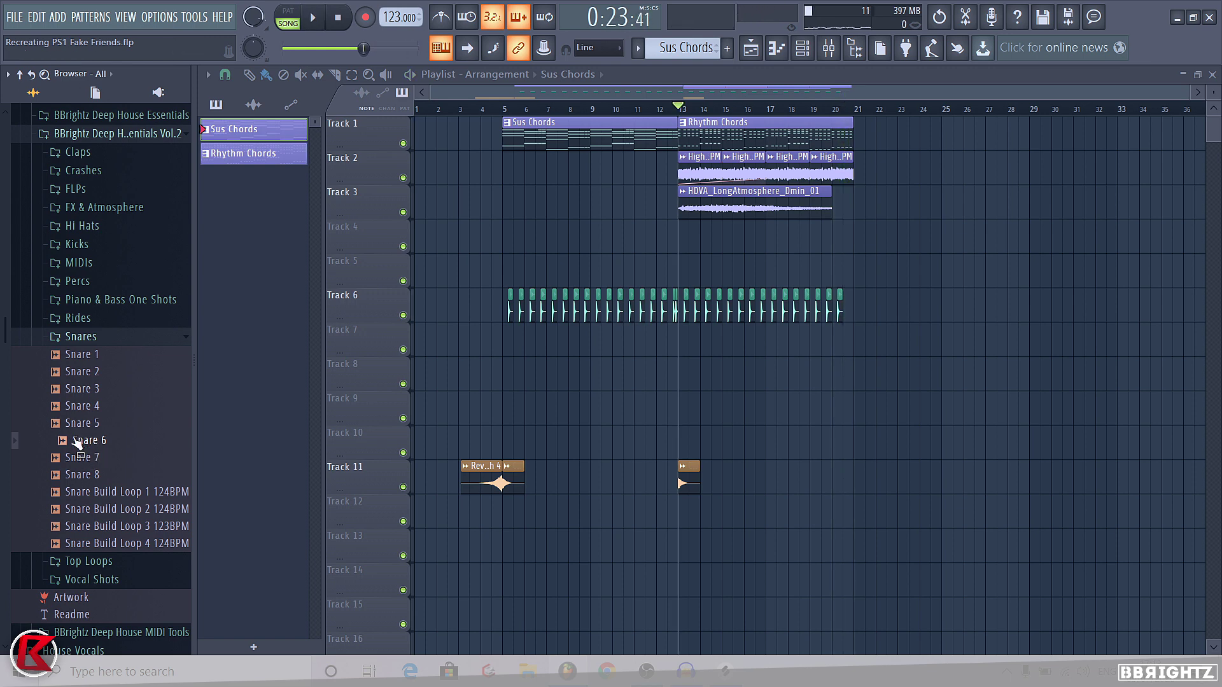